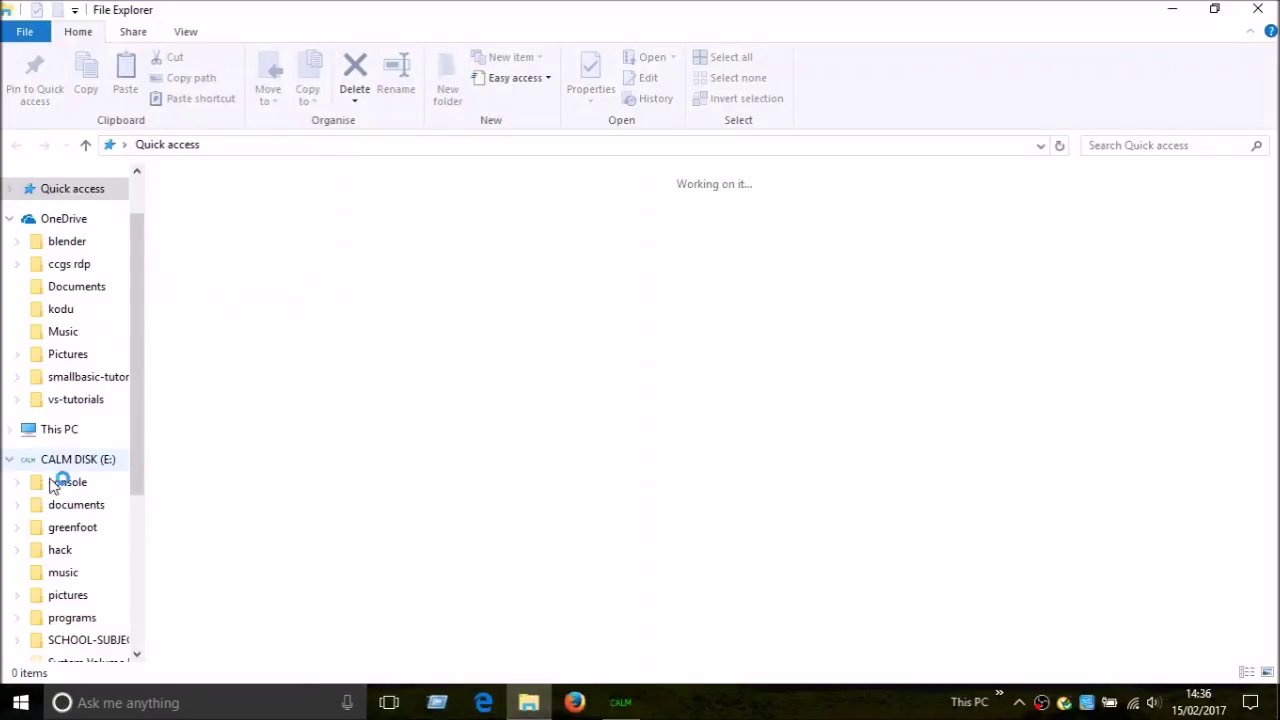
Open the CALM DISK (E:) drive
scroll(94, 535, "down", 4)
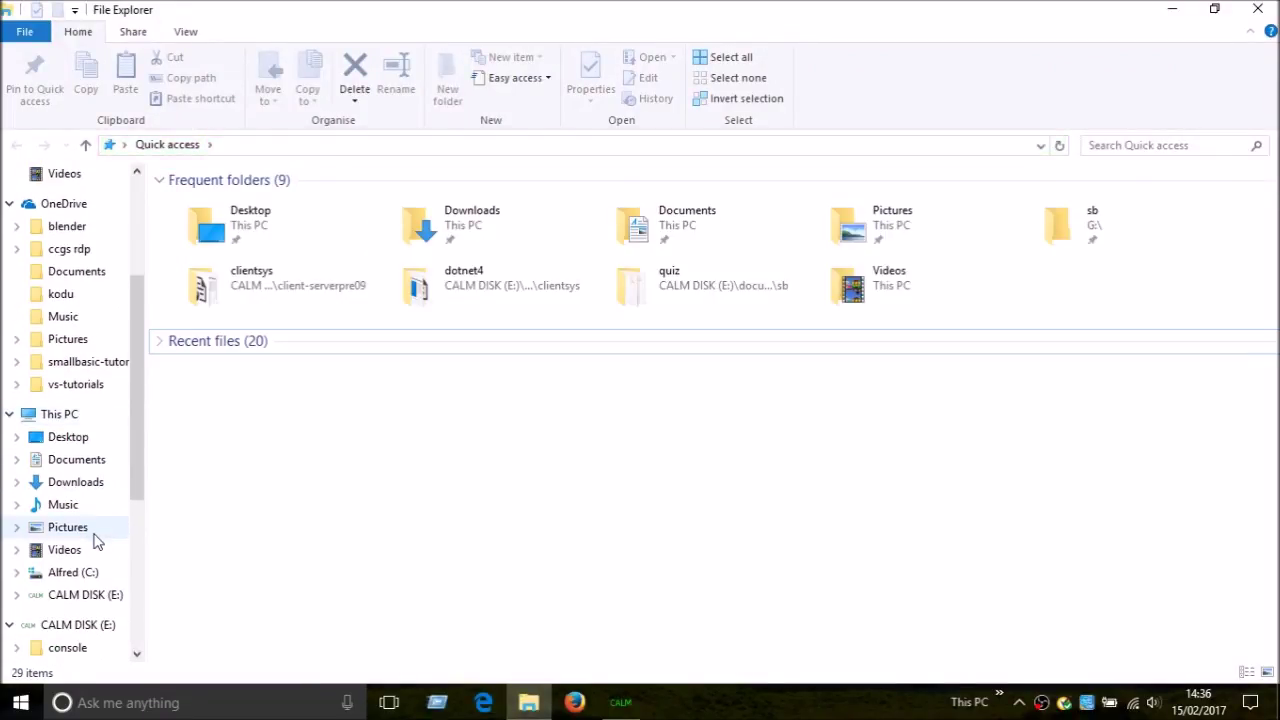
left_click(84, 482)
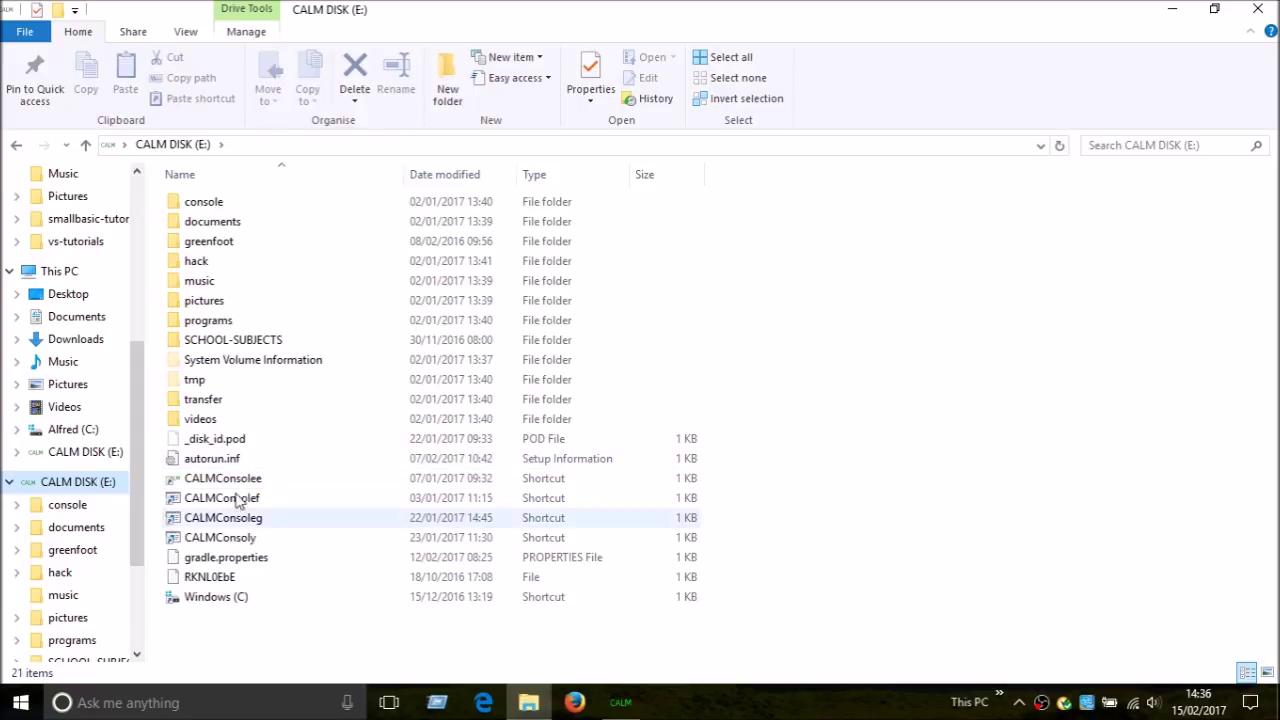
View the contents of autorun.inf on the CALM DISK drive and close the file
right_click(246, 457)
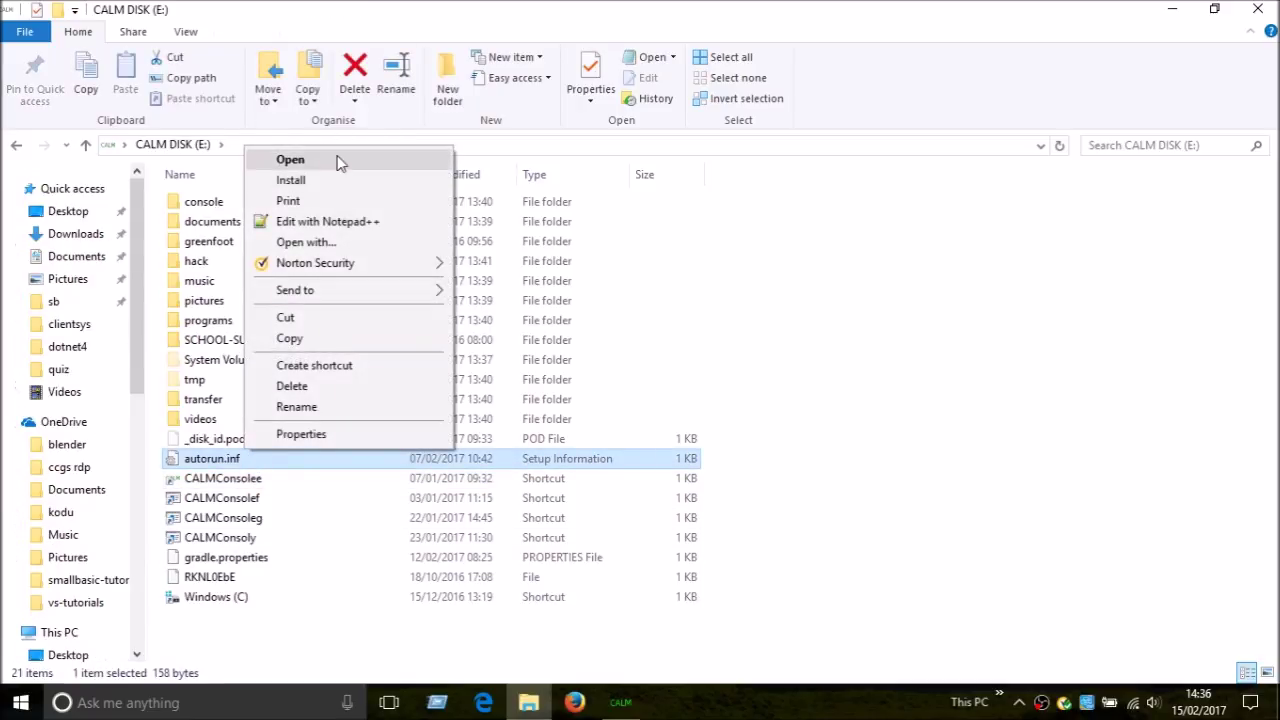
left_click(337, 161)
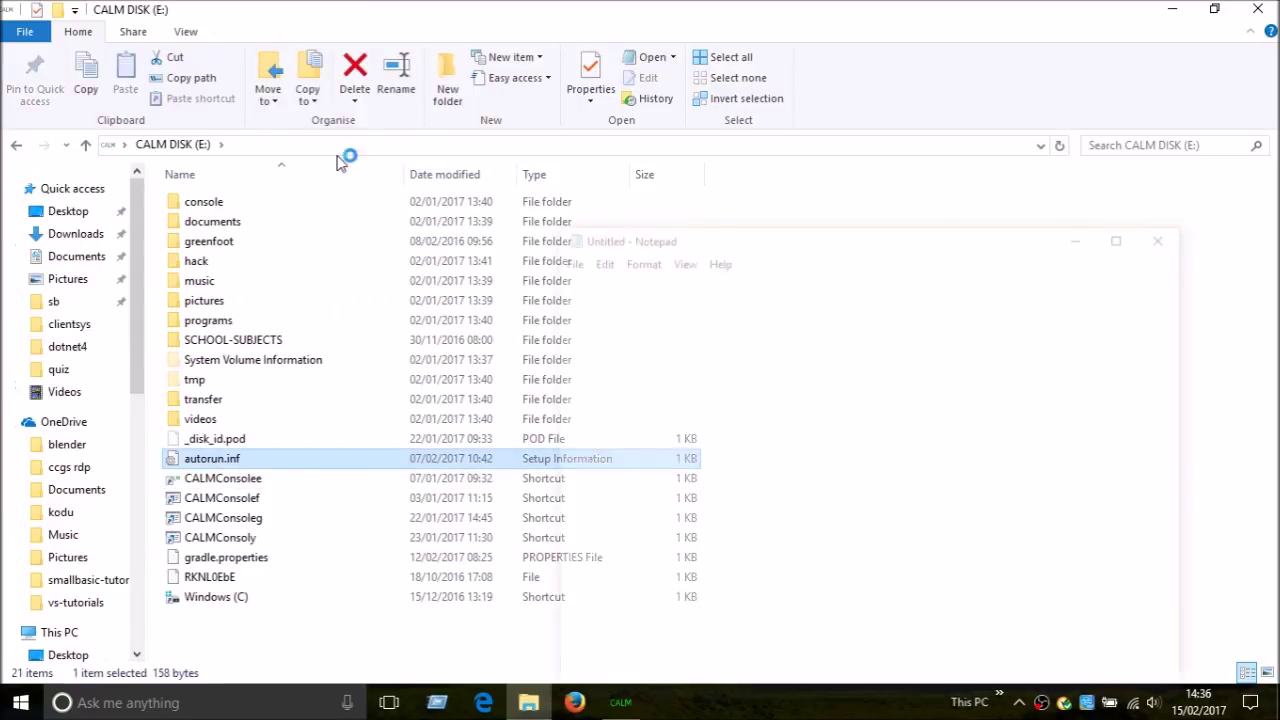
left_click(1168, 234)
Go to the quiz folder inside documents\sb on the CALM DISK (E:) drive
double_click(238, 203)
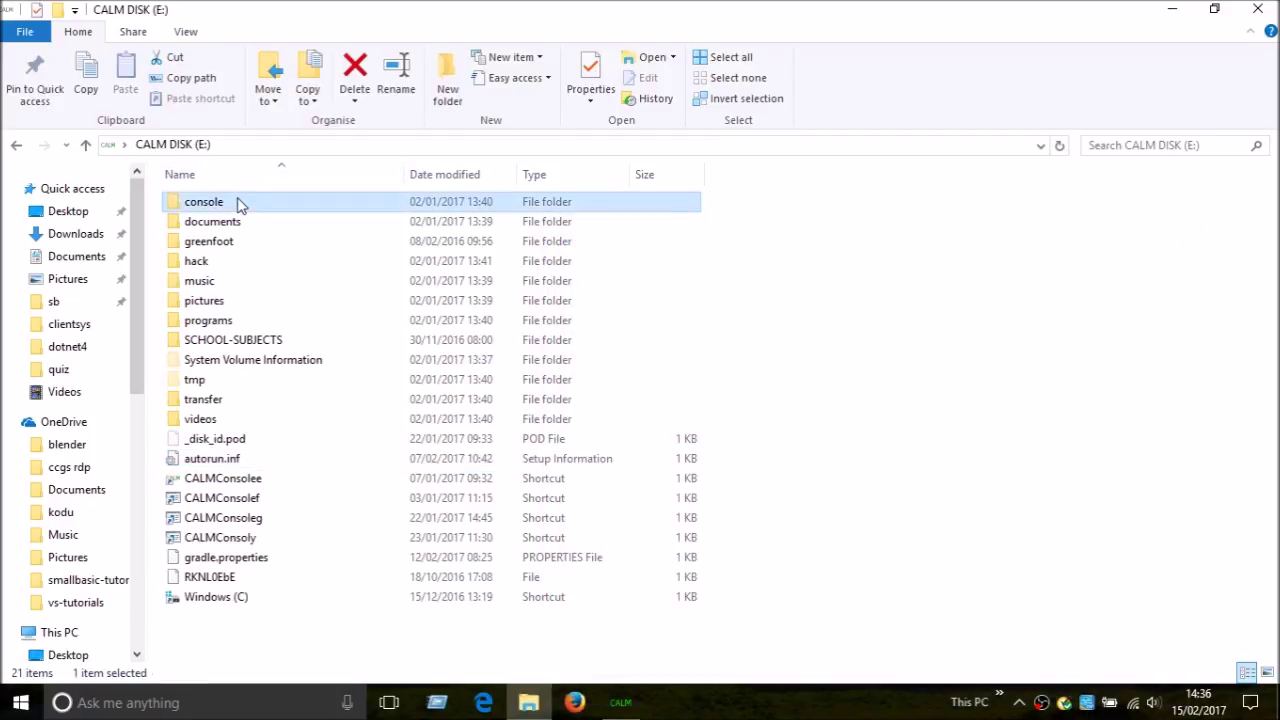
left_click(170, 147)
double_click(258, 224)
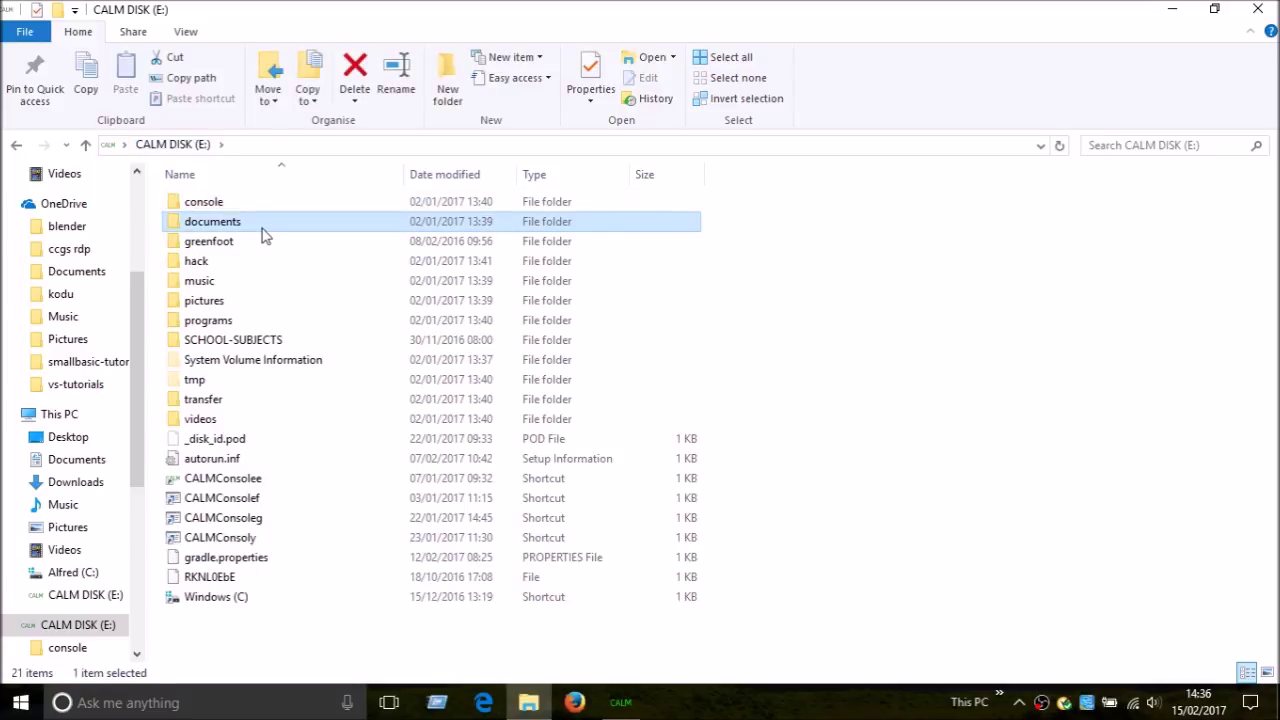
double_click(255, 230)
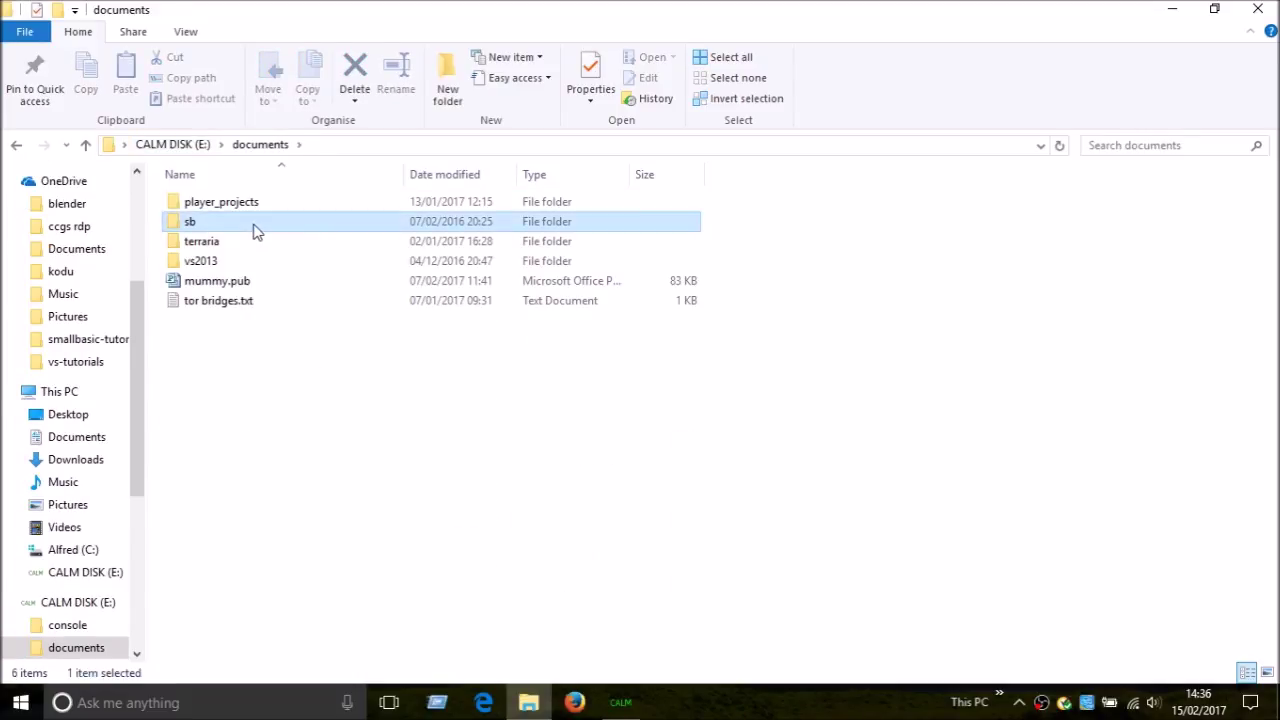
left_click(262, 148)
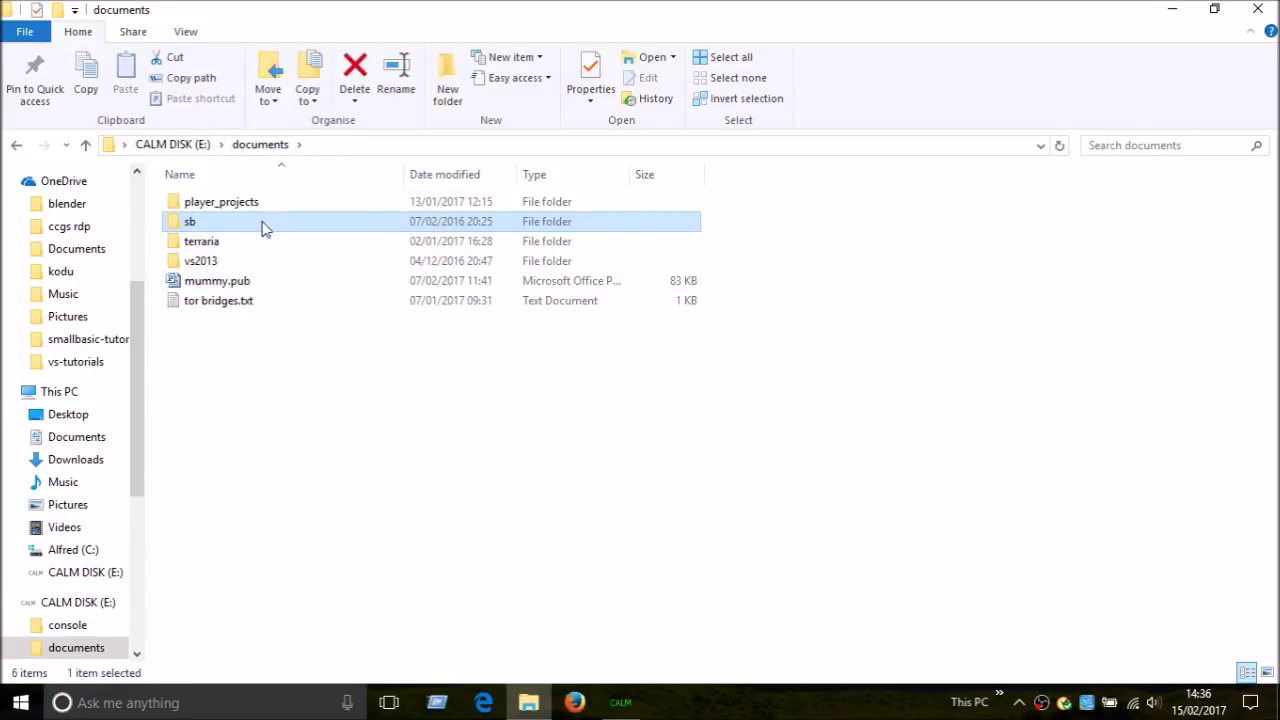
double_click(263, 226)
double_click(254, 243)
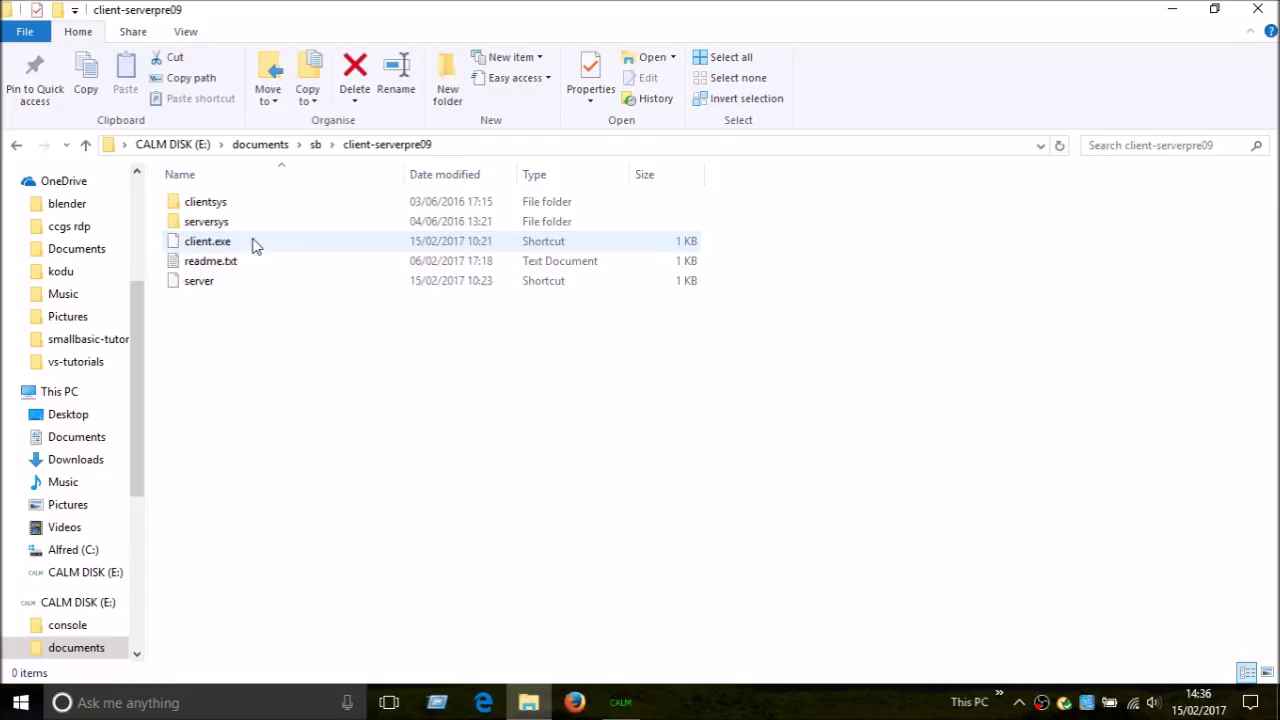
left_click(316, 144)
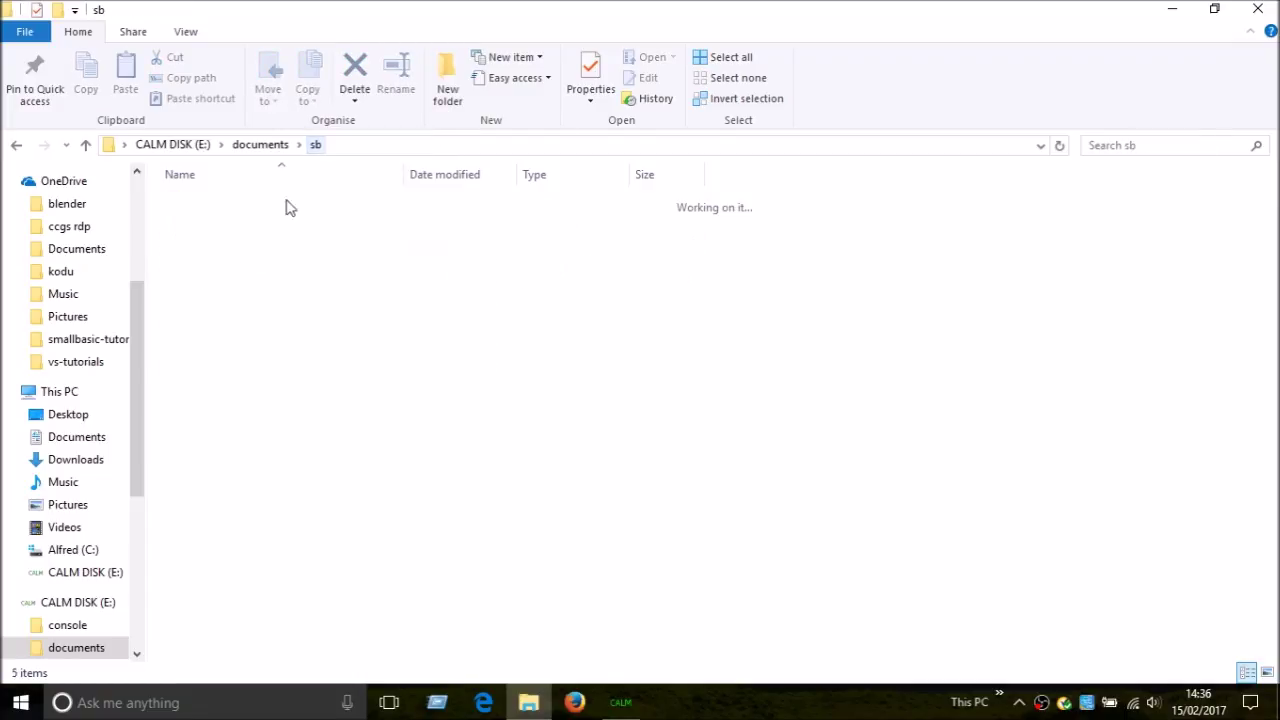
double_click(252, 363)
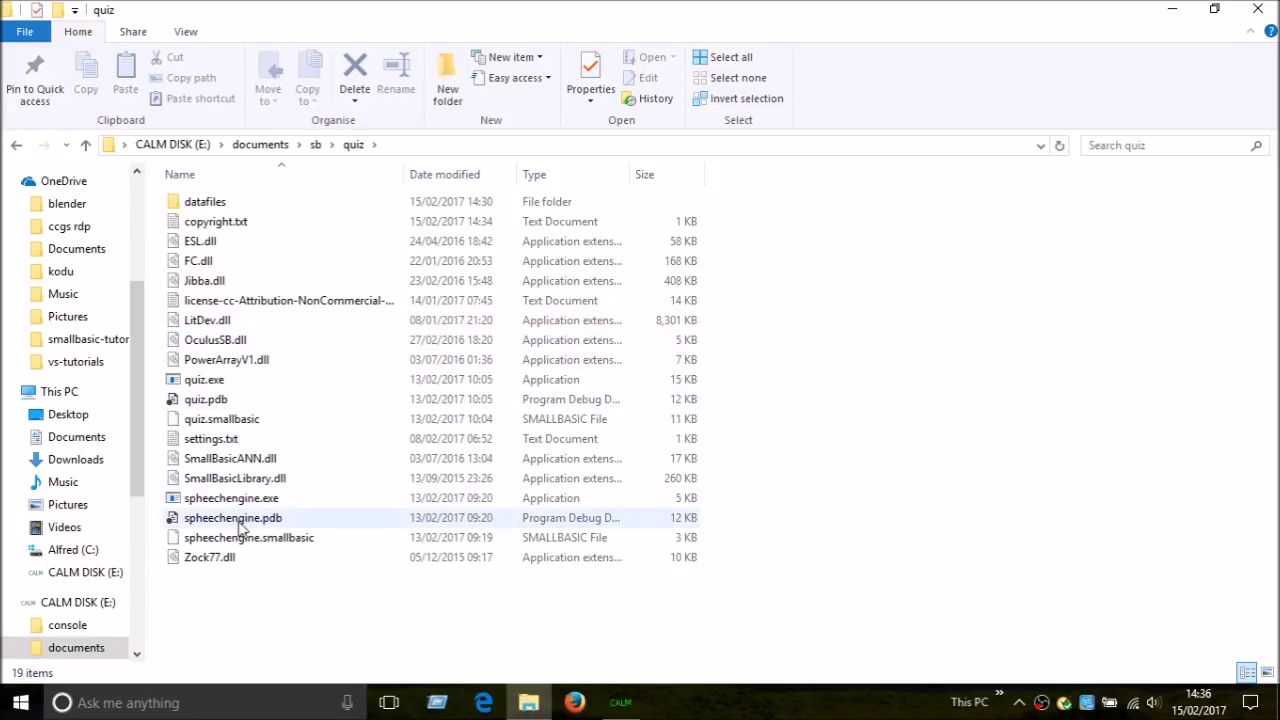
Look over the extension DLLs and the Creative Commons license file in the quiz folder
left_click(229, 359)
left_click(227, 320)
left_click(229, 340)
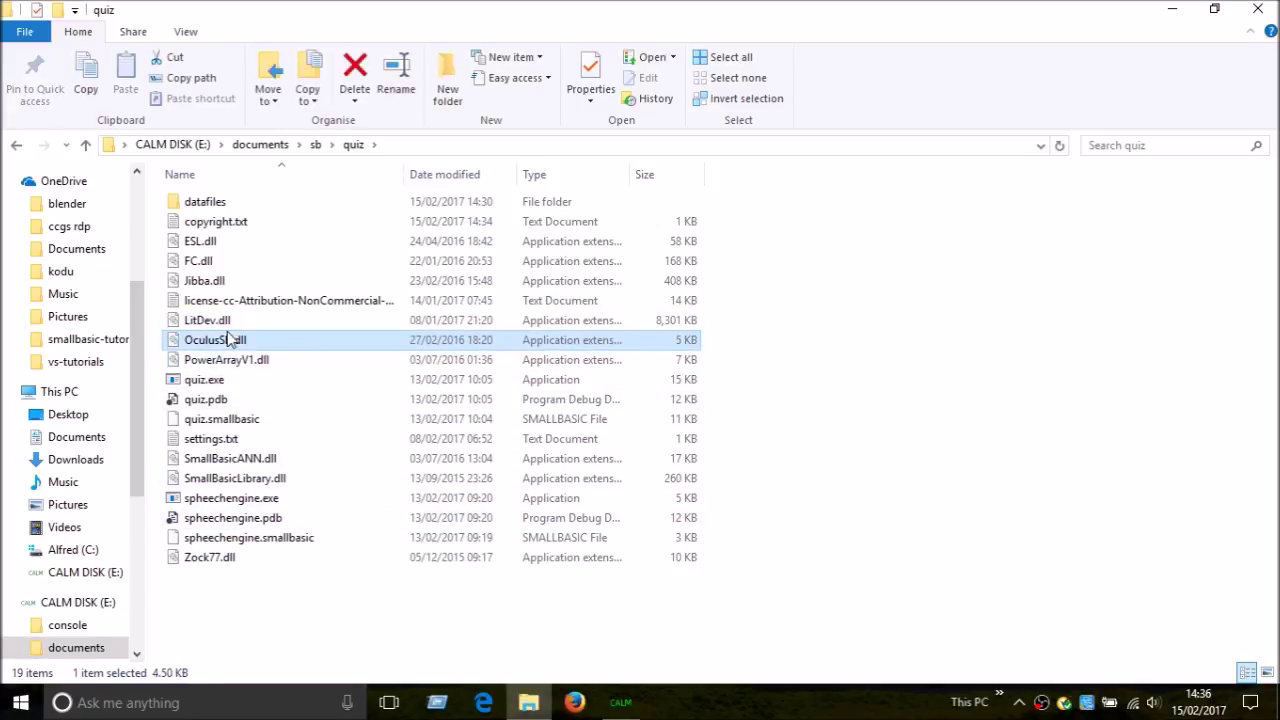
left_click(247, 243)
left_click(240, 300)
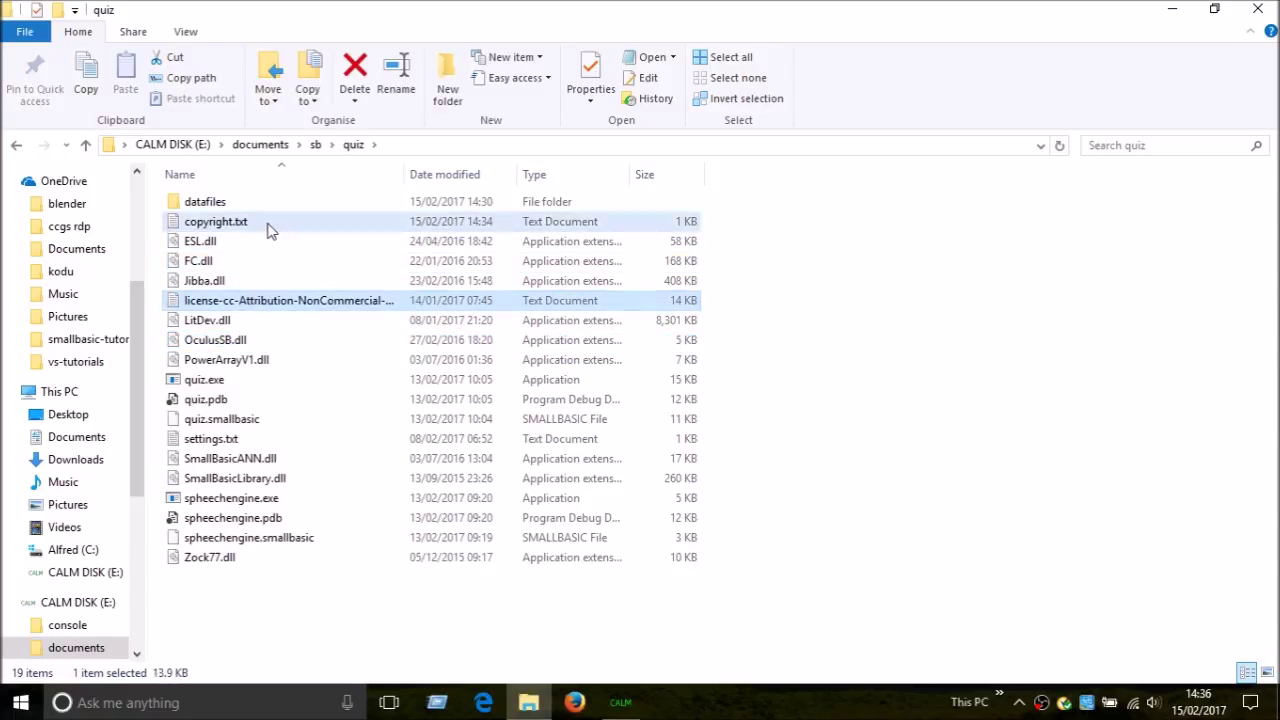
Read the copyright notice in copyright.txt and close the file
double_click(272, 222)
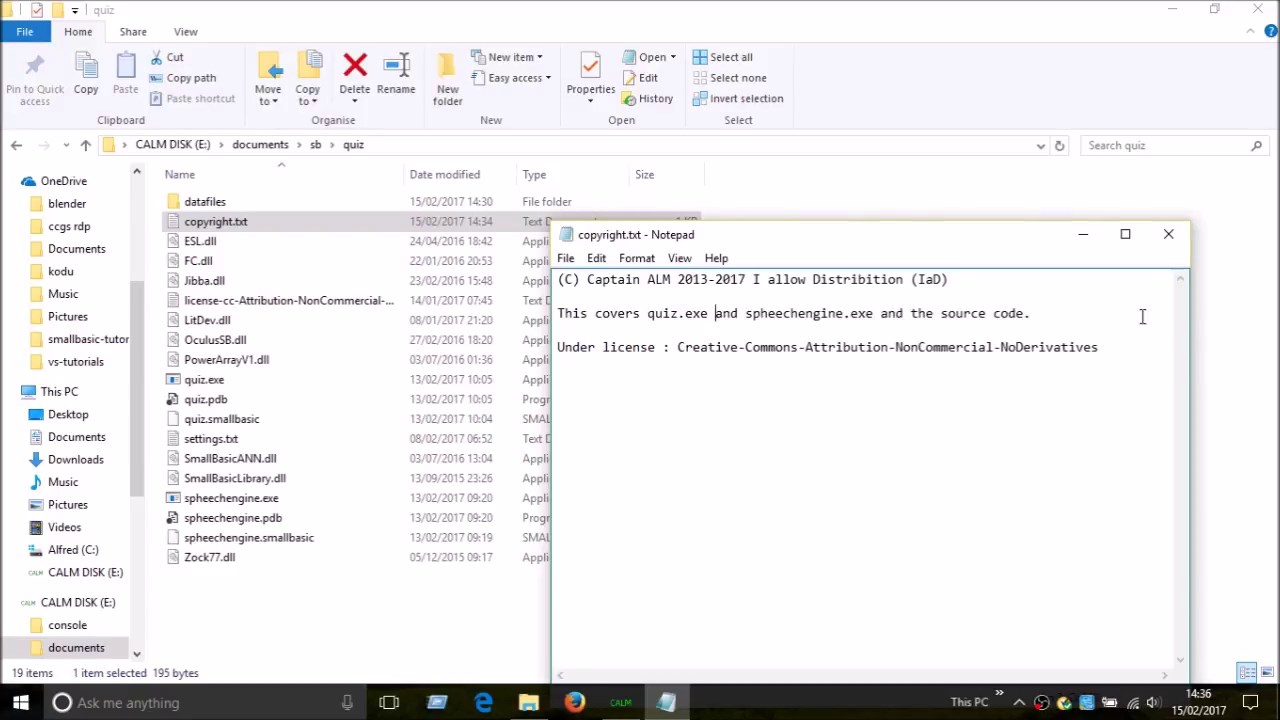
left_click(1168, 234)
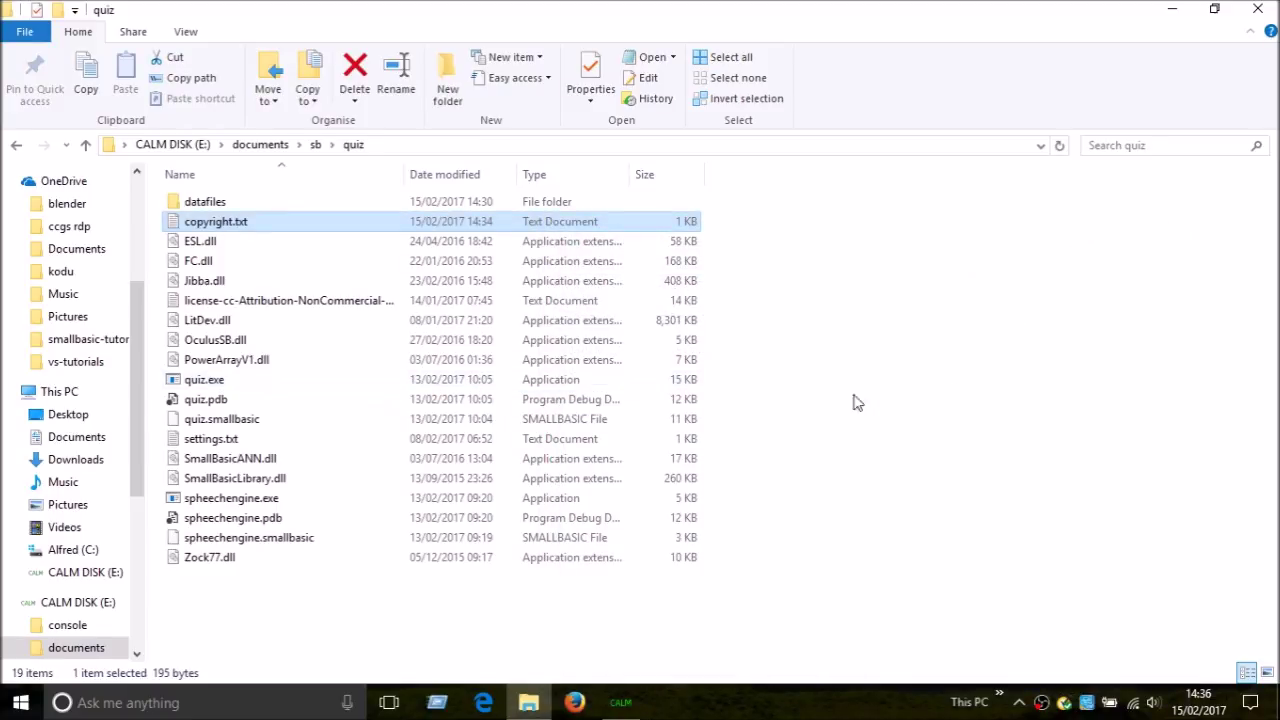
left_click(851, 400)
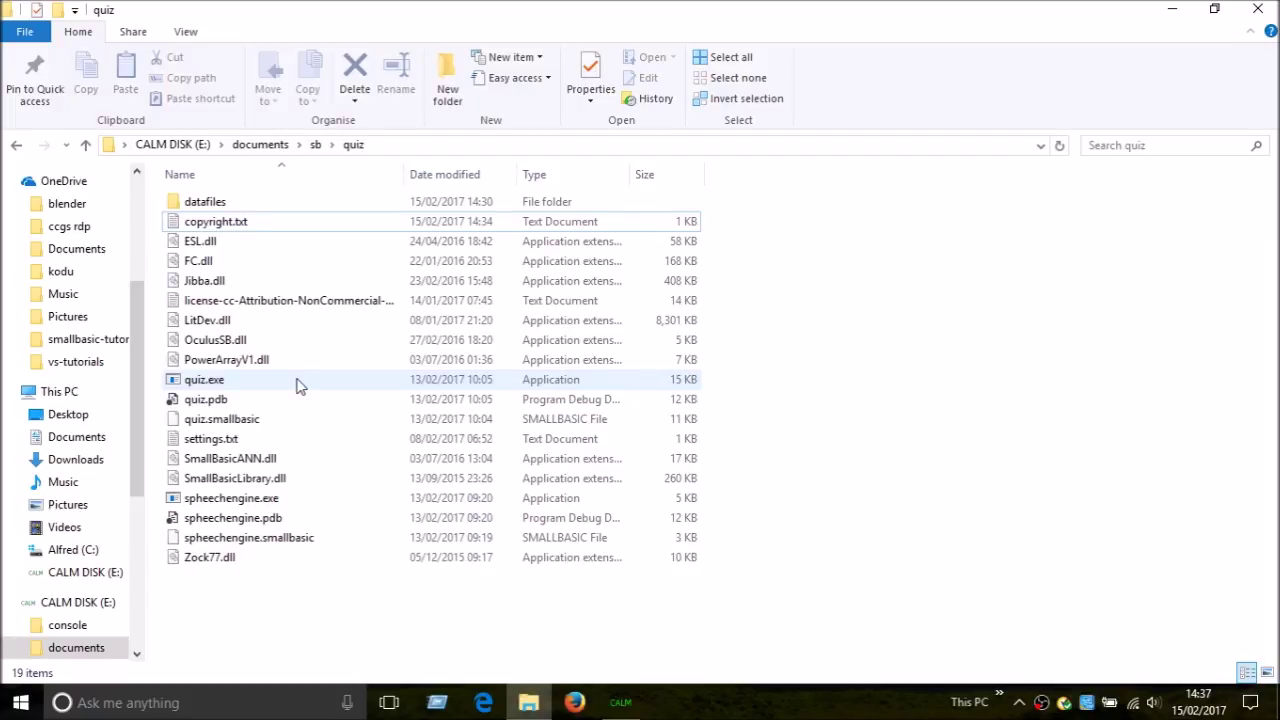
Open quiz.smallbasic with Microsoft Small Basic
right_click(283, 420)
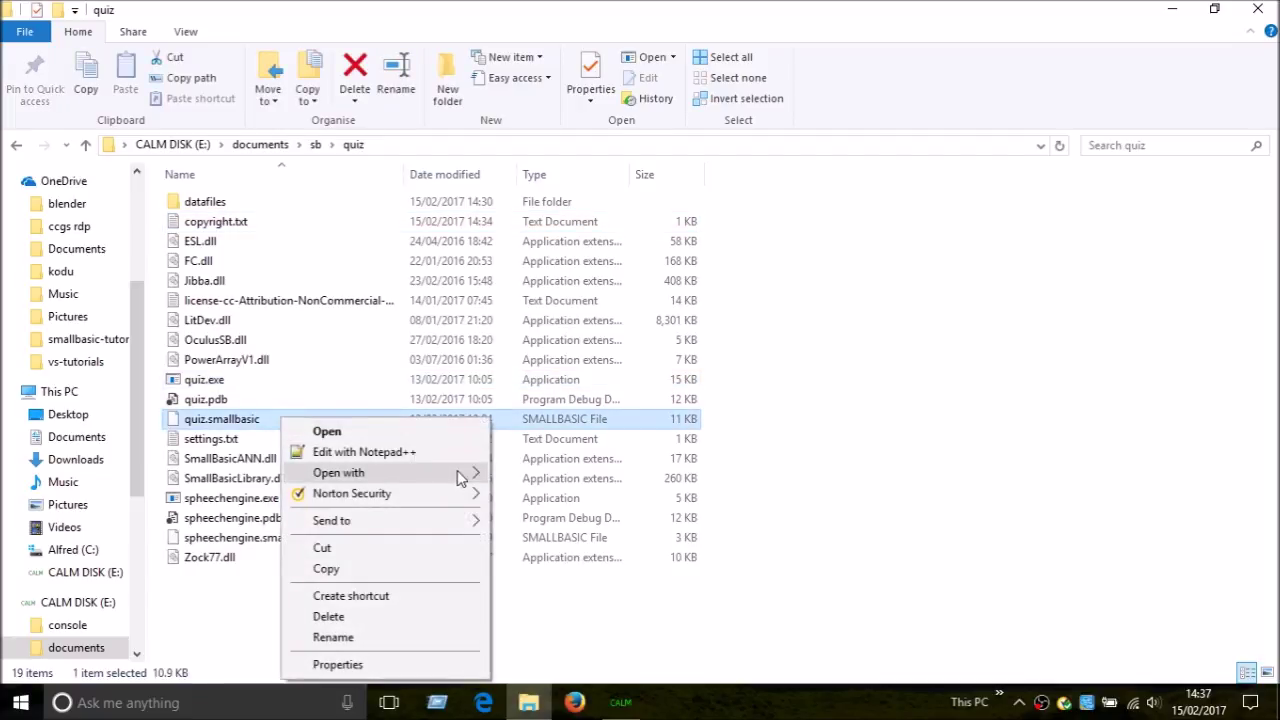
mouse_move(460, 478)
left_click(605, 480)
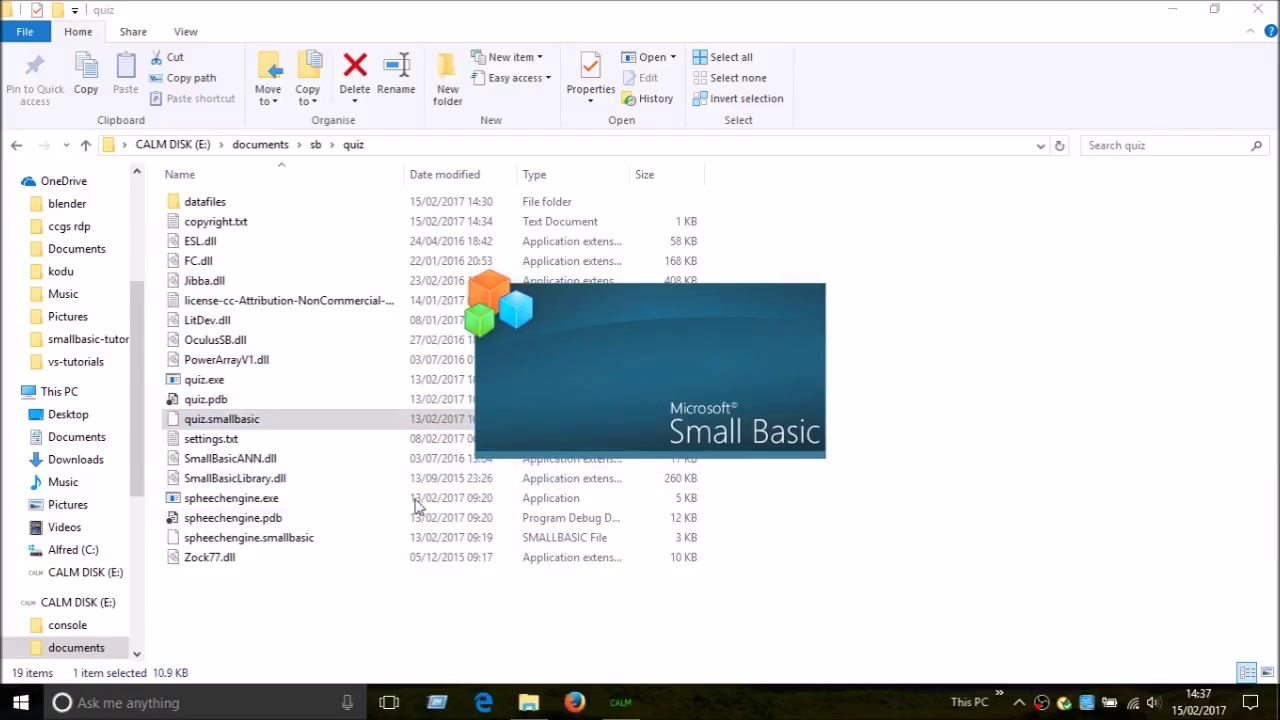
Open spheechengine.smallbasic from the quiz folder with Microsoft Small Basic
left_click(311, 540)
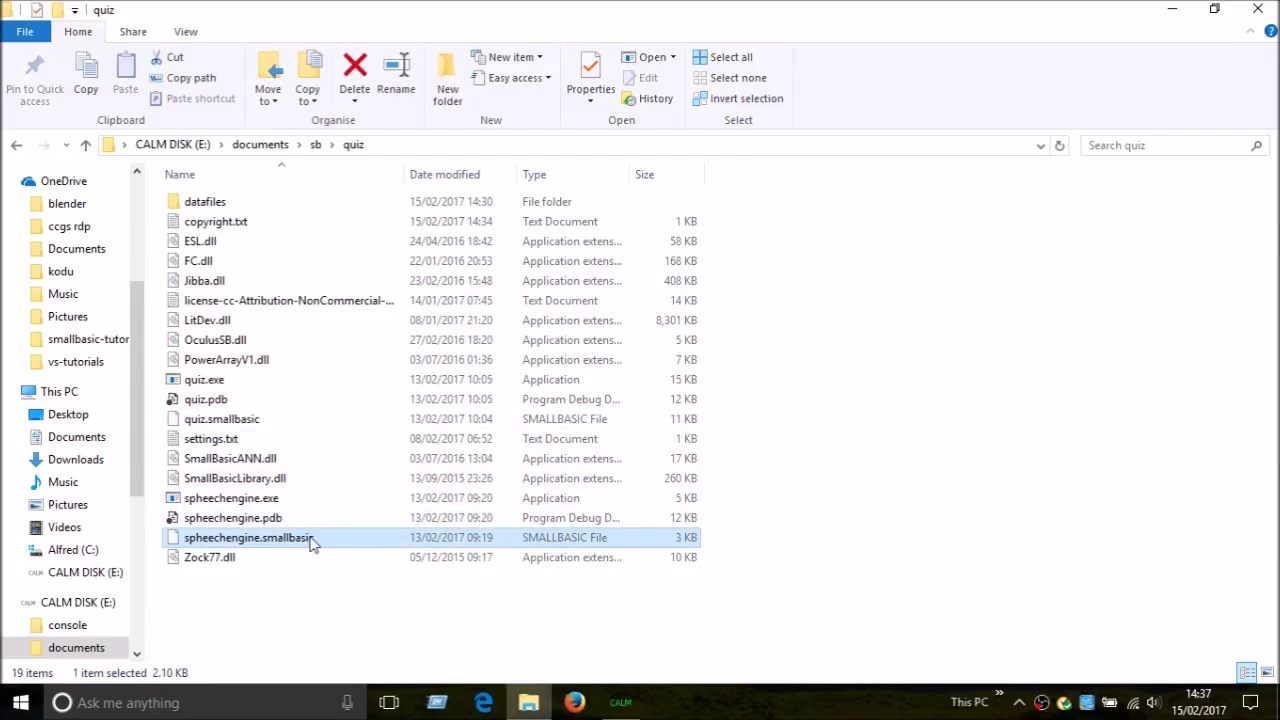
right_click(320, 540)
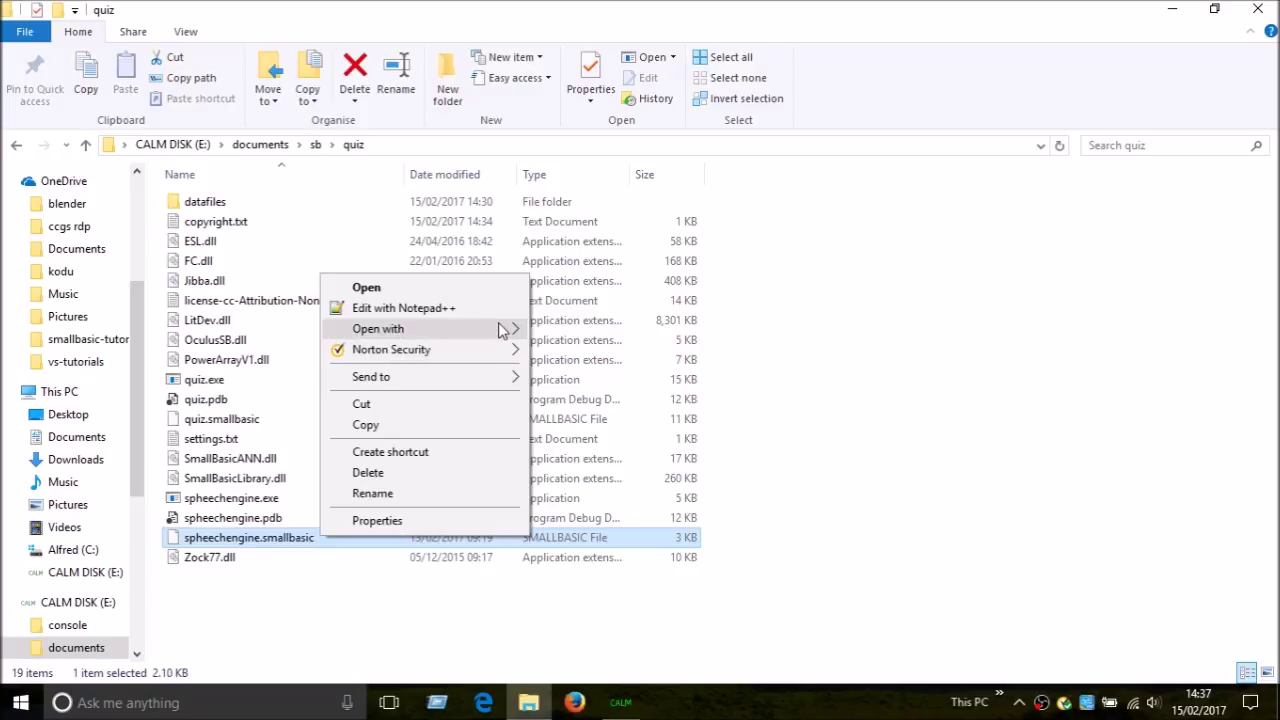
mouse_move(505, 330)
left_click(626, 330)
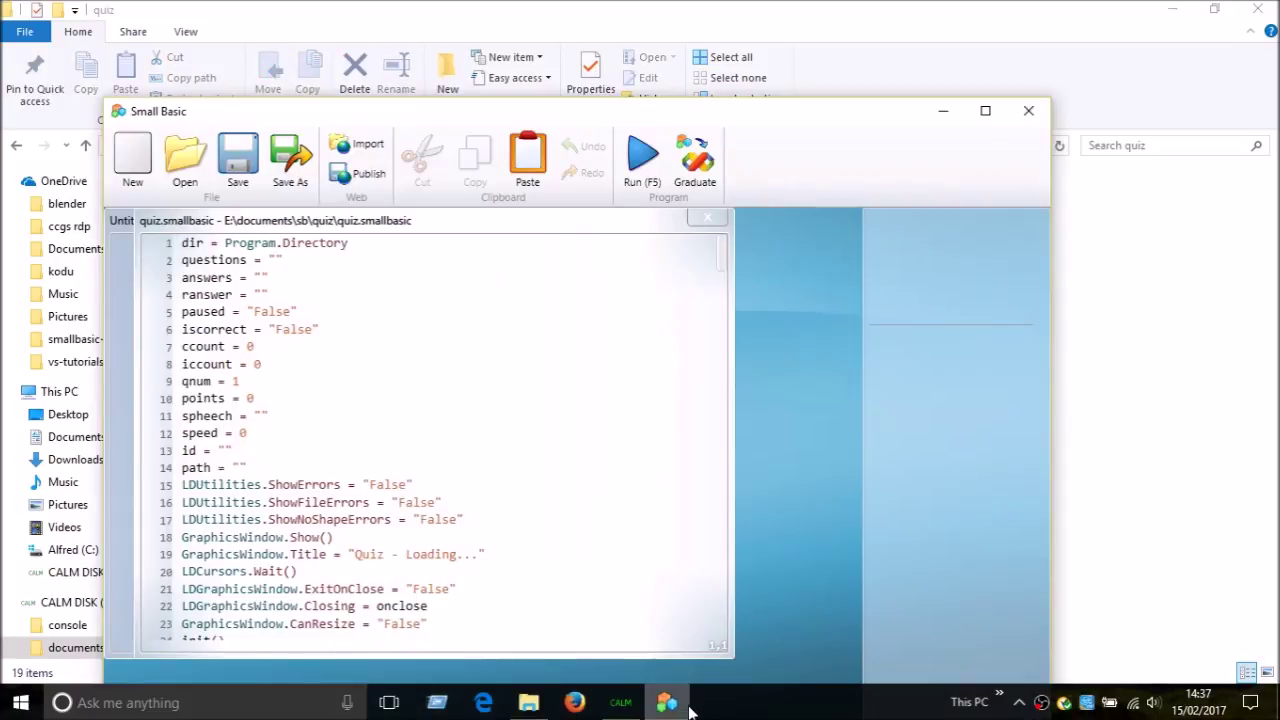
Maximize the Small Basic window holding quiz.smallbasic and review its source code, from the loading routine to the onclose subroutine
double_click(598, 114)
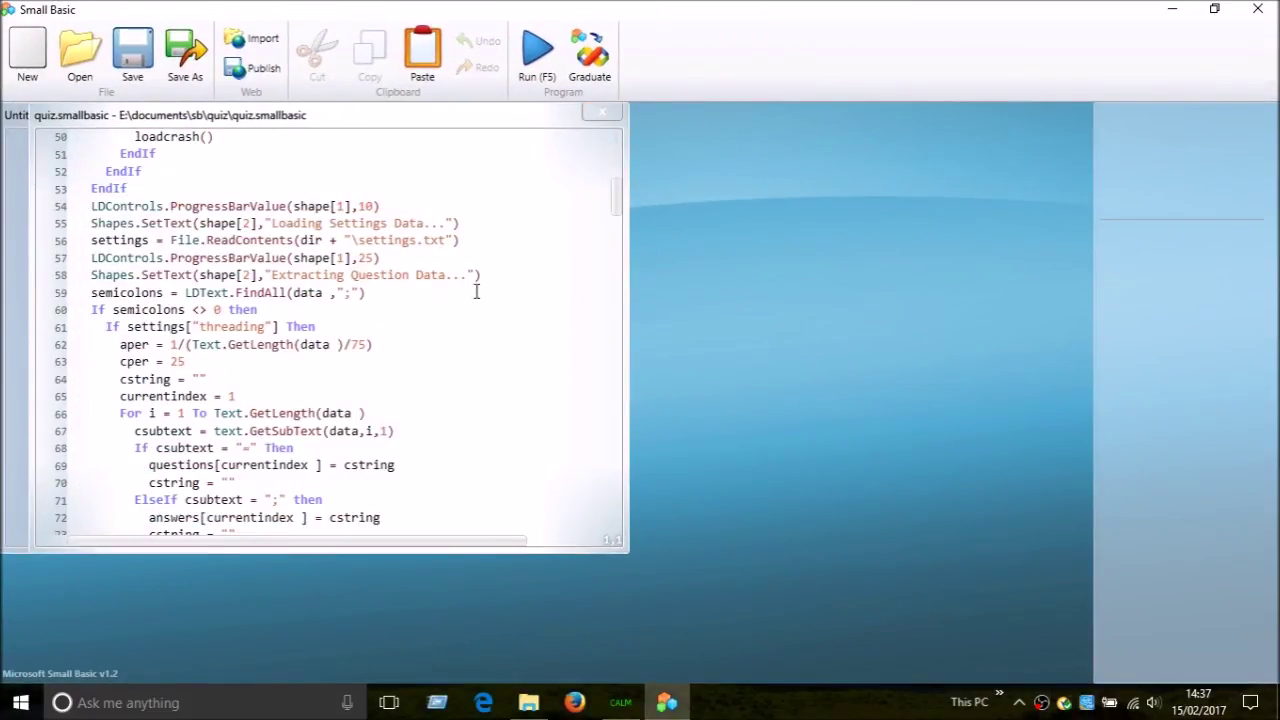
scroll(329, 263, "down", 20)
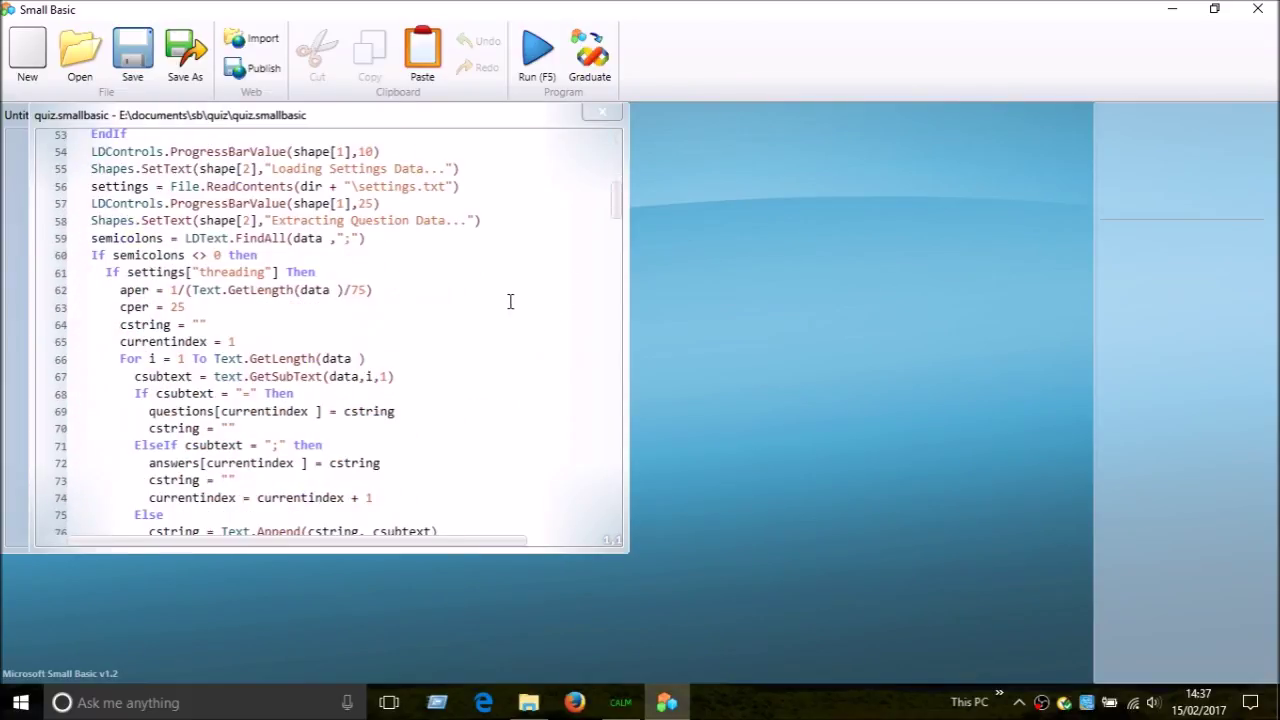
scroll(512, 307, "down", 20)
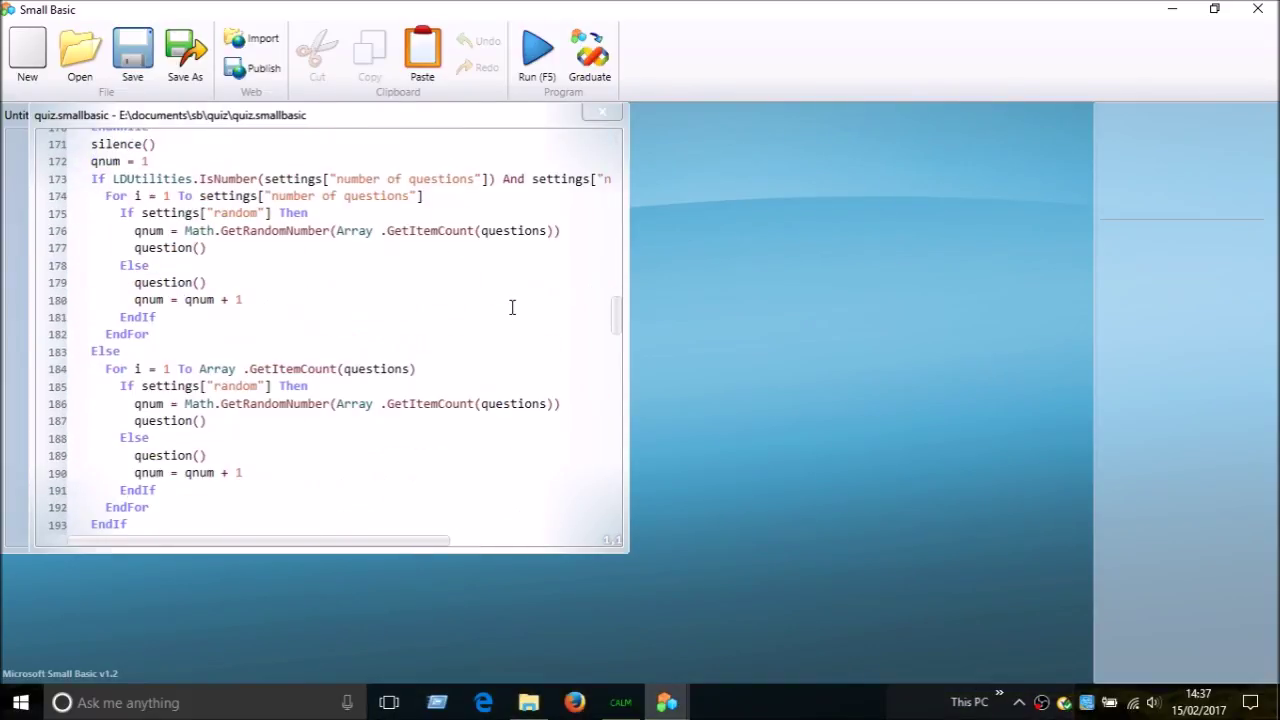
scroll(512, 307, "up", 20)
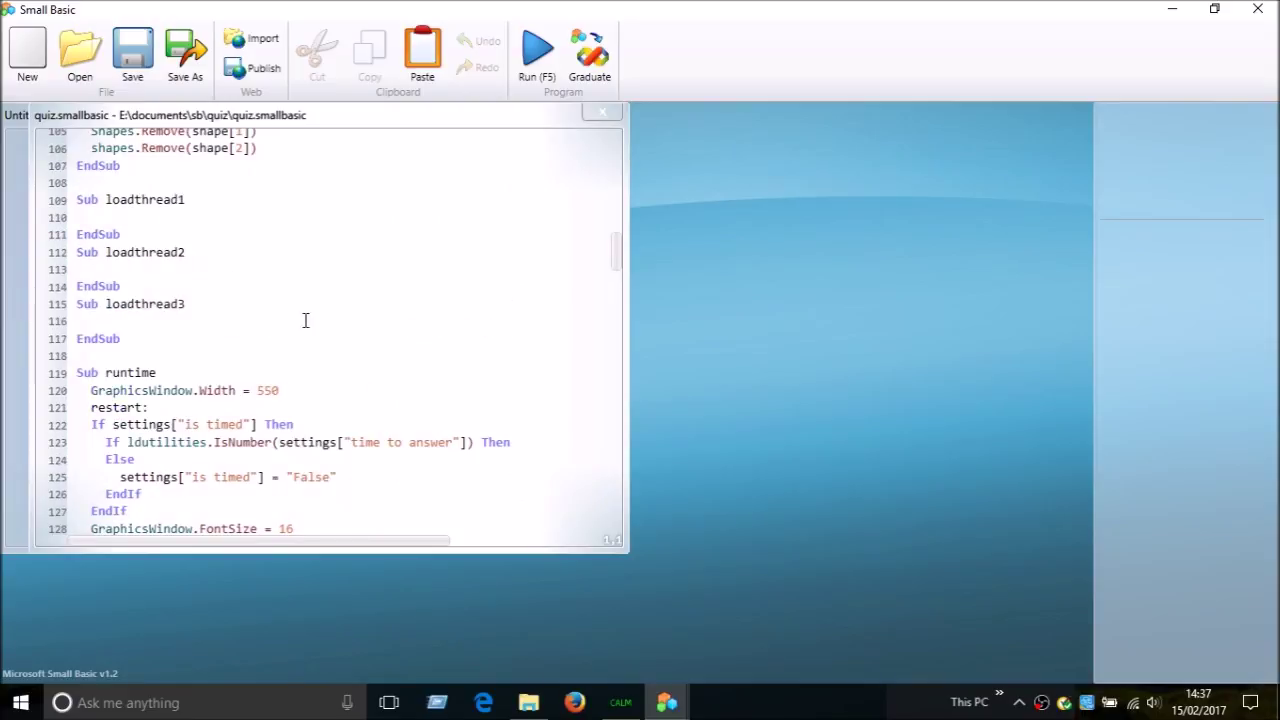
scroll(509, 285, "down", 20)
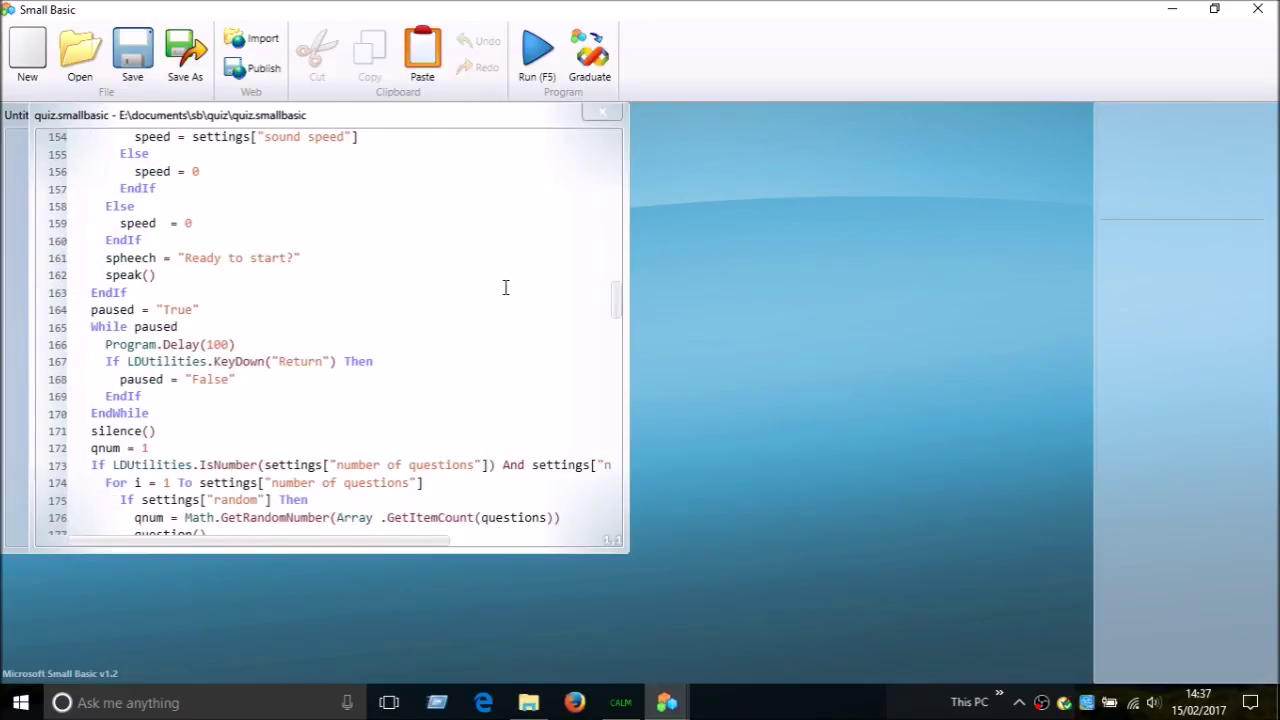
scroll(500, 291, "down", 19)
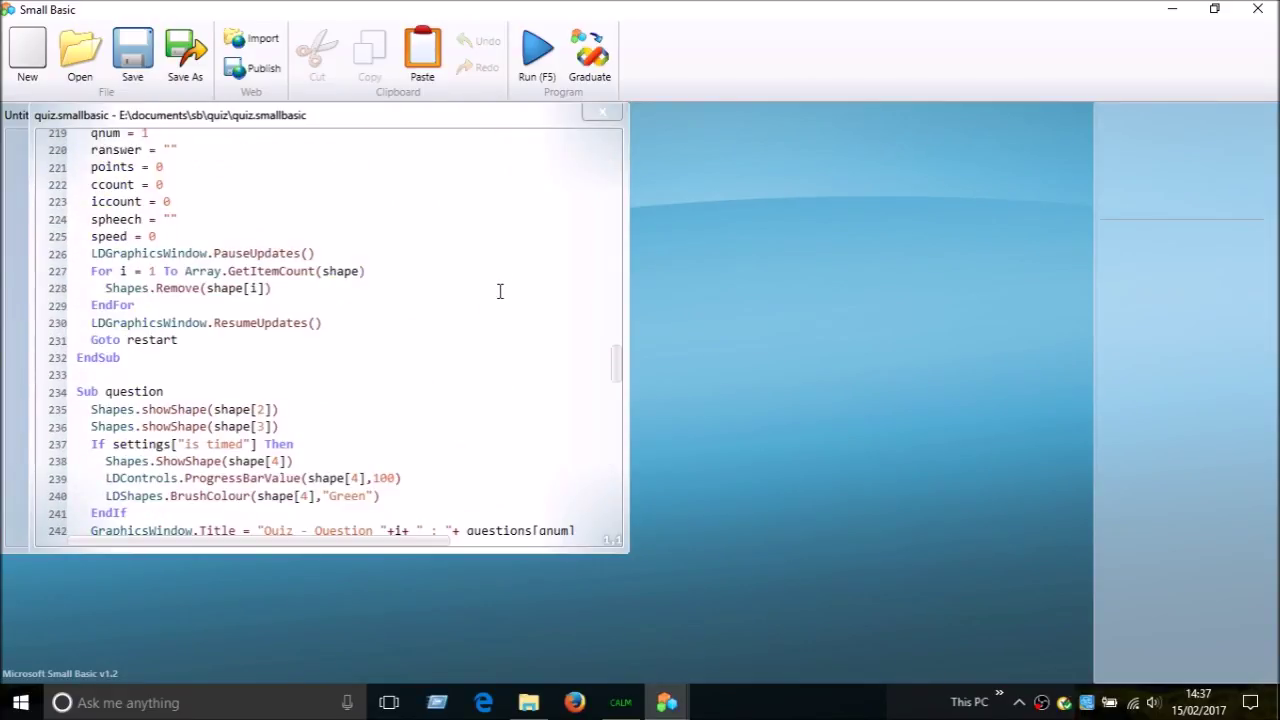
scroll(500, 291, "down", 20)
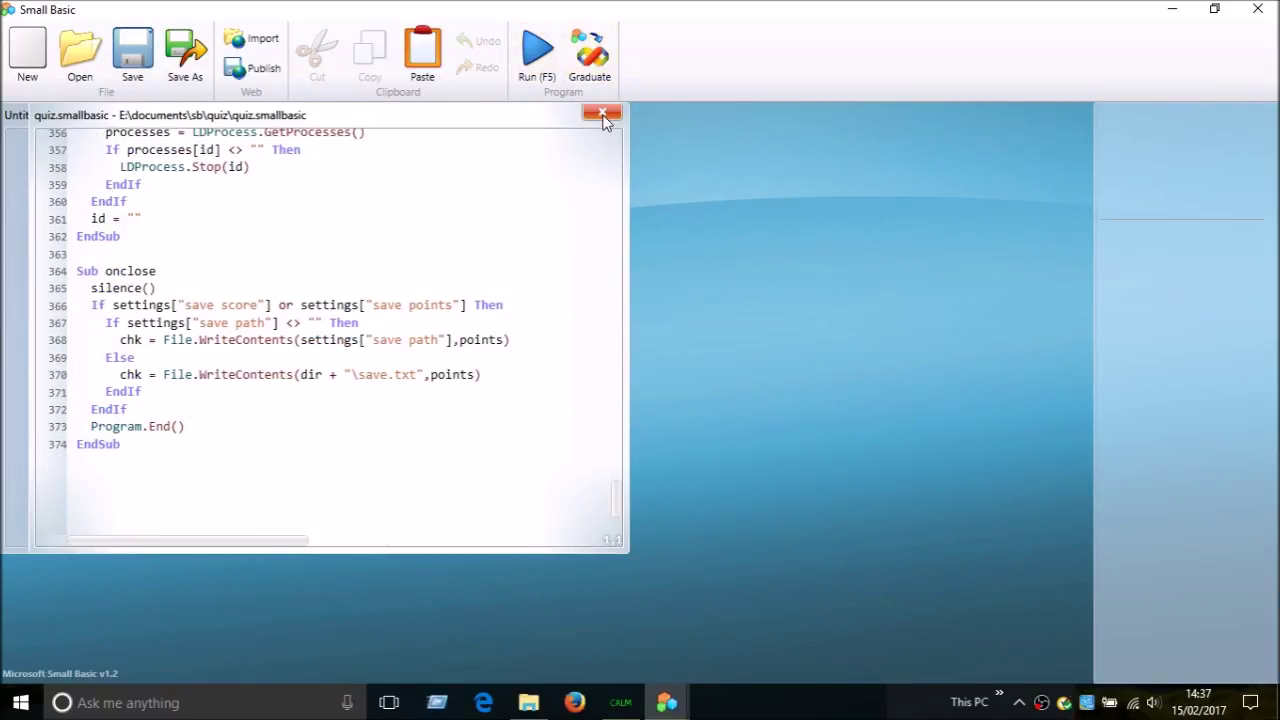
scroll(575, 255, "up", 2)
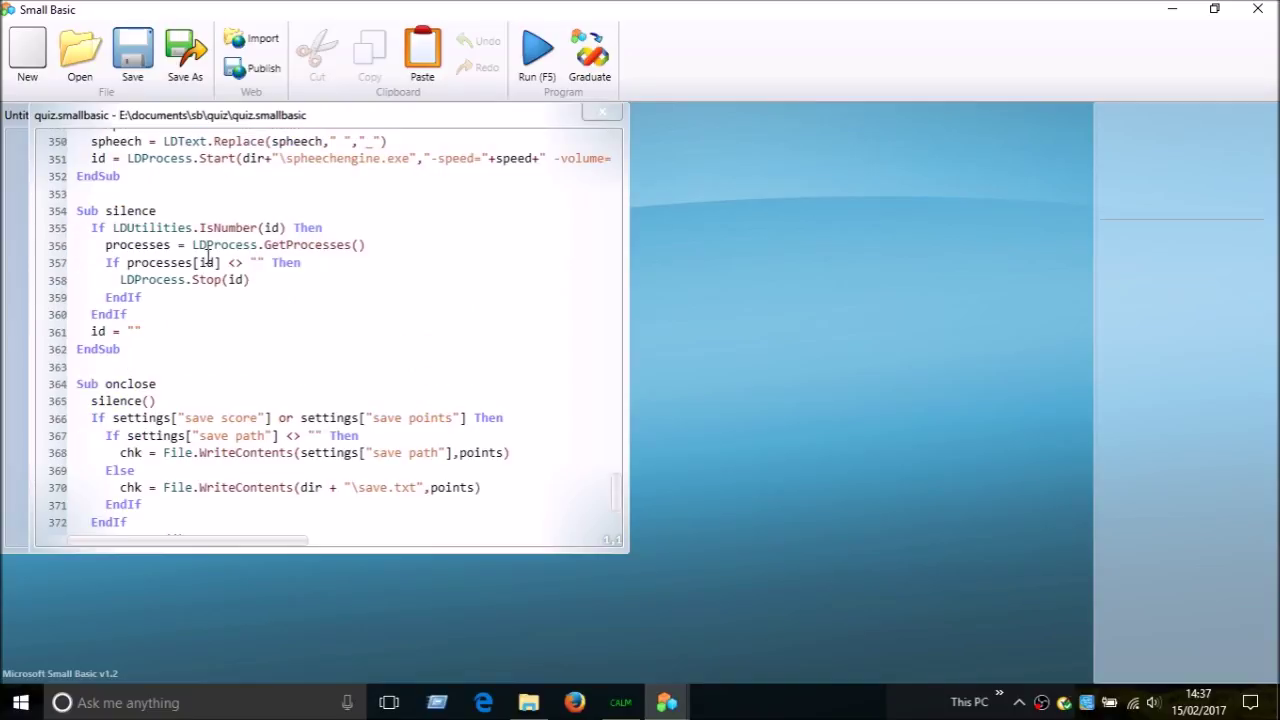
scroll(541, 313, "up", 7)
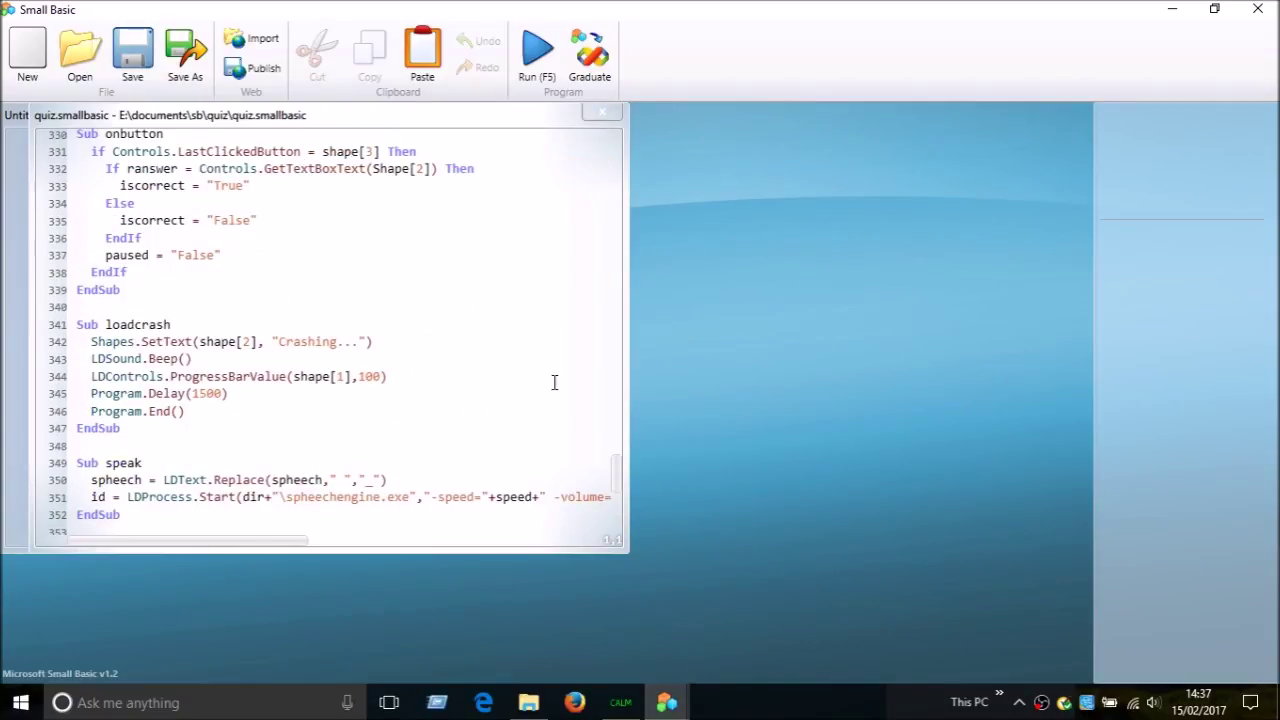
mouse_move(284, 551)
left_mouse_down()
mouse_move(414, 549)
mouse_move(284, 549)
left_mouse_up()
scroll(360, 426, "up", 20)
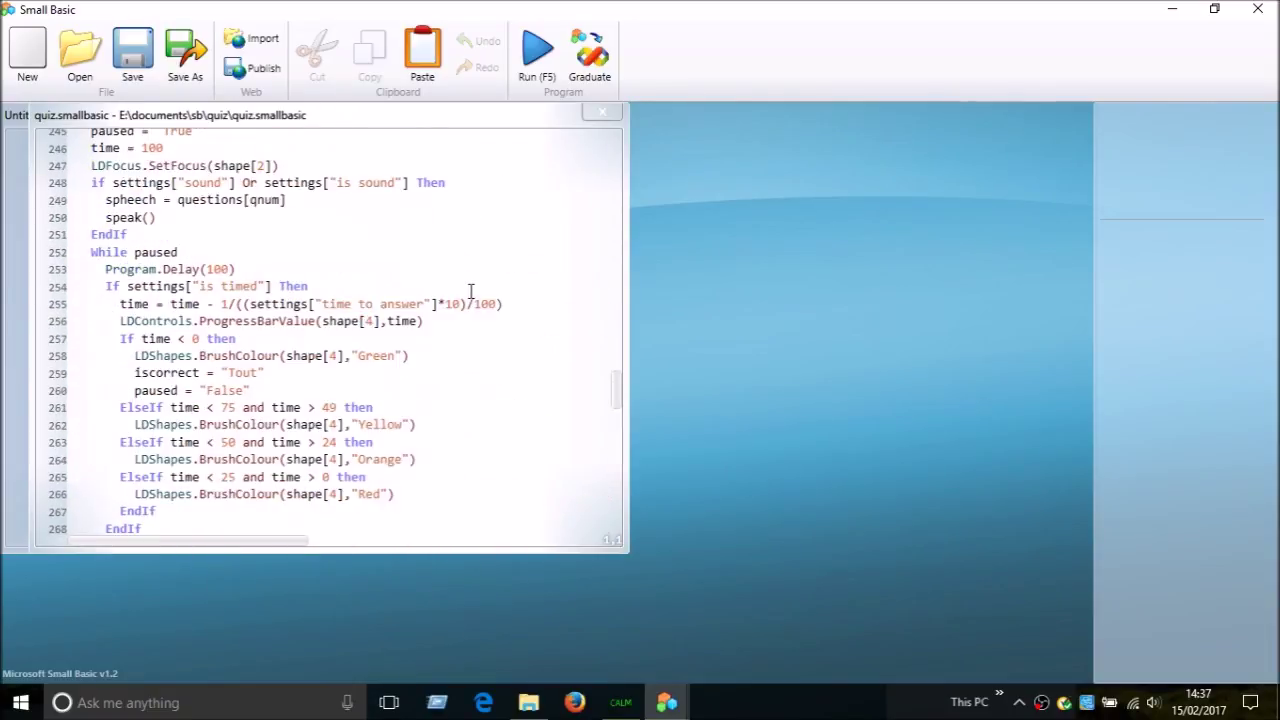
scroll(470, 289, "up", 20)
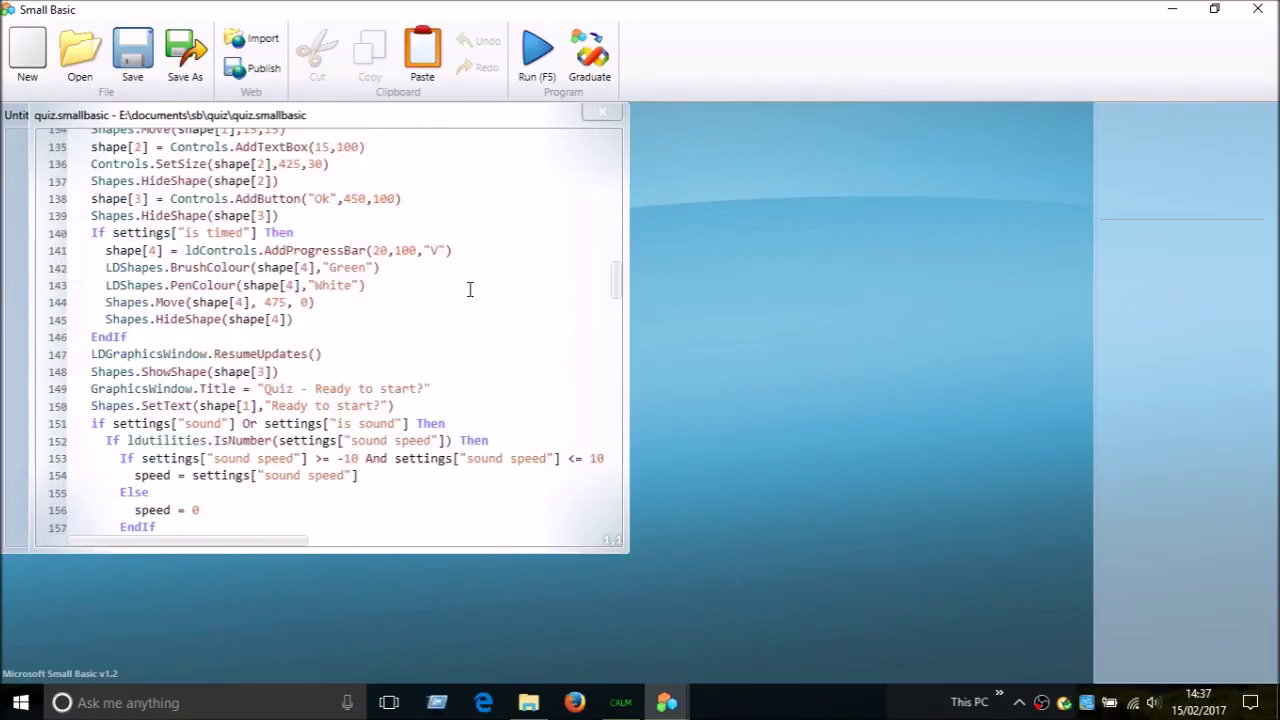
Switch to the spheechengine.smallbasic window, maximize it and review its code from start to end
mouse_move(666, 702)
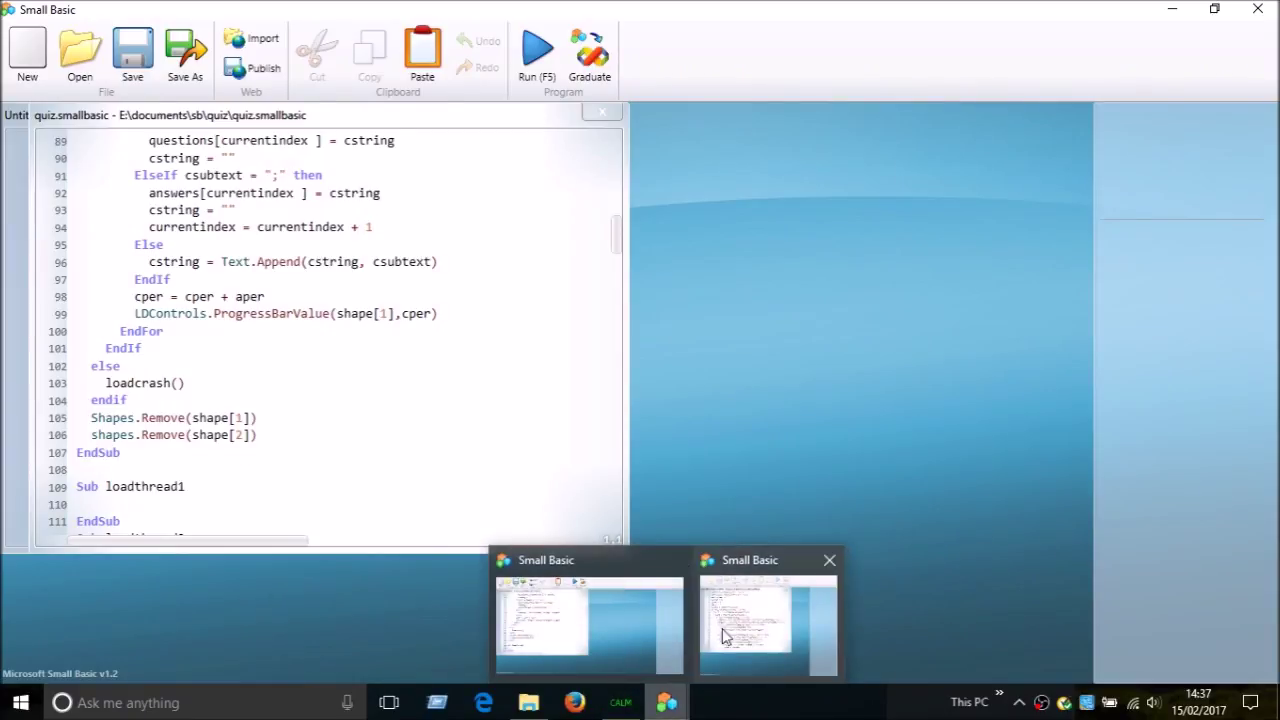
left_click(733, 632)
double_click(517, 142)
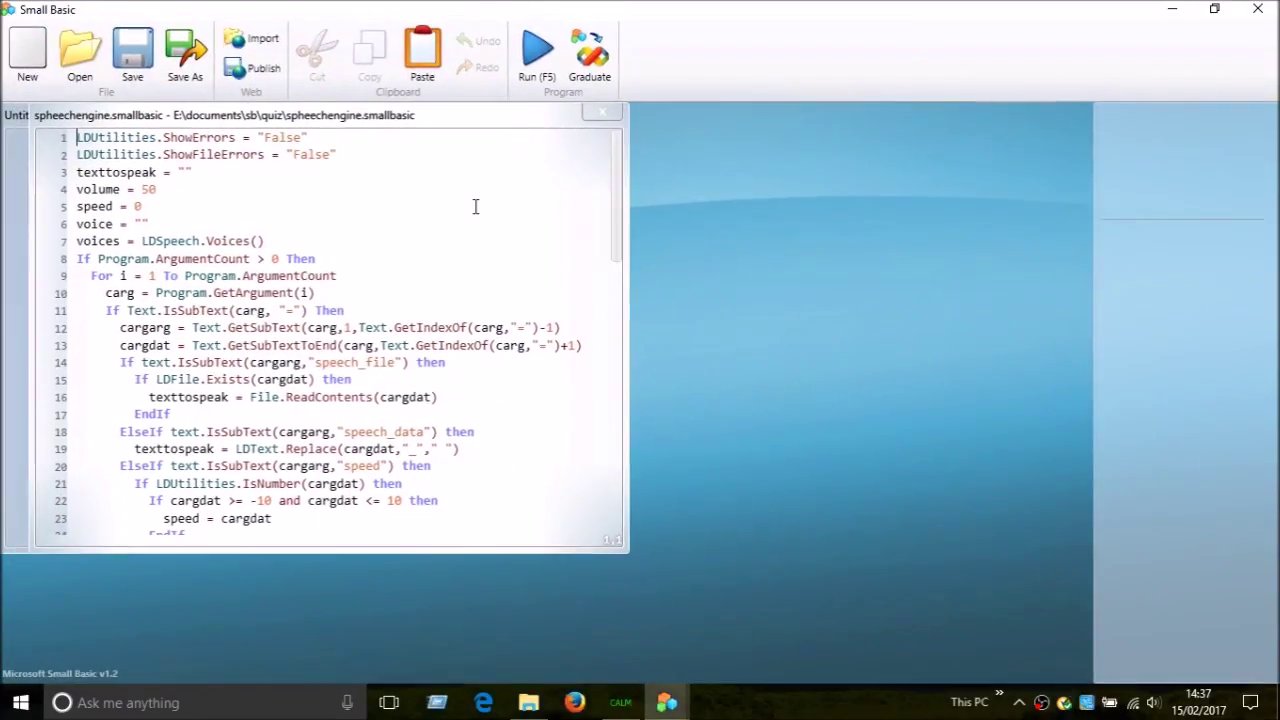
scroll(474, 206, "down", 15)
scroll(475, 213, "down", 7)
scroll(475, 214, "up", 20)
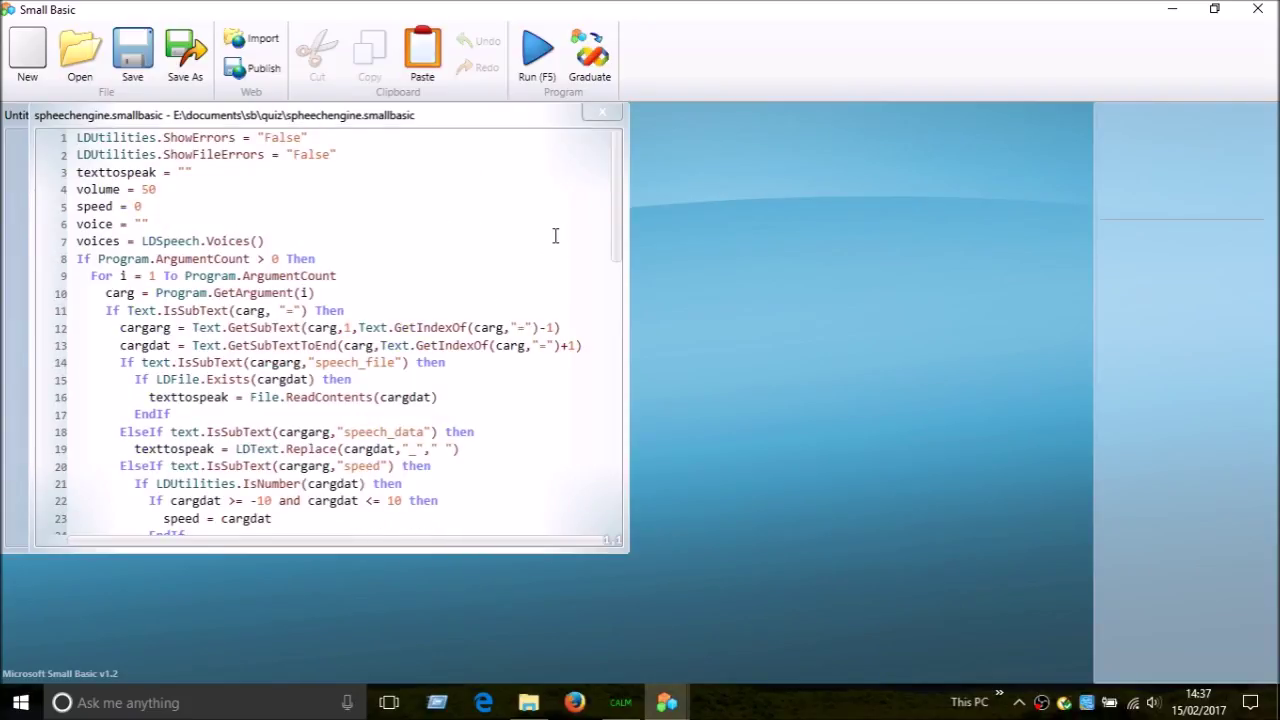
Return to the quiz.smallbasic code and review it from the variable declarations through init to the timed-answer handling
left_click(1172, 9)
scroll(414, 336, "up", 18)
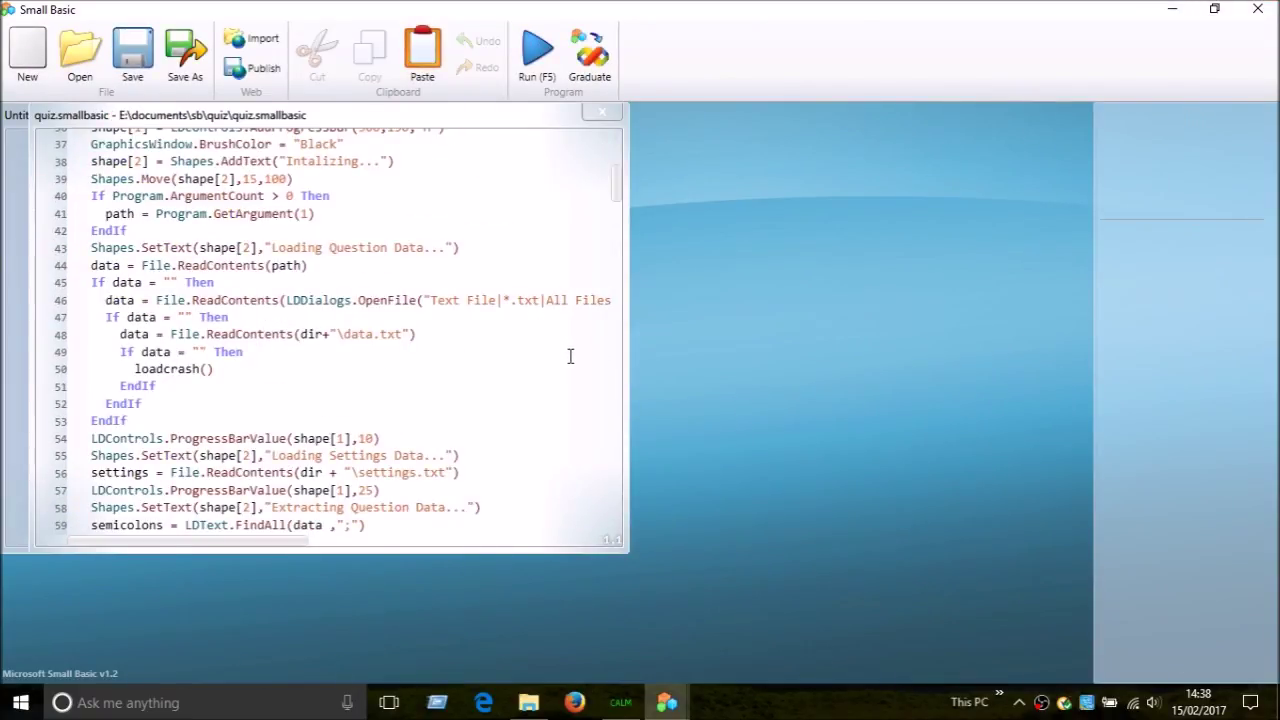
left_click(518, 339)
scroll(569, 407, "up", 4)
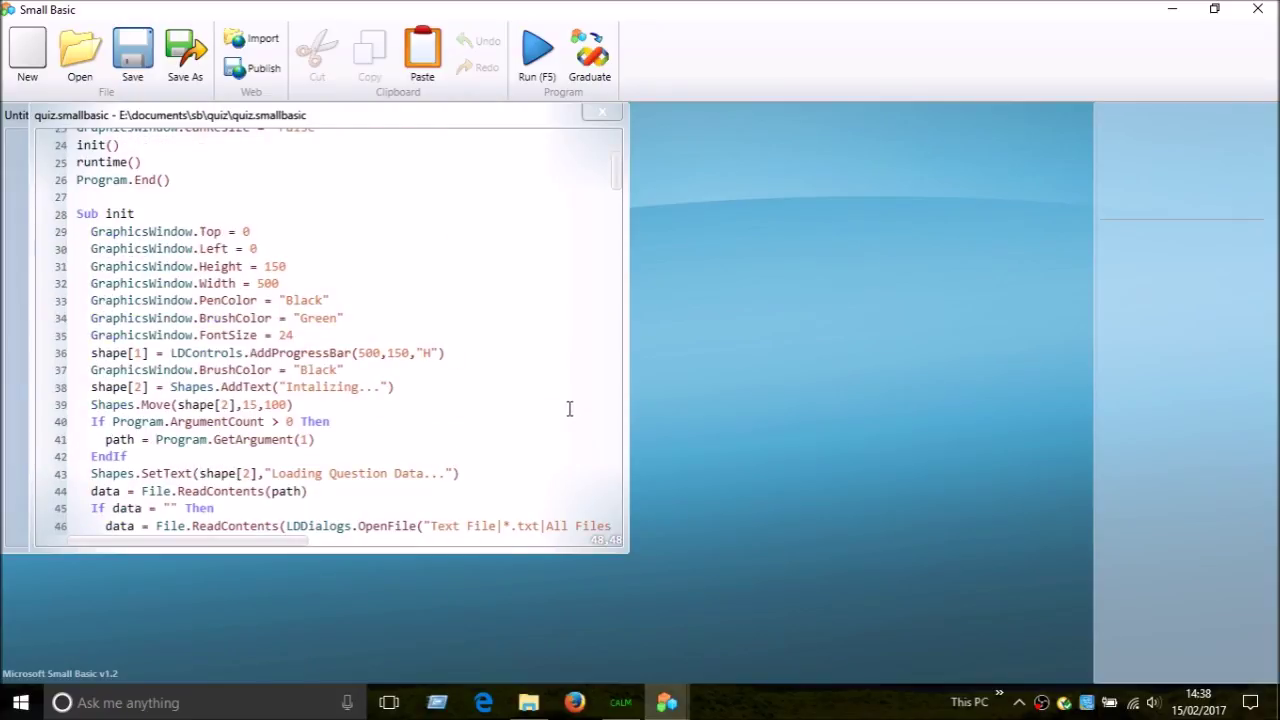
scroll(569, 408, "up", 8)
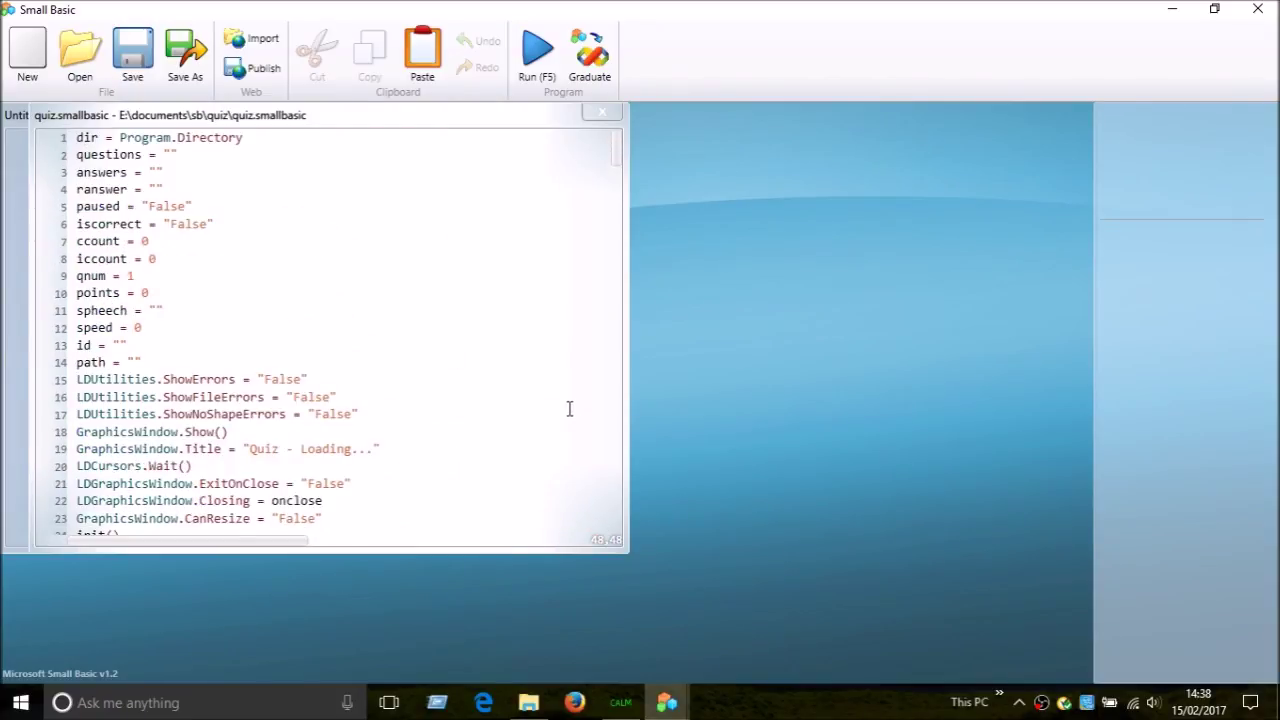
scroll(410, 457, "down", 10)
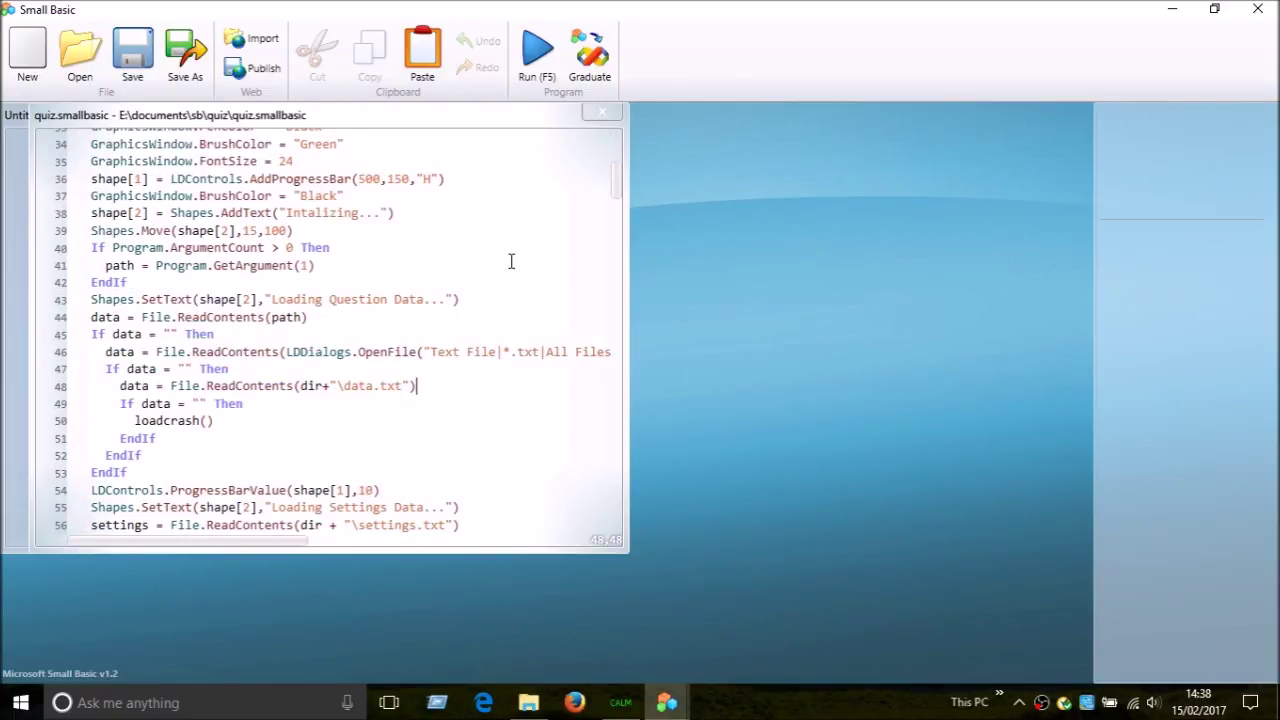
scroll(511, 261, "down", 9)
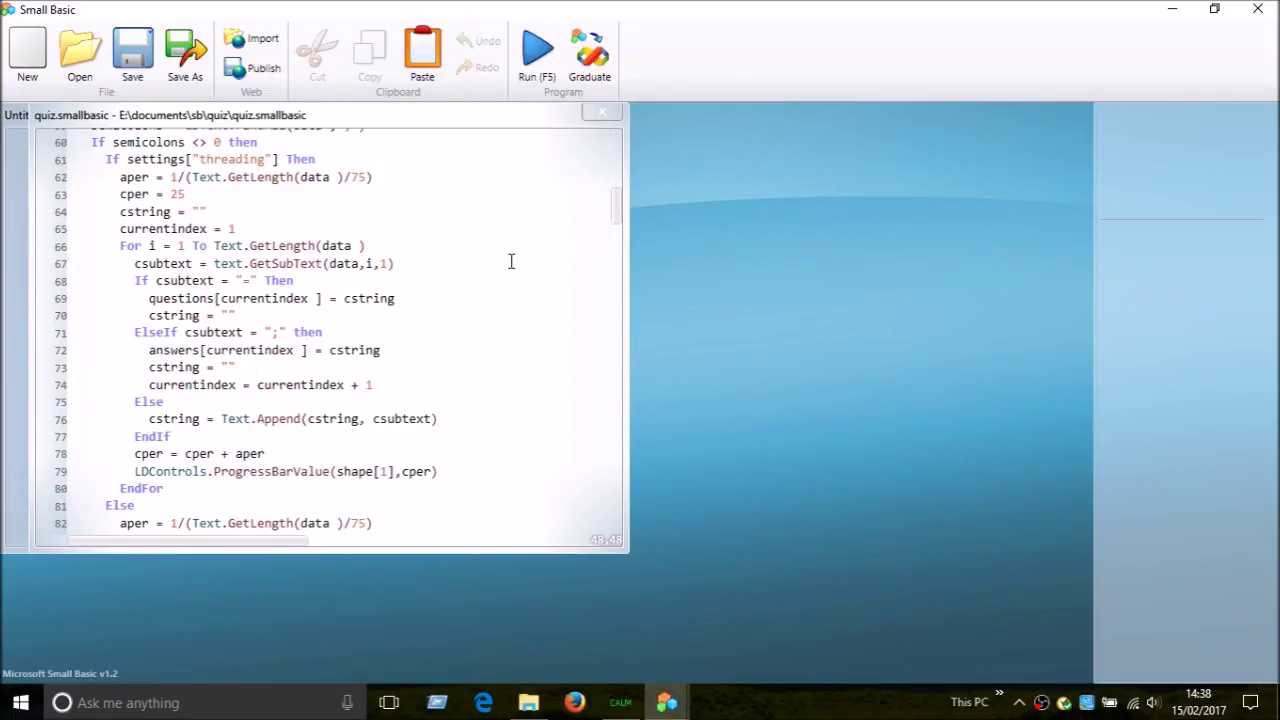
scroll(511, 261, "down", 6)
scroll(511, 261, "down", 15)
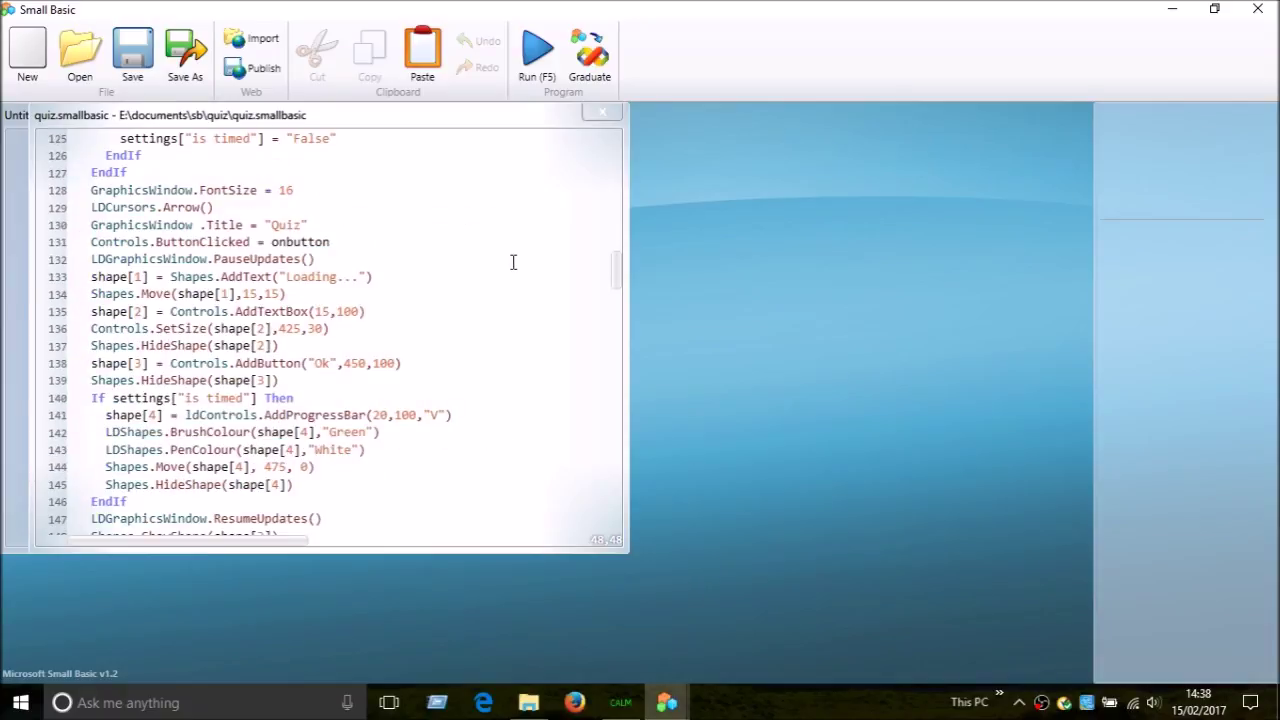
scroll(516, 264, "up", 8)
scroll(515, 252, "down", 11)
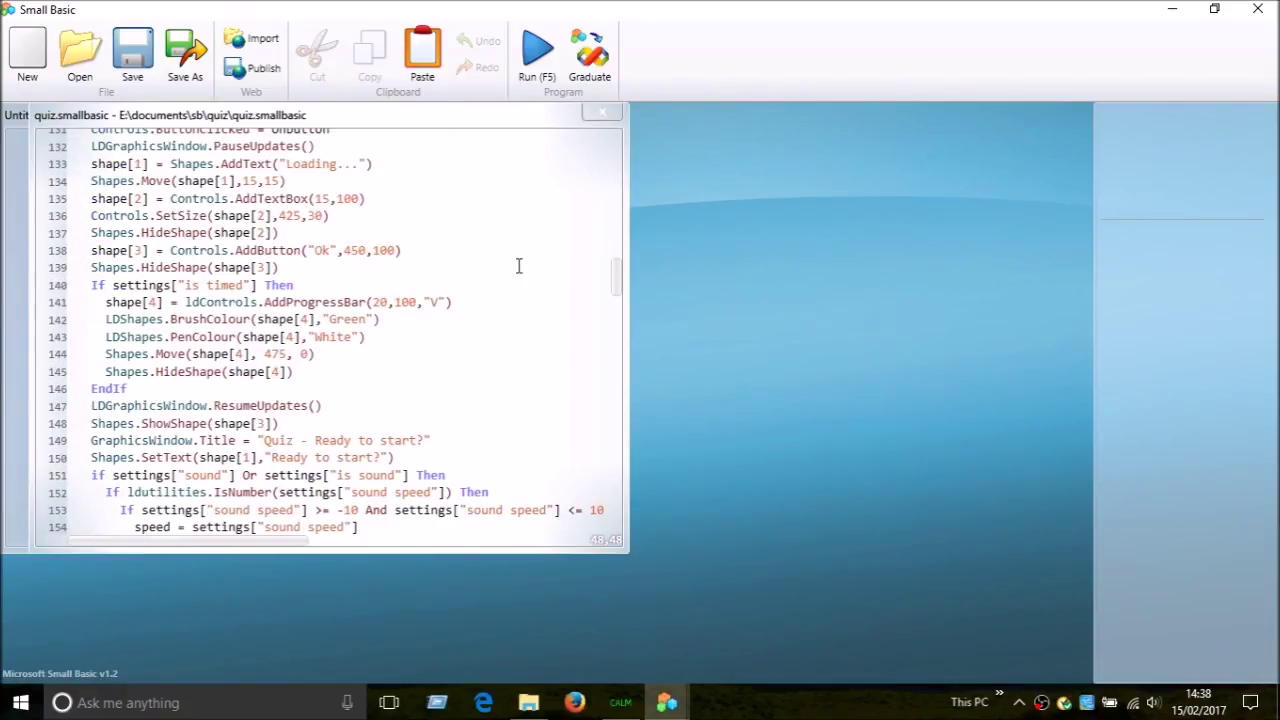
scroll(517, 268, "down", 20)
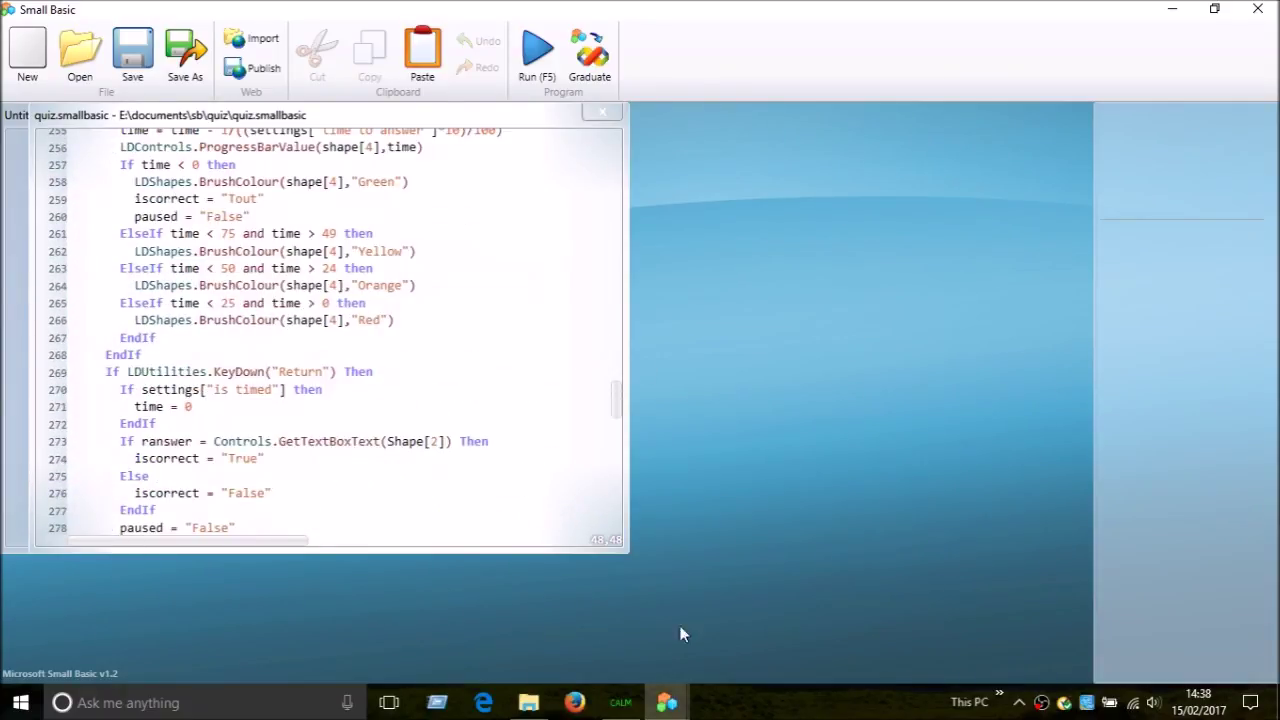
Switch to File Explorer, run quiz.exe, view the datafiles folder in its file chooser and cancel the selection
left_click(528, 702)
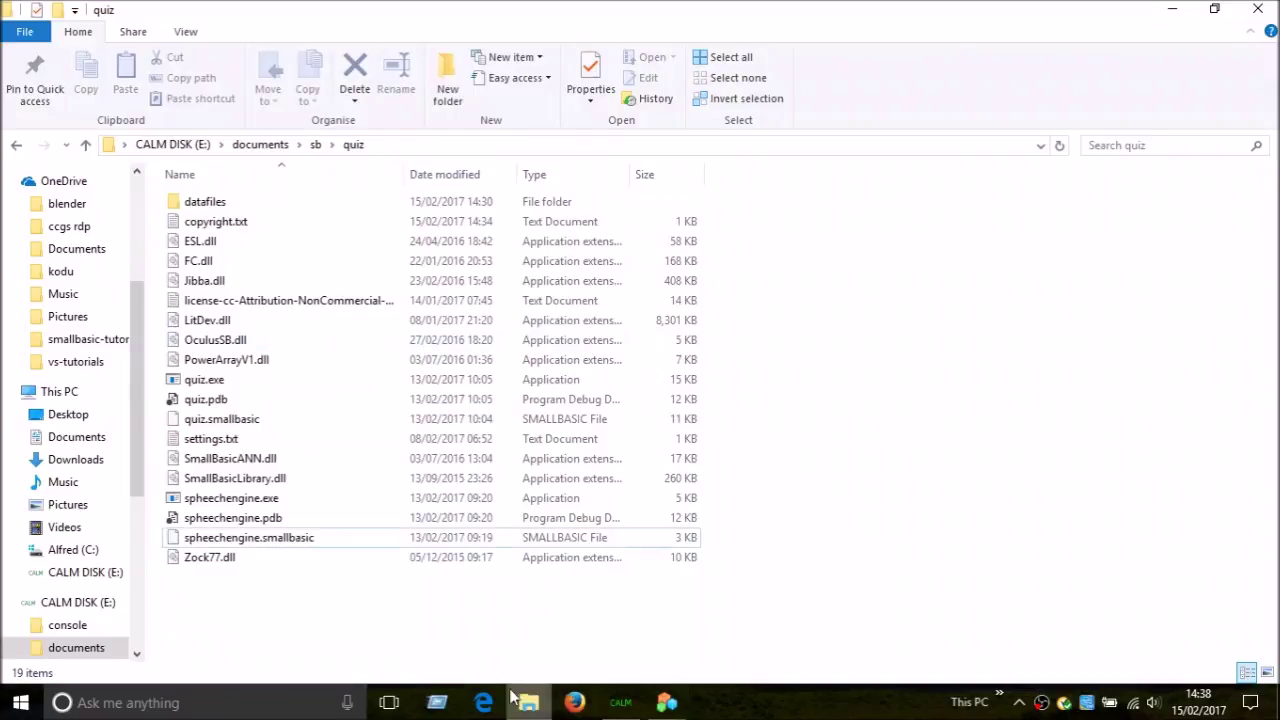
double_click(313, 389)
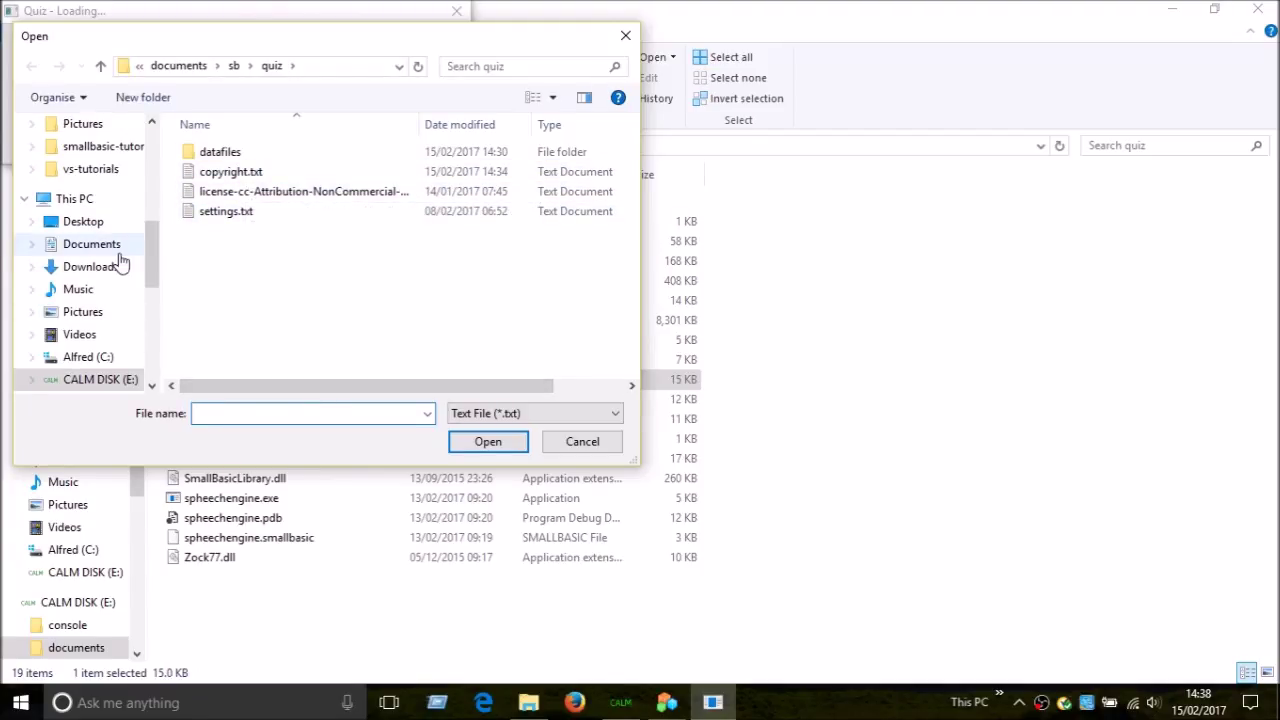
double_click(220, 152)
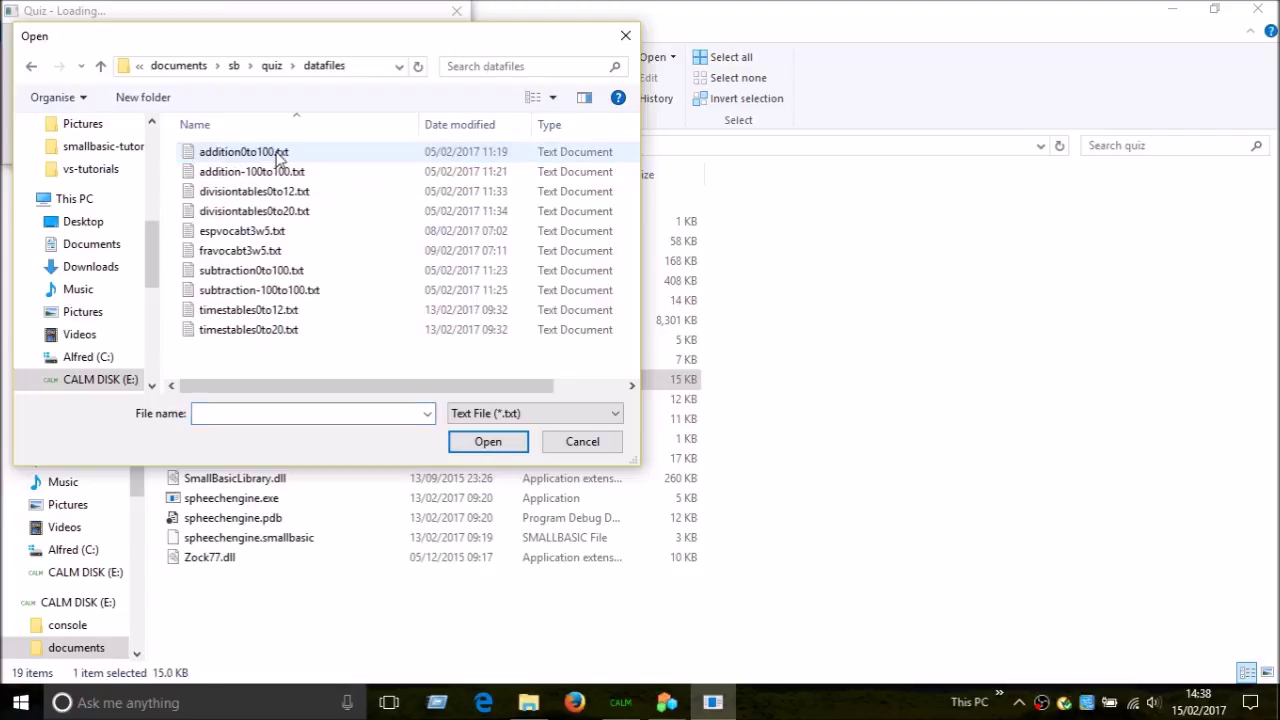
left_click(582, 441)
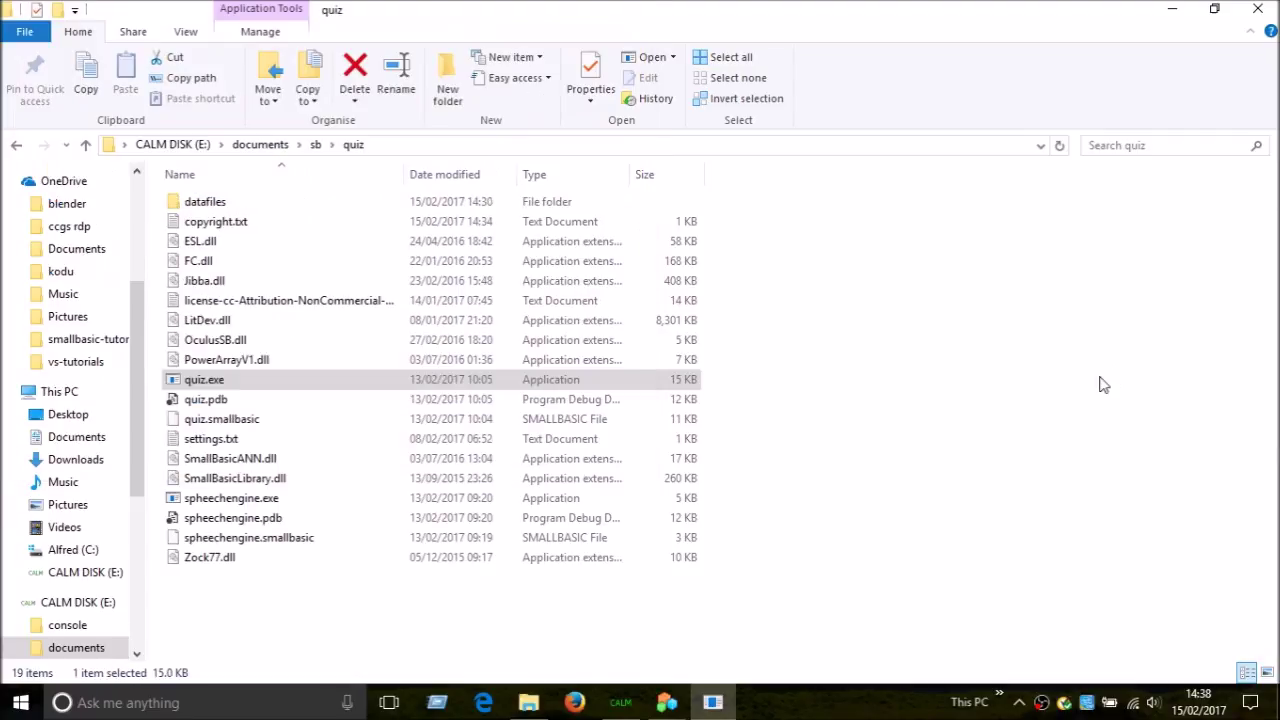
Open the datafiles folder, view timestables0to12.txt in Notepad and close it
double_click(210, 202)
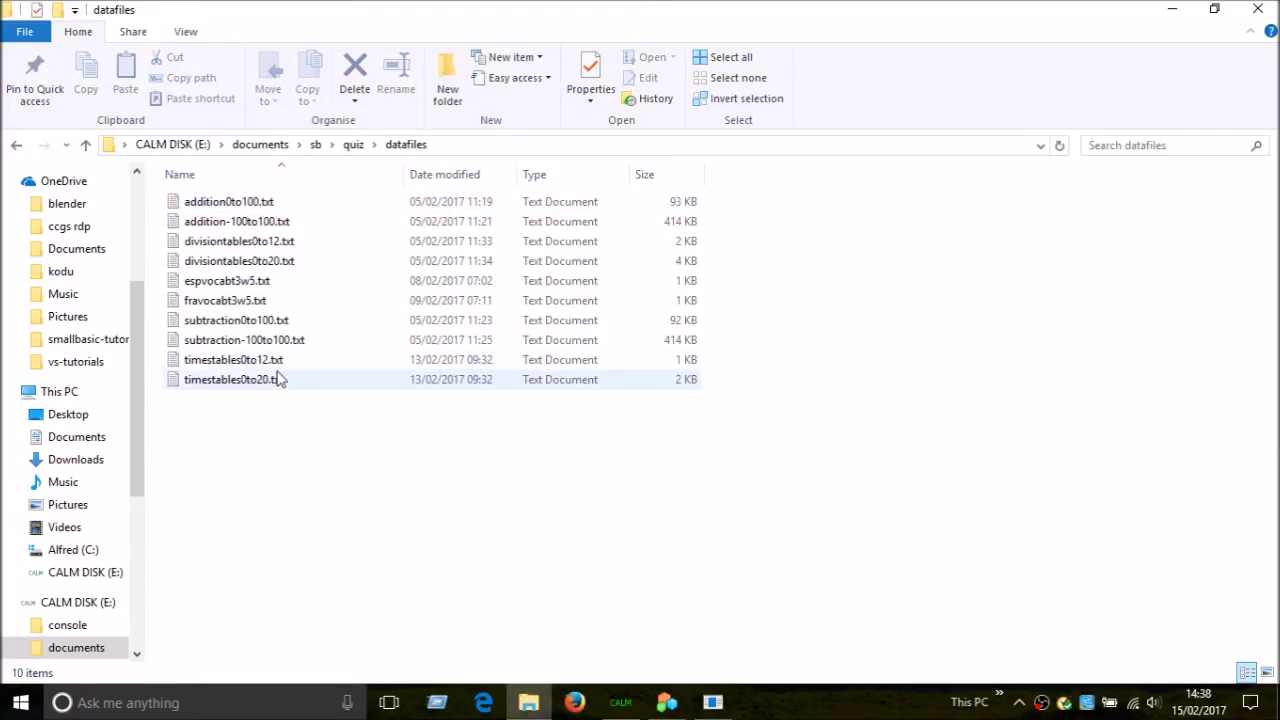
double_click(272, 360)
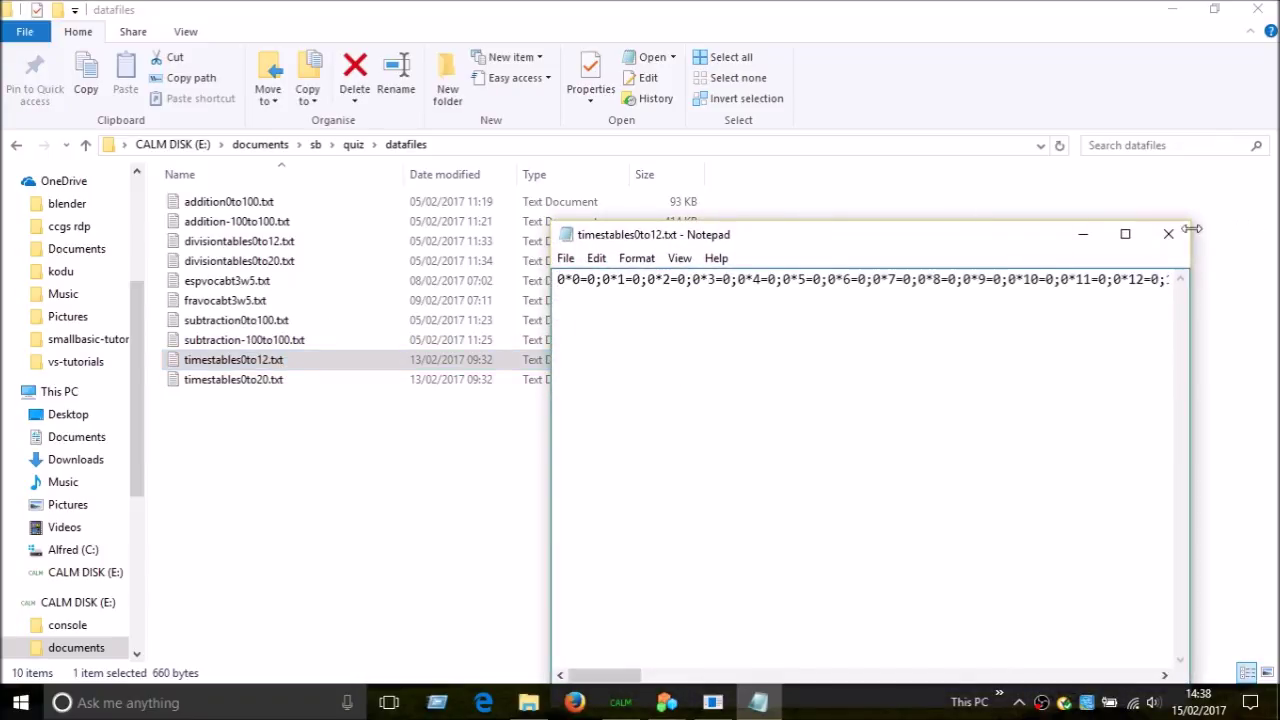
left_click(1168, 234)
Open fravocabt3w5.txt from the datafiles folder in a maximized Notepad window and view its whole line of vocabulary
double_click(350, 305)
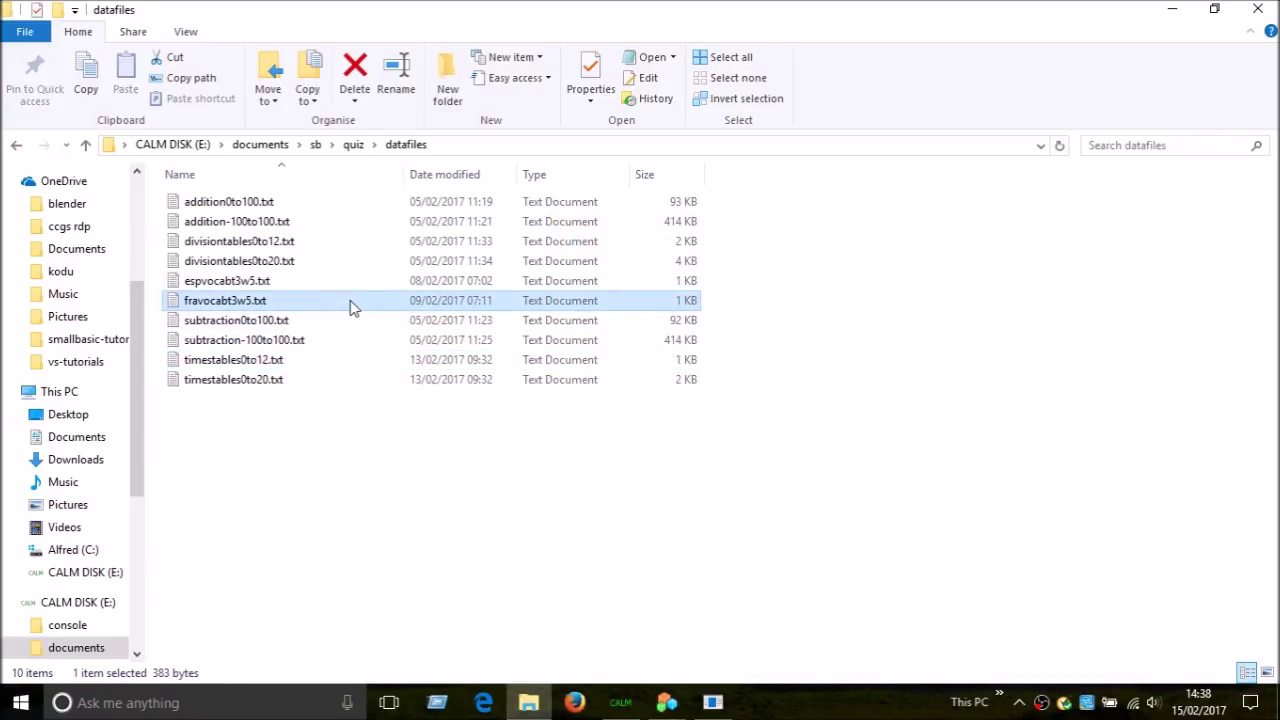
double_click(730, 240)
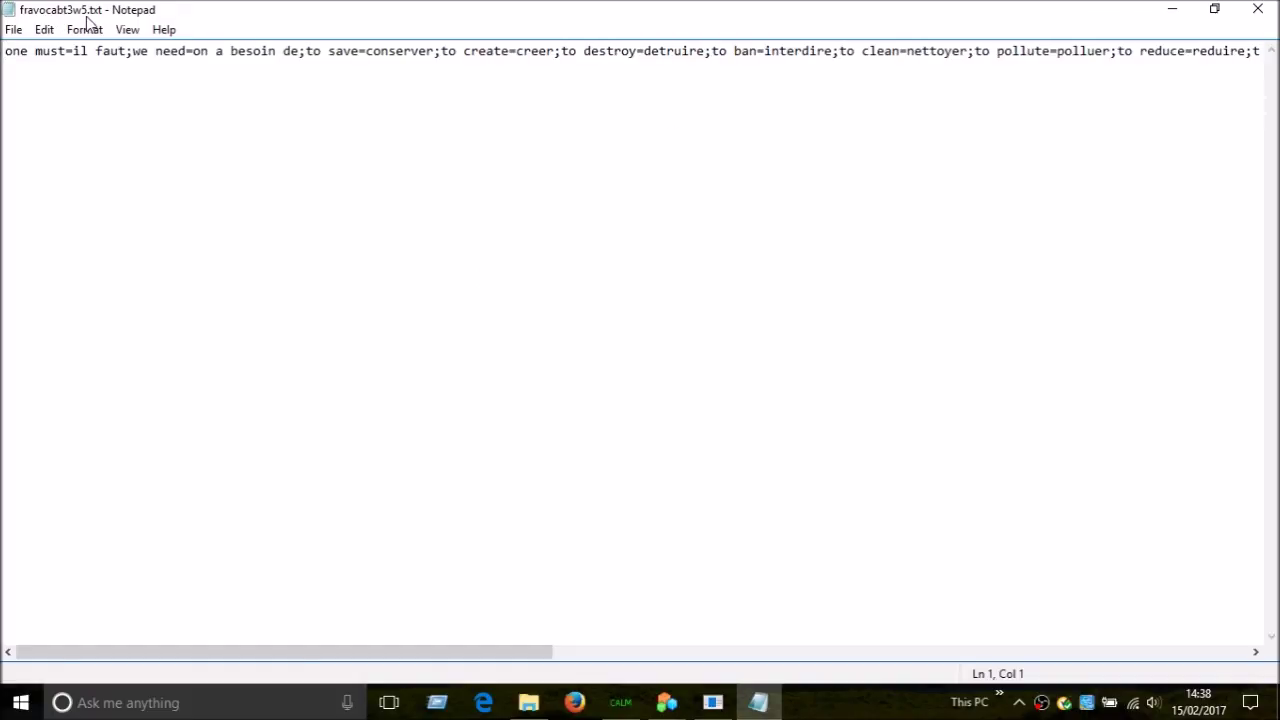
left_click_drag(349, 652, 1094, 634)
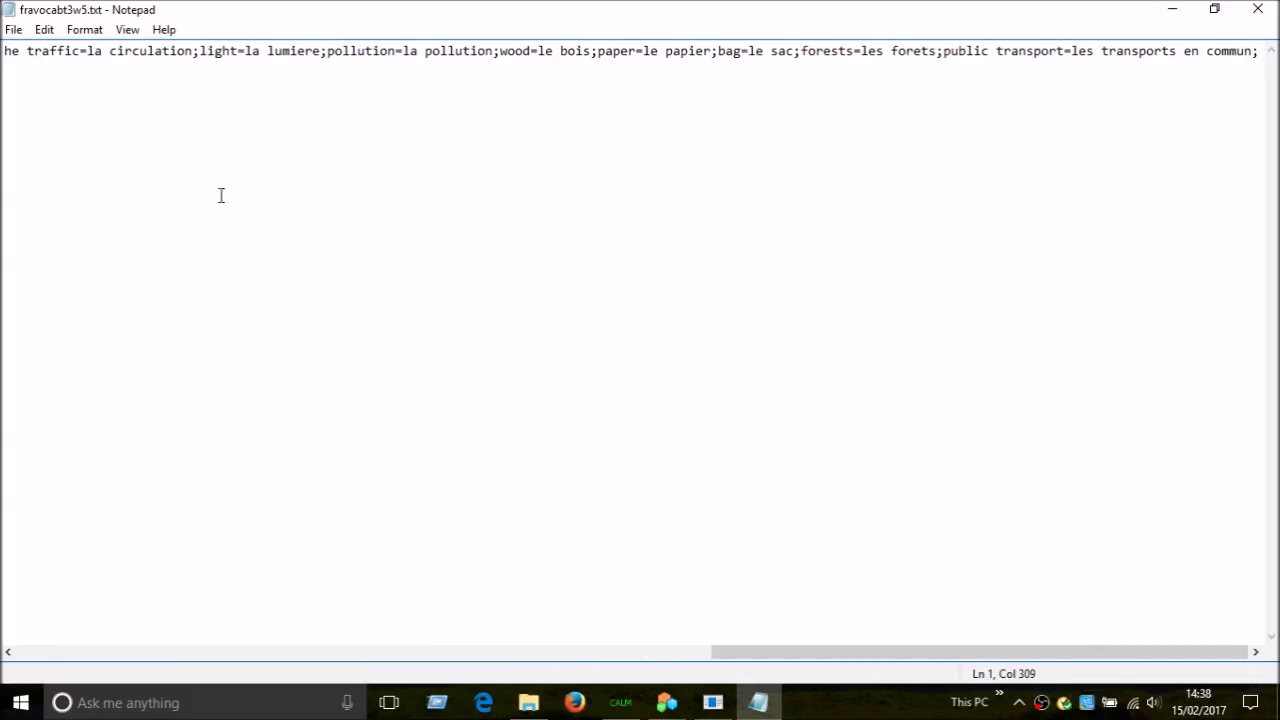
left_click_drag(946, 655, 120, 615)
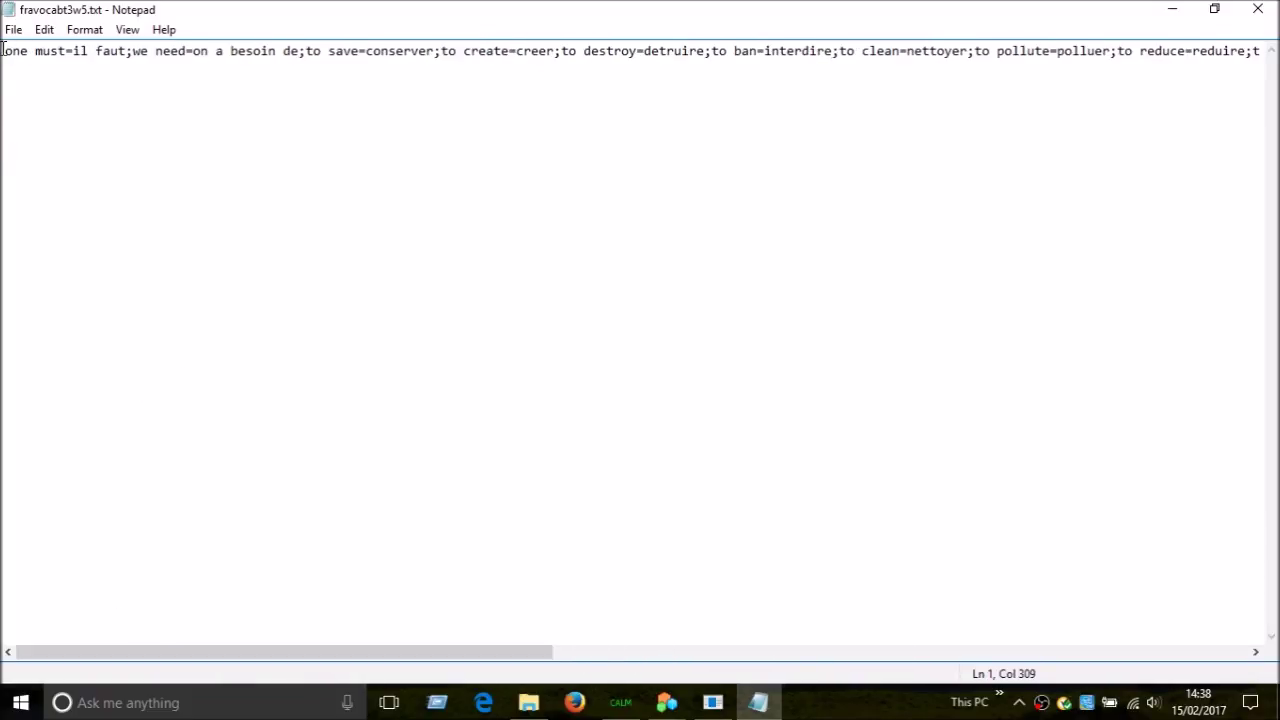
Examine how the first question-answer pairs are separated by equals signs and semicolons in fravocabt3w5.txt, and close the file
left_click_drag(3, 50, 124, 50)
left_click(127, 50)
left_click_drag(132, 51, 300, 51)
left_click(188, 51)
left_click(304, 51)
left_click(429, 68)
left_click(1258, 9)
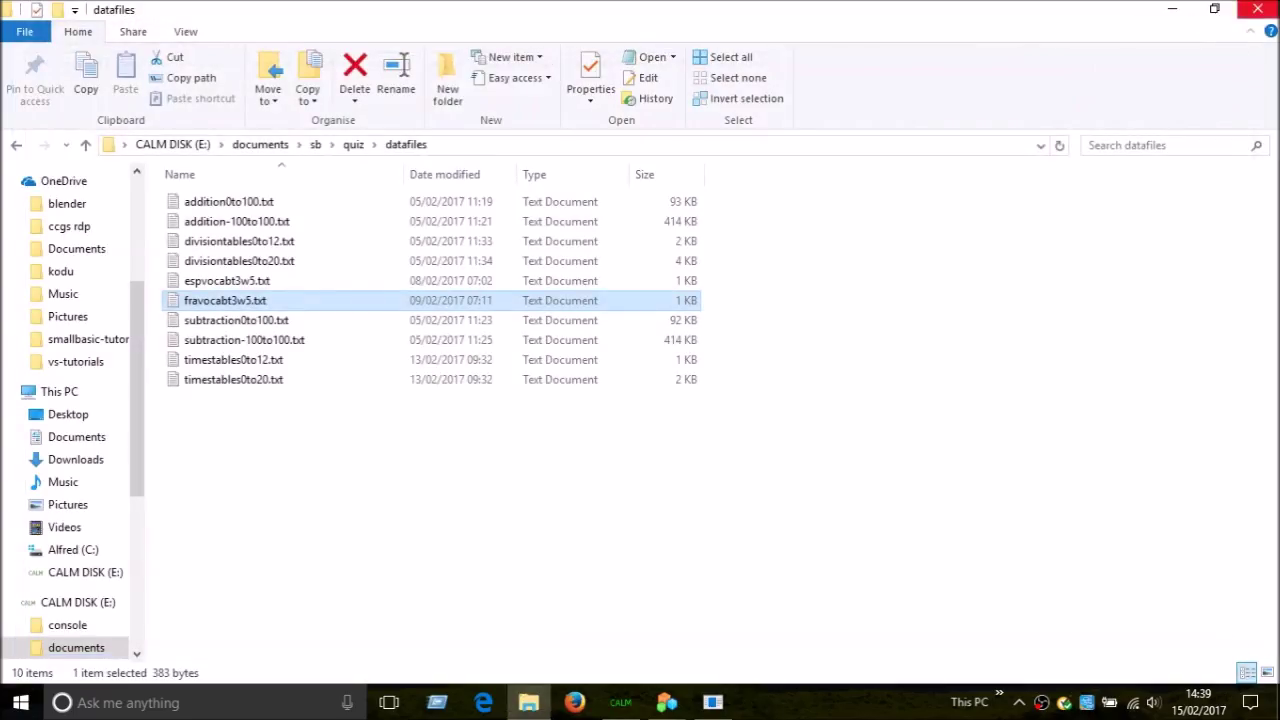
Reopen timestables0to12.txt to check its question format, close it and return to the quiz folder
left_click(334, 461)
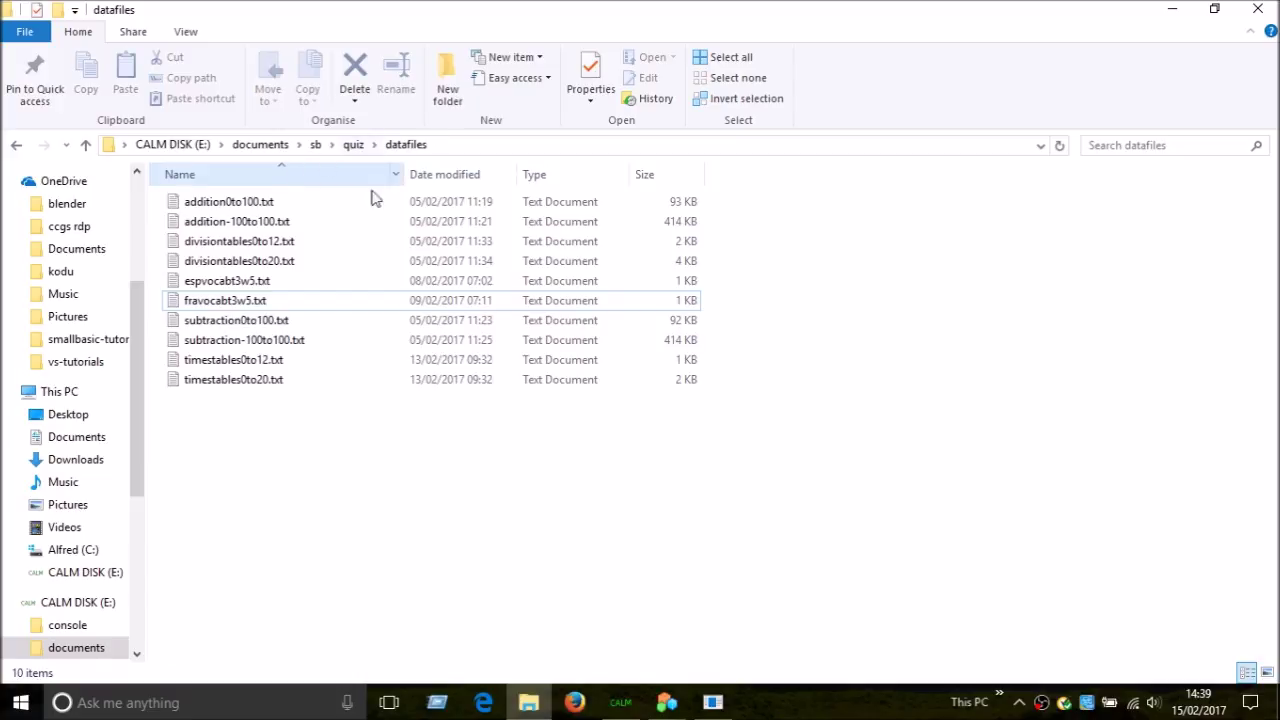
double_click(280, 362)
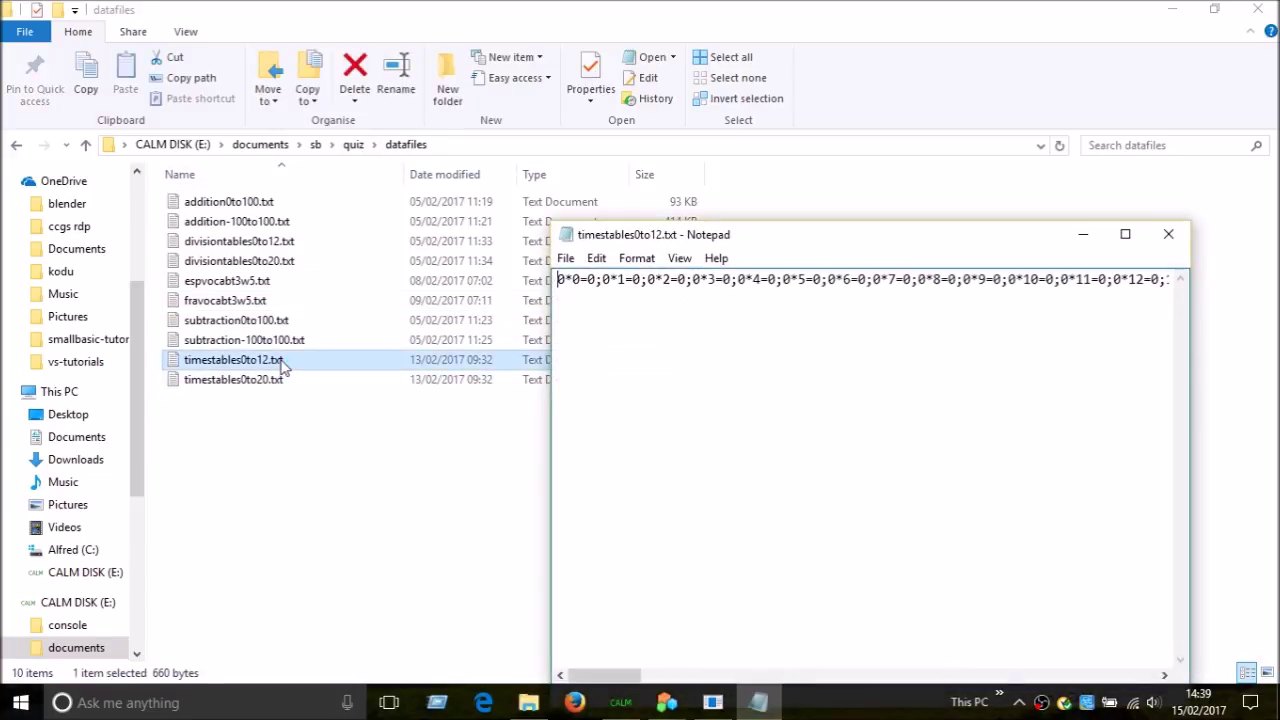
left_click(886, 298)
left_click(1168, 234)
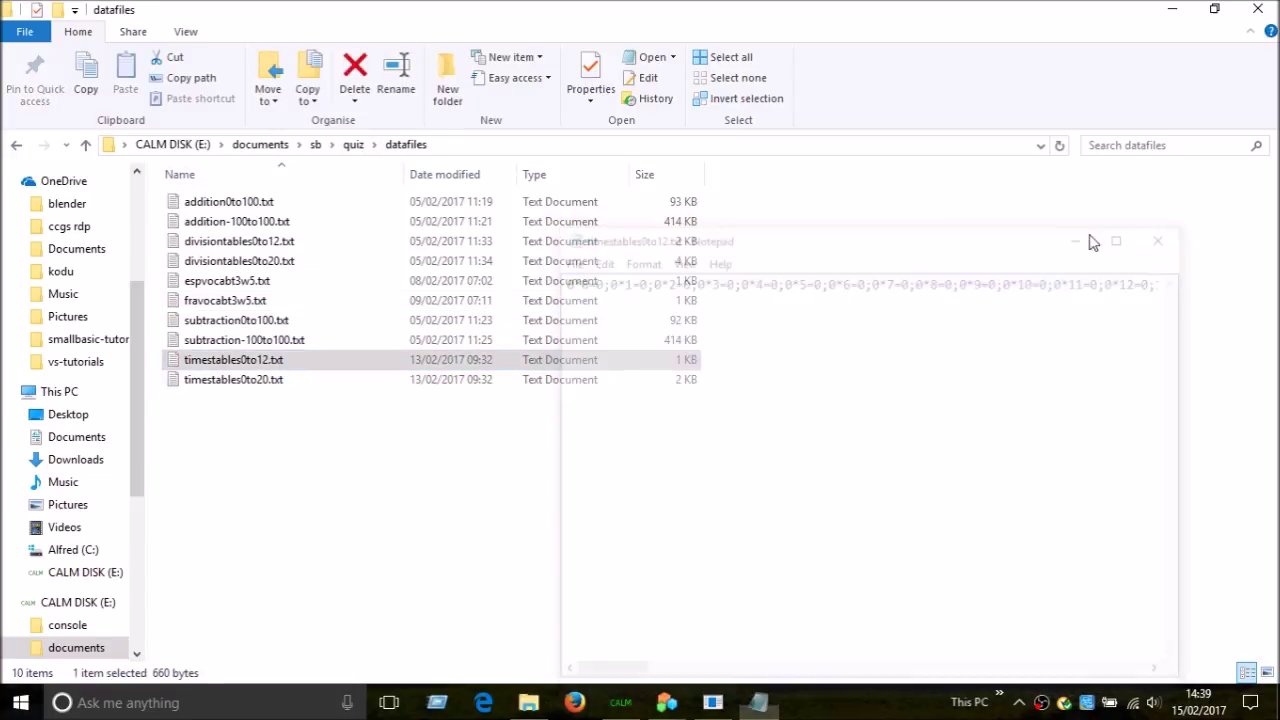
left_click(355, 144)
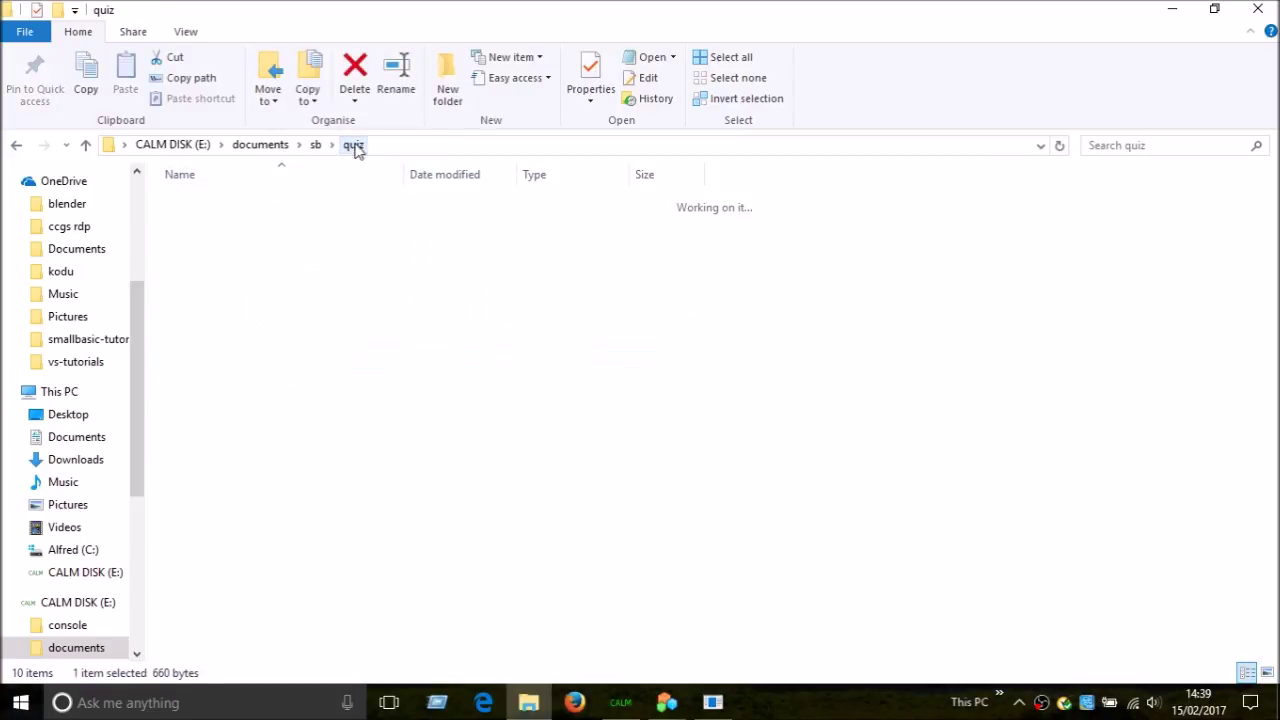
left_click(1017, 371)
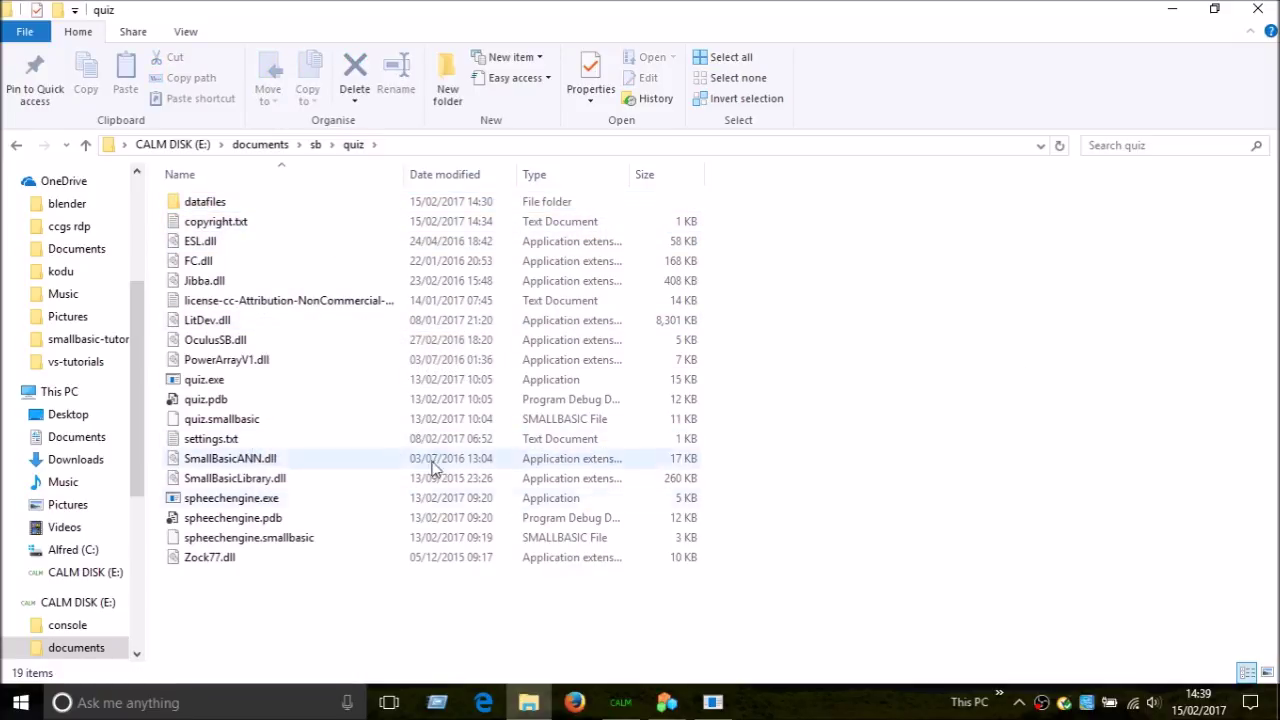
Open settings.txt from the quiz folder in Notepad and examine the "is timed" and "time to answer" settings
double_click(365, 441)
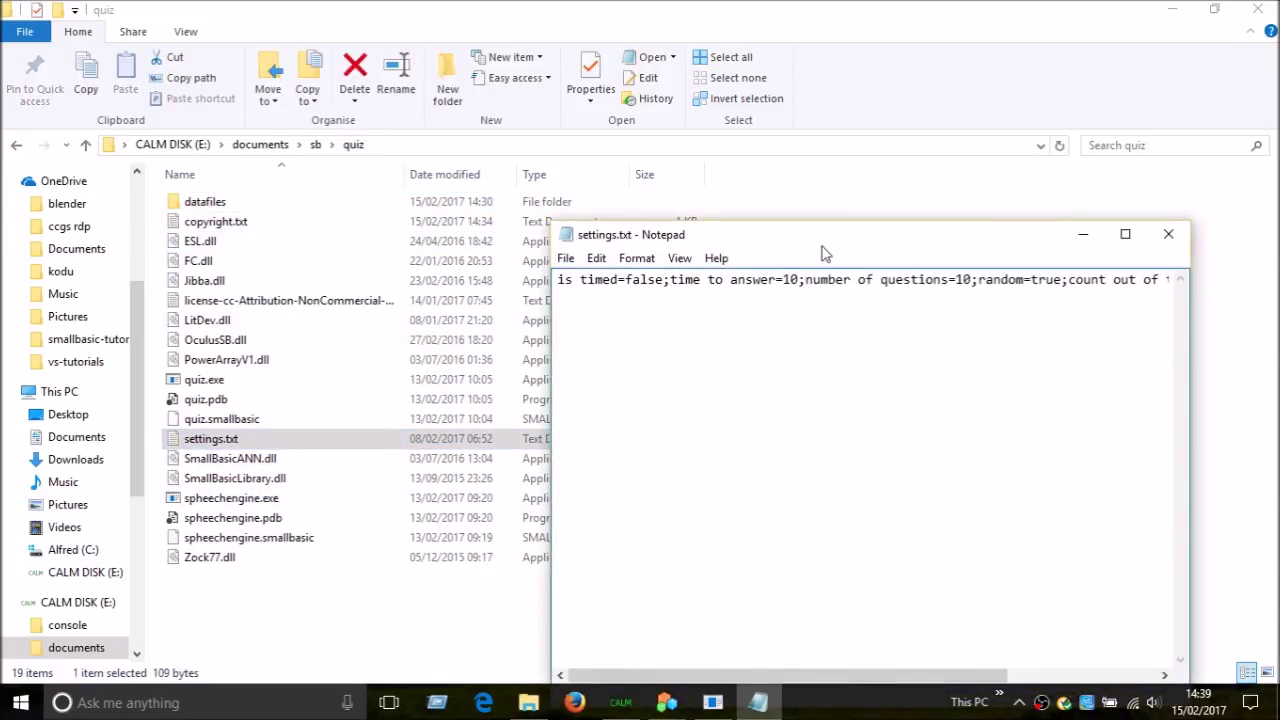
left_click_drag(824, 244, 571, 141)
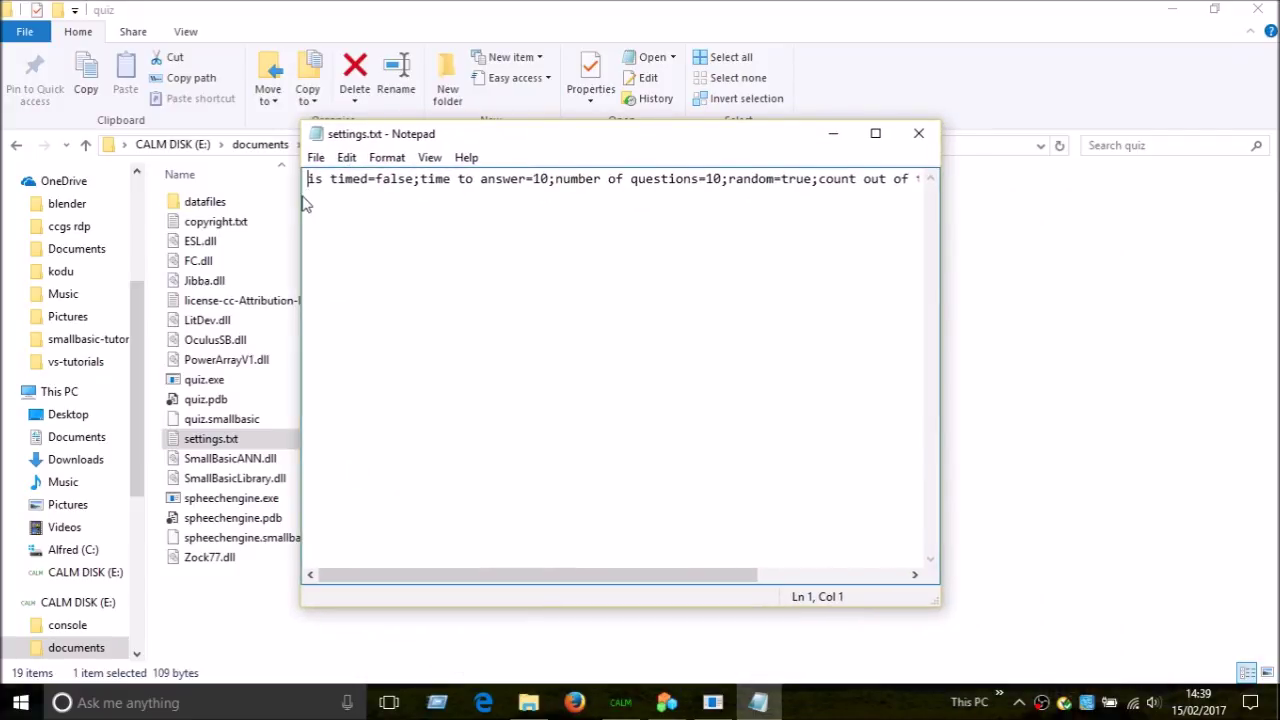
left_click_drag(309, 180, 416, 180)
left_click(433, 180)
left_click(364, 178)
left_click(532, 179)
Examine the number of questions, random, count out of time points and sound settings in settings.txt, and close the file
left_click_drag(410, 575, 565, 585)
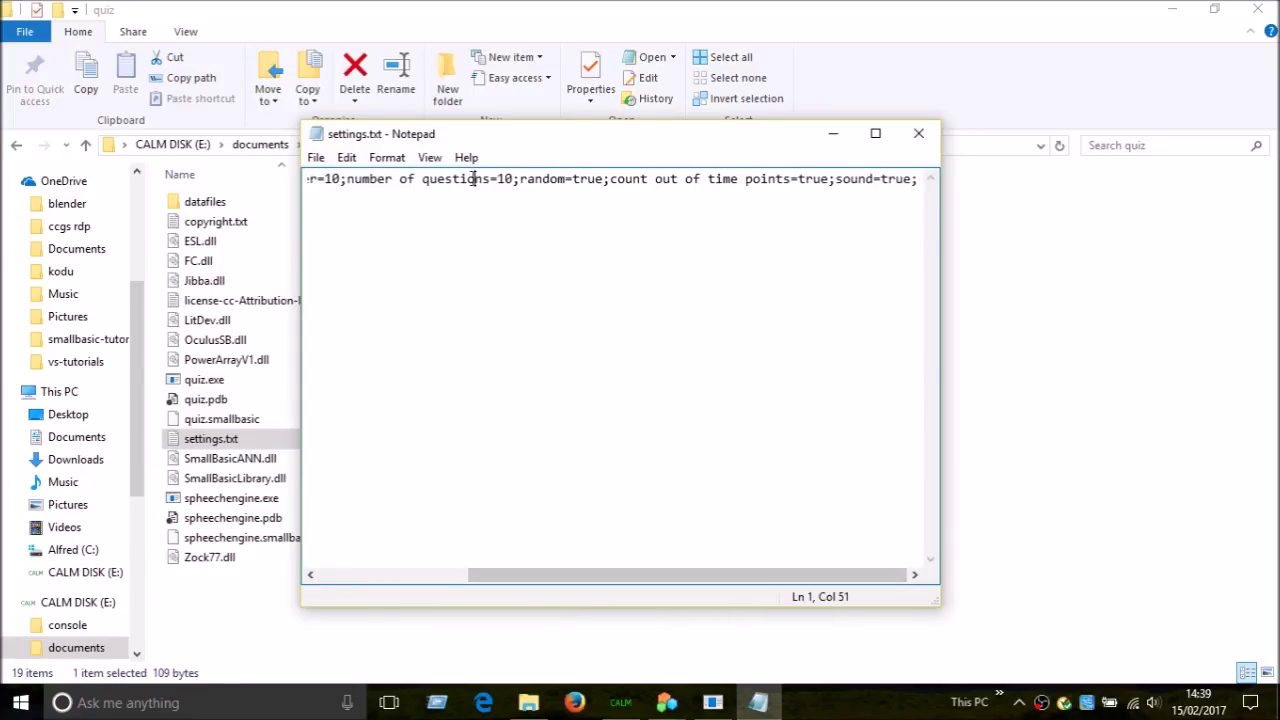
left_click(506, 179)
left_click_drag(607, 180, 588, 180)
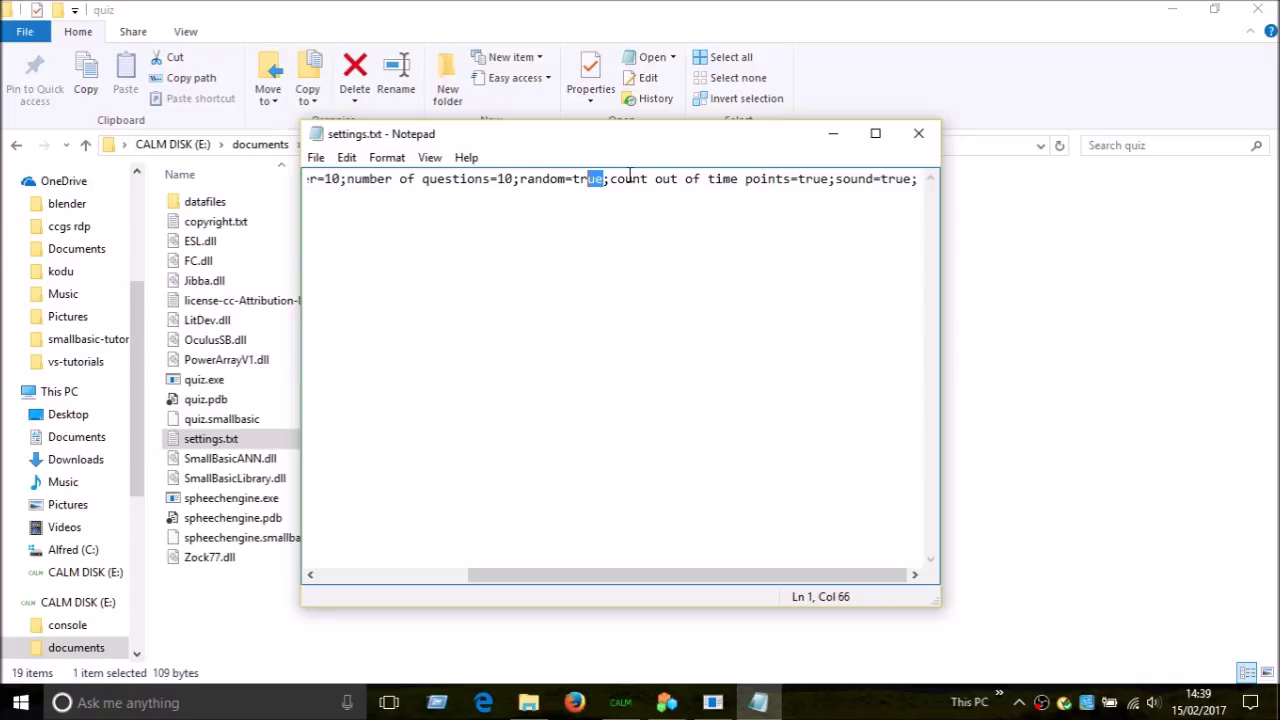
left_click(824, 208)
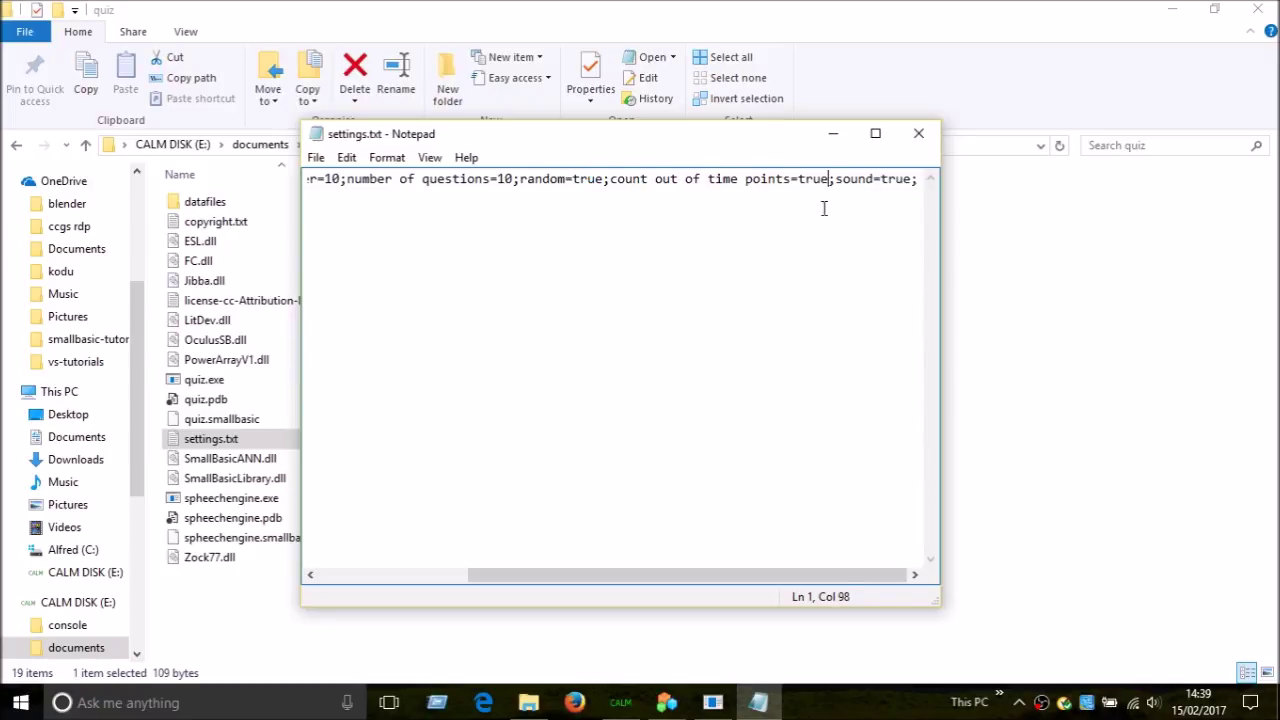
left_click(905, 180)
left_click(918, 133)
left_click(775, 471)
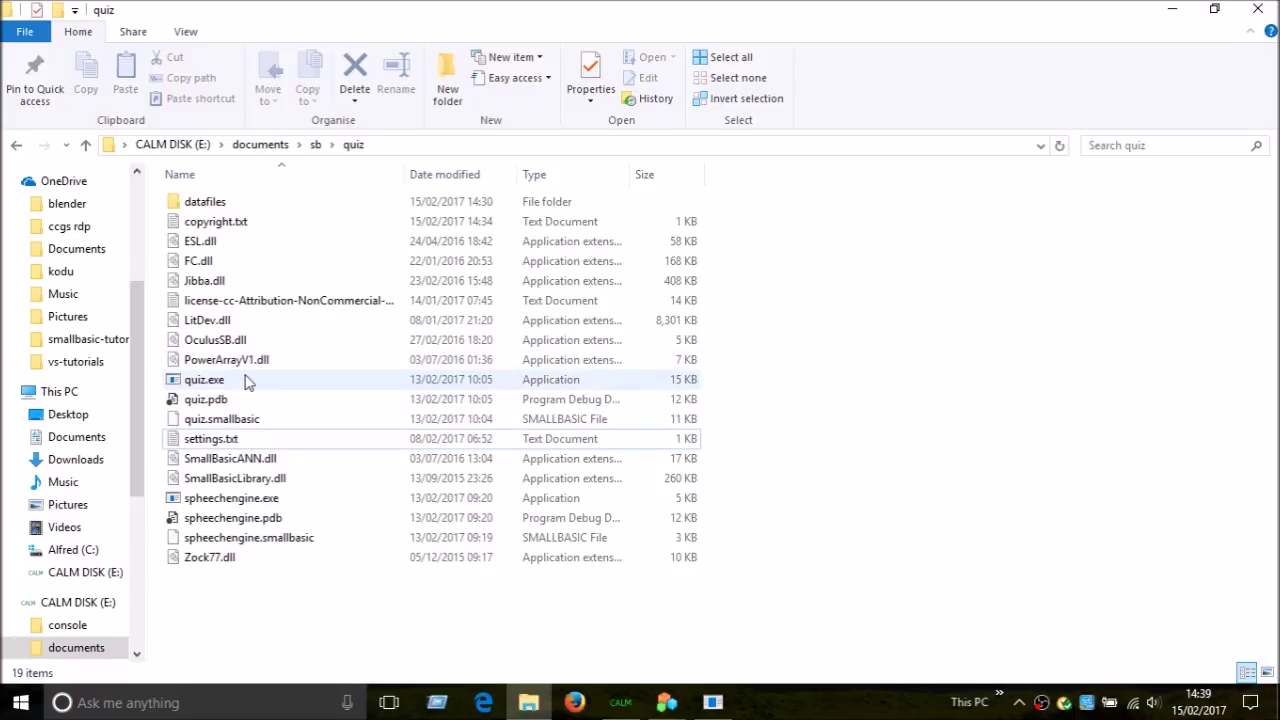
Point out spheechengine.exe in the quiz folder, view the copyright.txt notice and close it
left_click(250, 504)
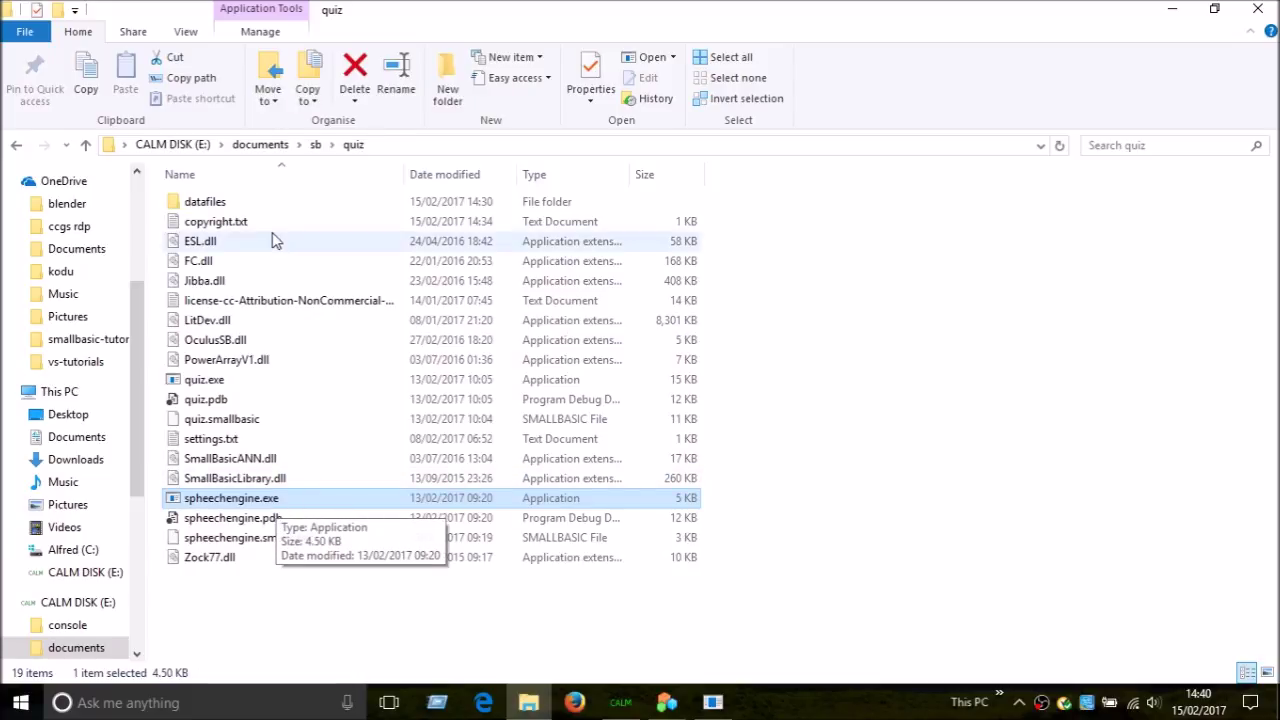
double_click(279, 223)
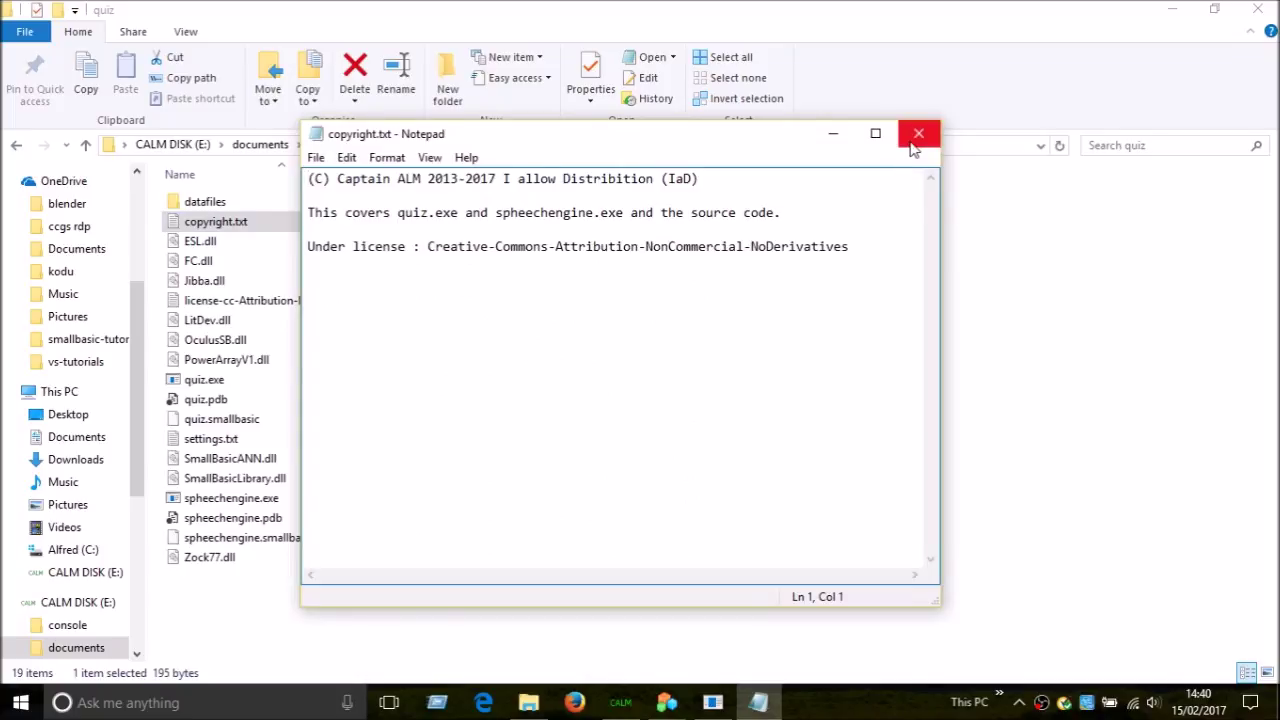
left_click(918, 133)
Select spheechengine.exe in the quiz folder and examine its argument handling code in spheechengine.smallbasic in Small Basic
left_click(218, 500)
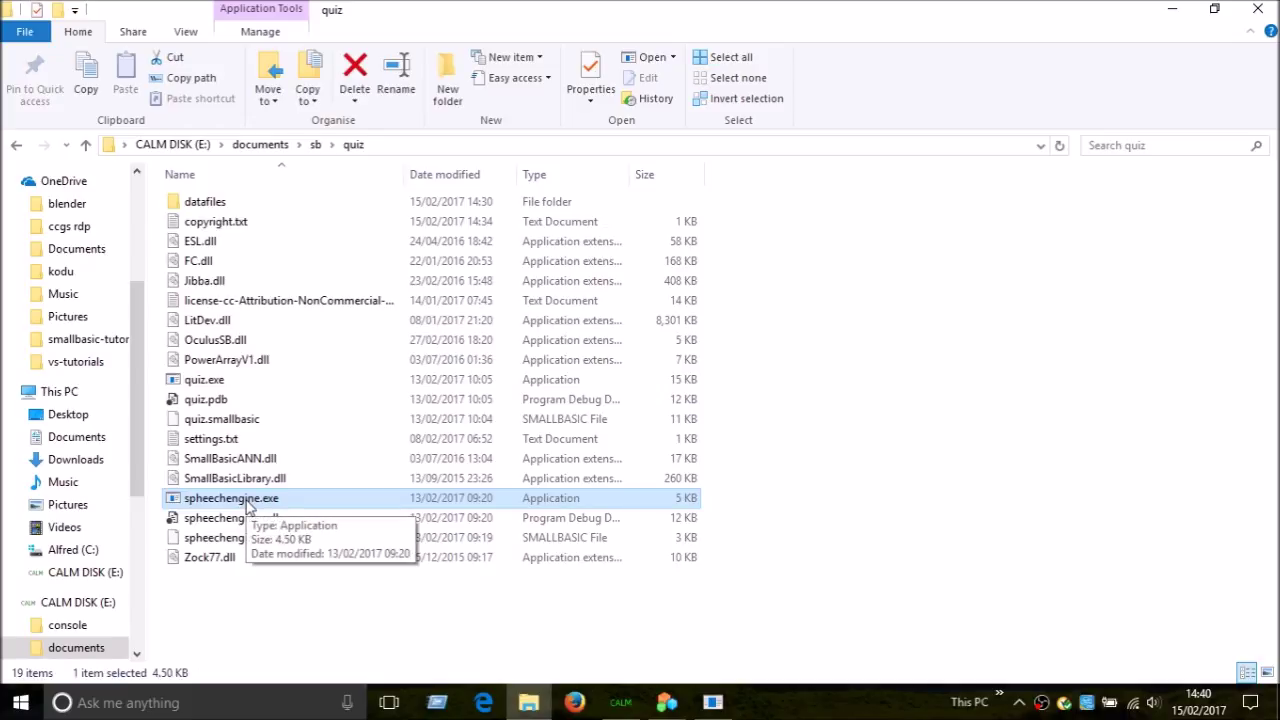
mouse_move(666, 705)
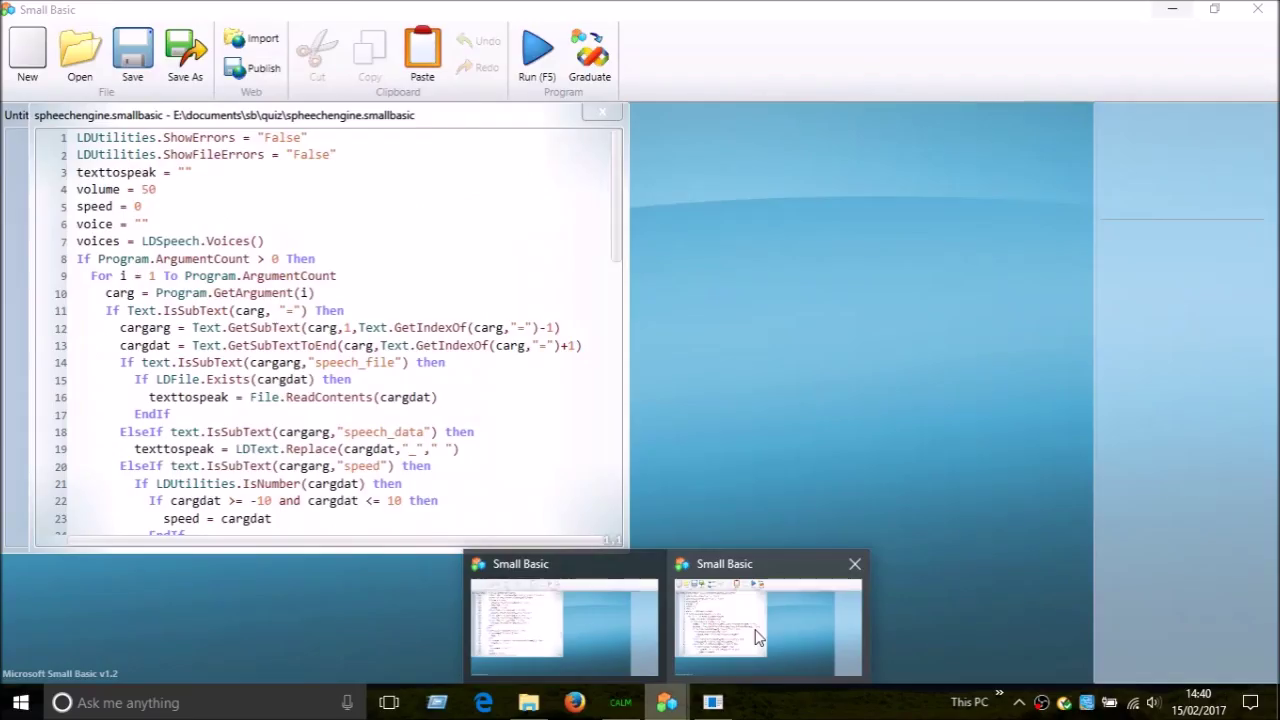
left_click(764, 610)
scroll(500, 479, "down", 4)
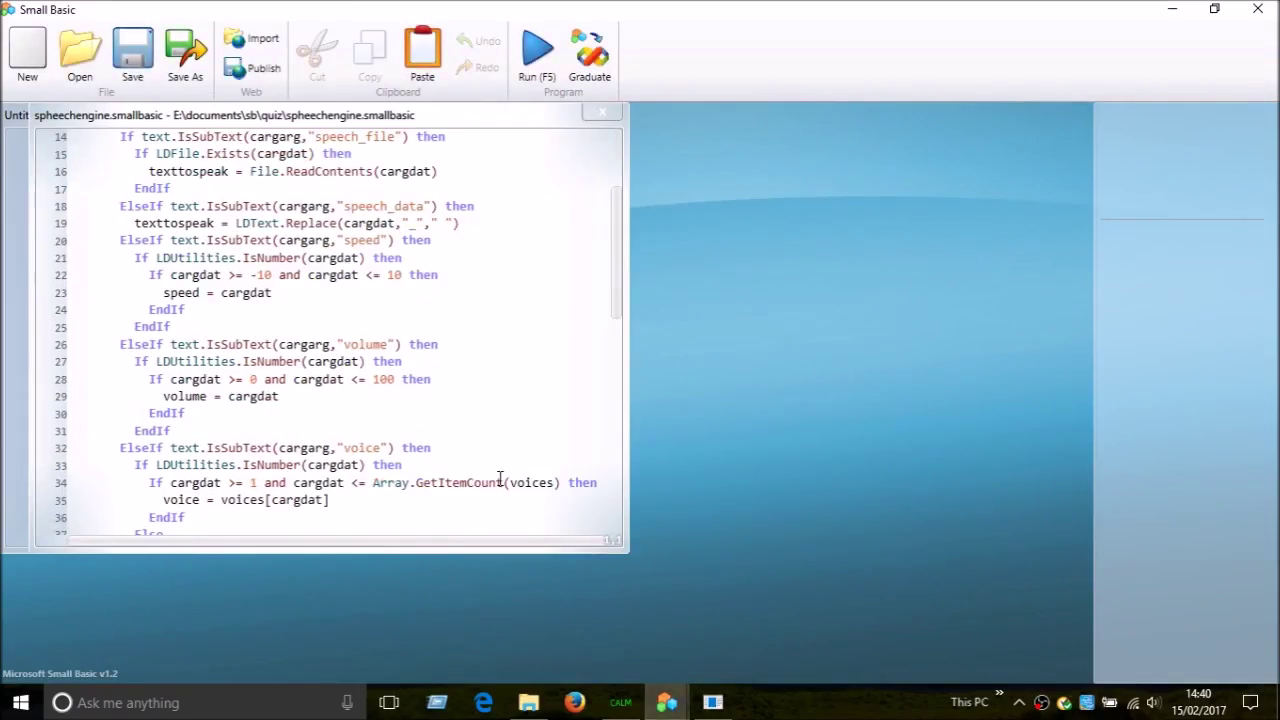
scroll(500, 479, "down", 7)
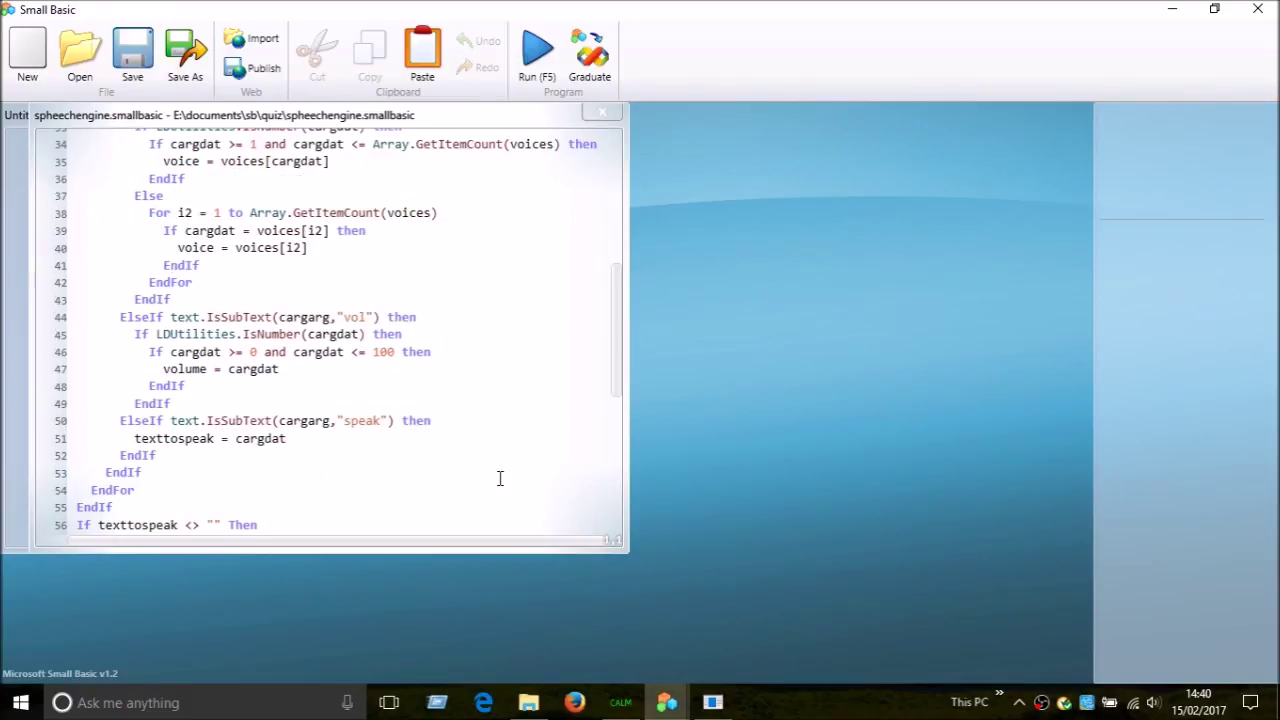
mouse_move(530, 706)
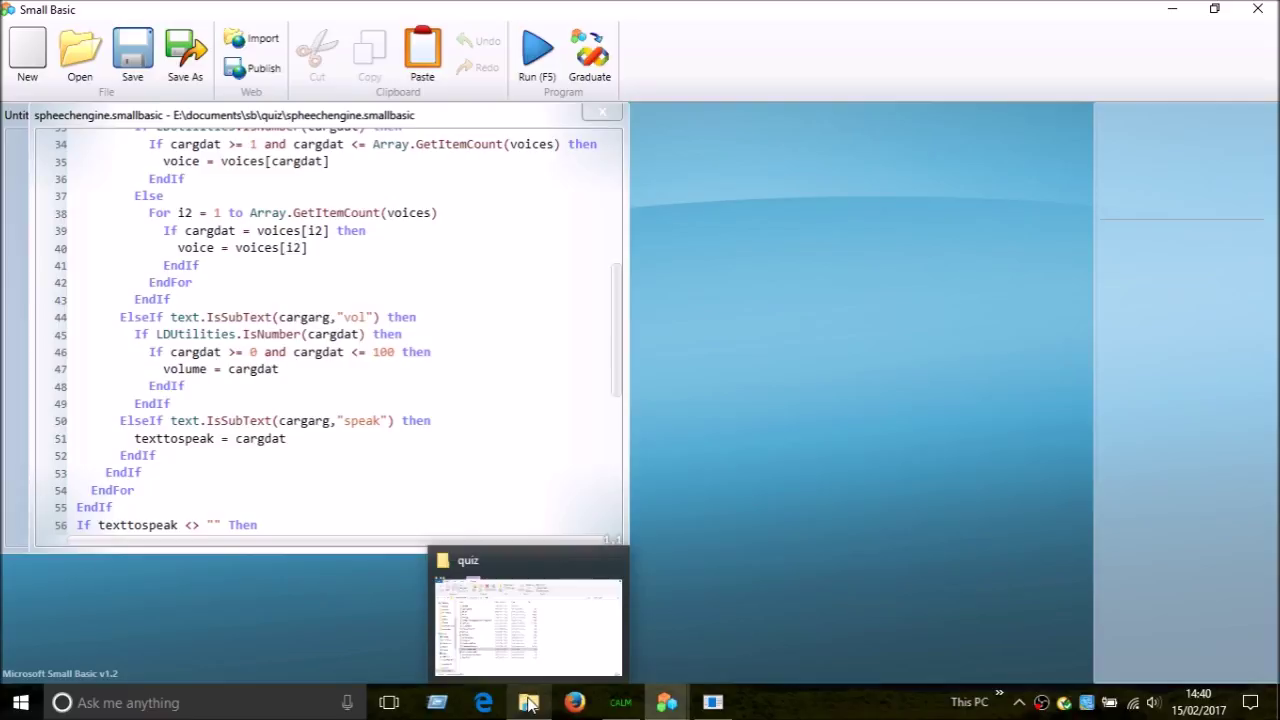
mouse_move(497, 582)
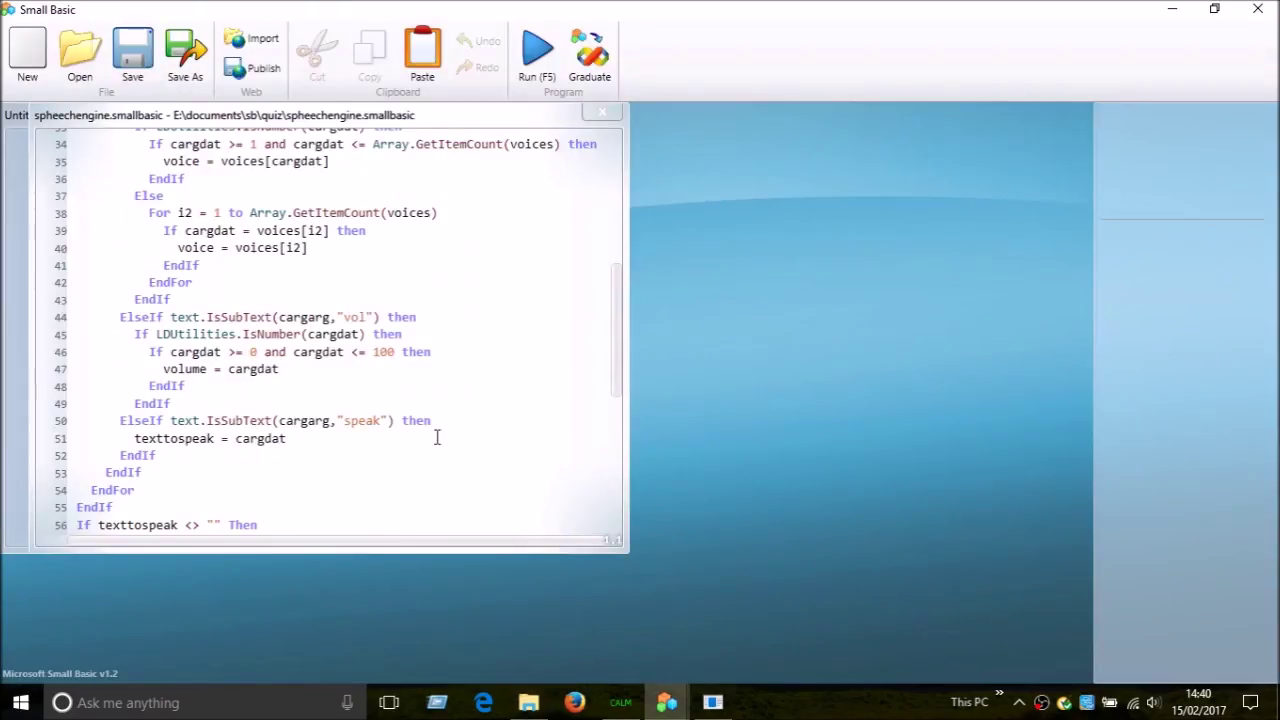
scroll(437, 437, "up", 11)
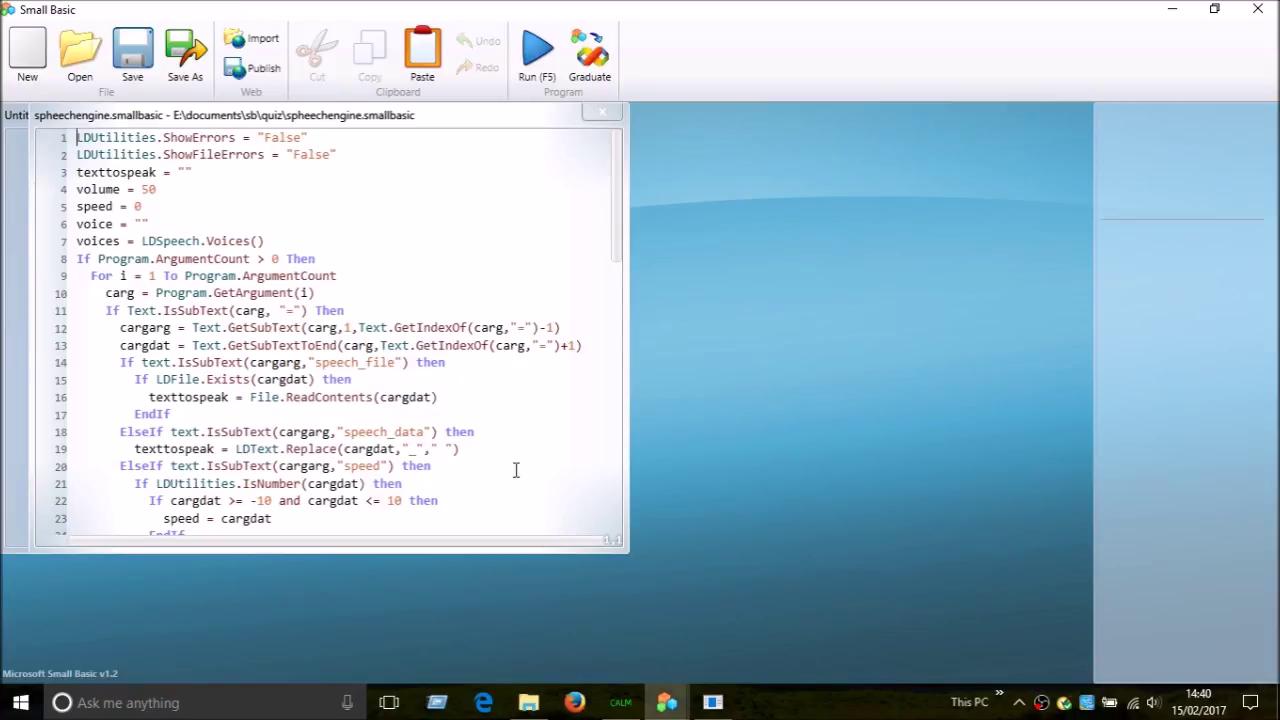
Return to the quiz folder, open a command prompt there and move its window clear of the file list
left_click(528, 702)
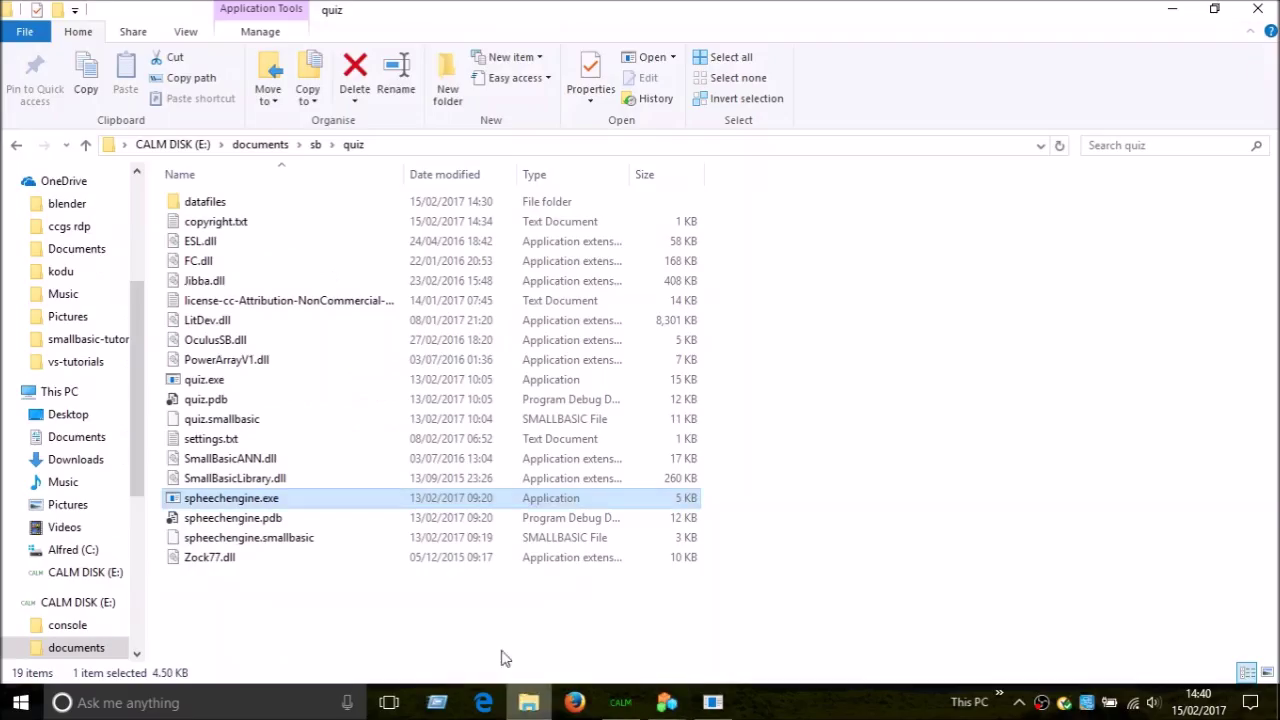
right_click(365, 599, "shift")
left_click(378, 495)
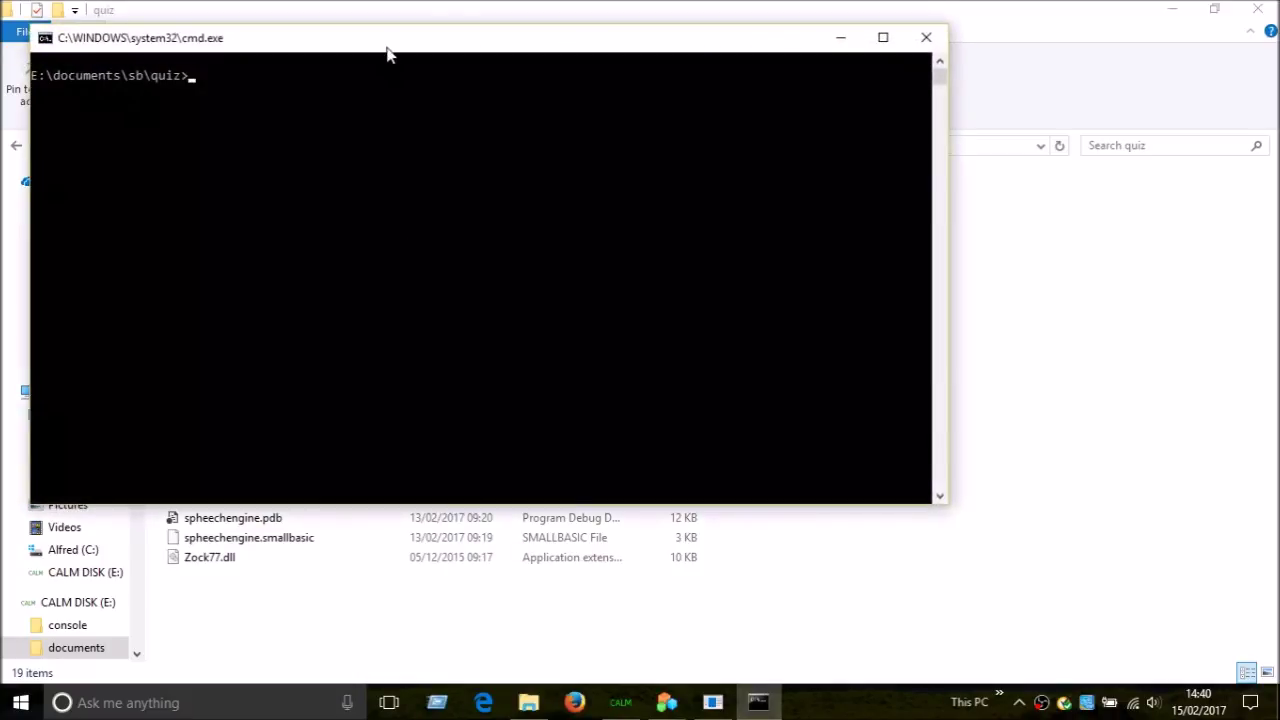
left_click_drag(387, 47, 775, 298)
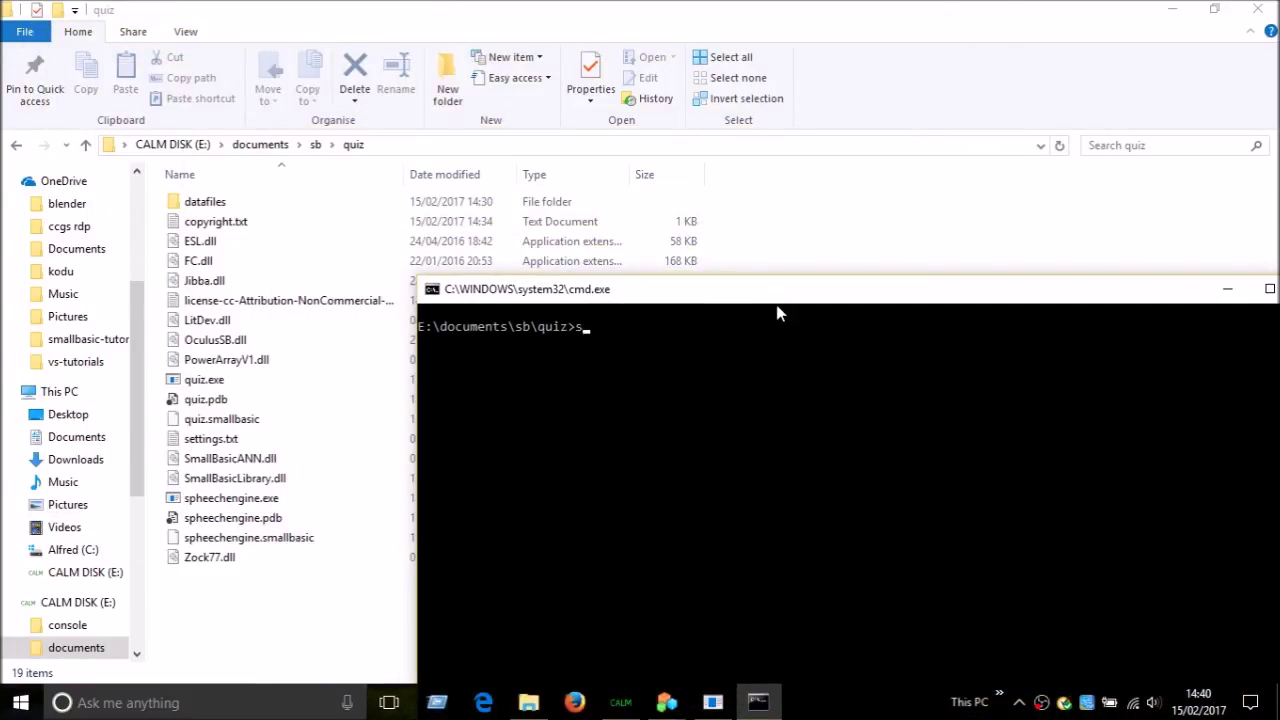
Run spheechengine.exe -speak=hello world in the command prompt, with the system volume raised to 34
type("spheechengine.exe -speak=")
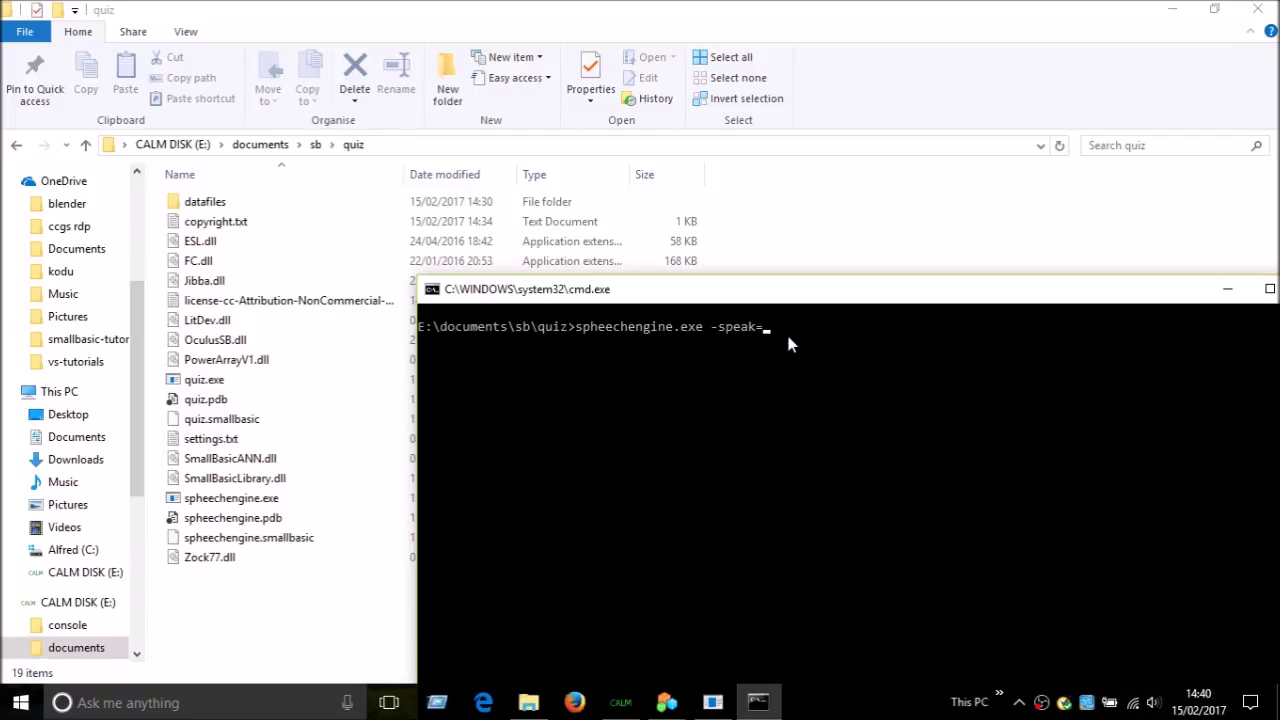
type("hello world")
key("XF86AudioRaiseVolume")
key("XF86AudioRaiseVolume")
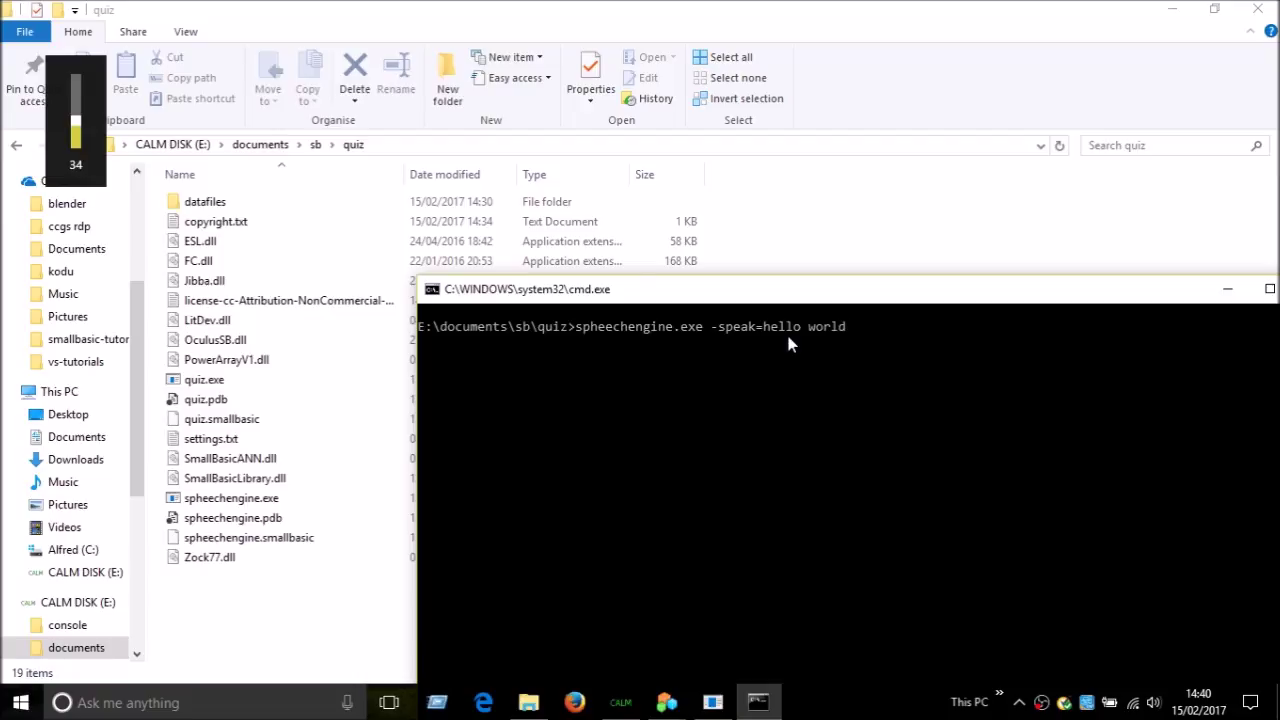
key("Return")
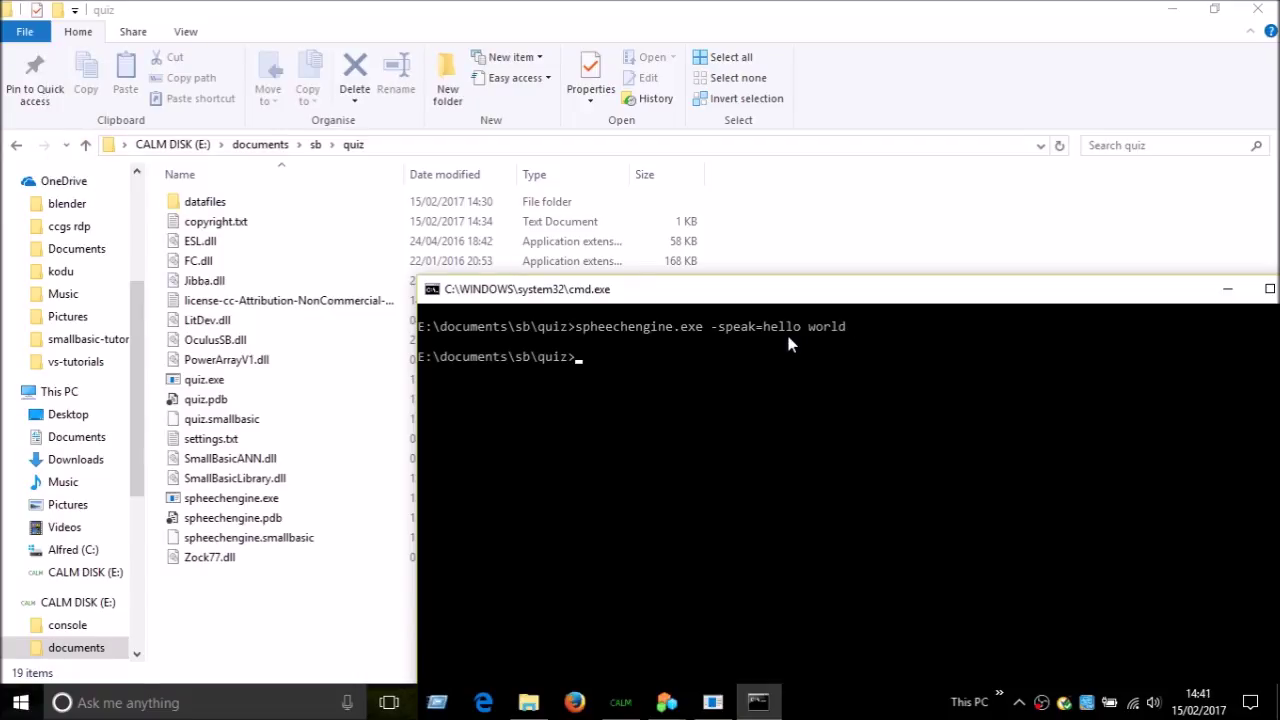
Raise the system volume to 50
key("XF86AudioRaiseVolume")
key("XF86AudioRaiseVolume")
key("XF86AudioRaiseVolume")
key("XF86AudioRaiseVolume")
key("XF86AudioRaiseVolume")
key("XF86AudioRaiseVolume")
key("XF86AudioRaiseVolume")
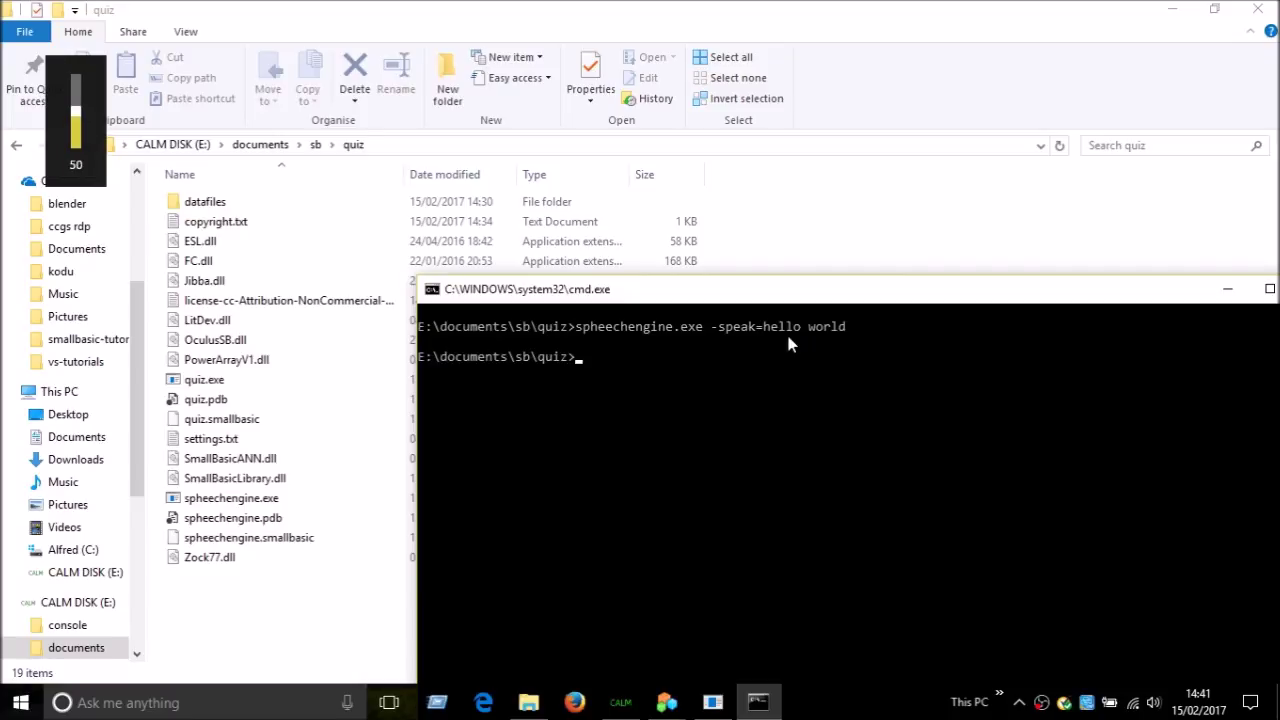
Recall the last command, change its argument name to -speech_data and run spheechengine.exe -speech_data=hello world
key("Up")
key("Left")
key("Left")
key("Left")
key("Left")
key("Left")
key("Left")
key("Left")
key("Left")
key("Left")
key("Left")
key("Left")
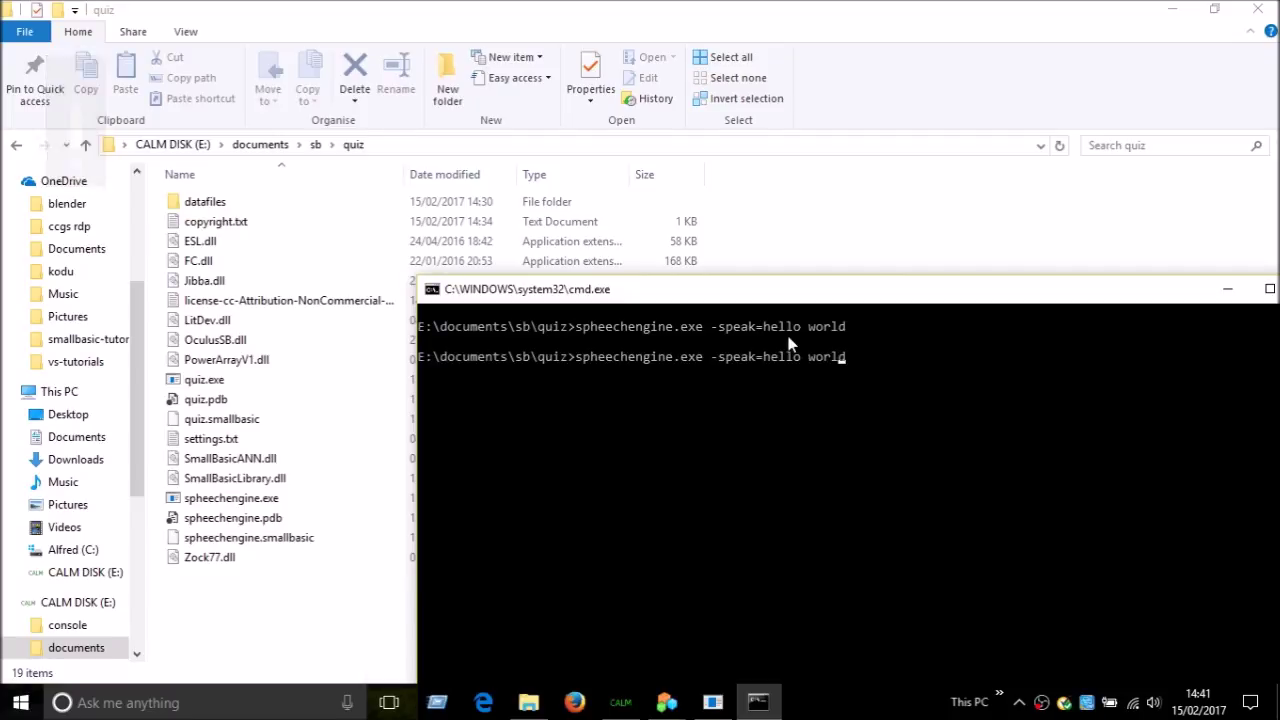
key("BackSpace")
key("BackSpace")
key("BackSpace")
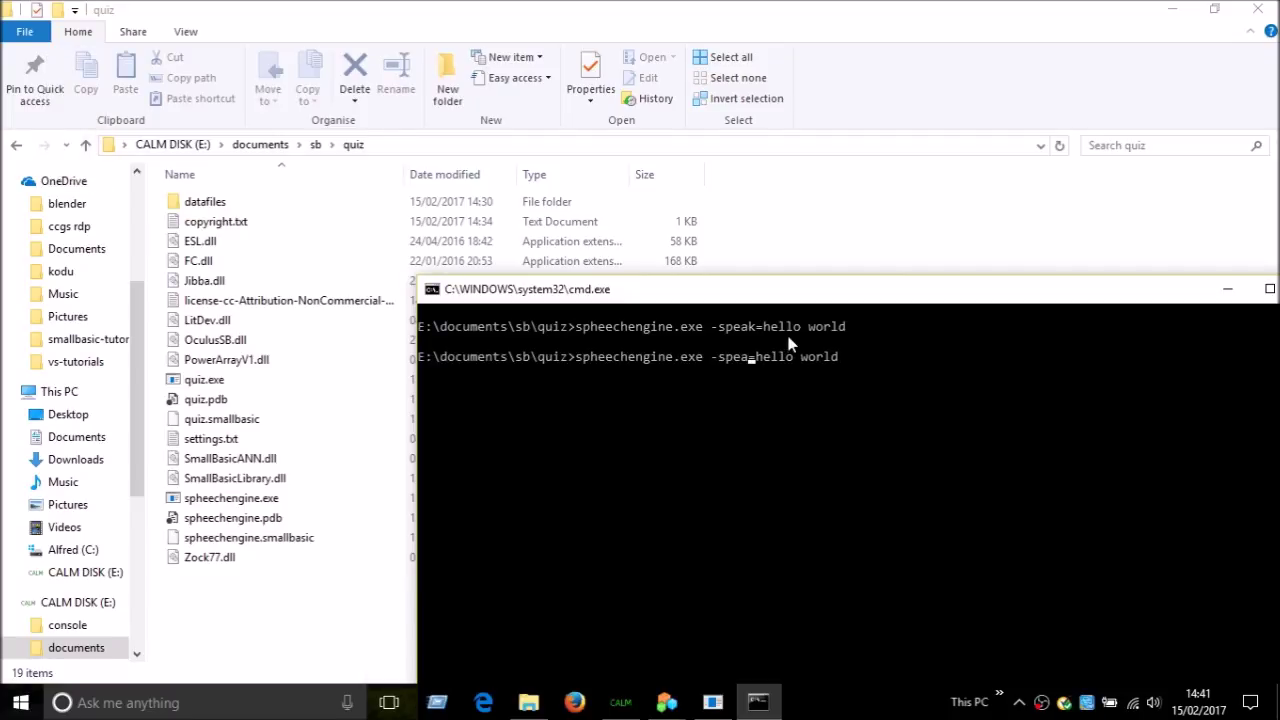
type("heech")
type("_dtat")
key("BackSpace")
key("BackSpace")
key("BackSpace")
type("ata")
key("BackSpace")
key("Return")
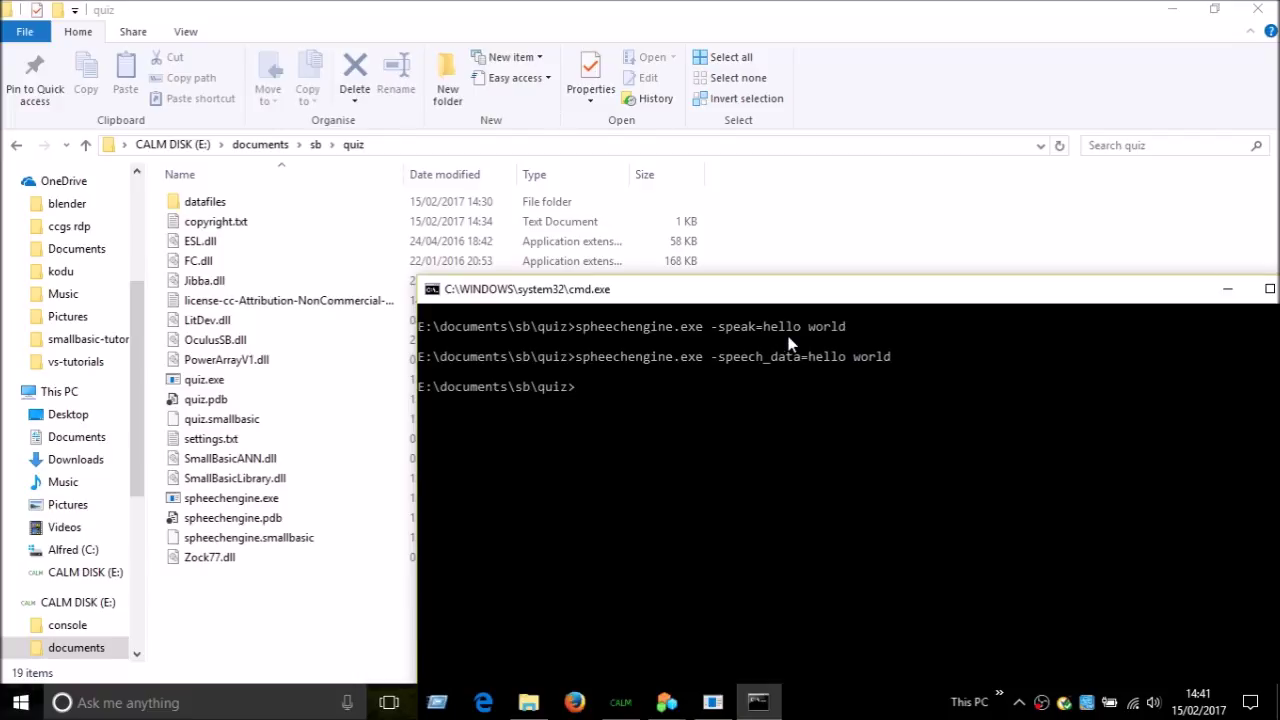
Replace the space in the spoken text with an underscore and run spheechengine.exe -speech_data=hello_world twice
key("Up")
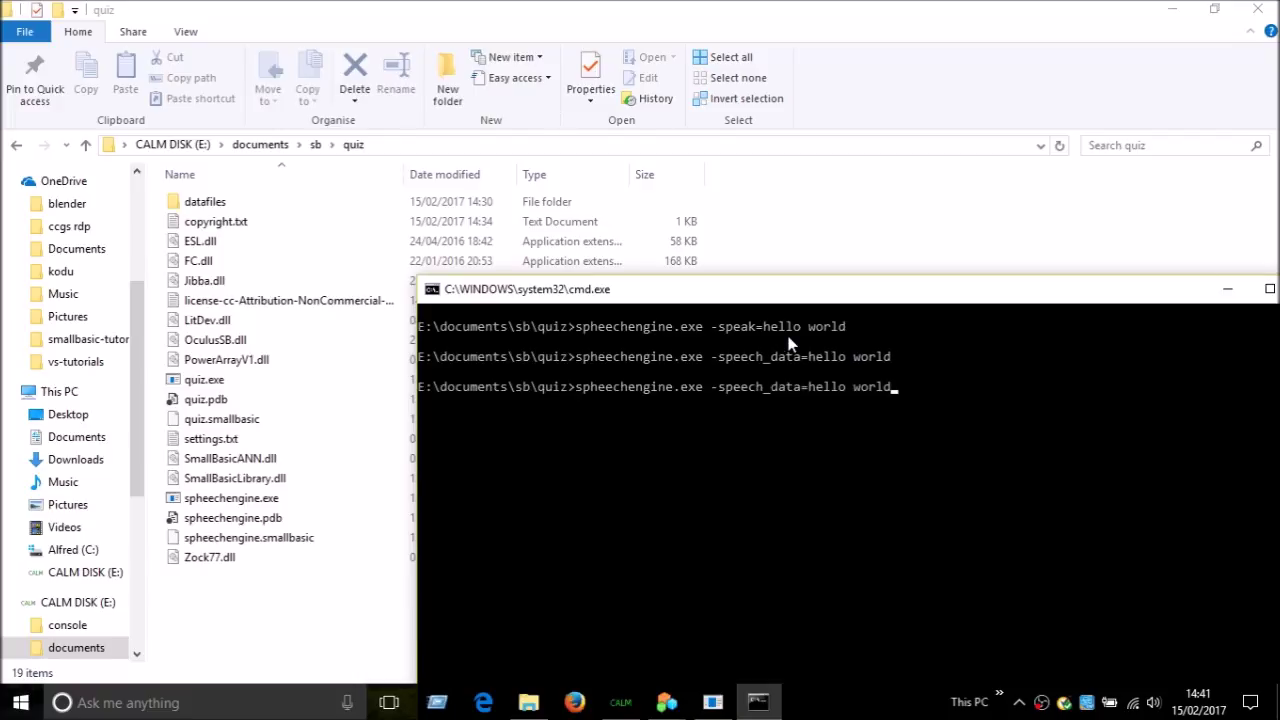
key("BackSpace")
type("_")
key("Return")
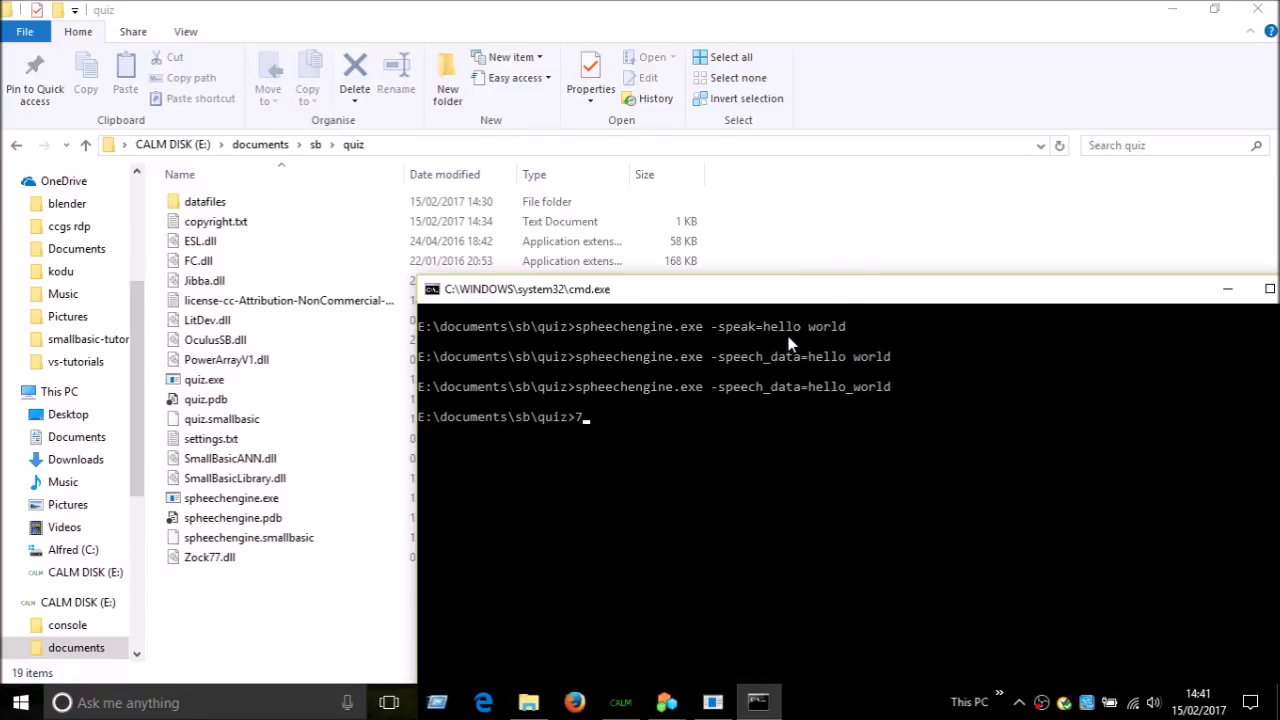
key("Up")
key("Return")
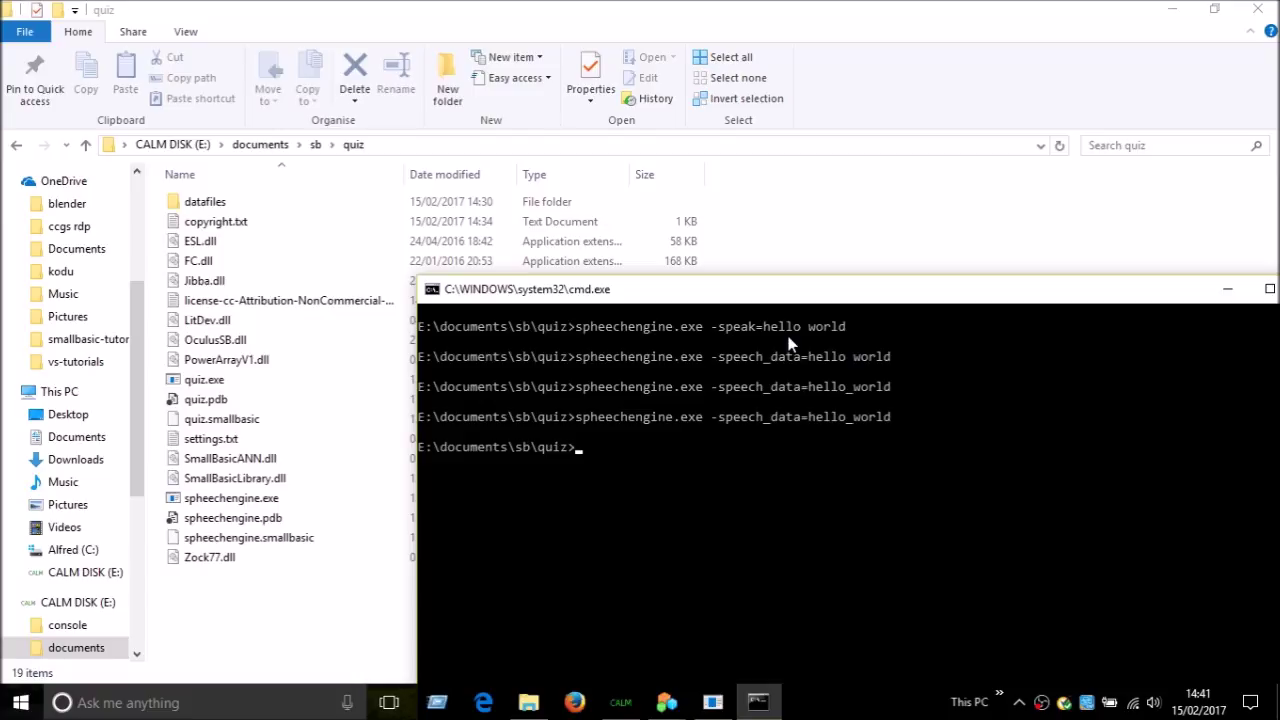
Run spheechengine.exe -speech_data=hello_wor and exit the command prompt
key("Up")
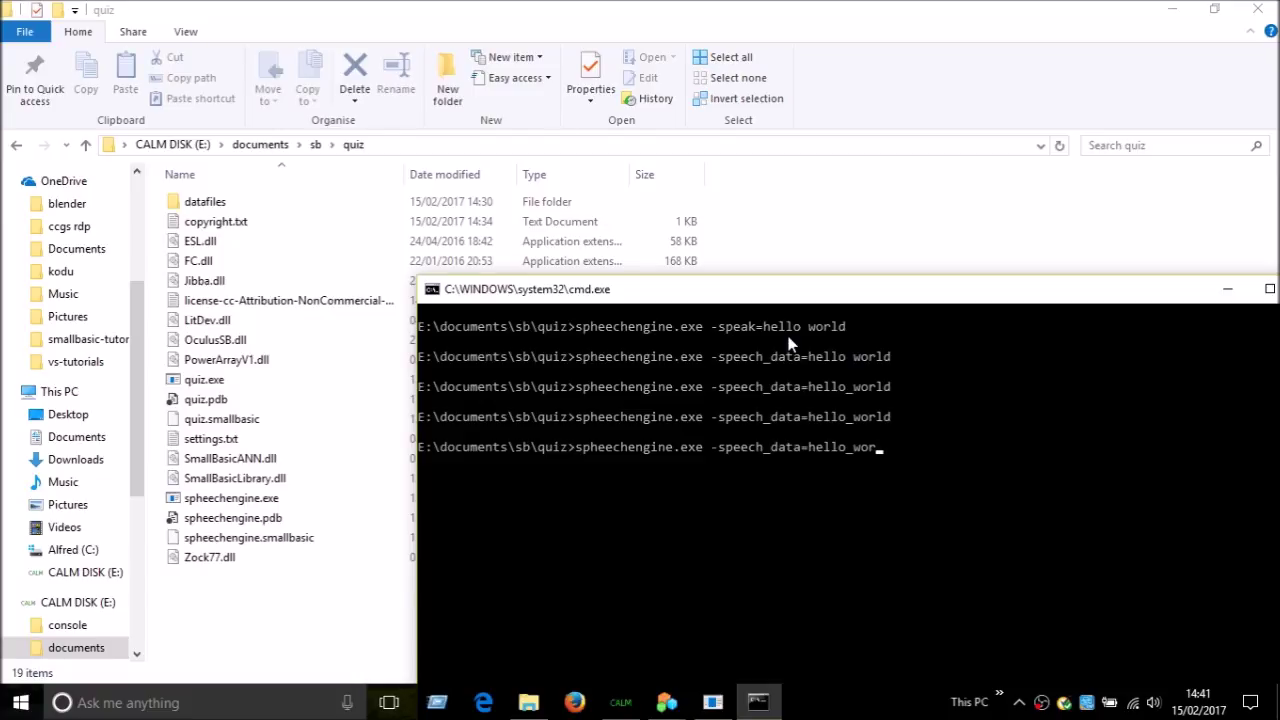
key("Return")
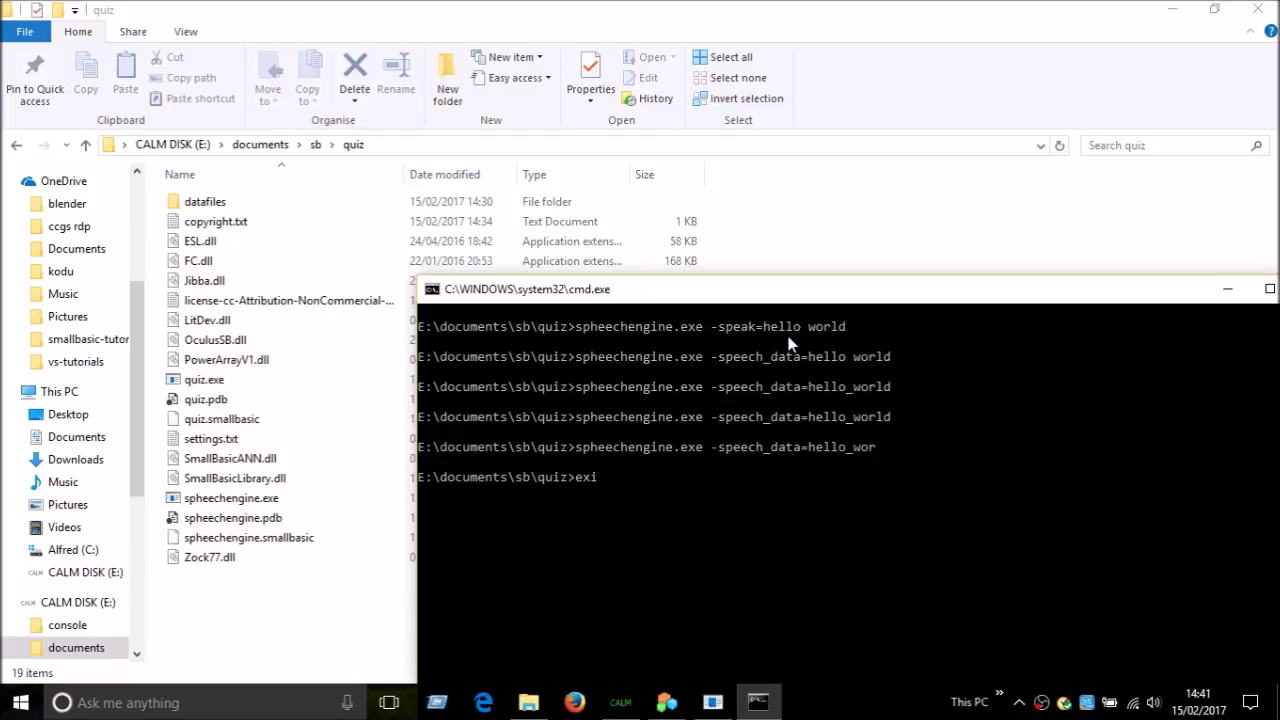
key("Return")
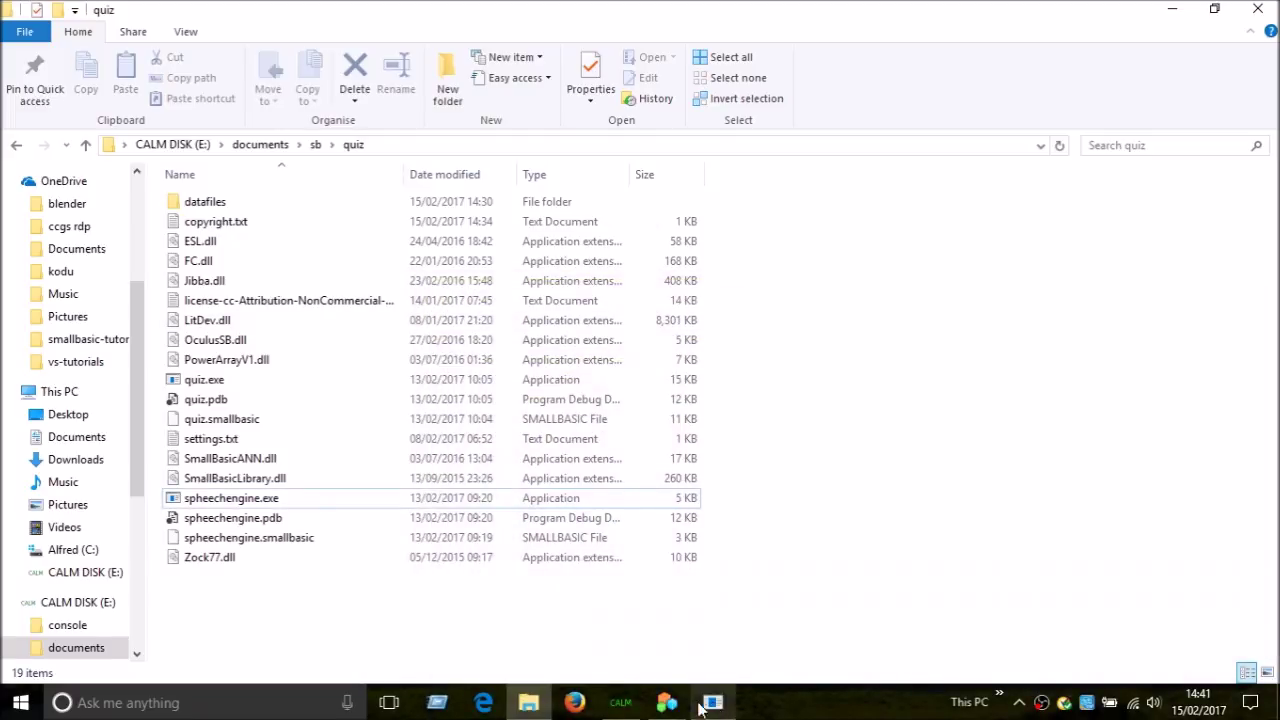
Switch back to spheechengine.smallbasic in Small Basic and skim its code from start to end
mouse_move(668, 703)
mouse_move(740, 630)
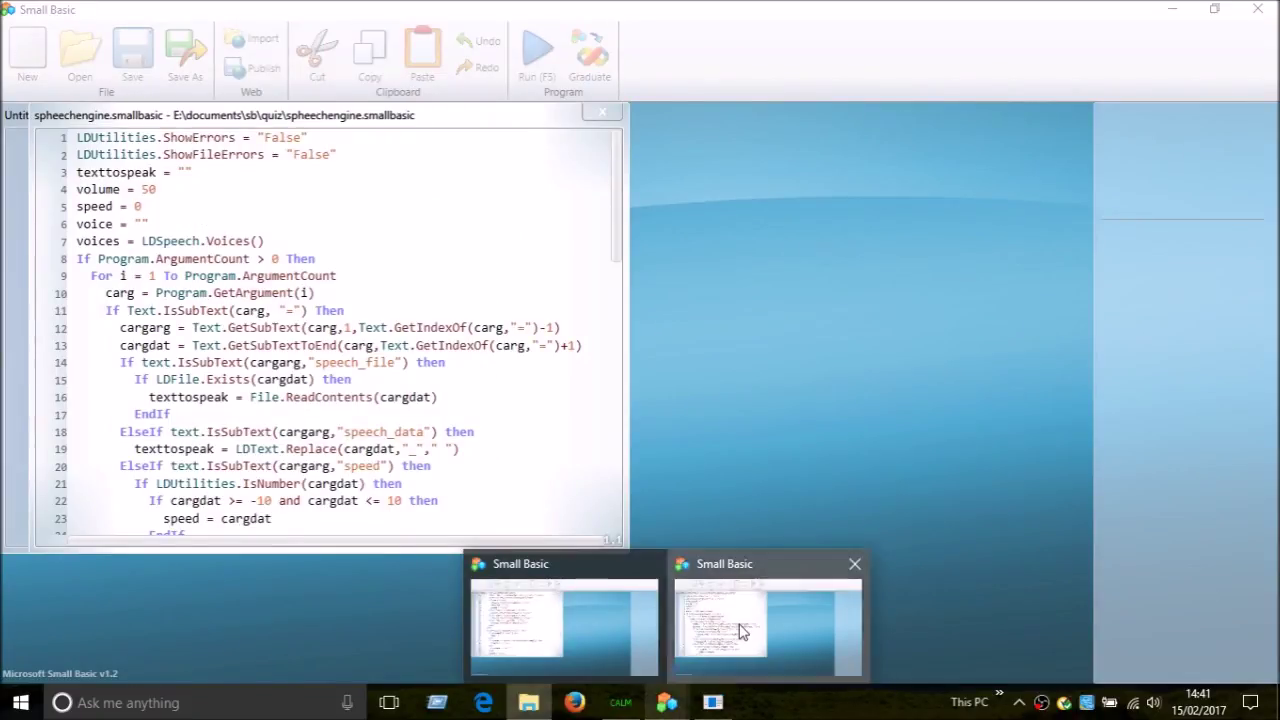
left_click(740, 630)
scroll(480, 425, "down", 20)
scroll(483, 428, "up", 12)
scroll(486, 430, "up", 9)
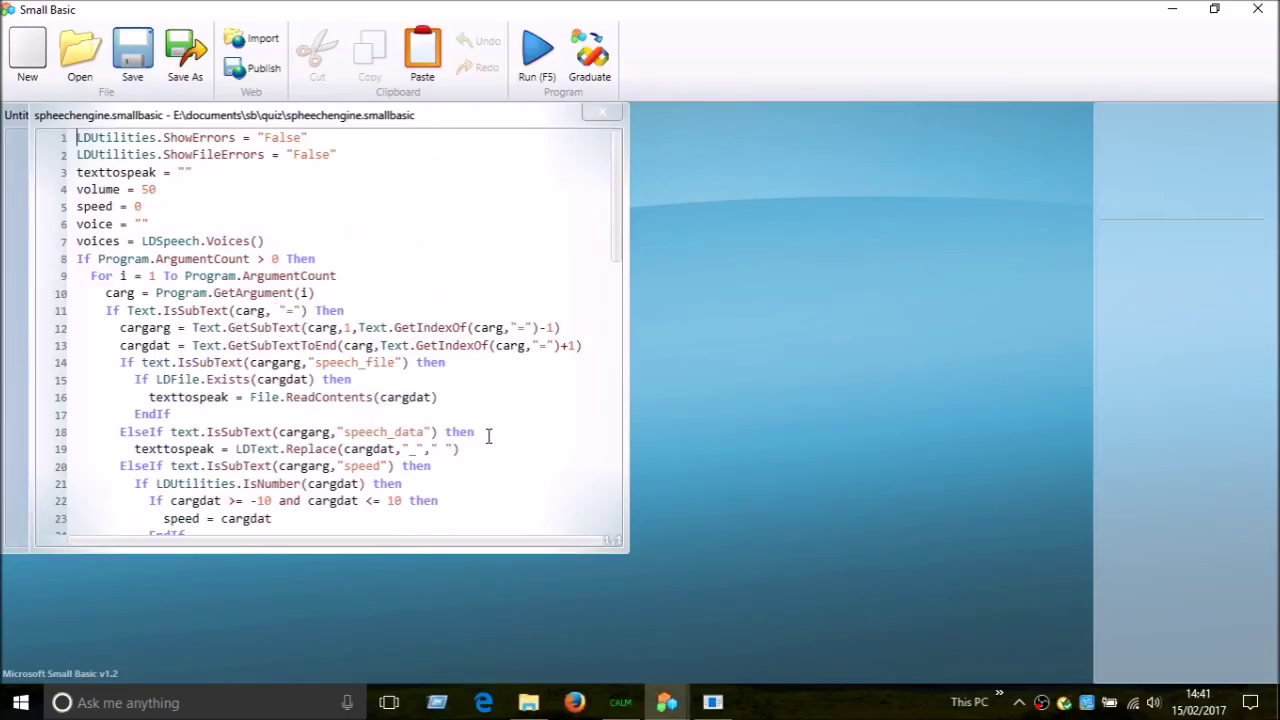
Show the quiz.smallbasic source, bring up the running quiz, cancel its data file selection and close it
mouse_move(666, 700)
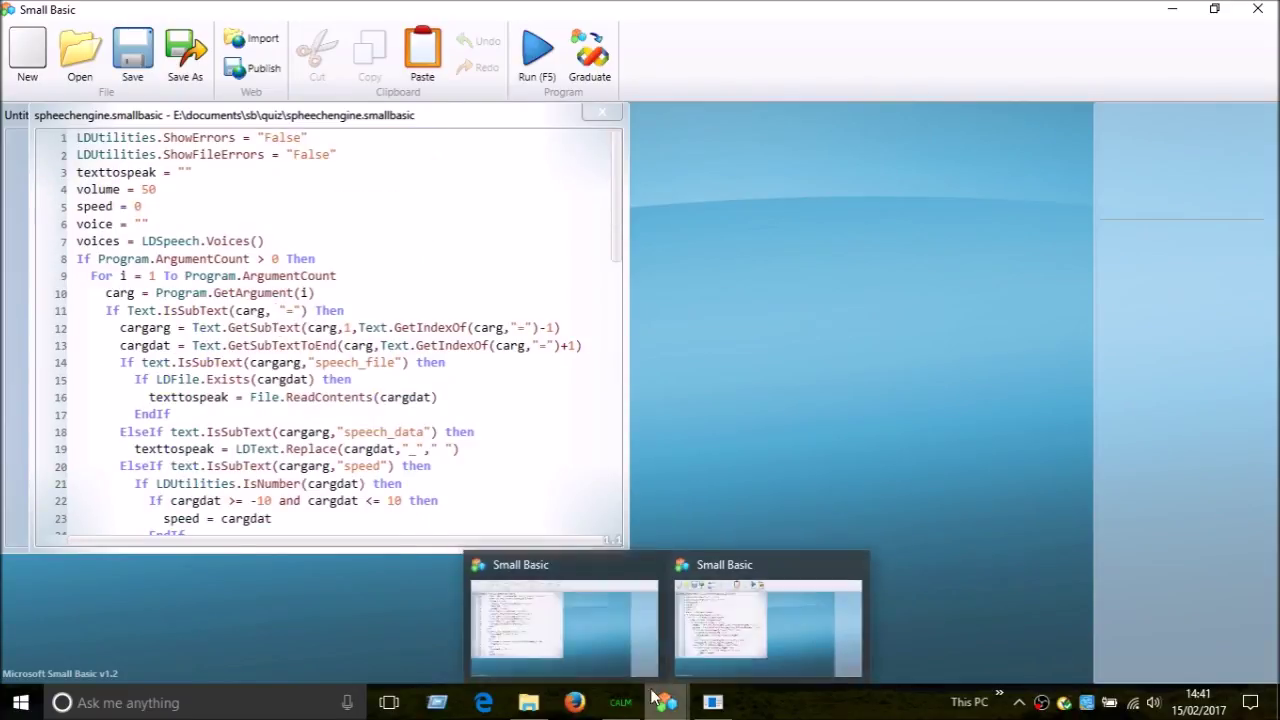
left_click(597, 627)
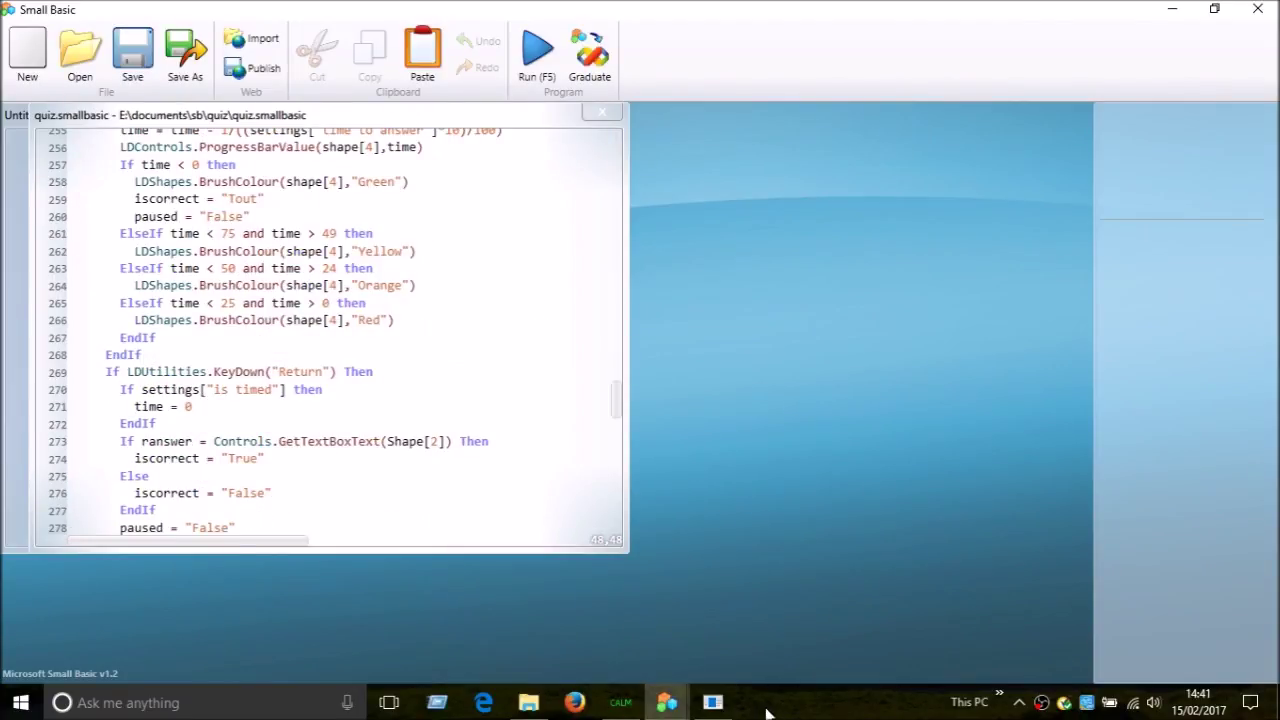
left_click(705, 706)
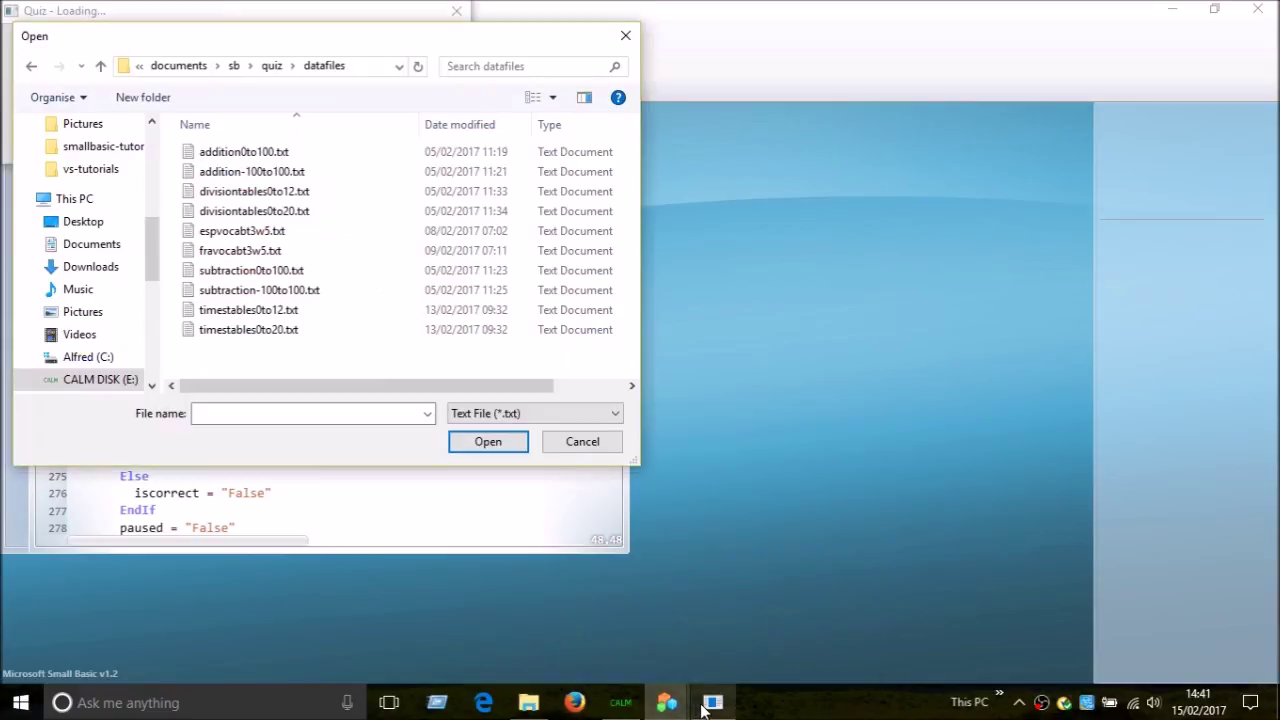
left_click(585, 443)
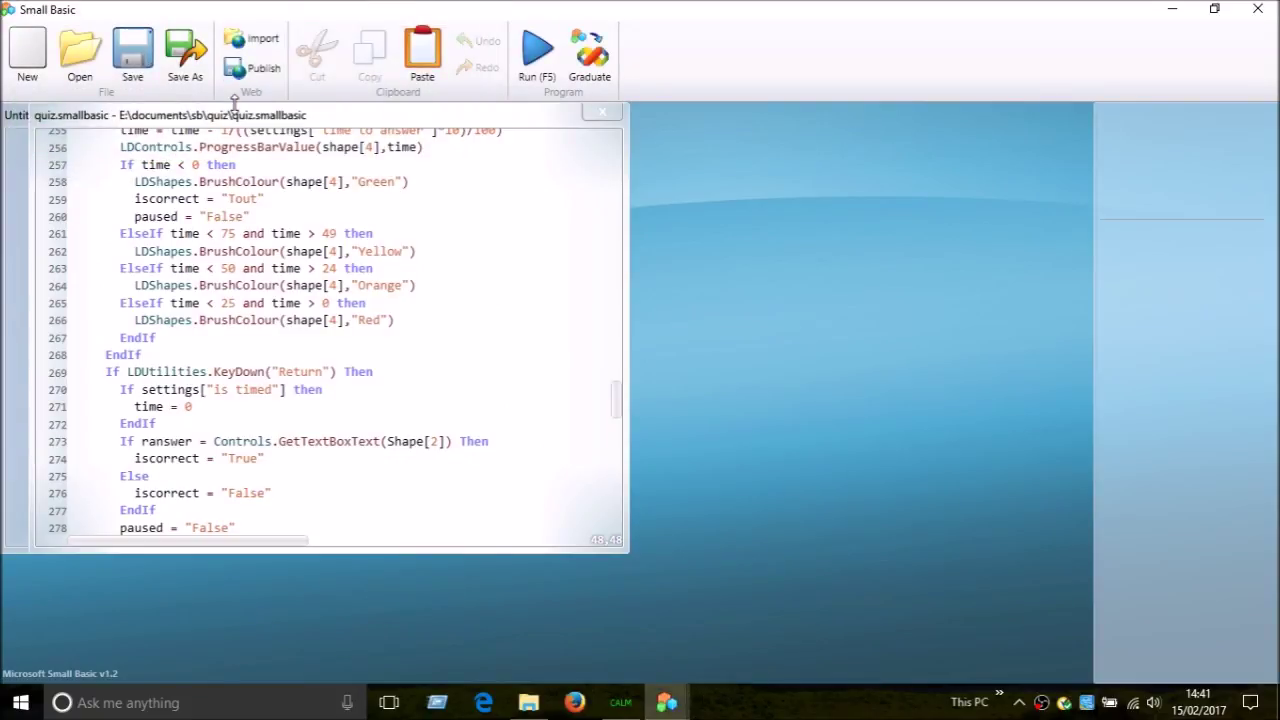
Launch quiz.exe from the quiz folder, cancel its data file selection and close the program
left_click(528, 702)
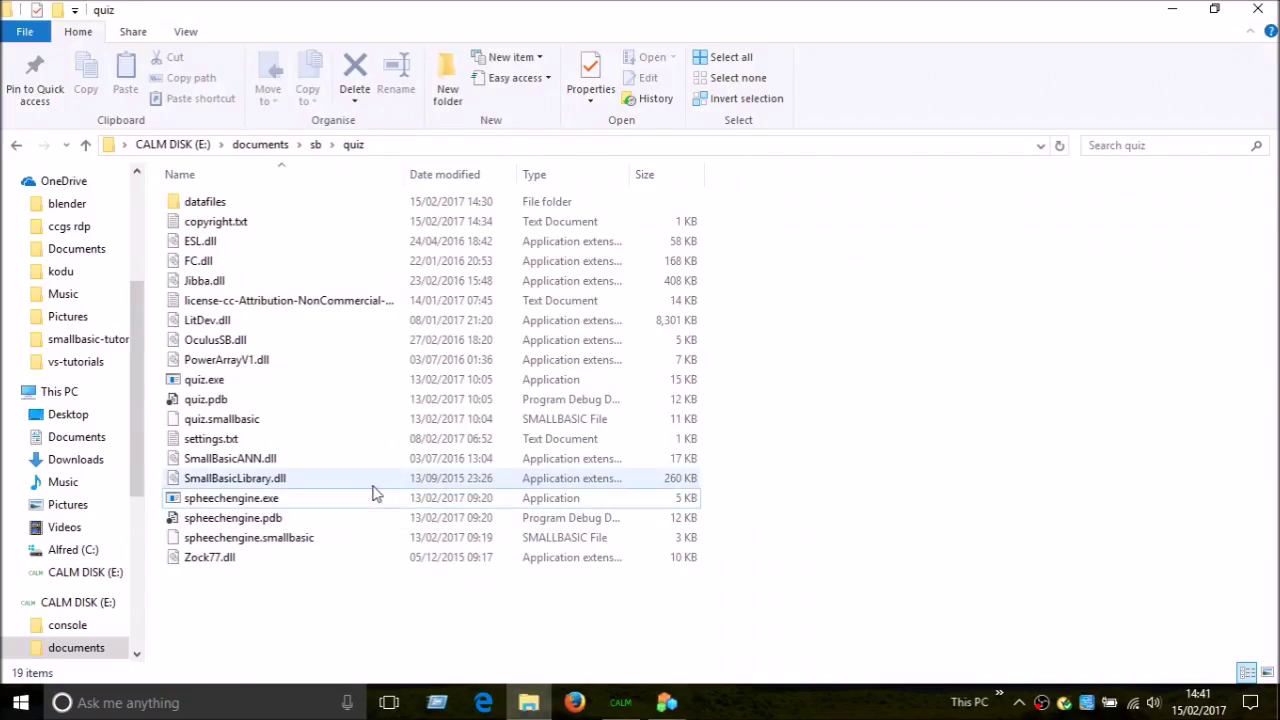
double_click(242, 386)
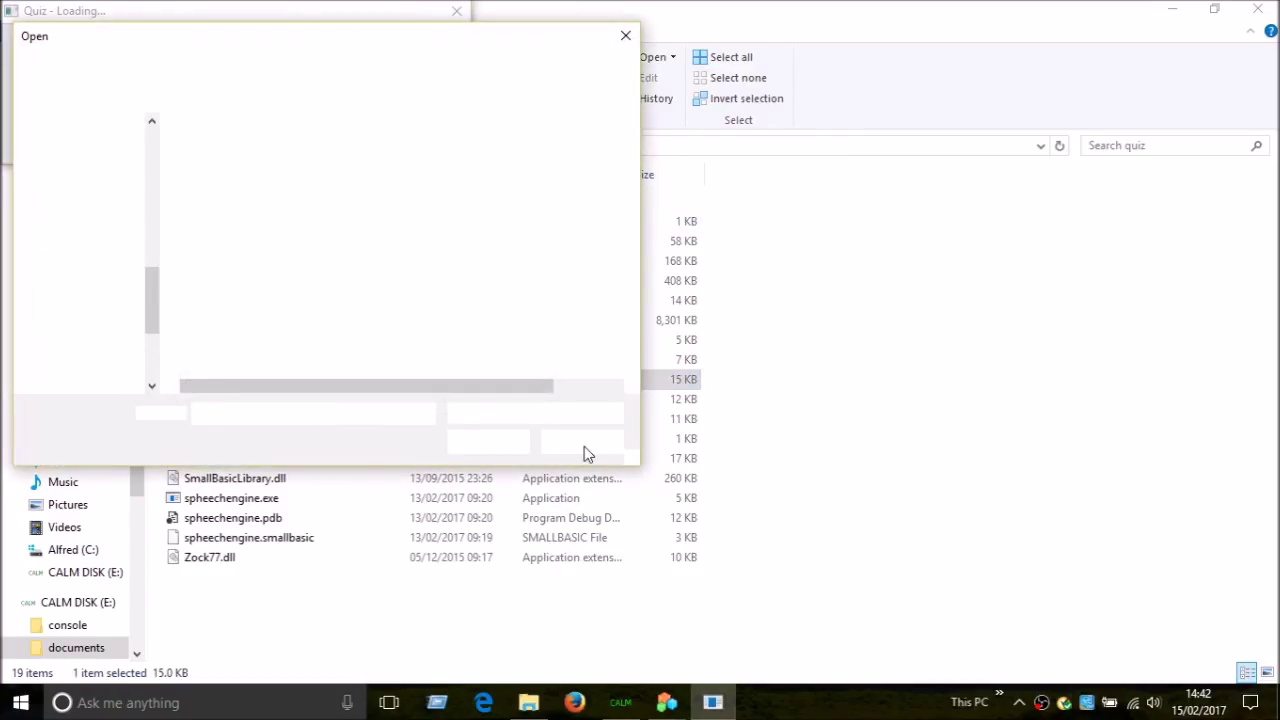
left_click(581, 446)
left_click(457, 10)
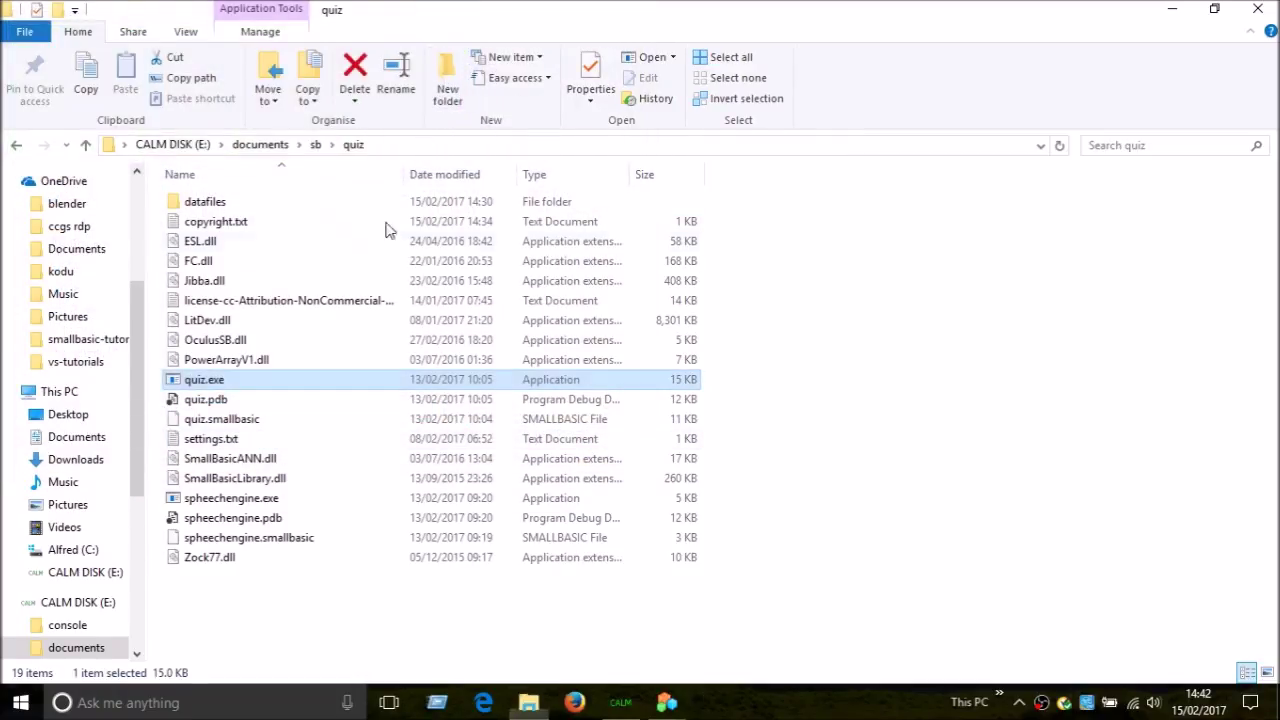
View the datafiles folder, return to the quiz folder and open datafiles in a new window
double_click(358, 207)
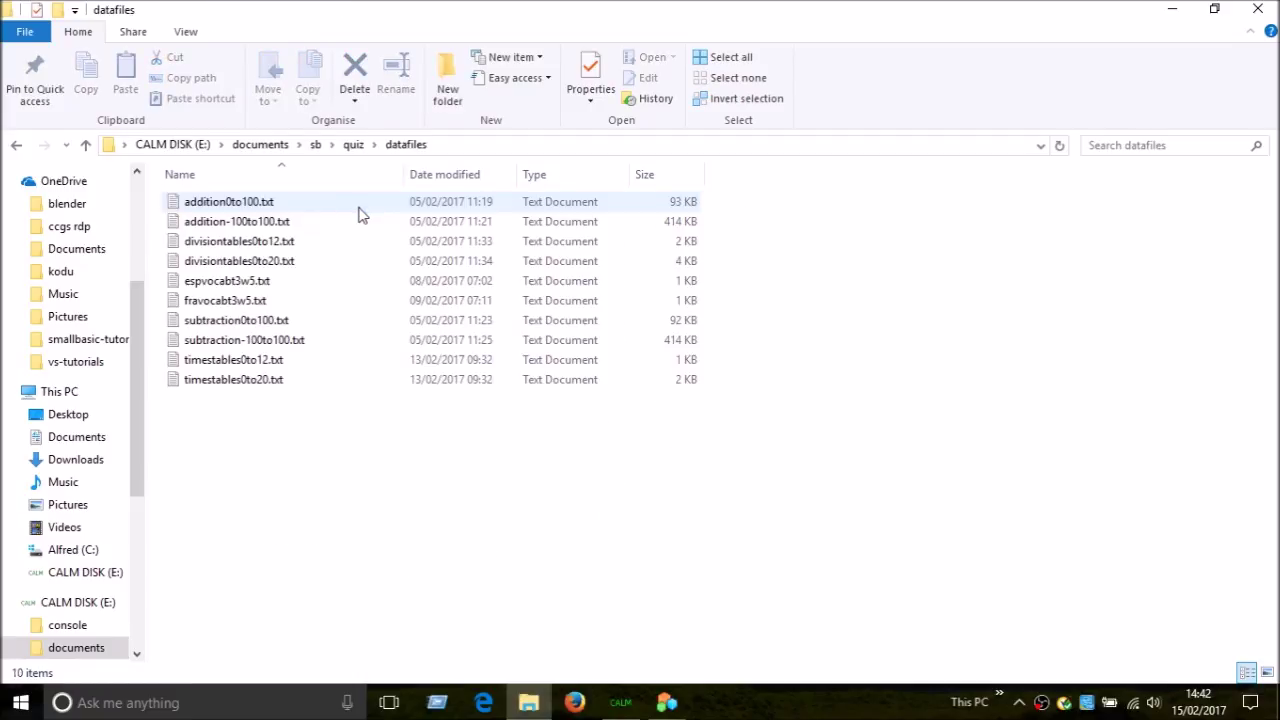
left_click(350, 146)
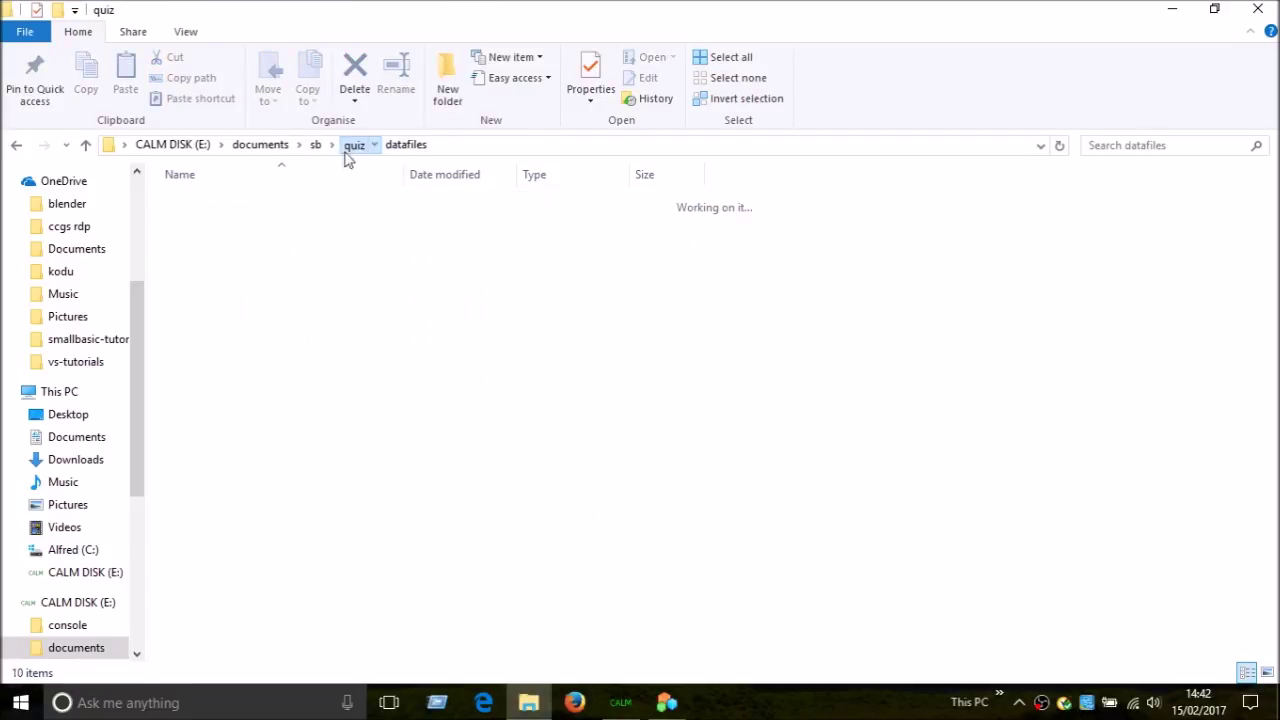
right_click(312, 209)
left_click(420, 237)
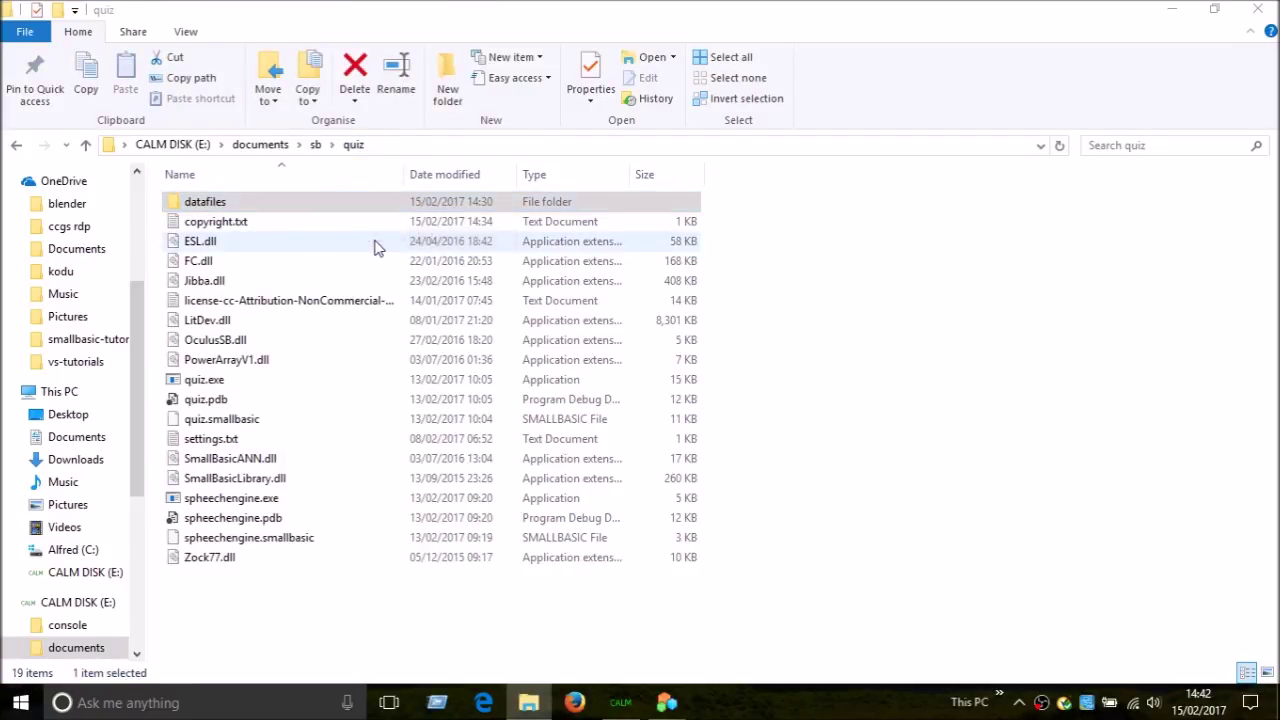
Arrange the quiz and datafiles folder windows side by side, each filling half the screen
left_click_drag(431, 20, 1150, 306)
left_click_drag(1275, 305, 1275, 305)
left_click(170, 270)
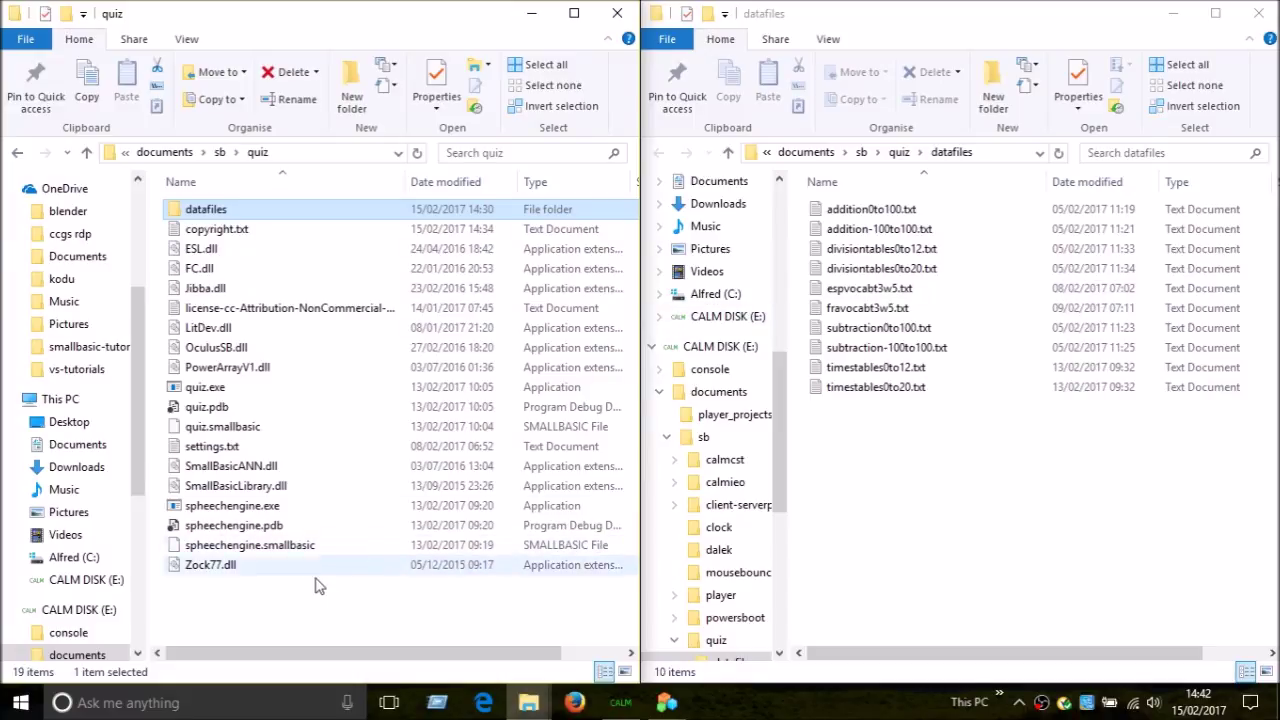
left_click(320, 610)
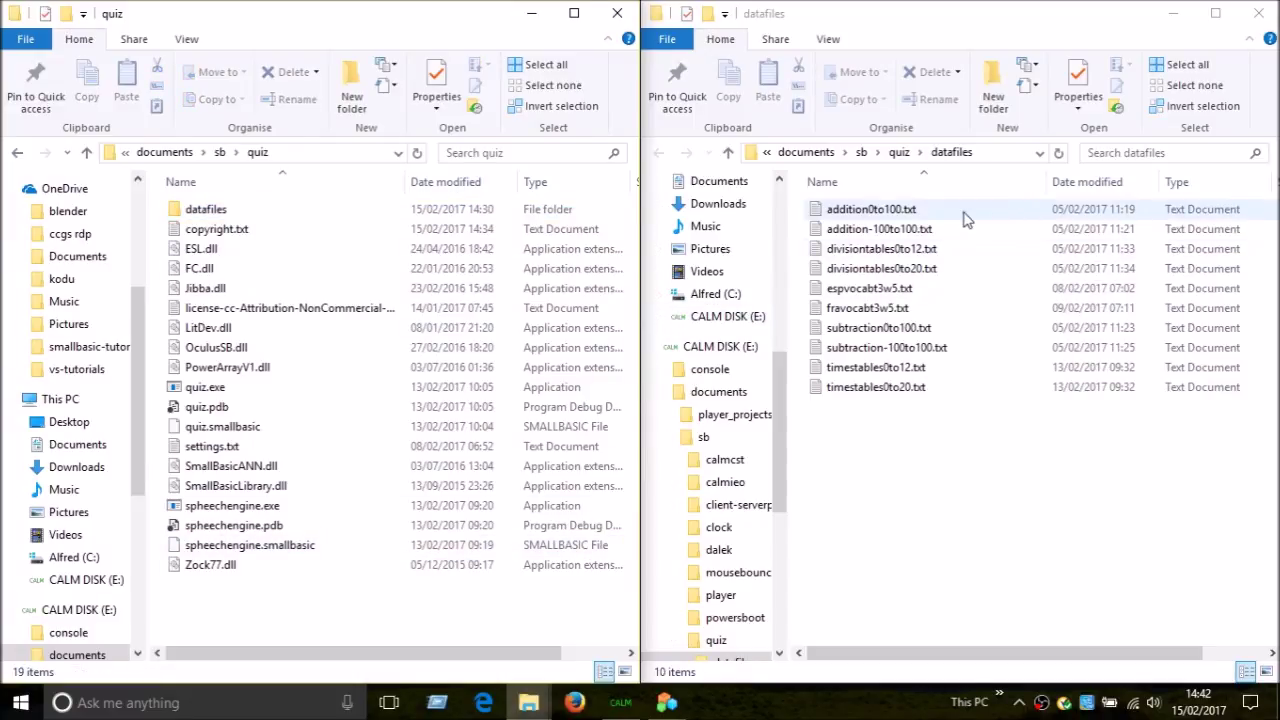
Launch quiz.exe with timestables0to12.txt from the datafiles folder as its data file and start the quiz
left_click(928, 212)
left_click_drag(935, 212, 1029, 223)
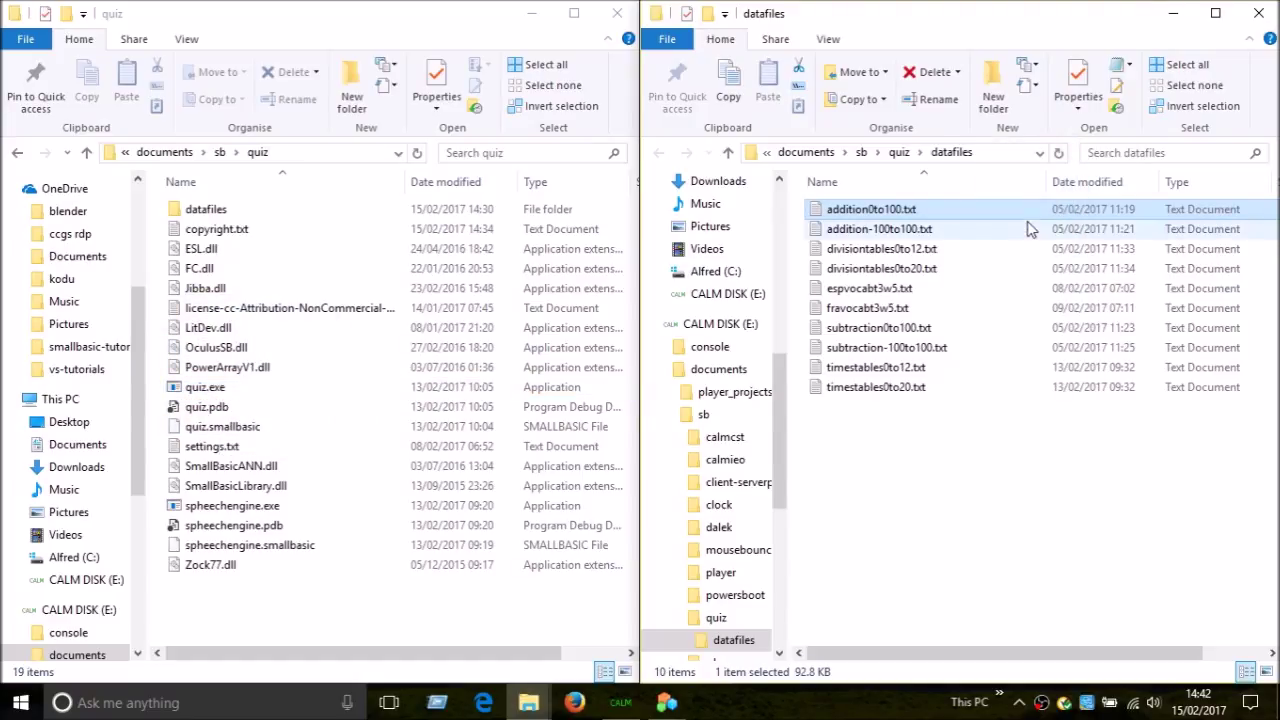
left_click(920, 370)
left_click_drag(920, 370, 243, 390)
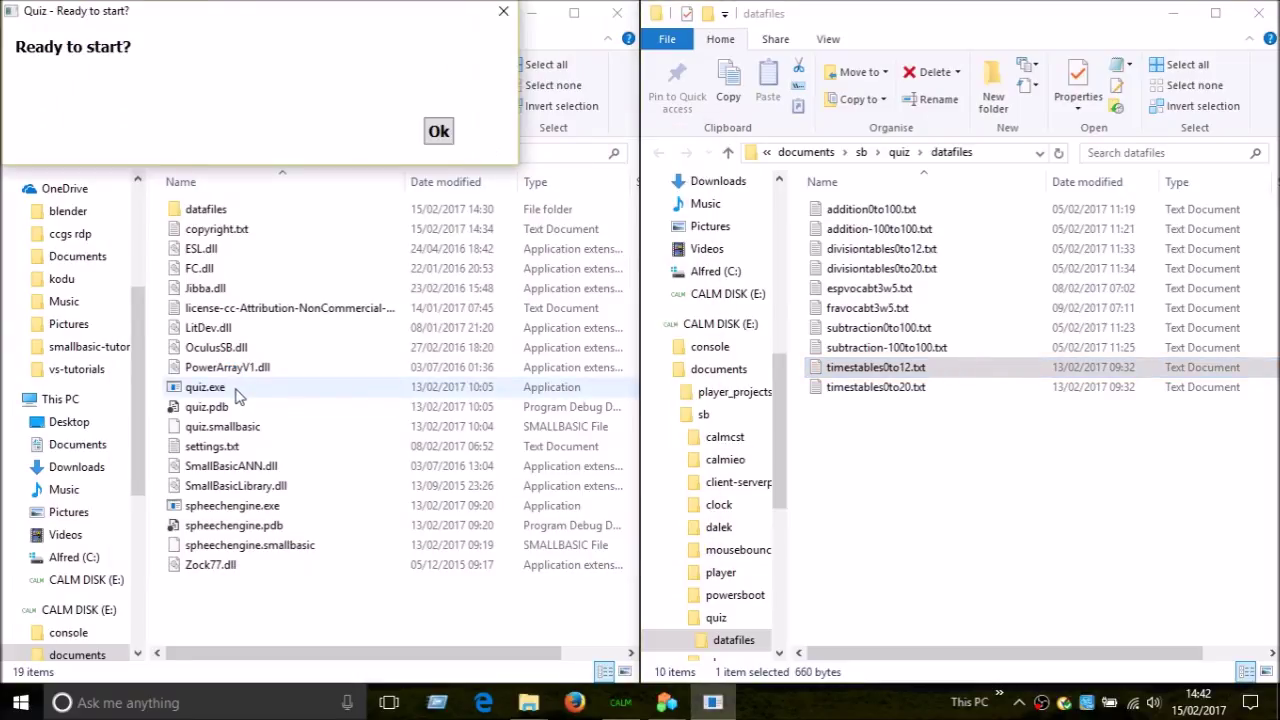
left_click(439, 133)
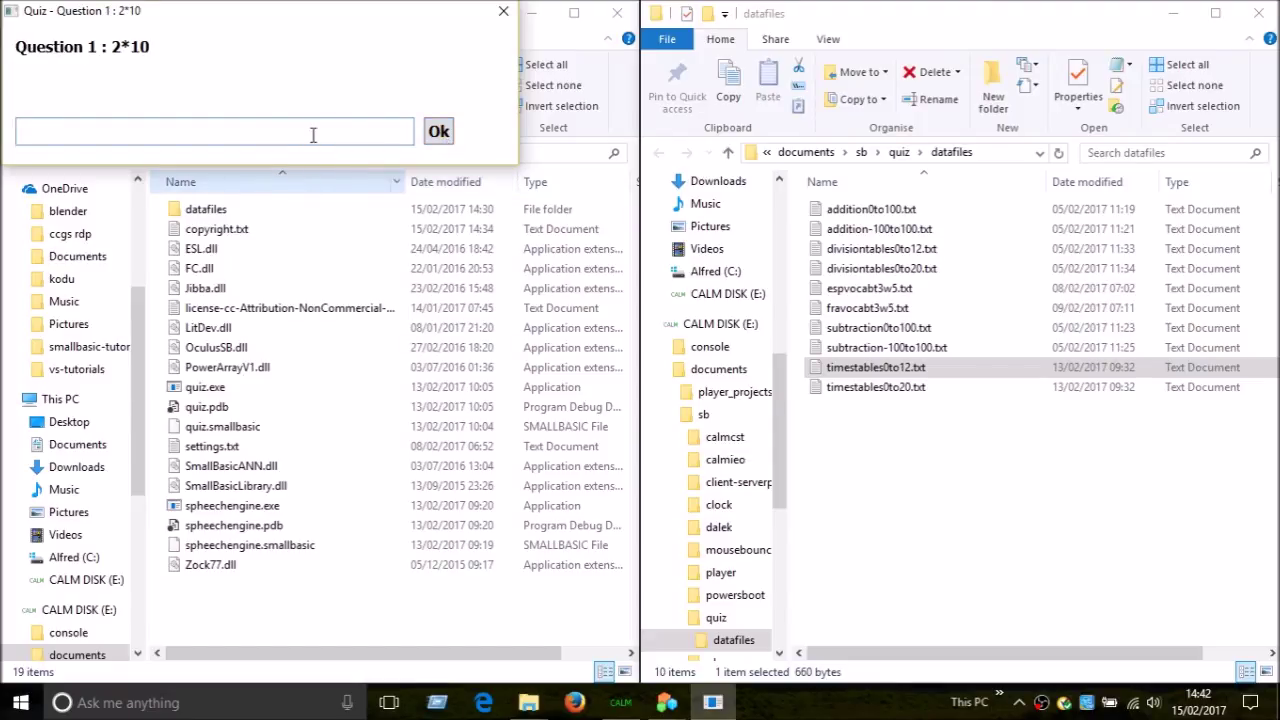
Answer the first six times-table questions, entering 20, 8, 8, 0, the fifth product and 56
type("20")
key("Return")
type("8")
key("Return")
type("8")
key("Return")
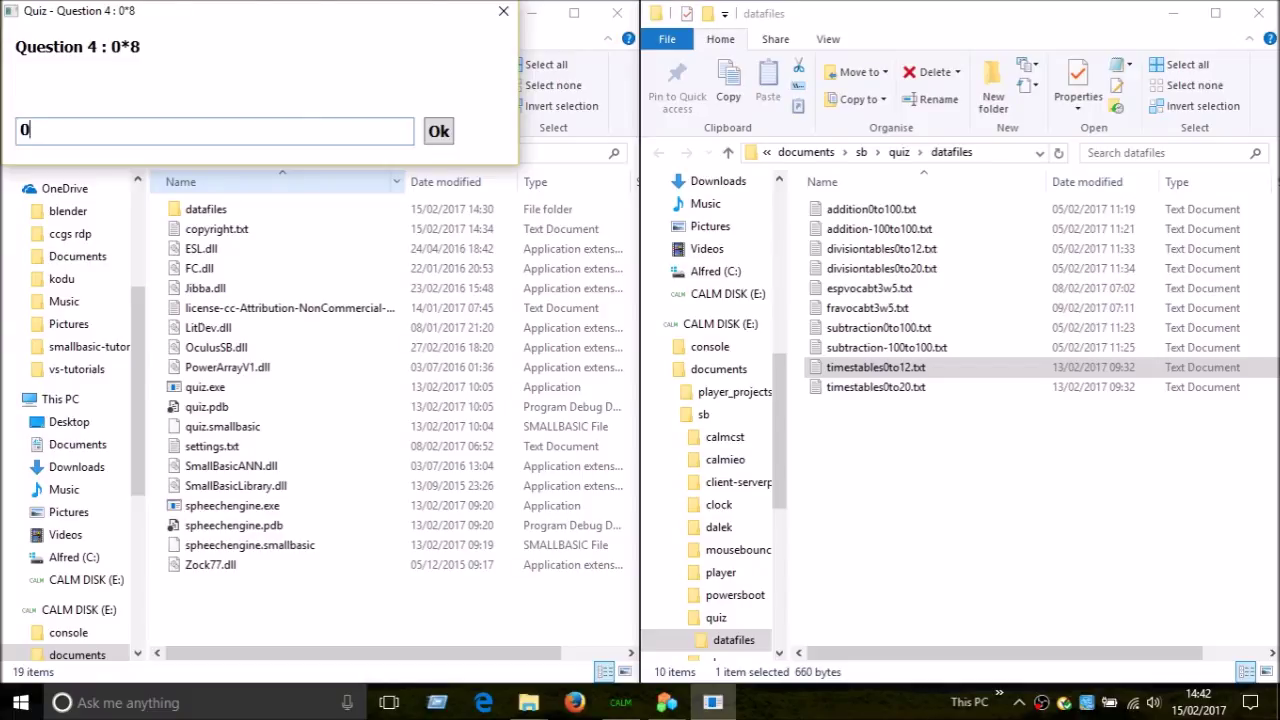
key("Return")
key("Return")
type("56")
key("Return")
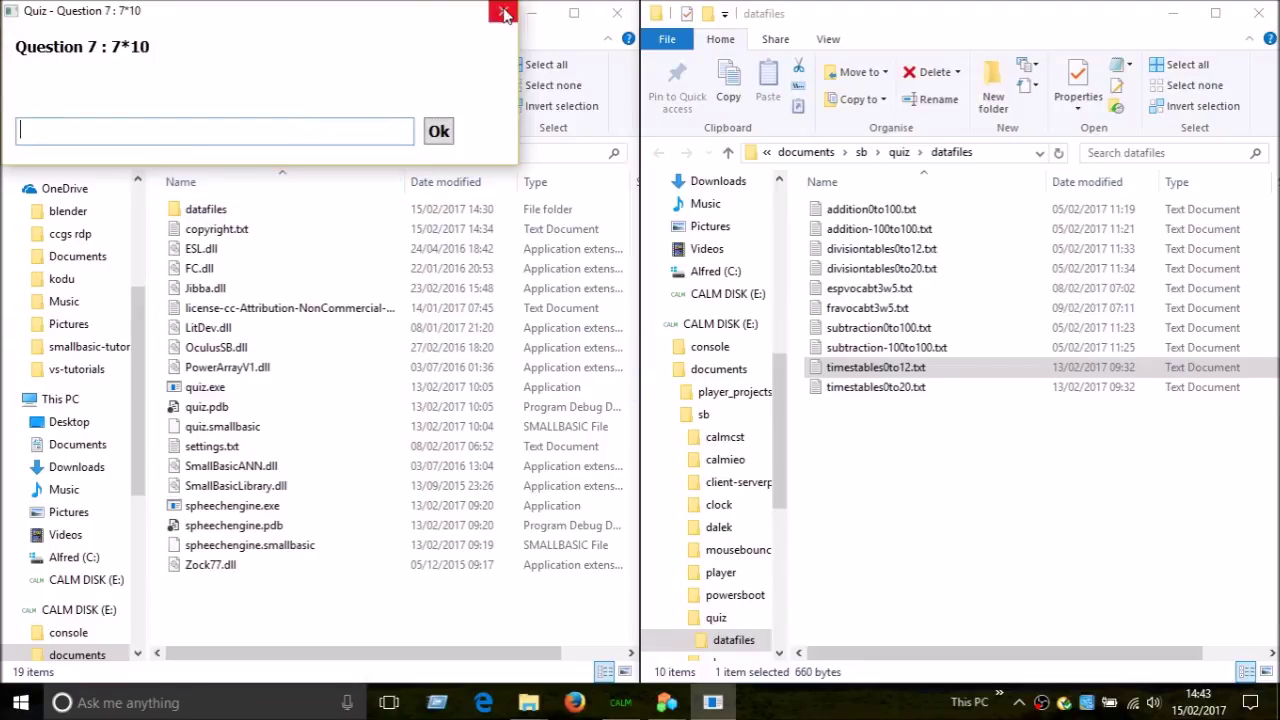
Answer questions 7 to 10 with 70, 20, 4 and 63, and restart the finished quiz before closing it
type("70")
key("Return")
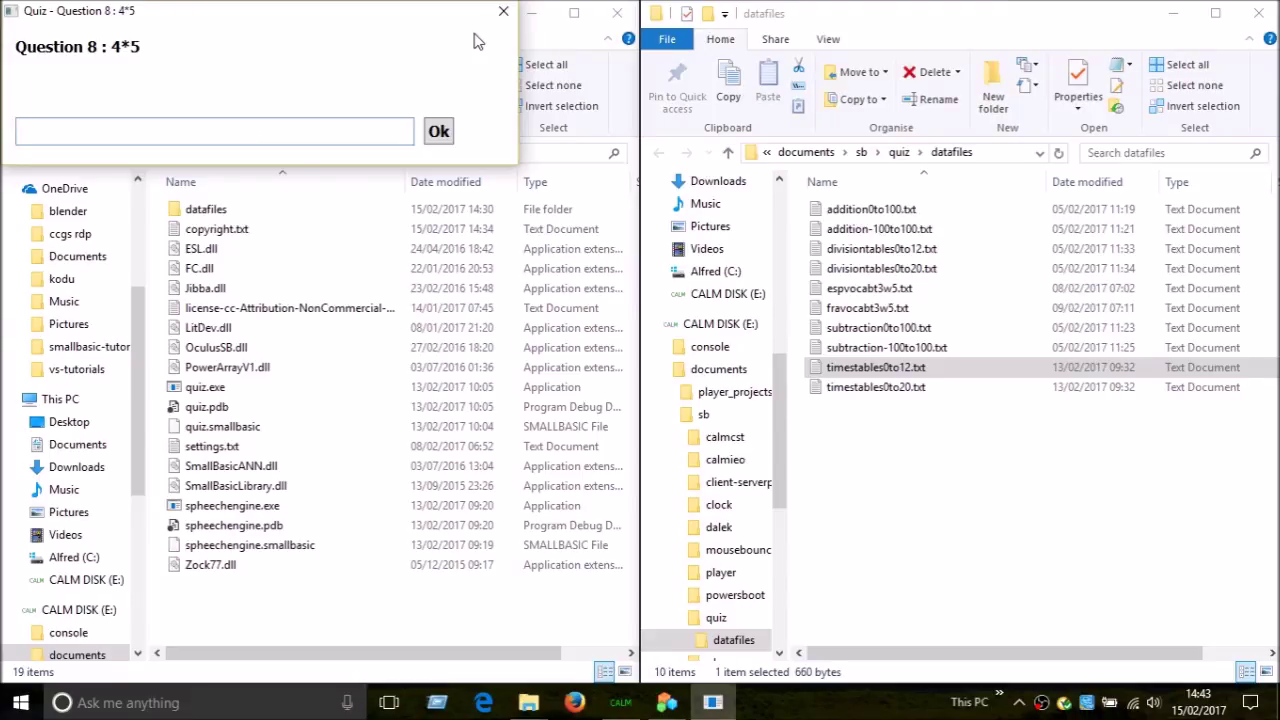
type("20")
key("Return")
type("4")
key("Return")
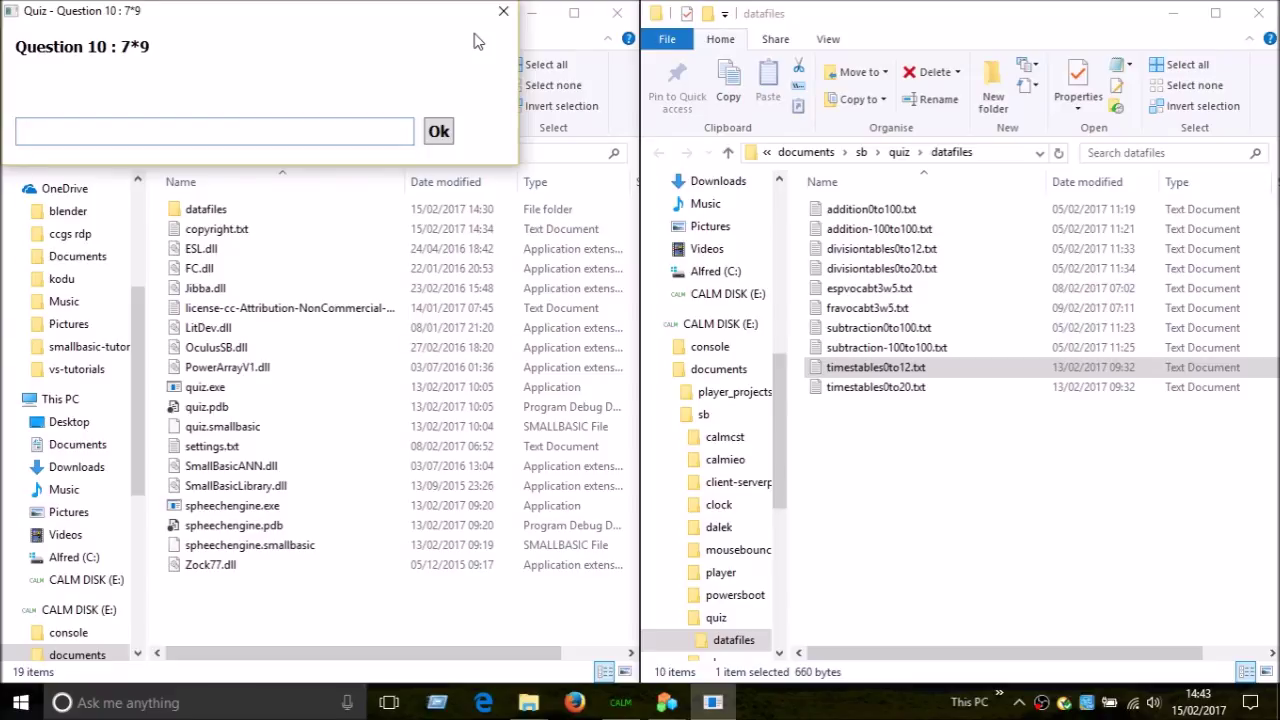
type("63")
key("Return")
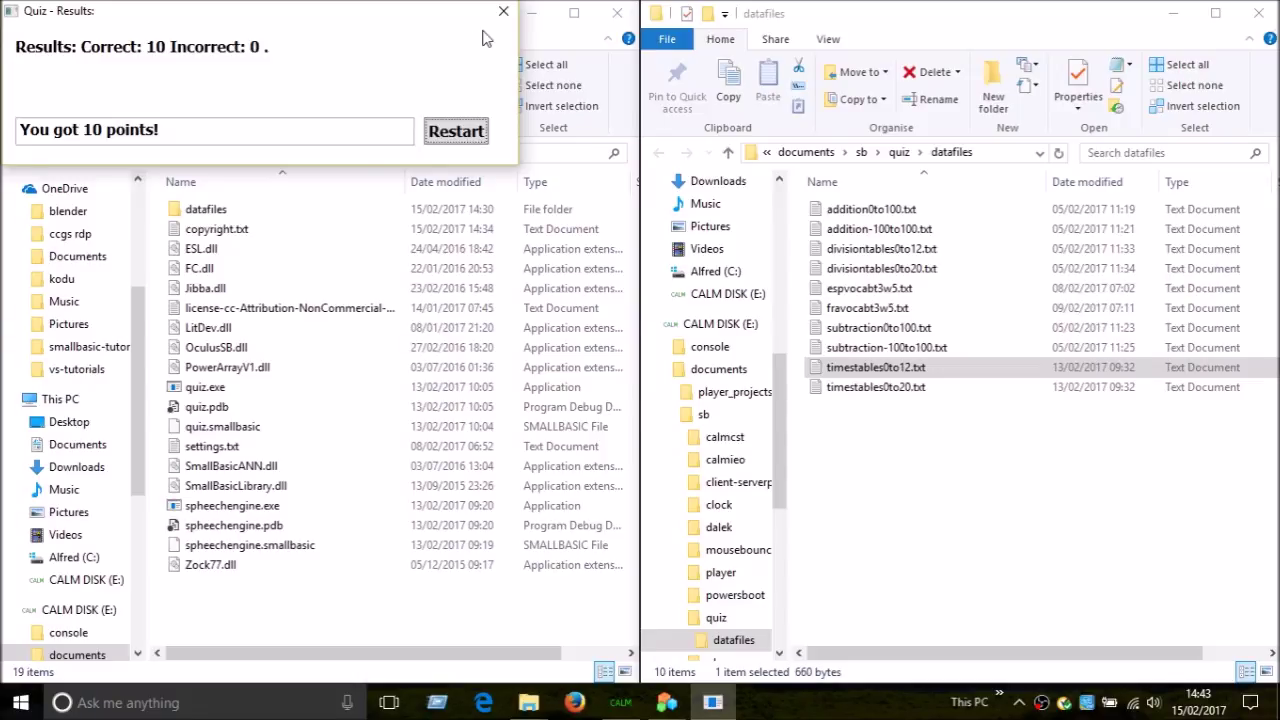
left_click(444, 140)
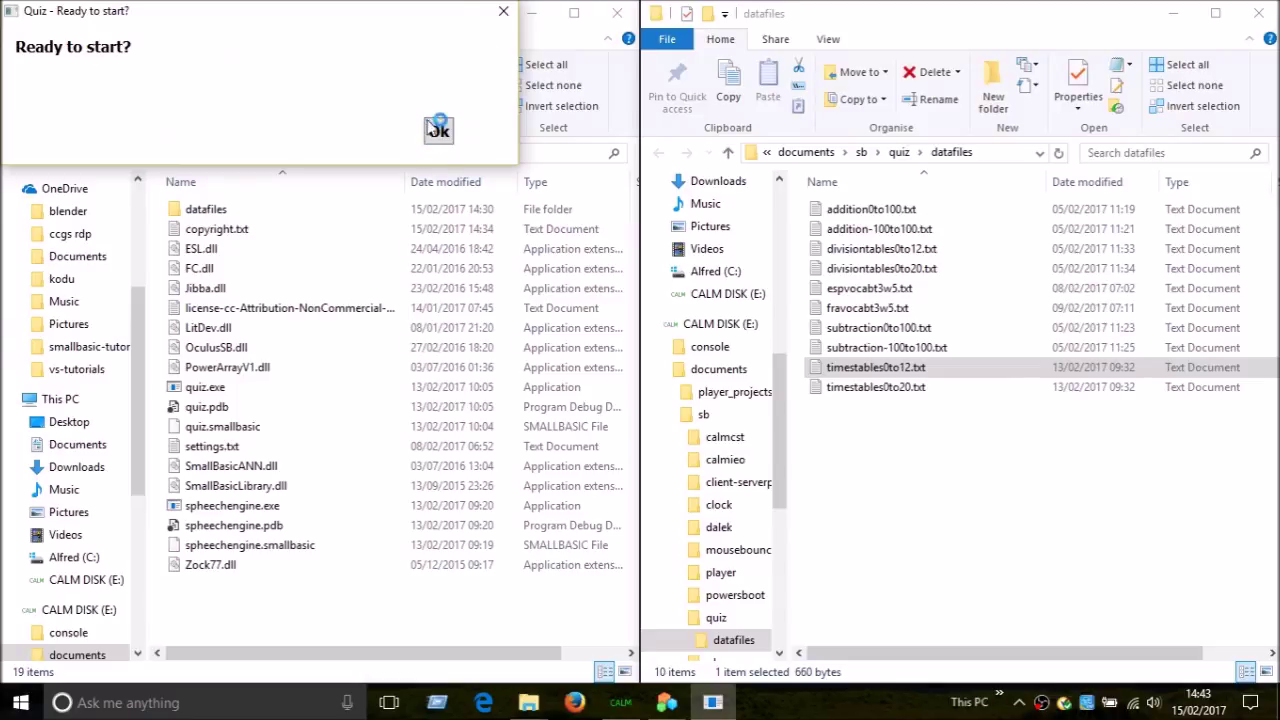
left_click(502, 10)
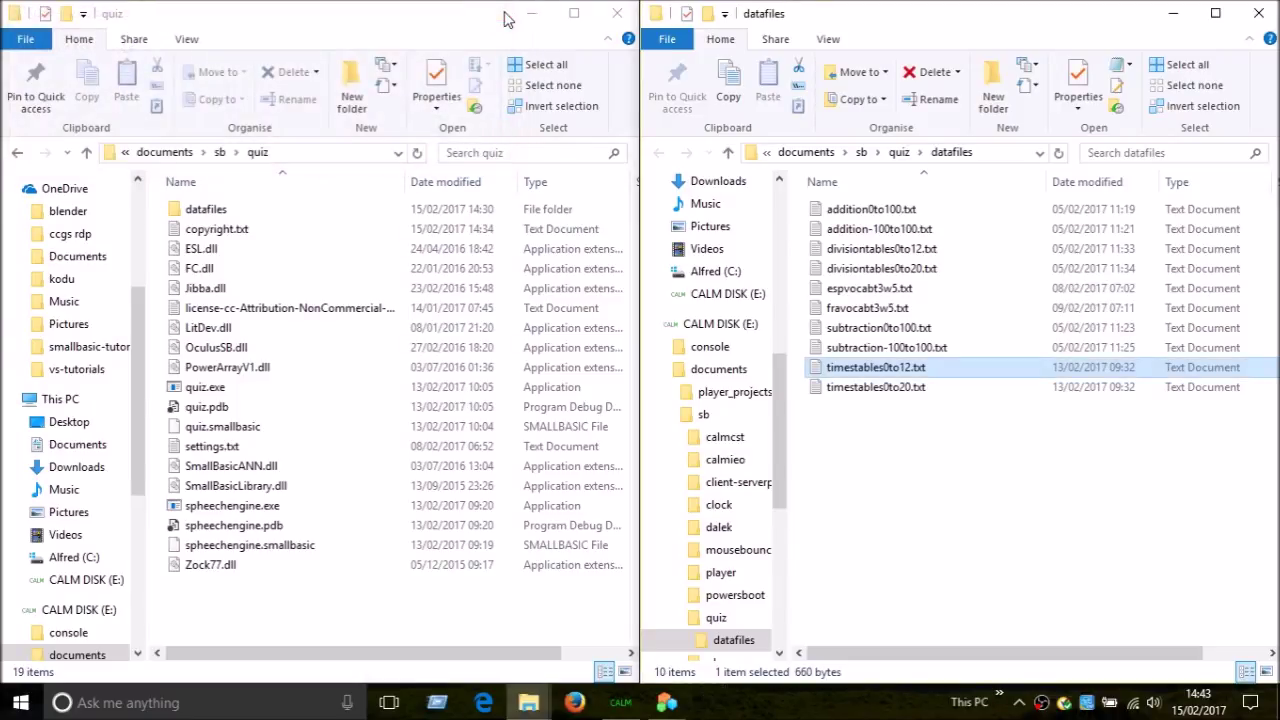
Launch quiz.exe, load fravocabt3w5.txt from the datafiles folder as the question data and start the quiz
double_click(258, 389)
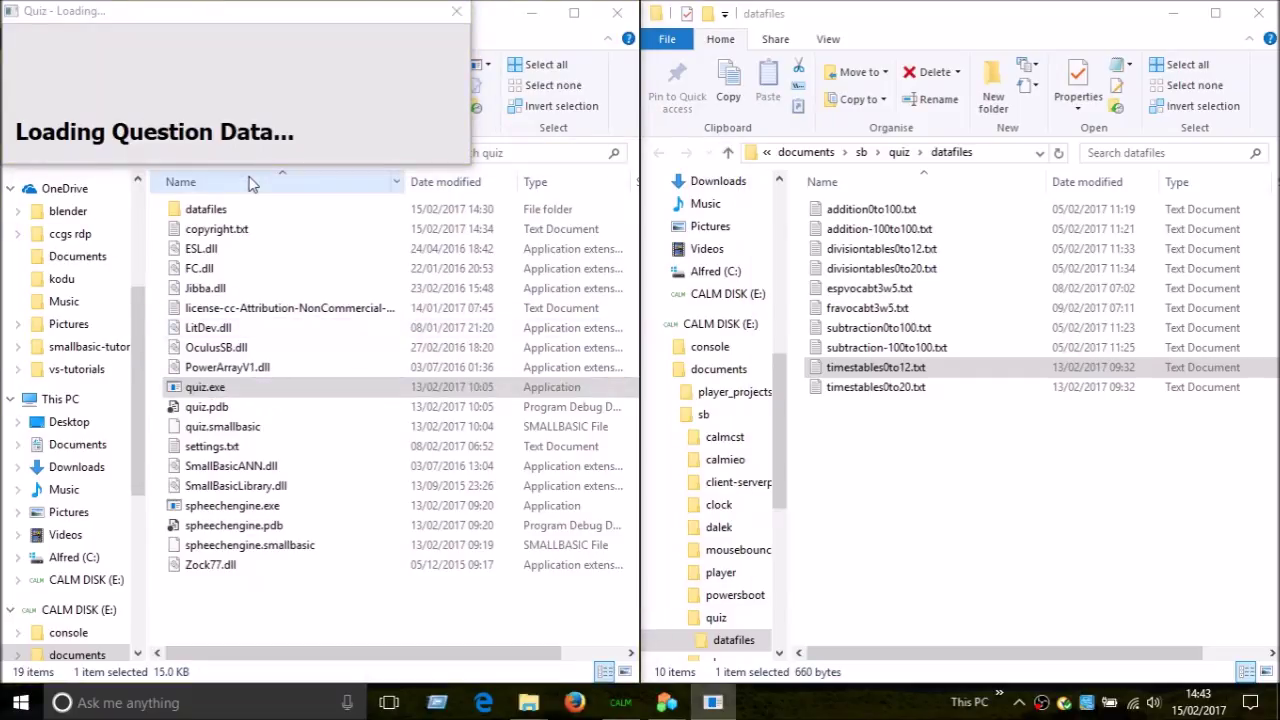
double_click(313, 158)
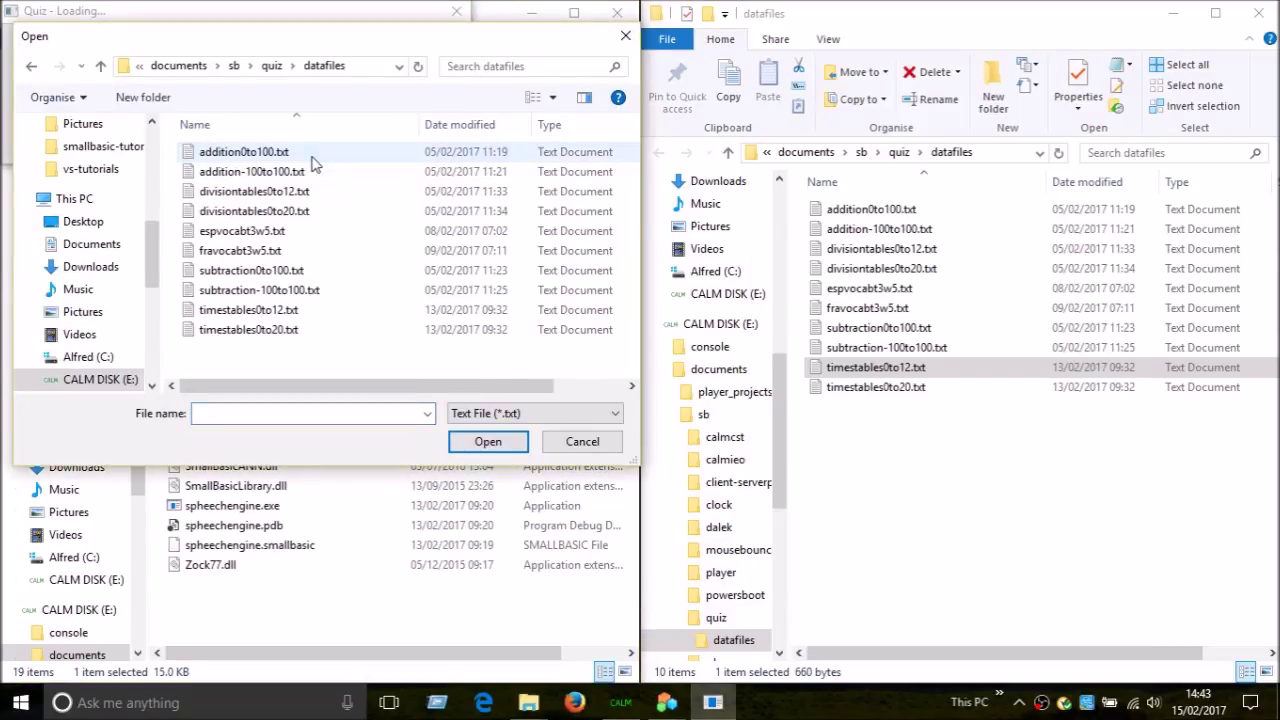
double_click(323, 250)
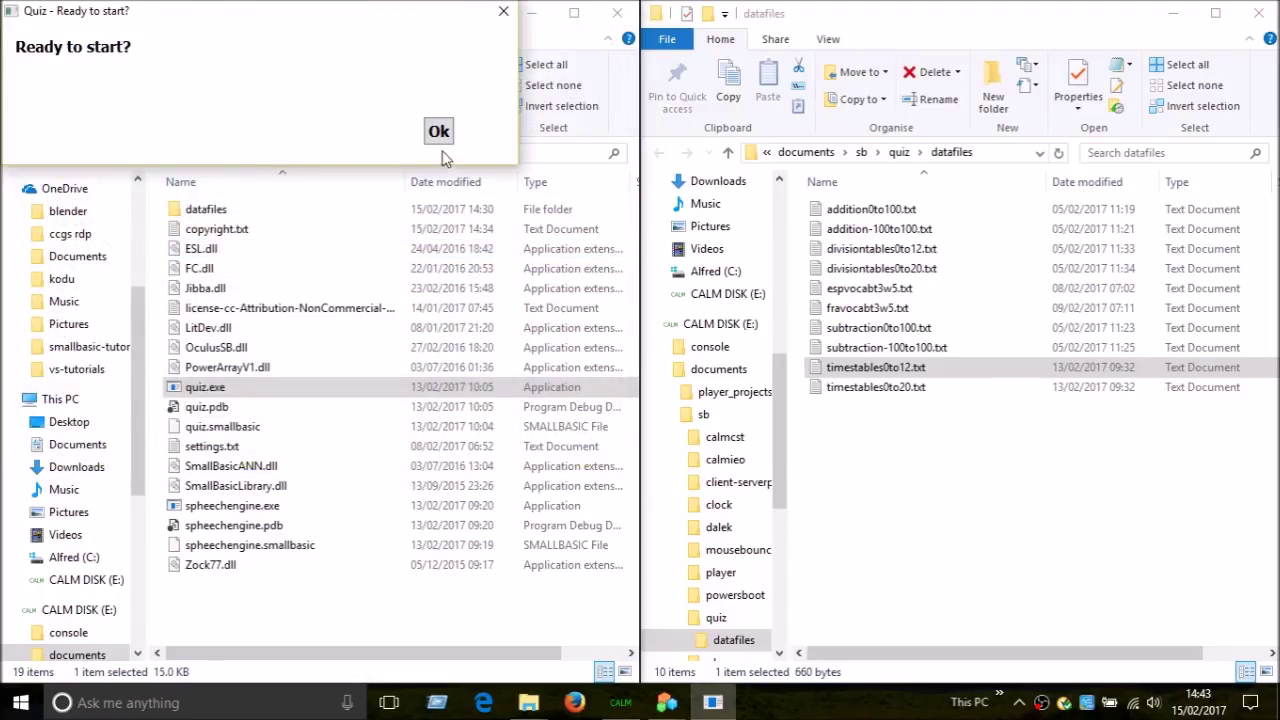
left_click(440, 140)
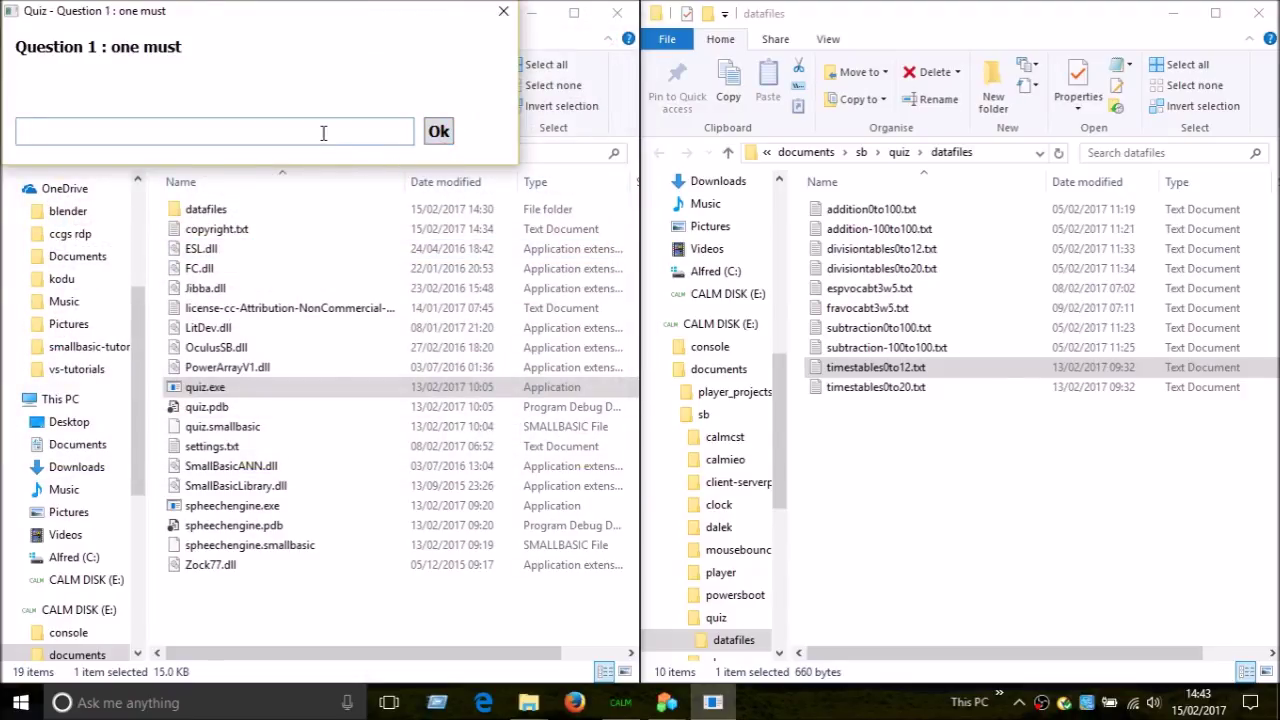
Answer the French vocabulary question "one must" with "il faut" and close the quiz
type("il faut")
key("Return")
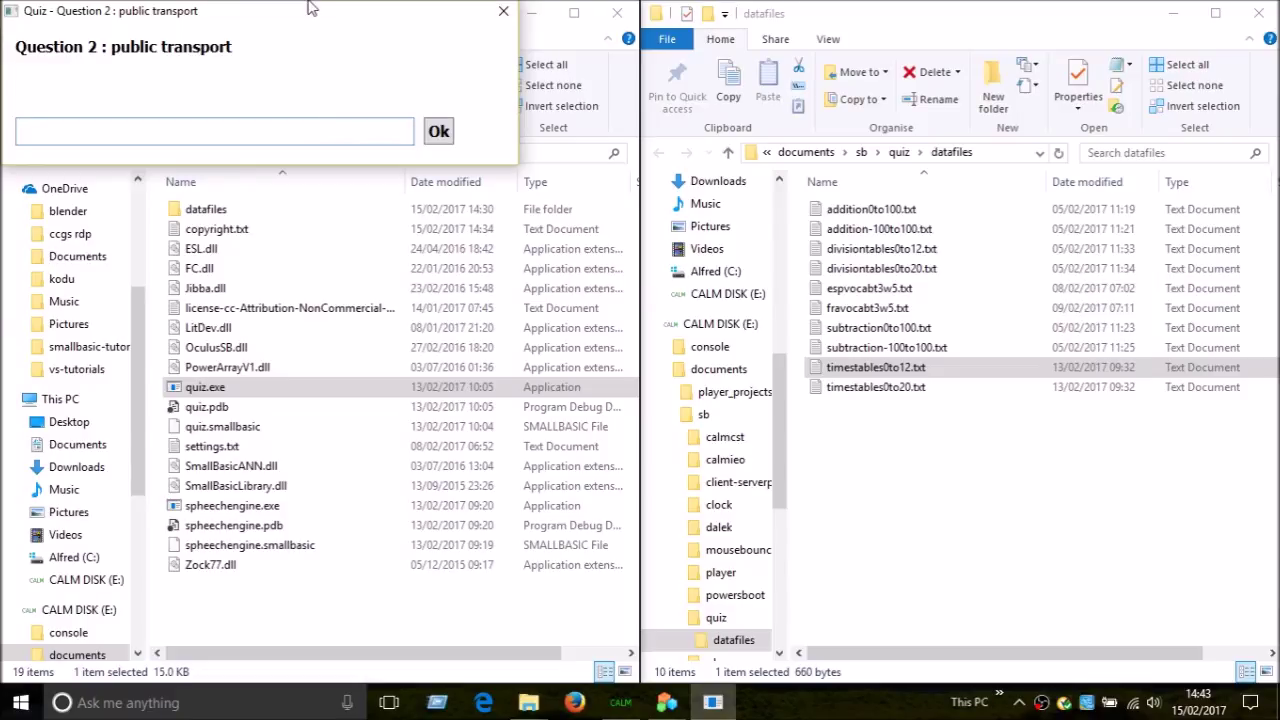
left_click(503, 11)
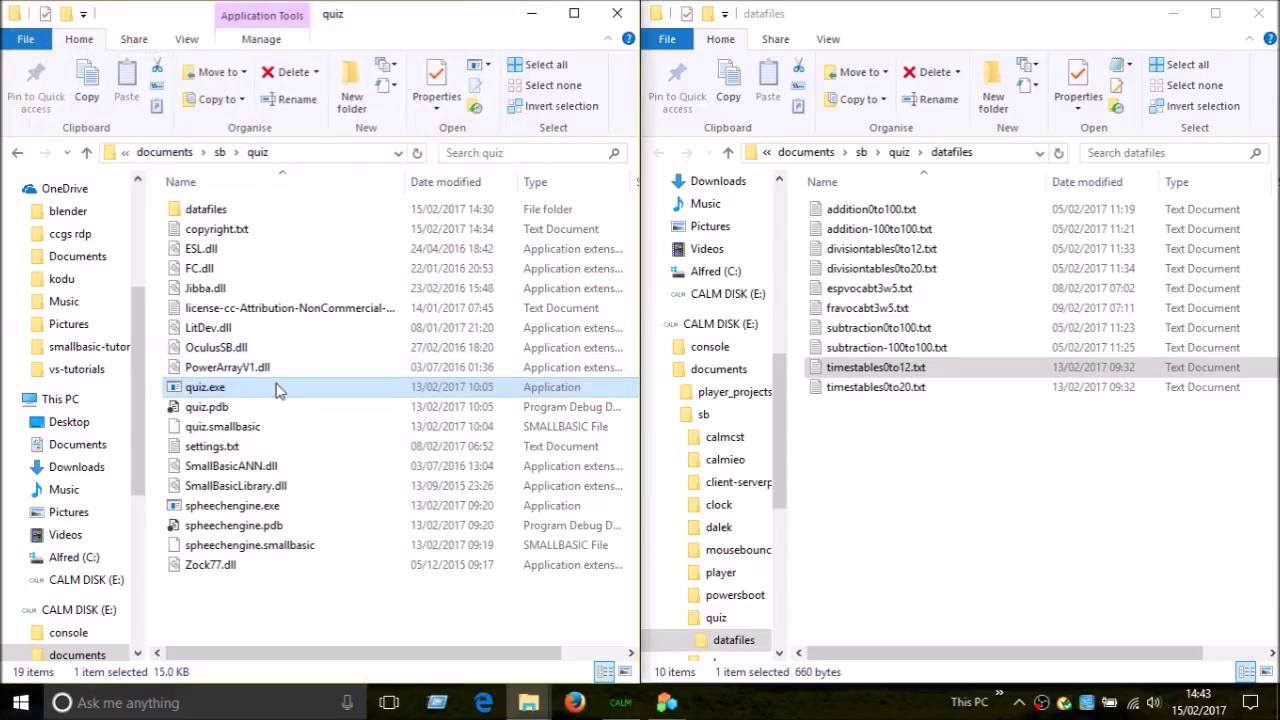
Copy timestables0to12.txt from the datafiles folder into the quiz folder
right_click(941, 371)
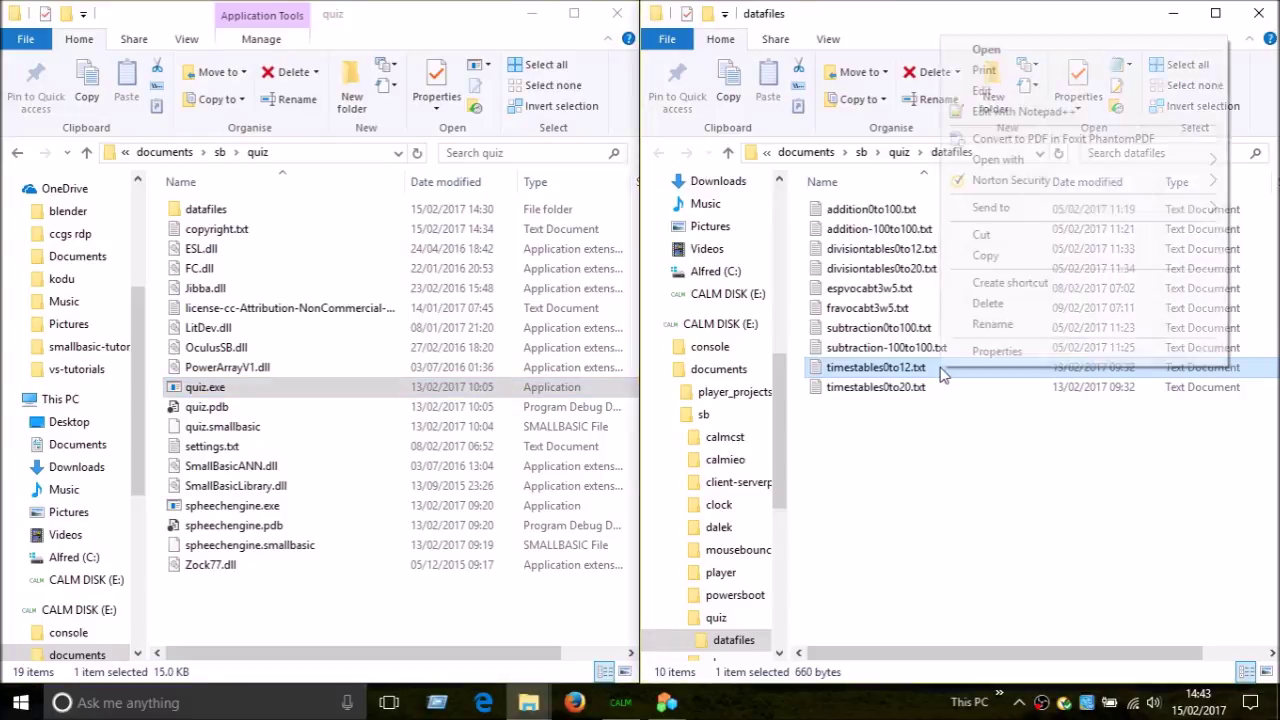
left_click(980, 255)
right_click(258, 598)
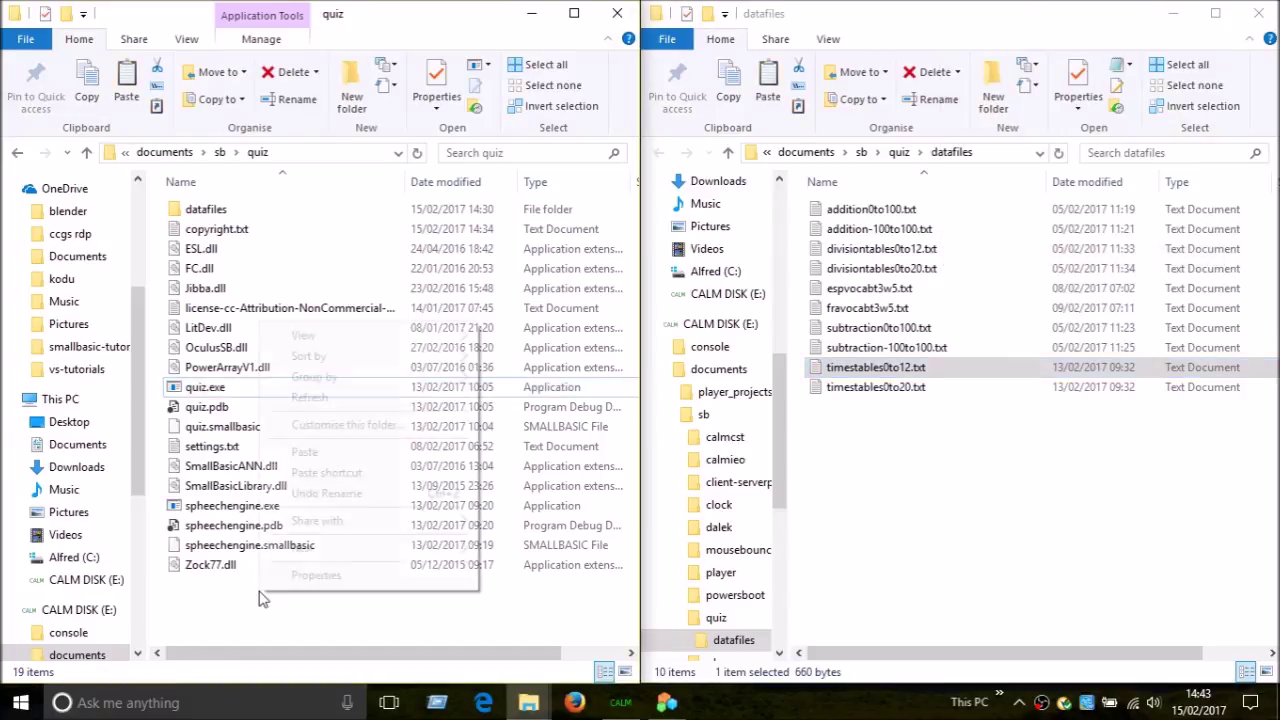
left_click(340, 455)
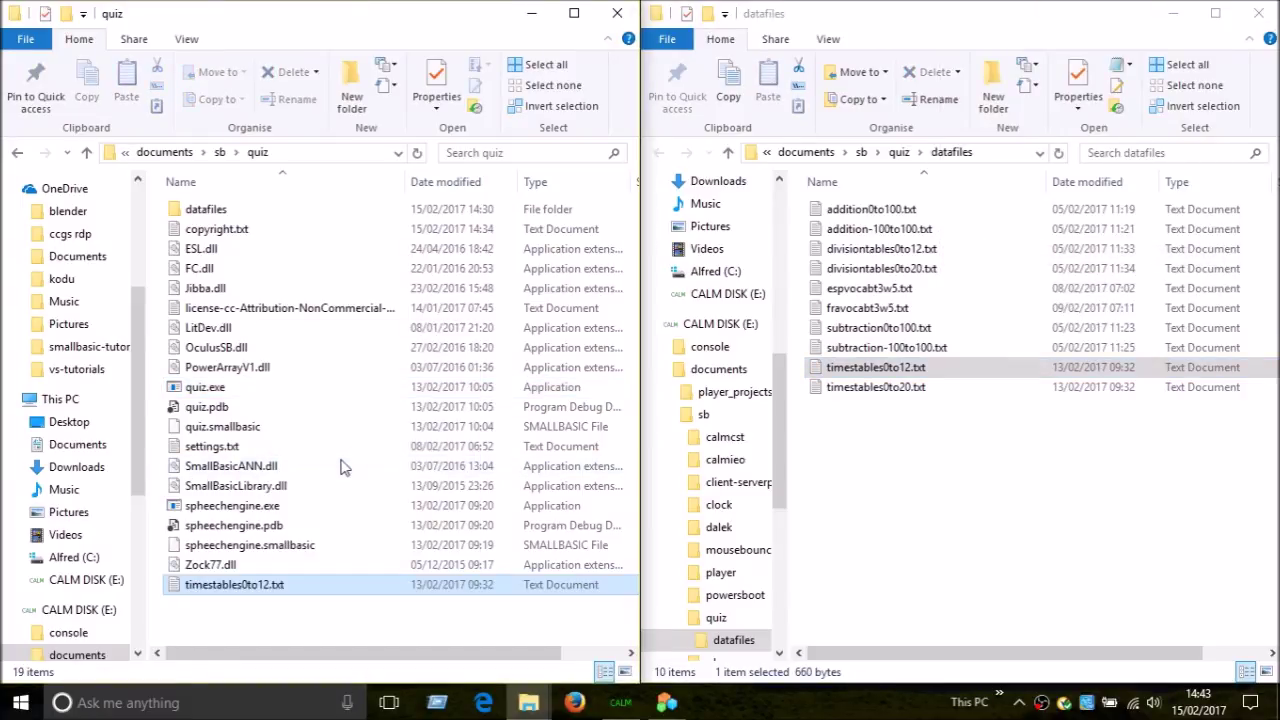
Rename the copied timestables0to12.txt in the quiz folder as data.txt
right_click(290, 584)
left_click(322, 535)
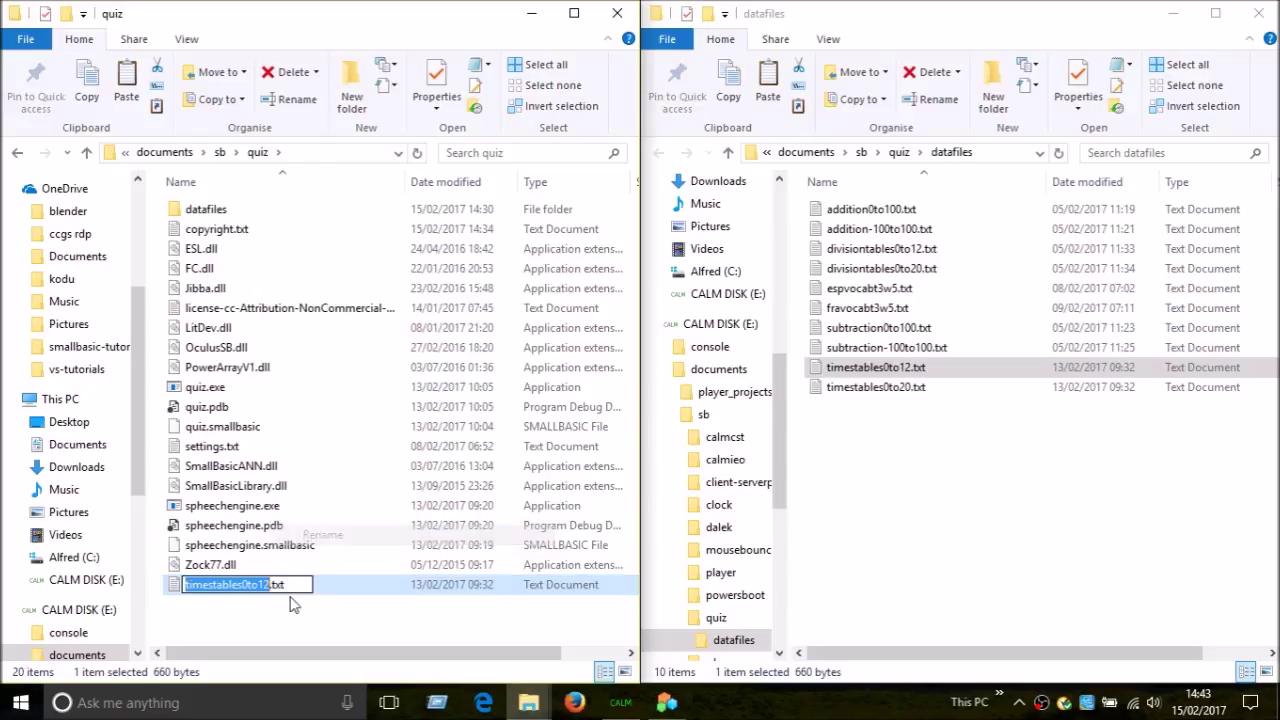
type("data")
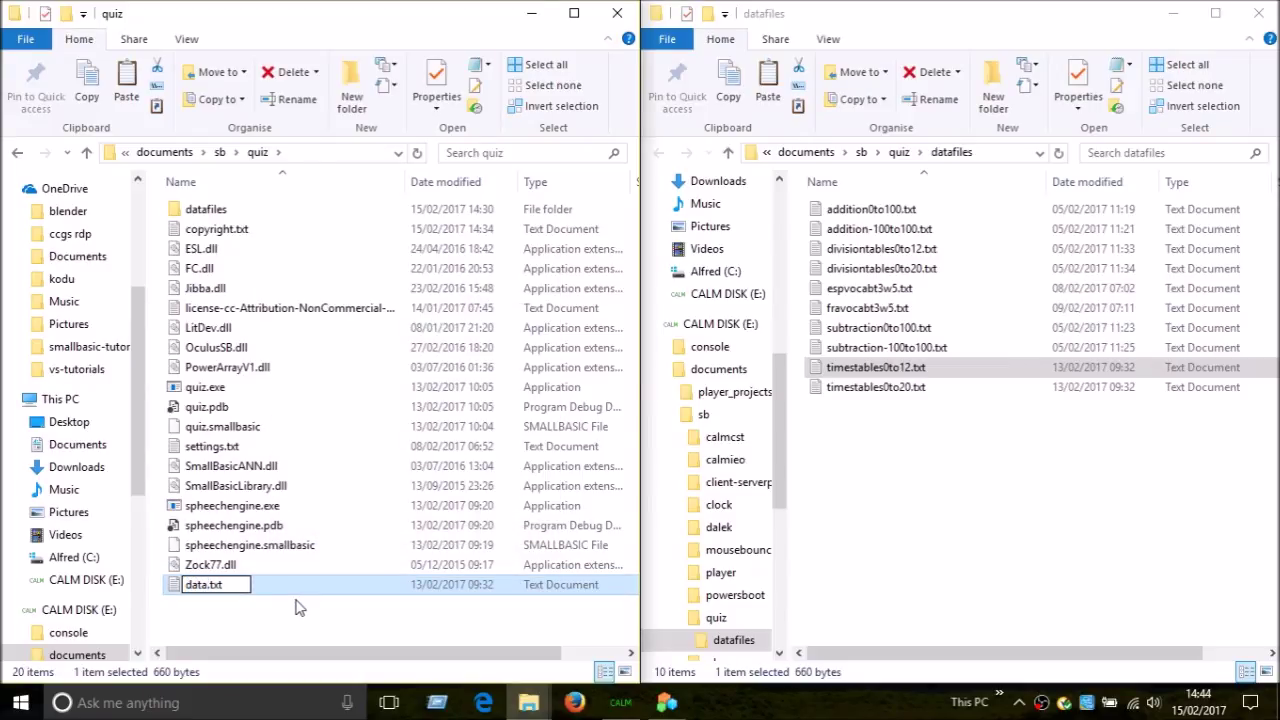
left_click(298, 607)
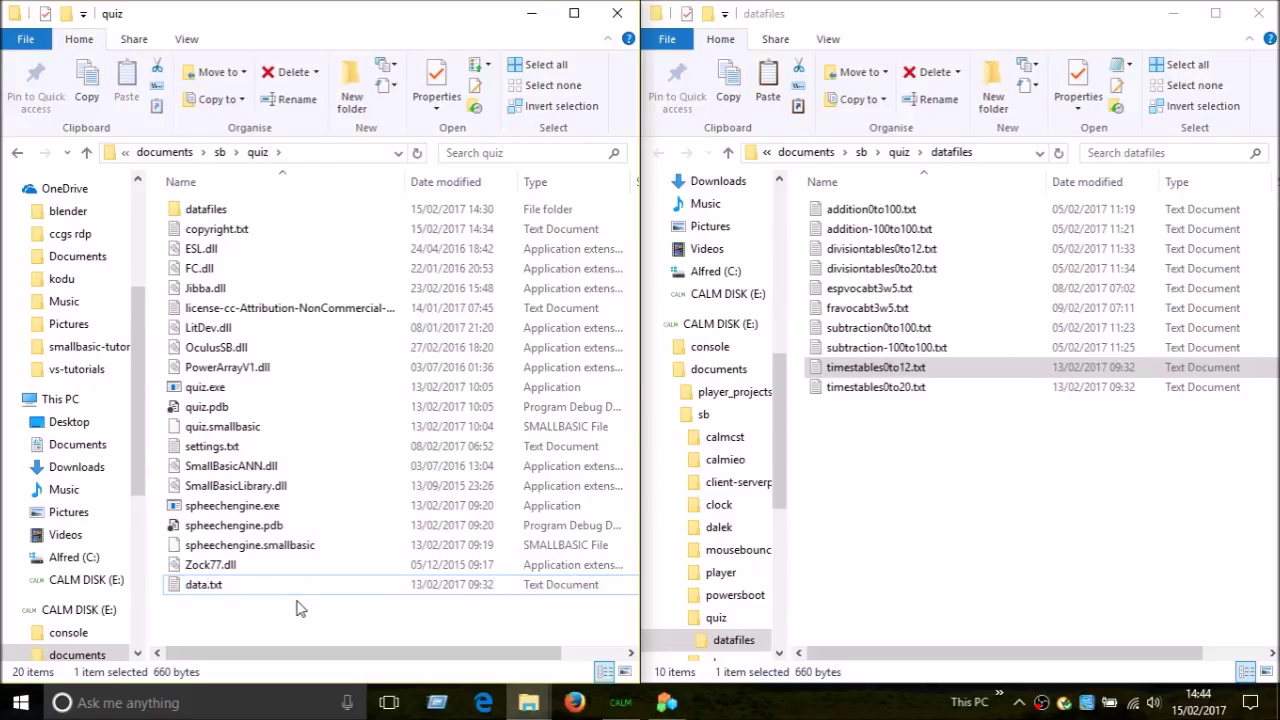
Launch quiz.exe without choosing a data file, start the quiz and close it at the first question
double_click(267, 396)
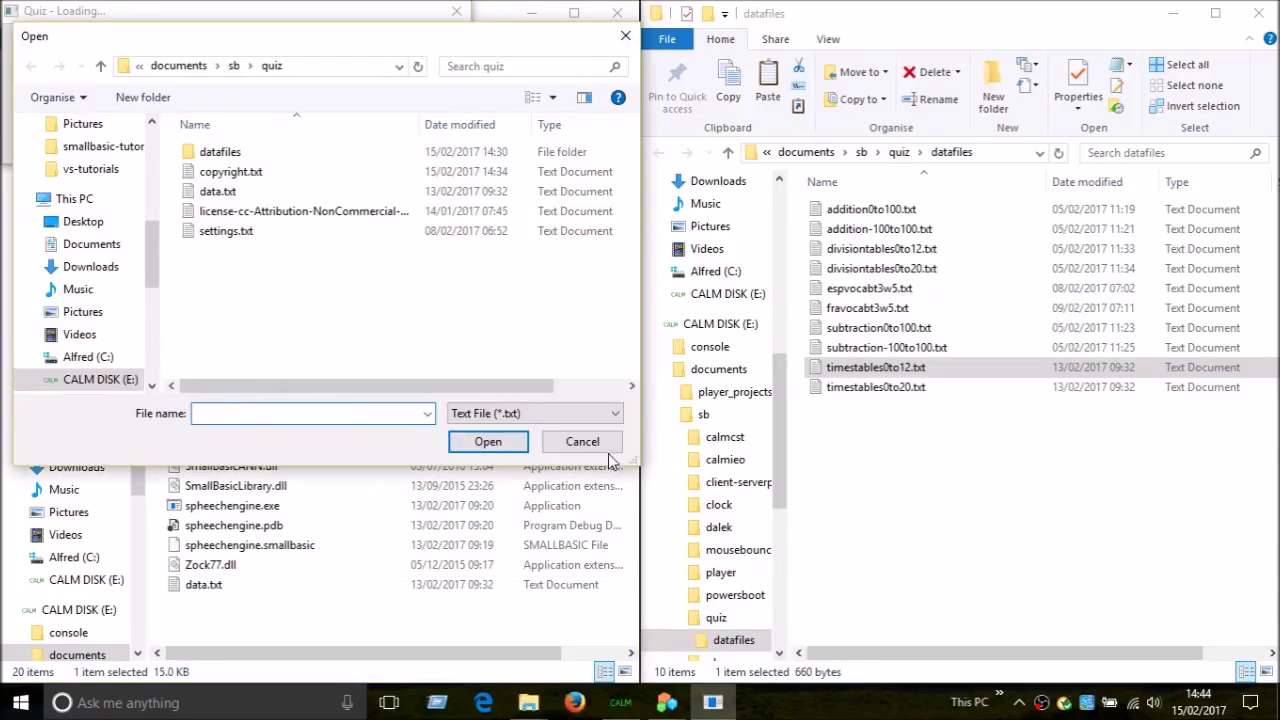
left_click(595, 446)
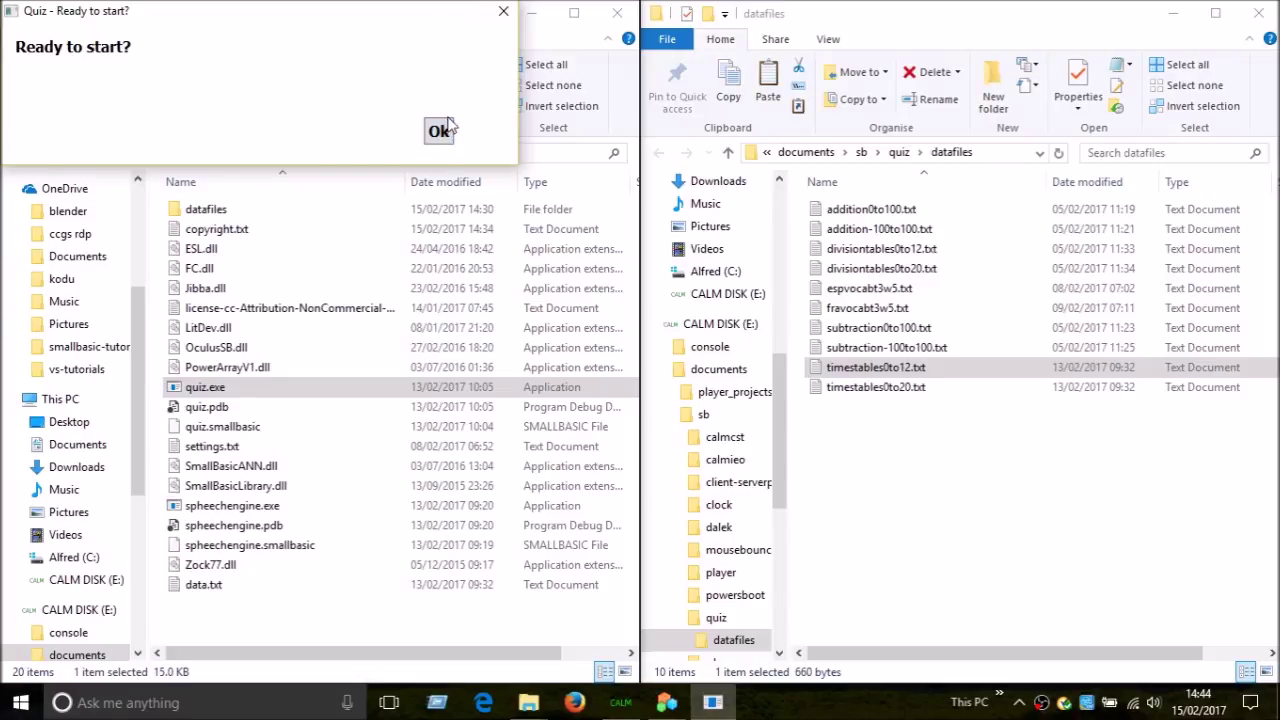
left_click(439, 131)
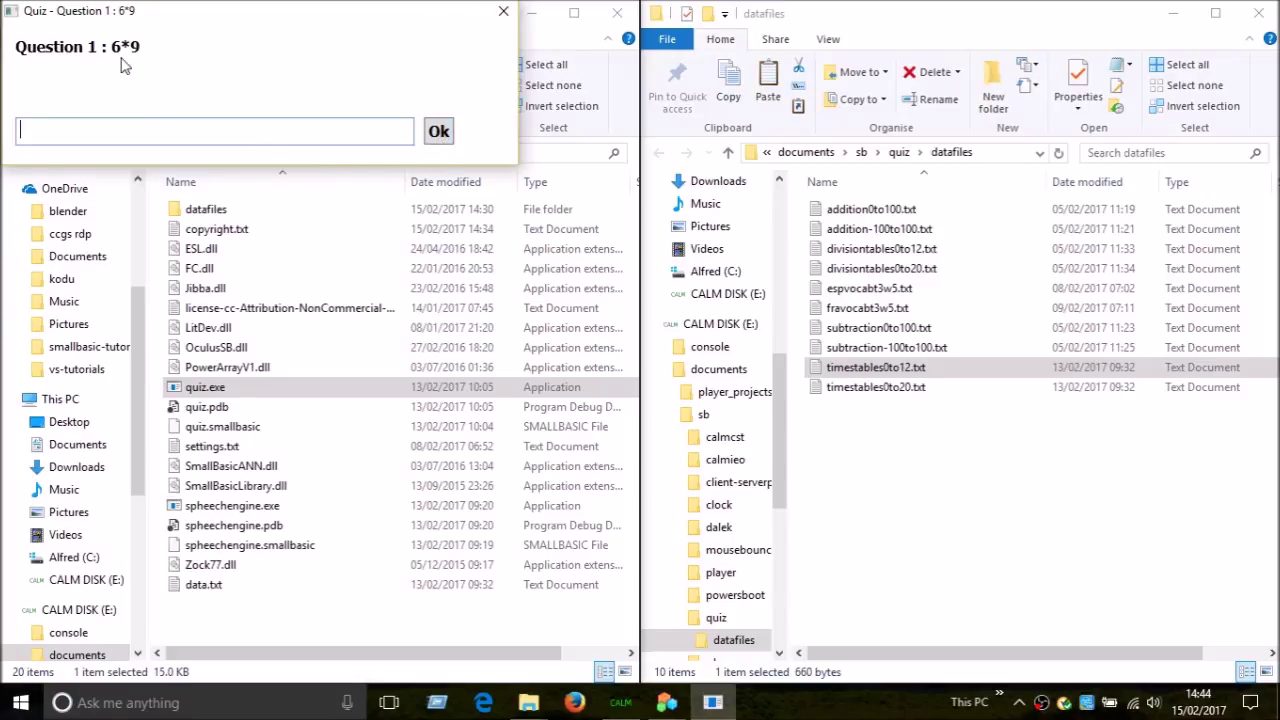
left_click(503, 11)
Permanently delete data.txt from the quiz folder
left_click(314, 586)
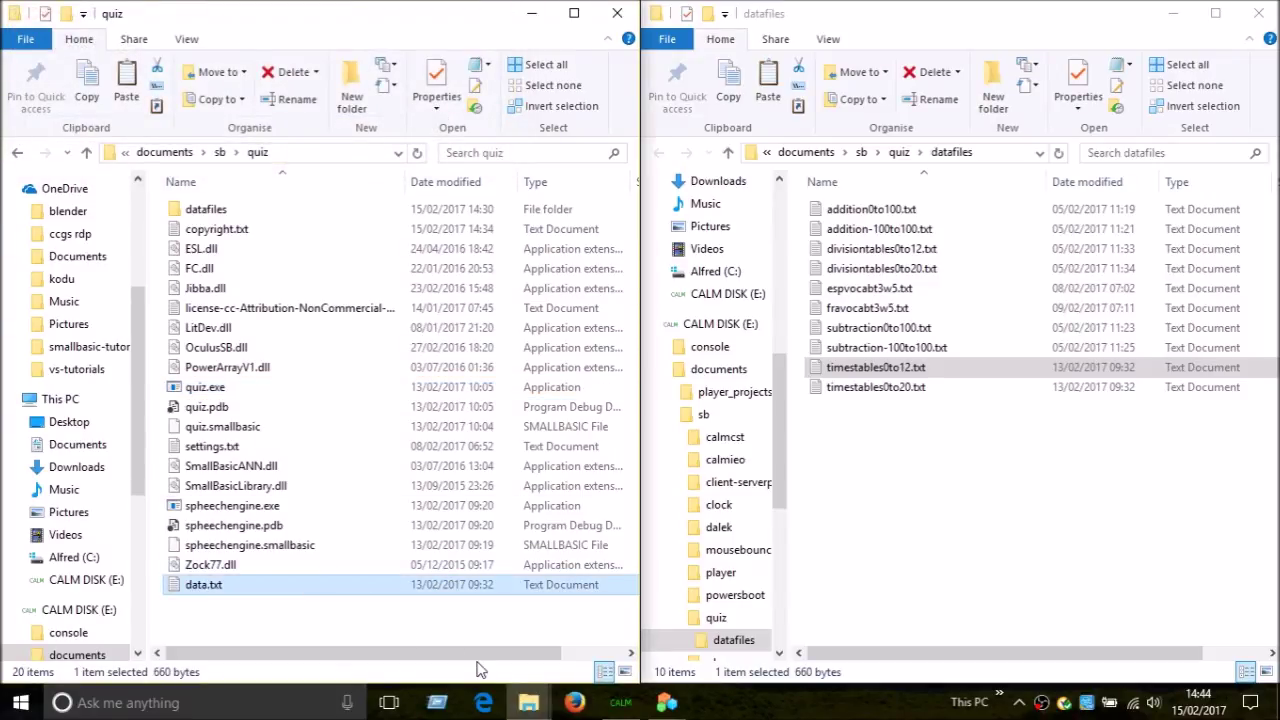
key("shift+Delete")
key("Return")
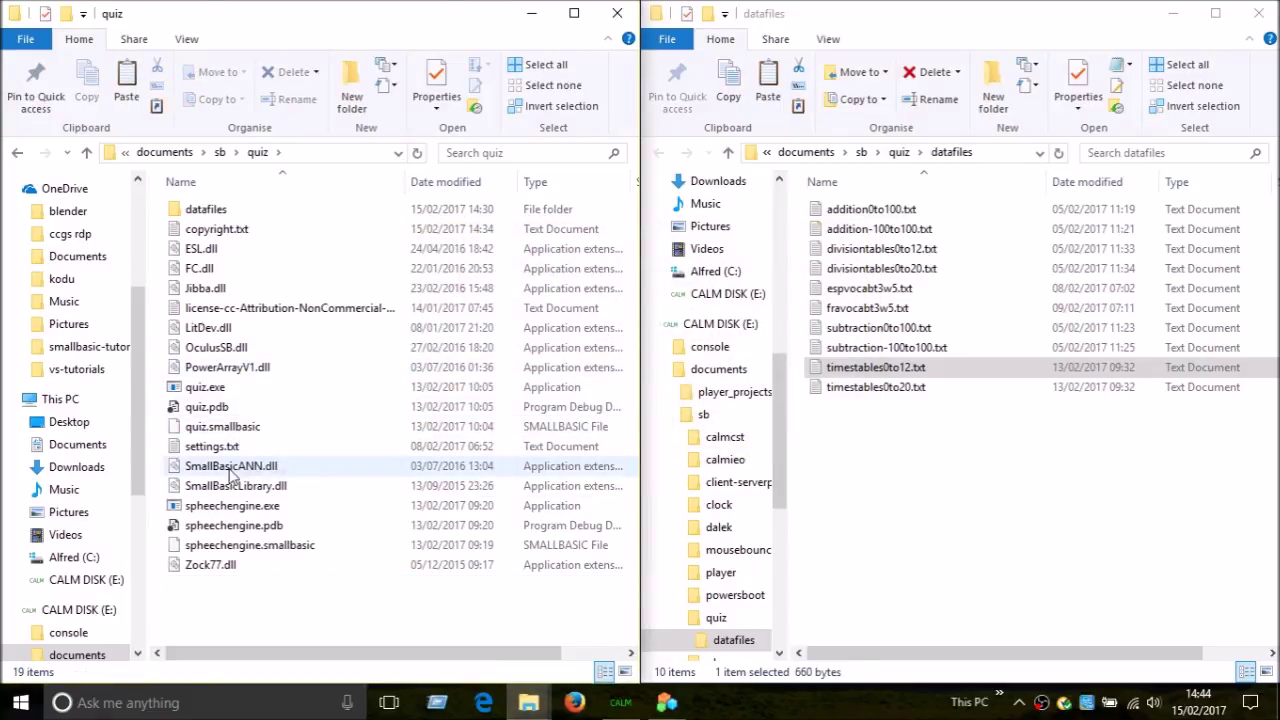
Launch quiz.exe again without data.txt in its folder and cancel the data file selection
double_click(230, 392)
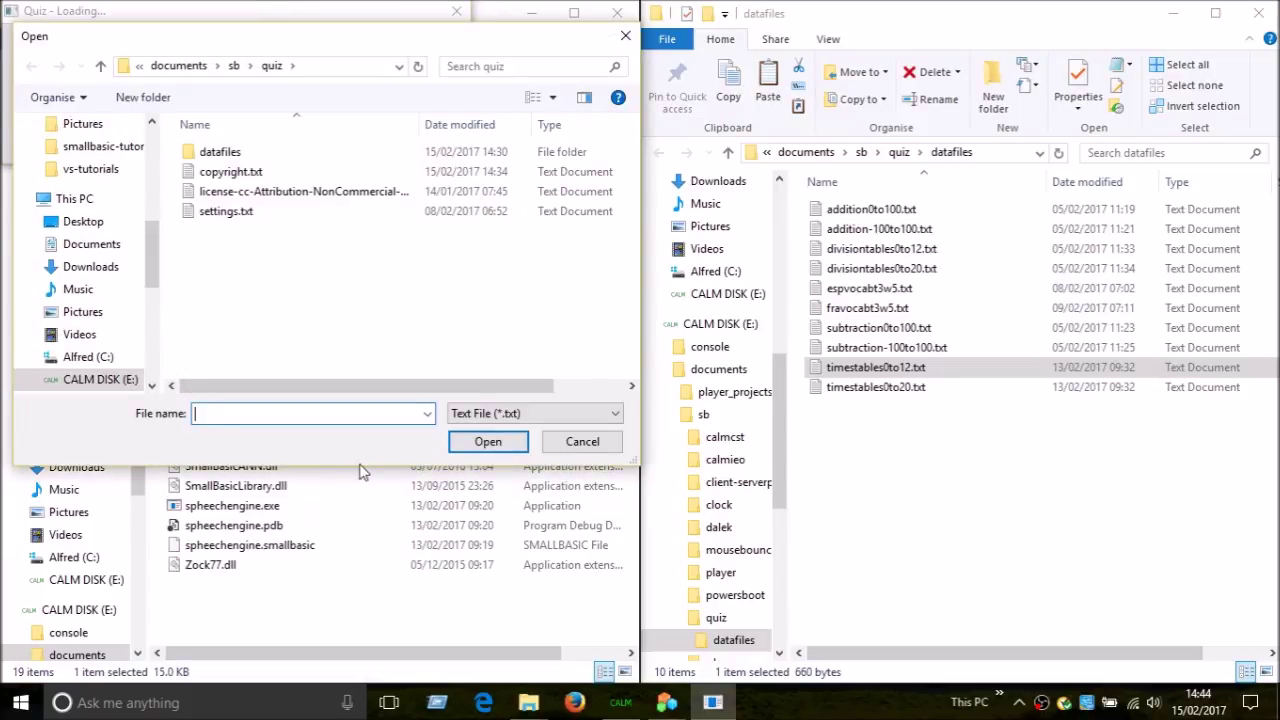
left_click(582, 441)
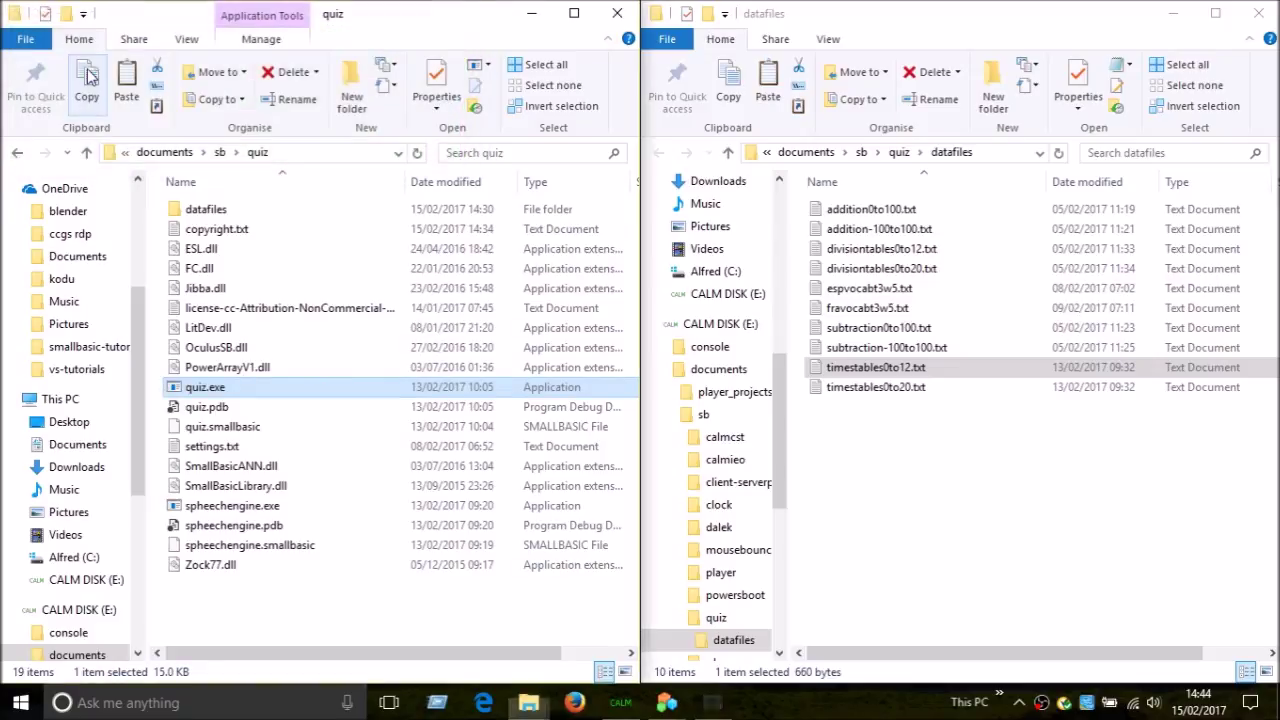
left_click(345, 600)
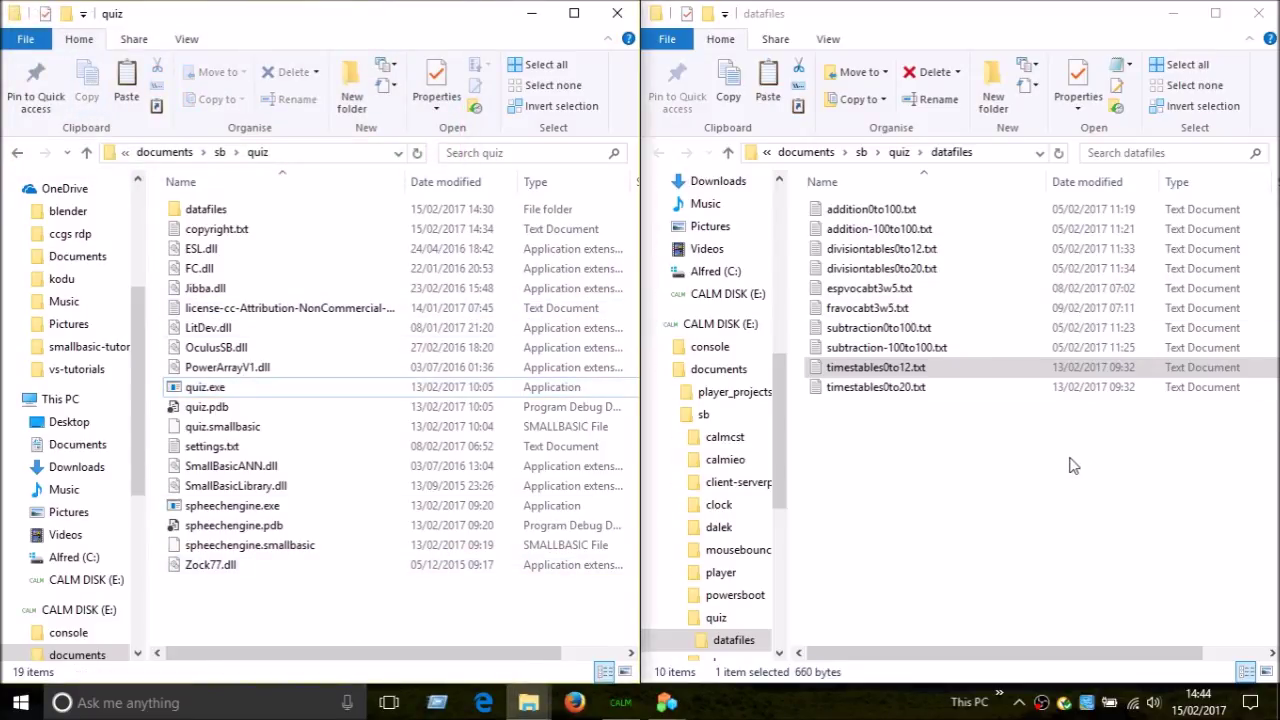
Show the quiz folder in the datafiles window and open the datafiles folder in the quiz window
left_click(1063, 494)
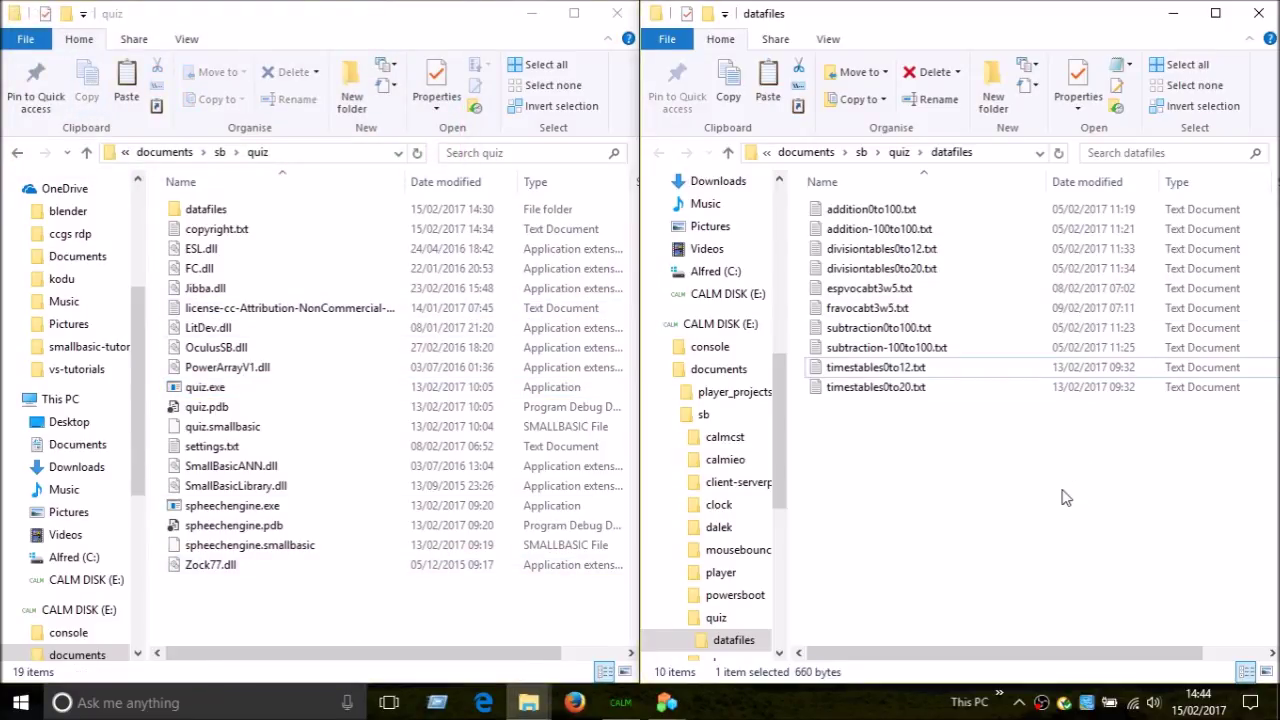
left_click(899, 152)
left_click(958, 615)
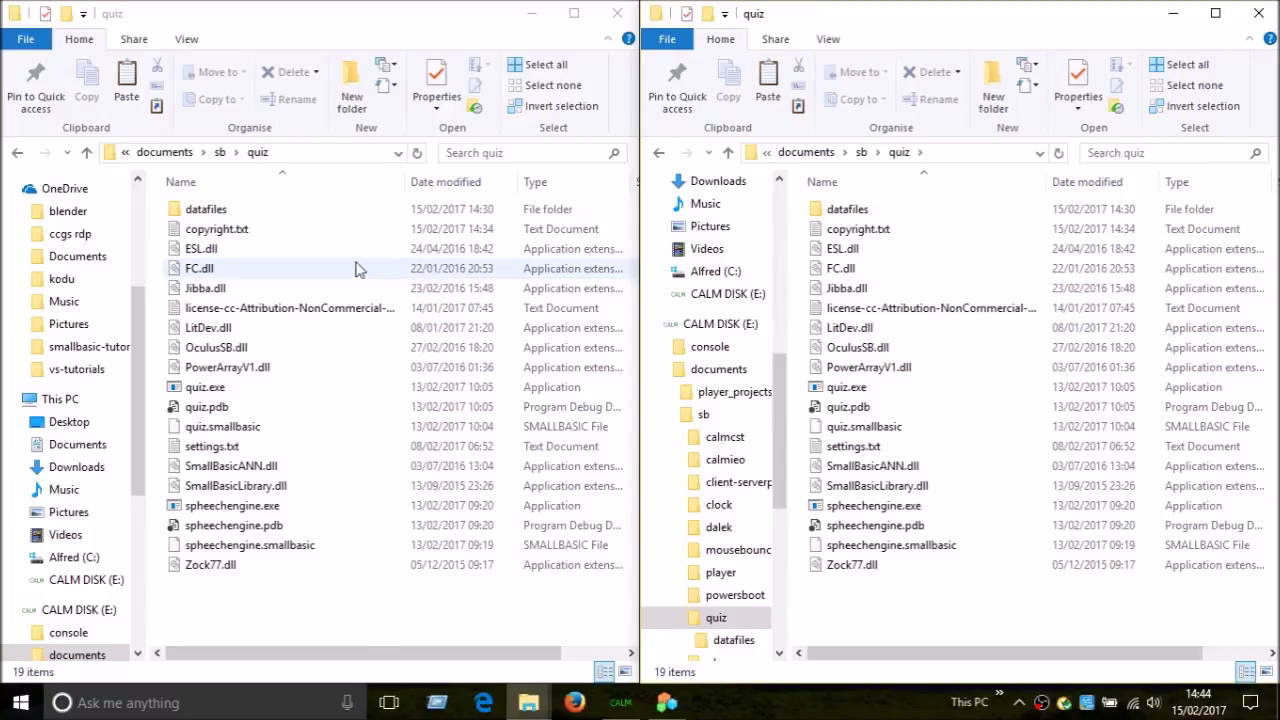
left_click(335, 214)
double_click(335, 214)
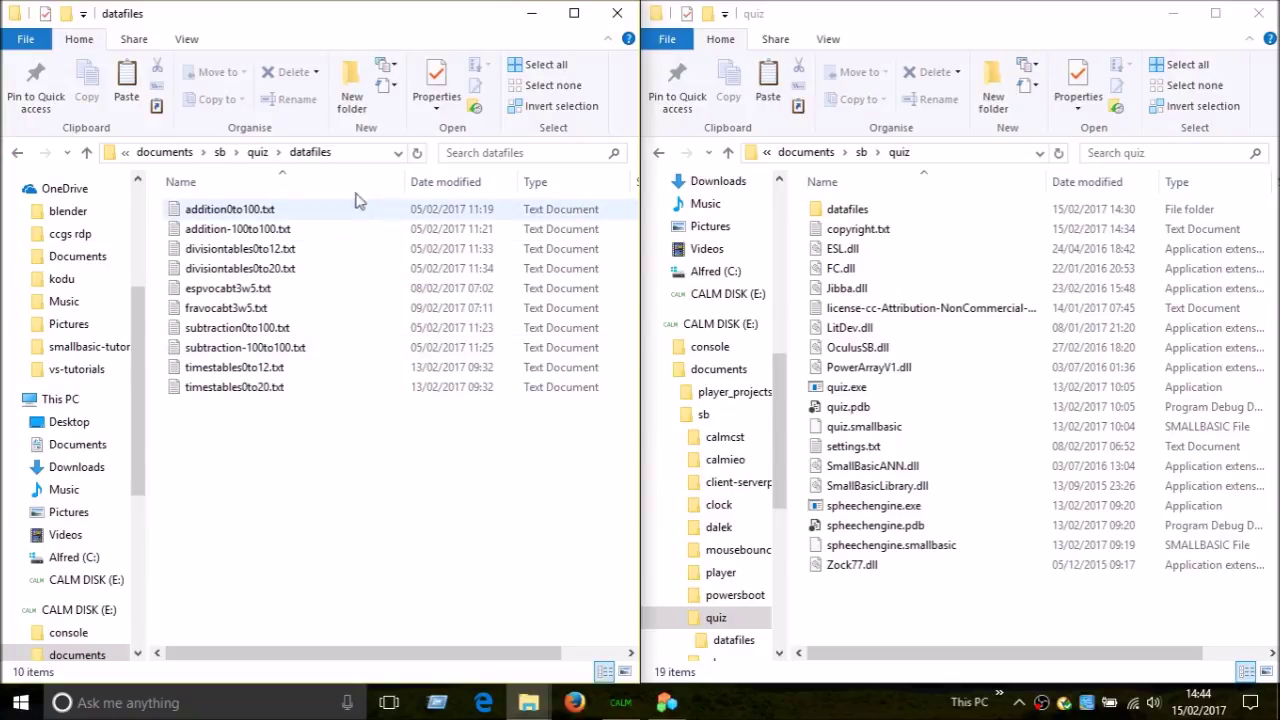
Return to the quiz folder and create a new text document there named questions.txt
left_click(258, 152)
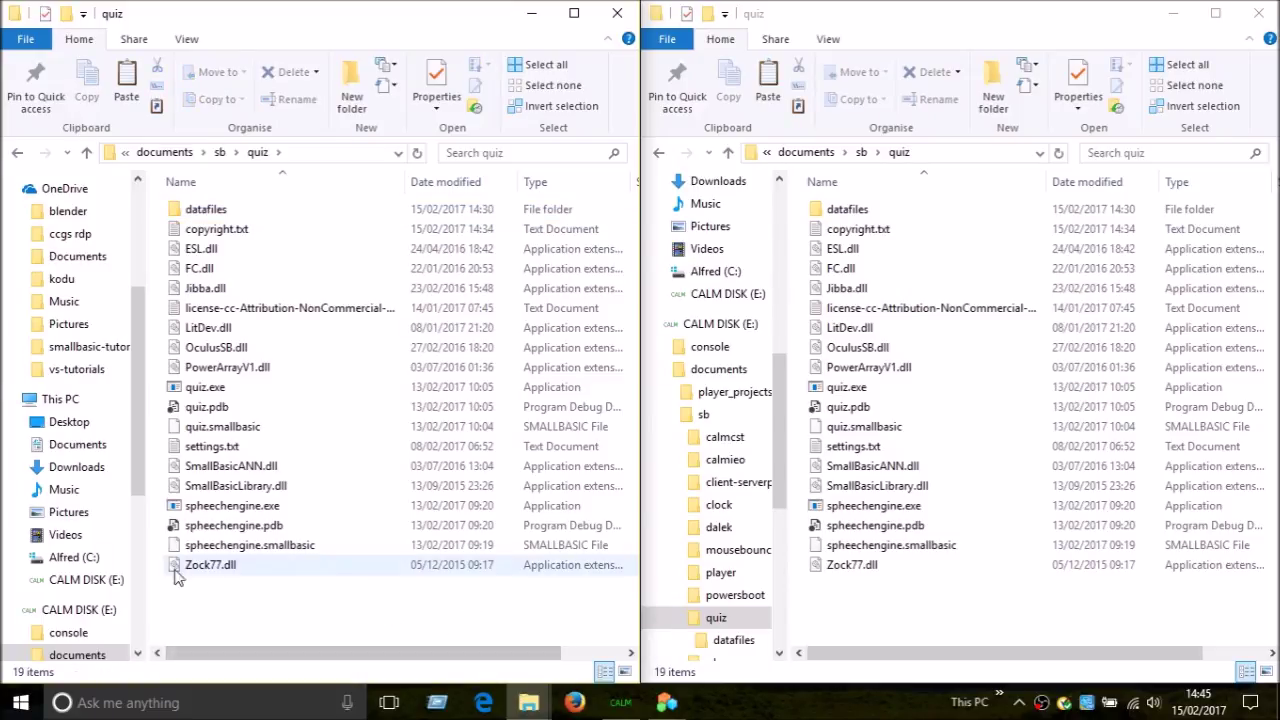
right_click(327, 657)
left_click(286, 603)
right_click(285, 603)
left_click(270, 606)
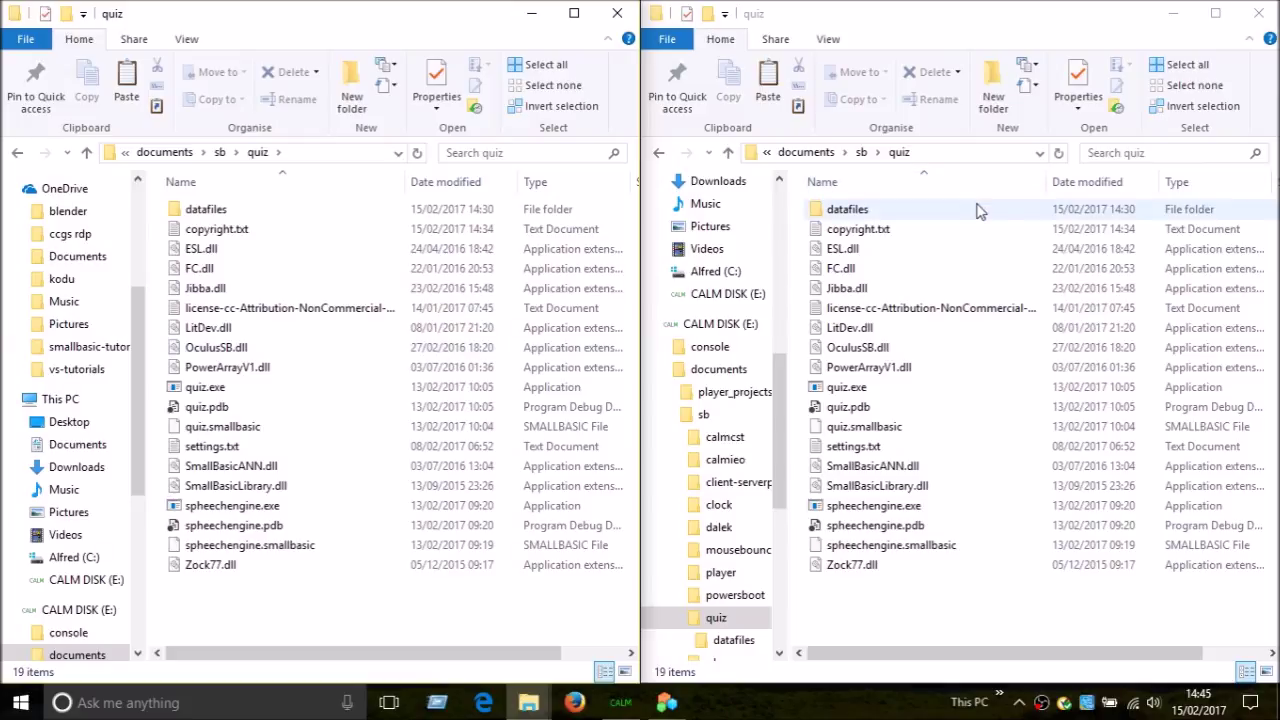
right_click(223, 631)
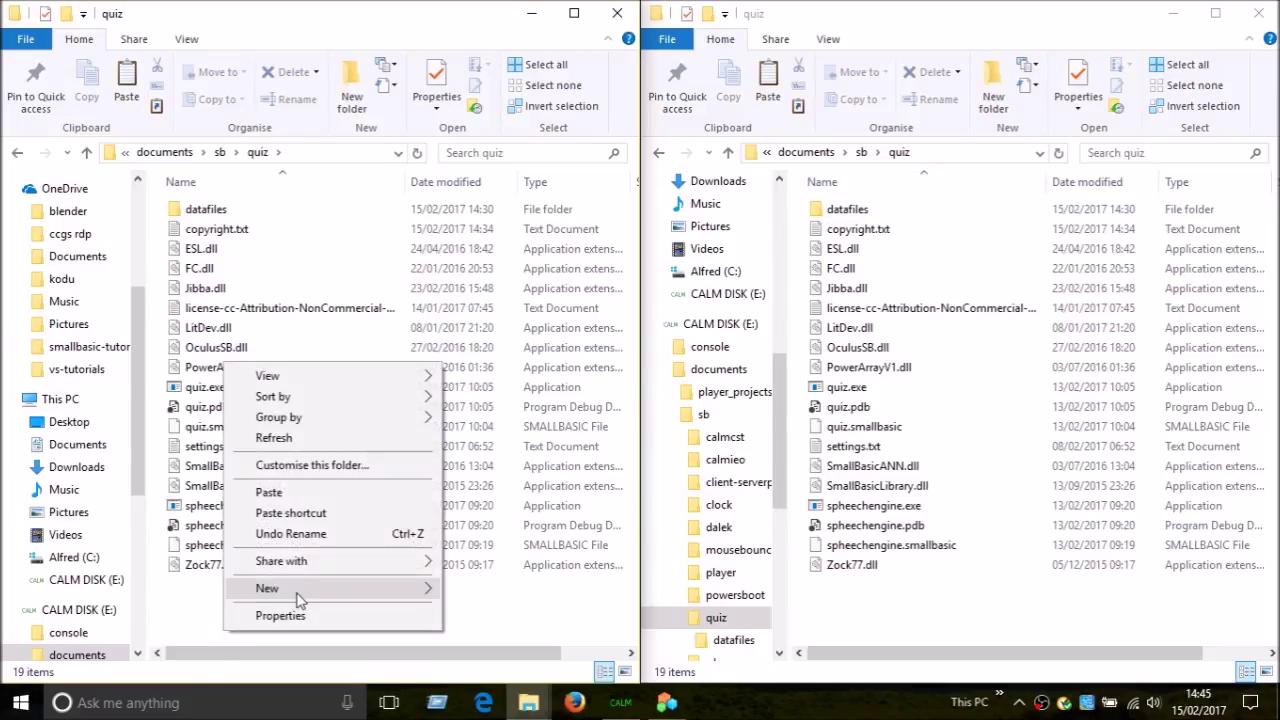
mouse_move(299, 599)
left_click(470, 545)
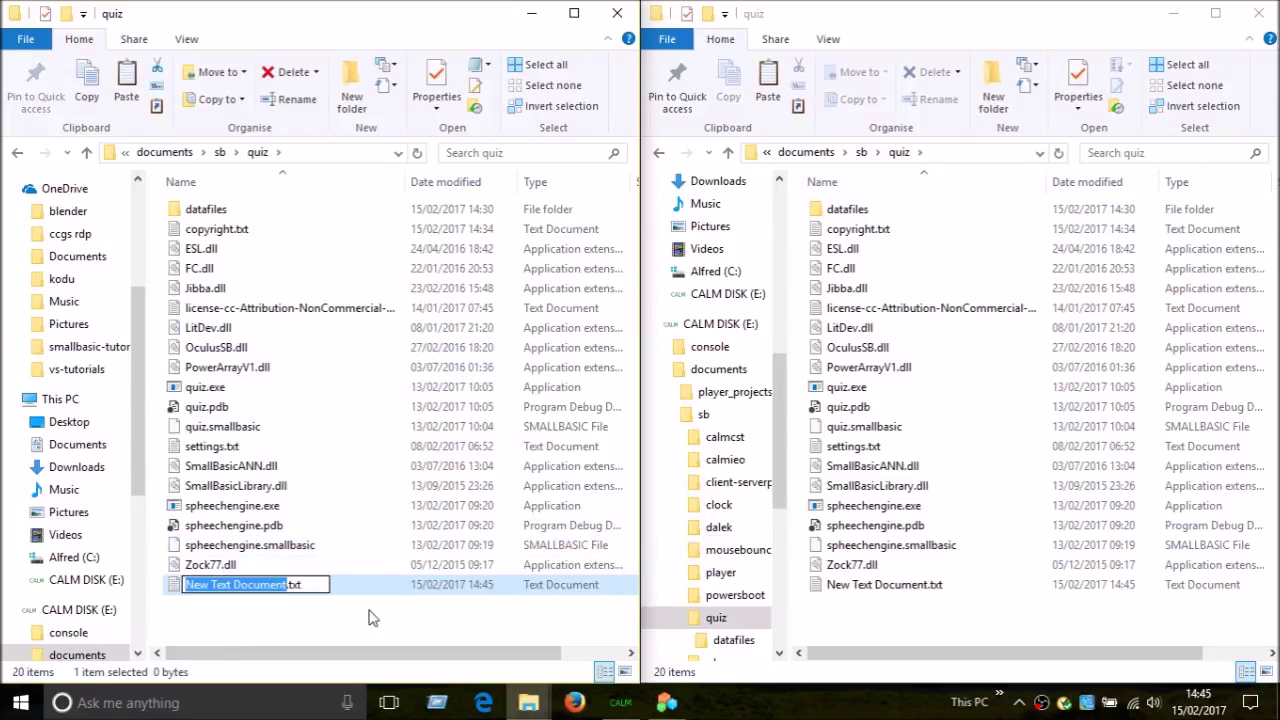
key("BackSpace")
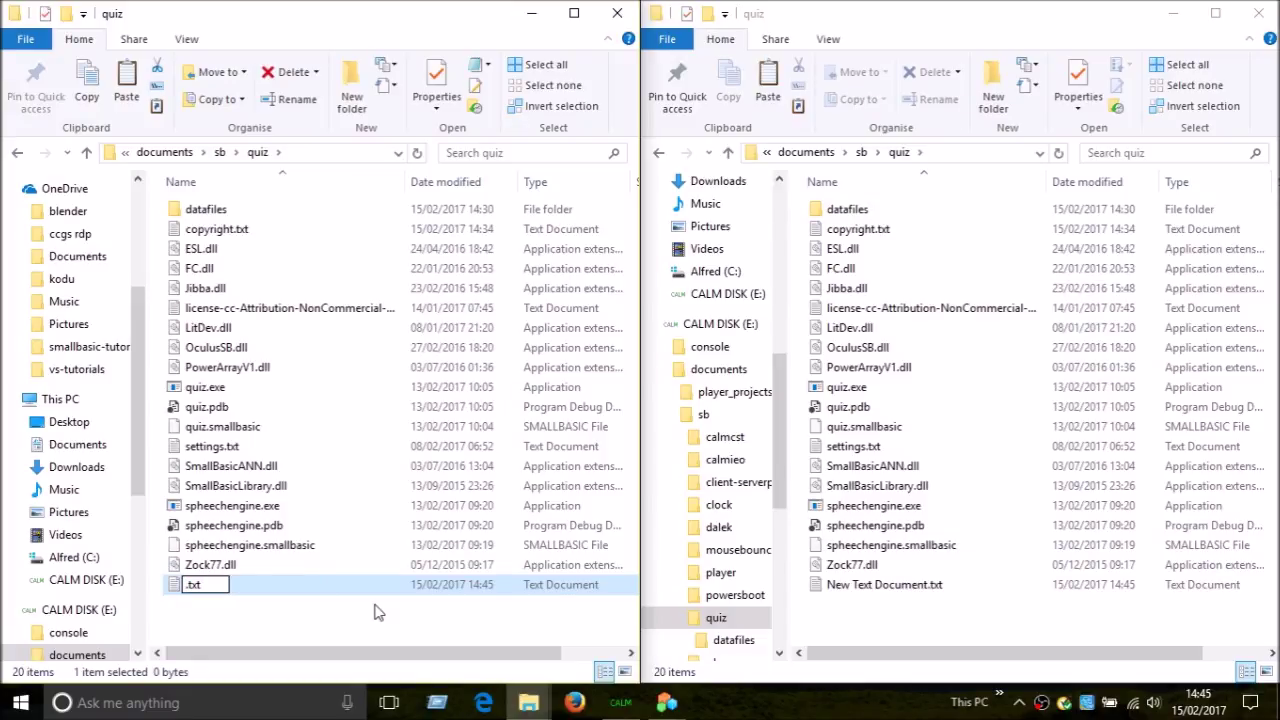
type("questions")
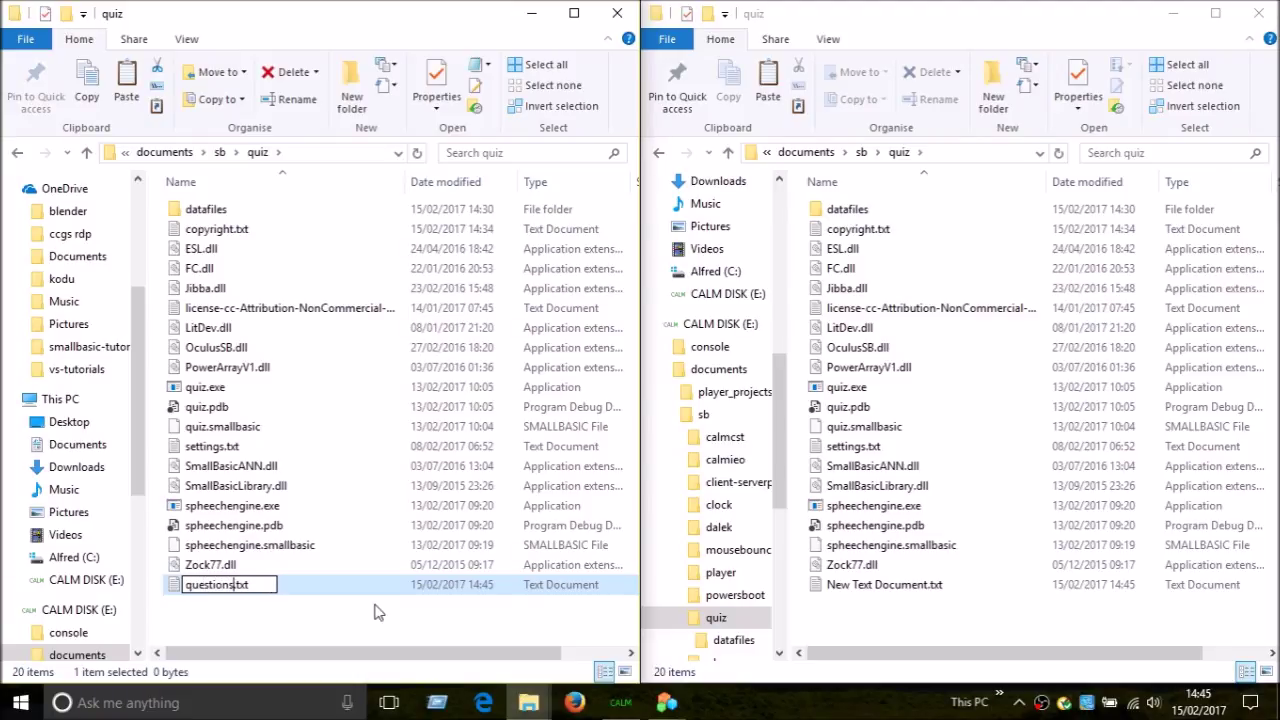
key("Return")
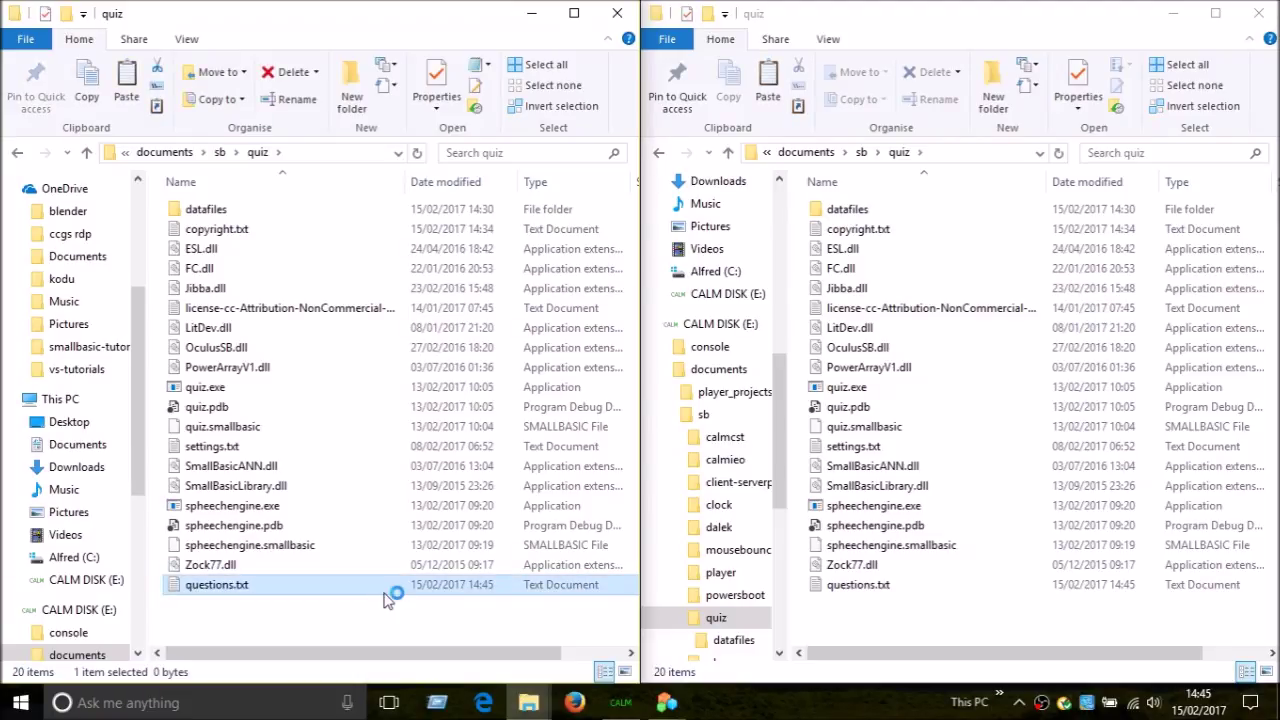
Open questions.txt and write the first question, "what is the second leter of the alphabet"
left_click_drag(566, 152, 709, 243)
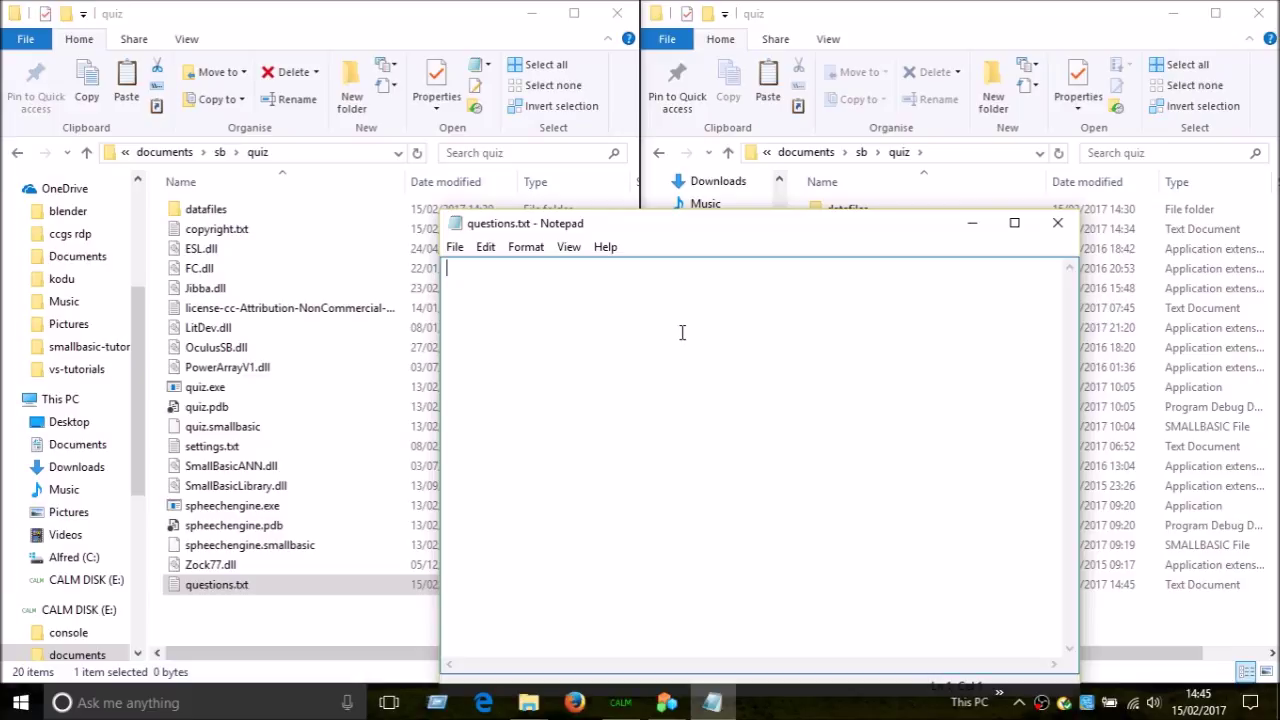
type("what")
type(" doe")
key("BackSpace")
key("BackSpace")
key("BackSpace")
key("BackSpace")
type("is the second")
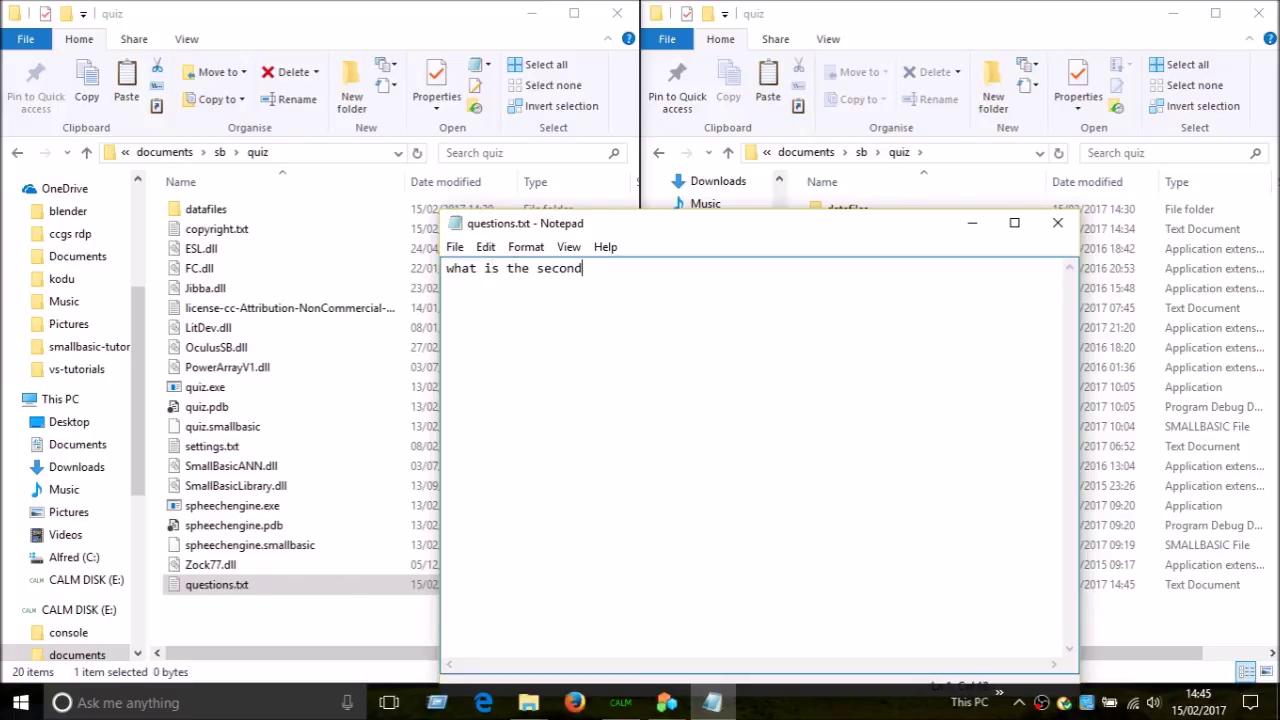
type(" leter of the alphabet")
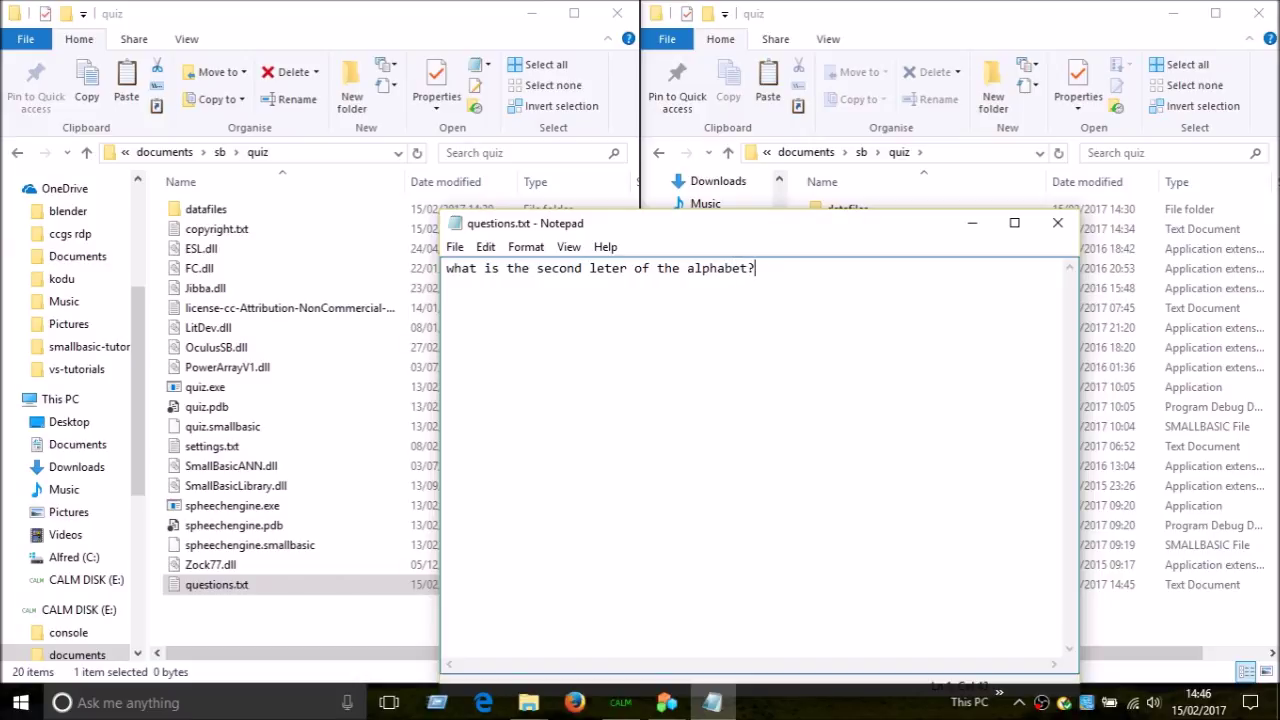
End the question with "?=b;", correct "leter" to "letter" and save questions.txt
type("?=")
type("b;")
left_click(778, 268)
left_click(770, 268)
left_click(604, 268)
type("t")
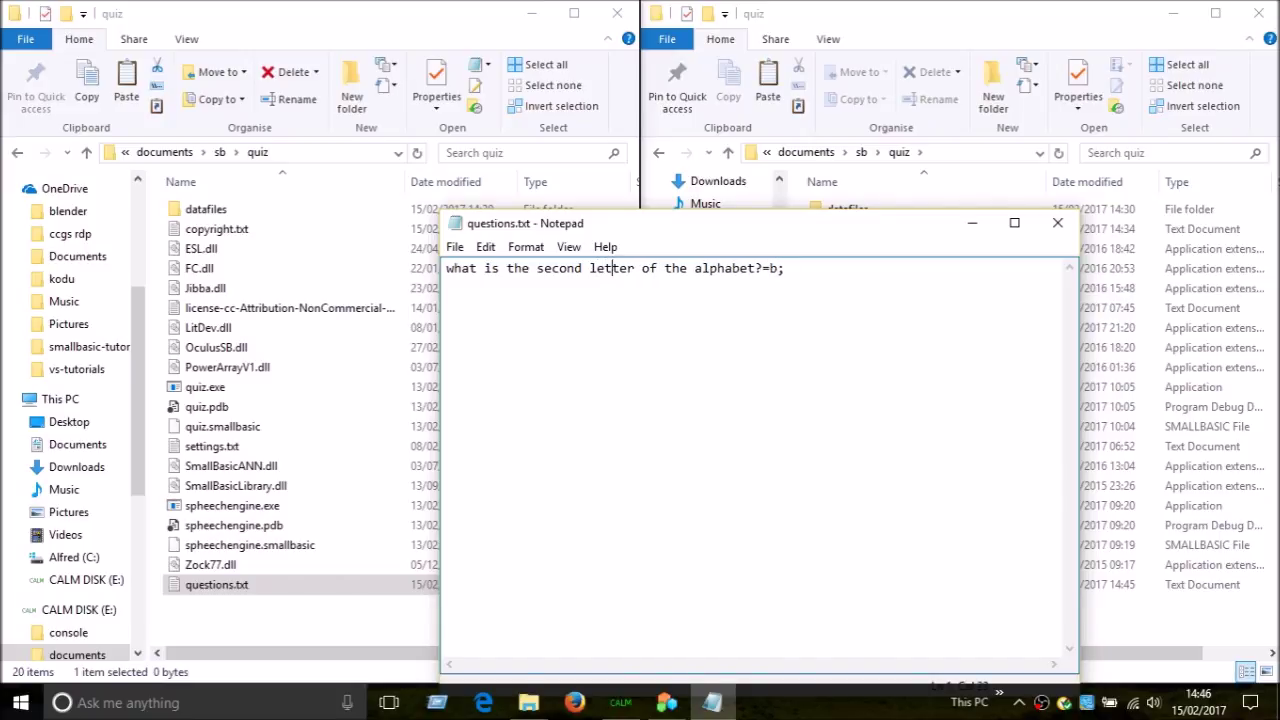
left_click(786, 268)
key("ctrl+s")
Launch quiz.exe with questions.txt as its data file, answer the first question with b and close the quiz at the second question
left_click_drag(223, 586, 242, 390)
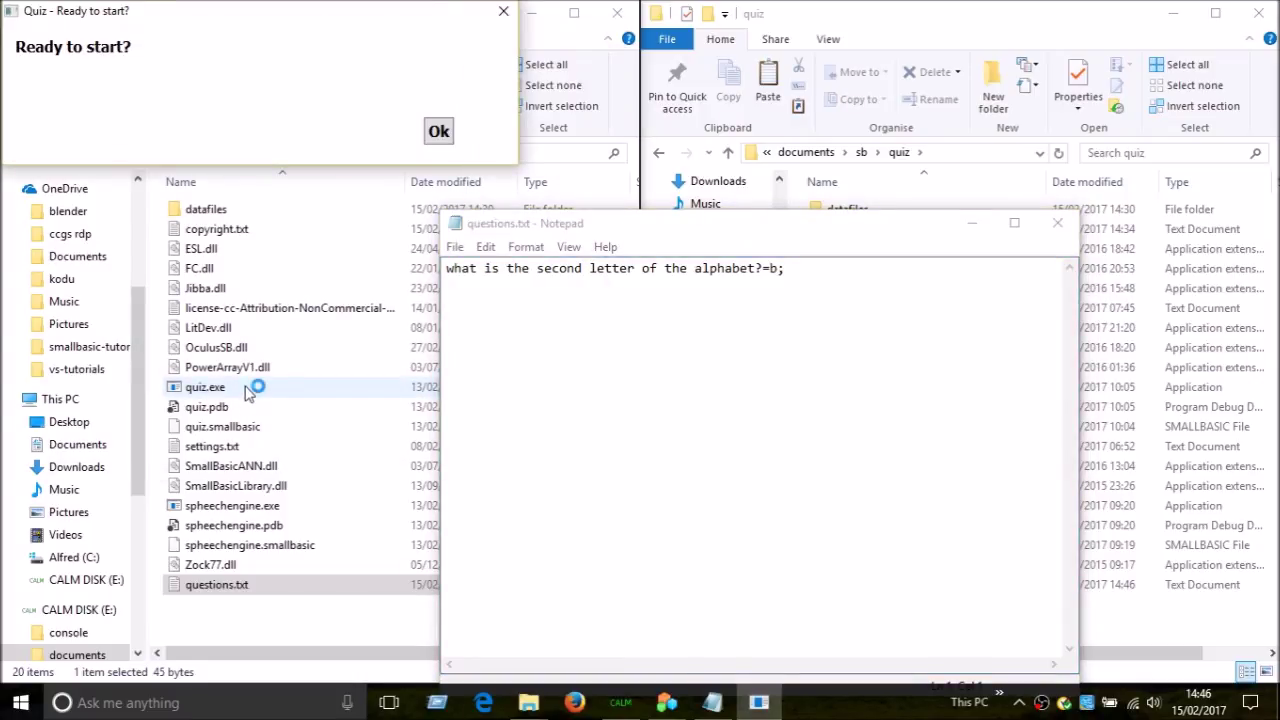
left_click(440, 133)
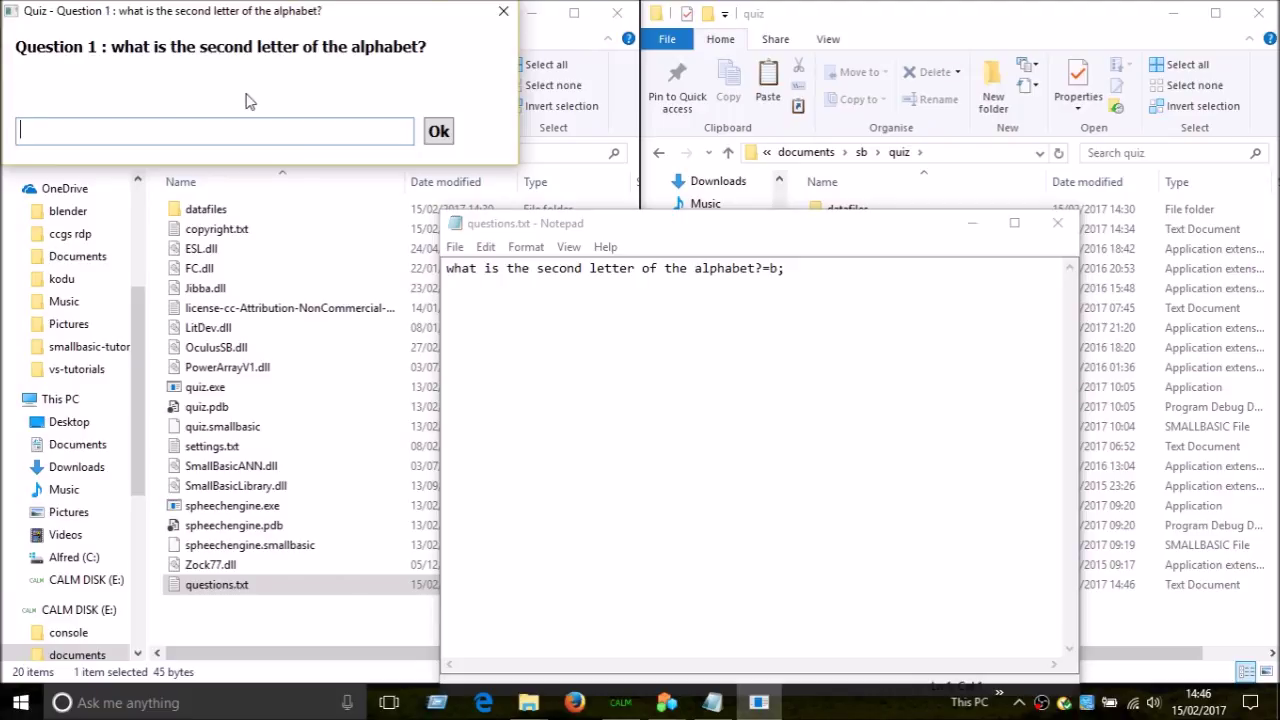
type("b")
key("Return")
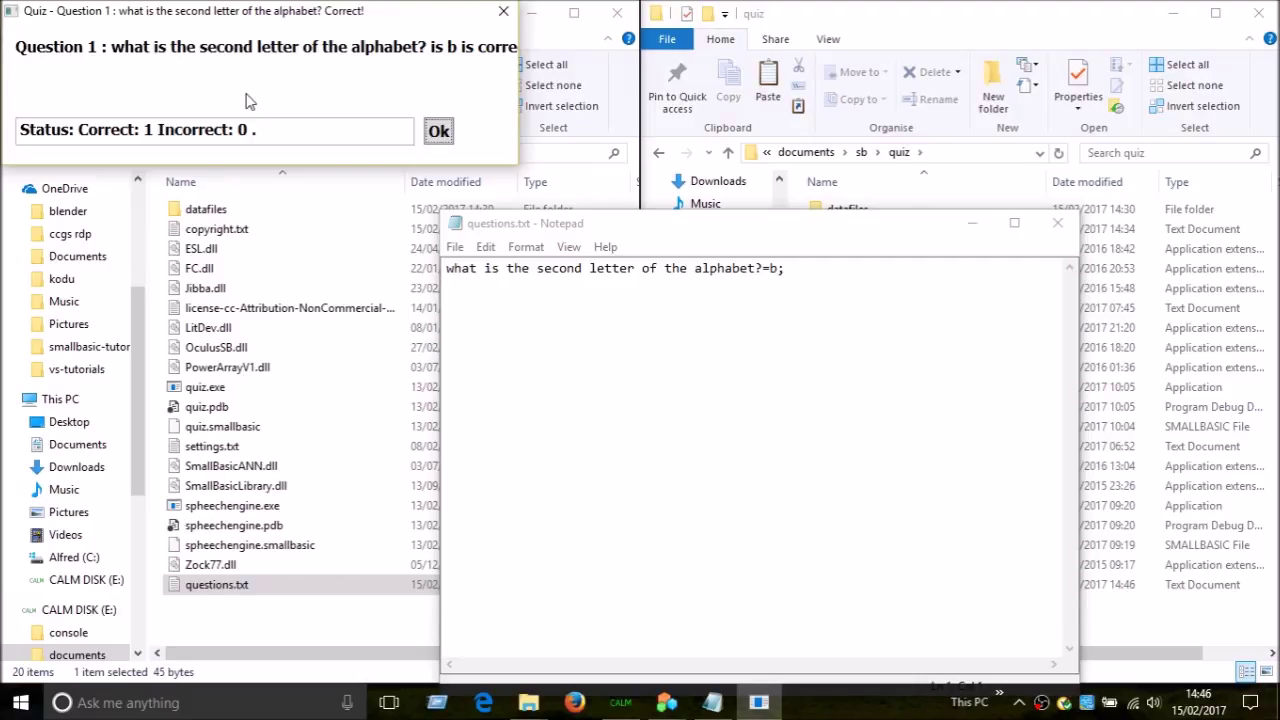
key("Return")
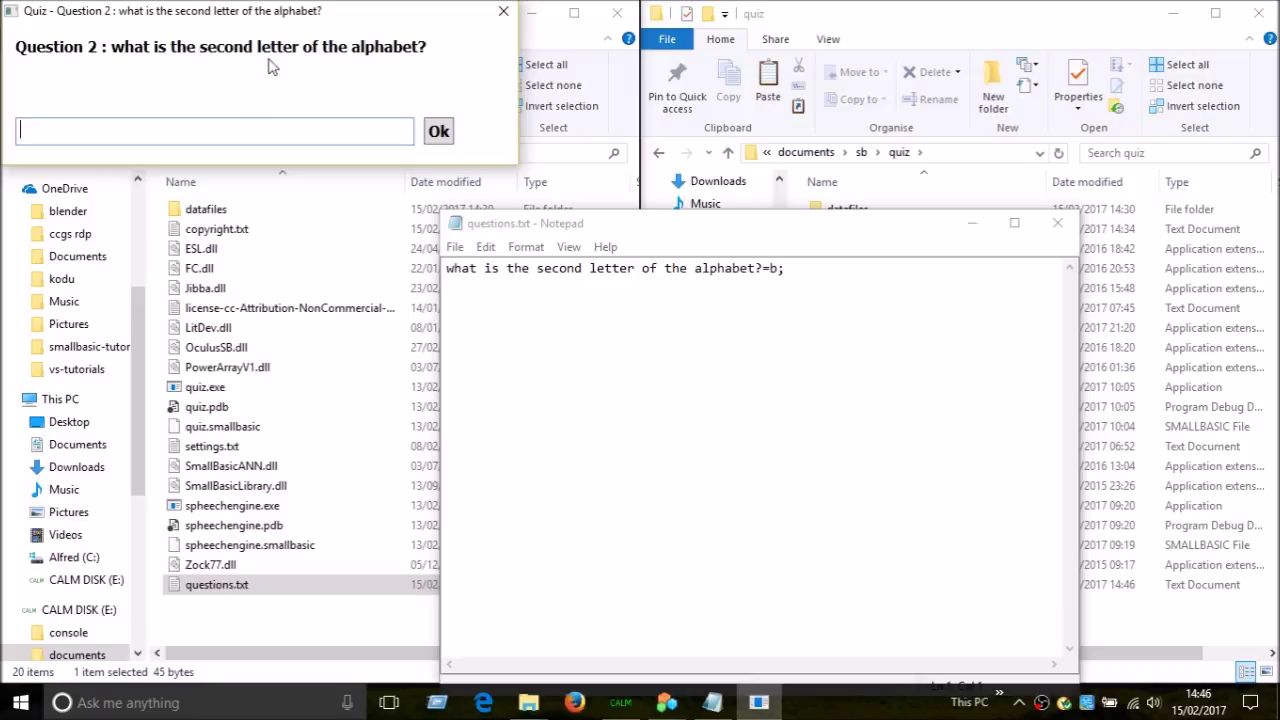
left_click(503, 14)
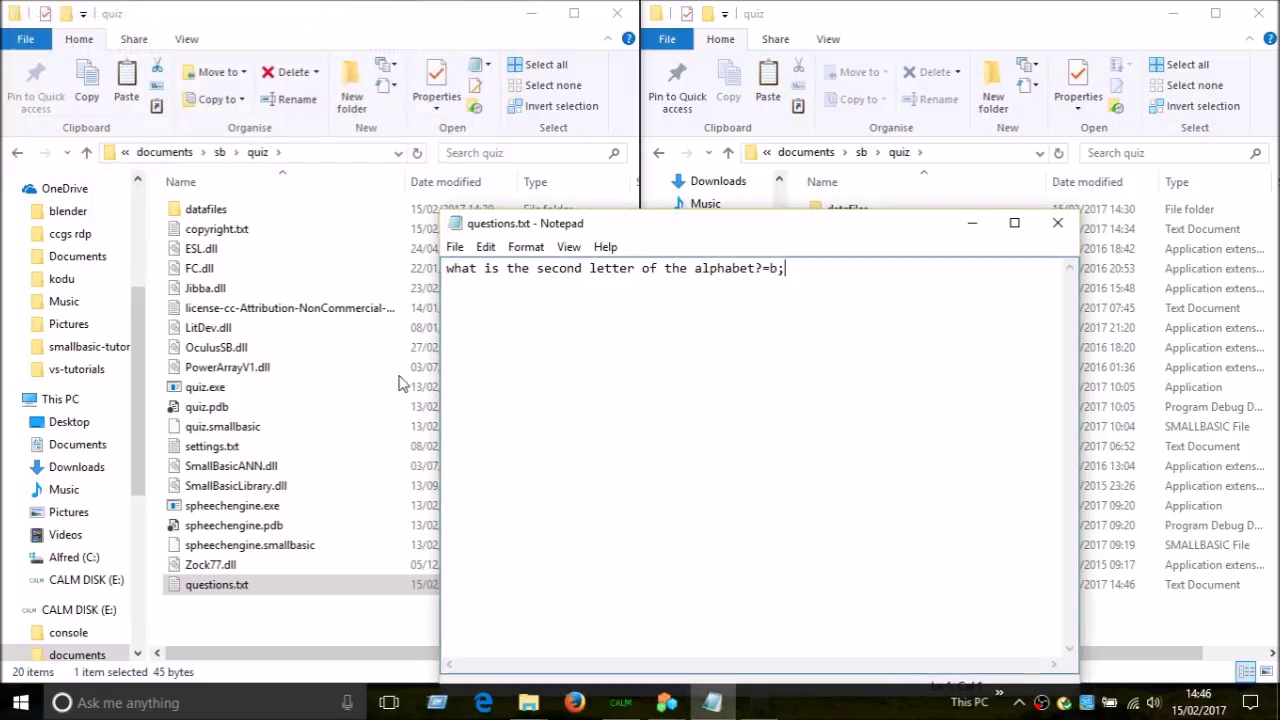
Remove the question mark from the first question and append "what is the other spelling of there=their;" to questions.txt
left_click_drag(852, 279, 590, 272)
left_click(834, 271)
type("what is ")
type("the other")
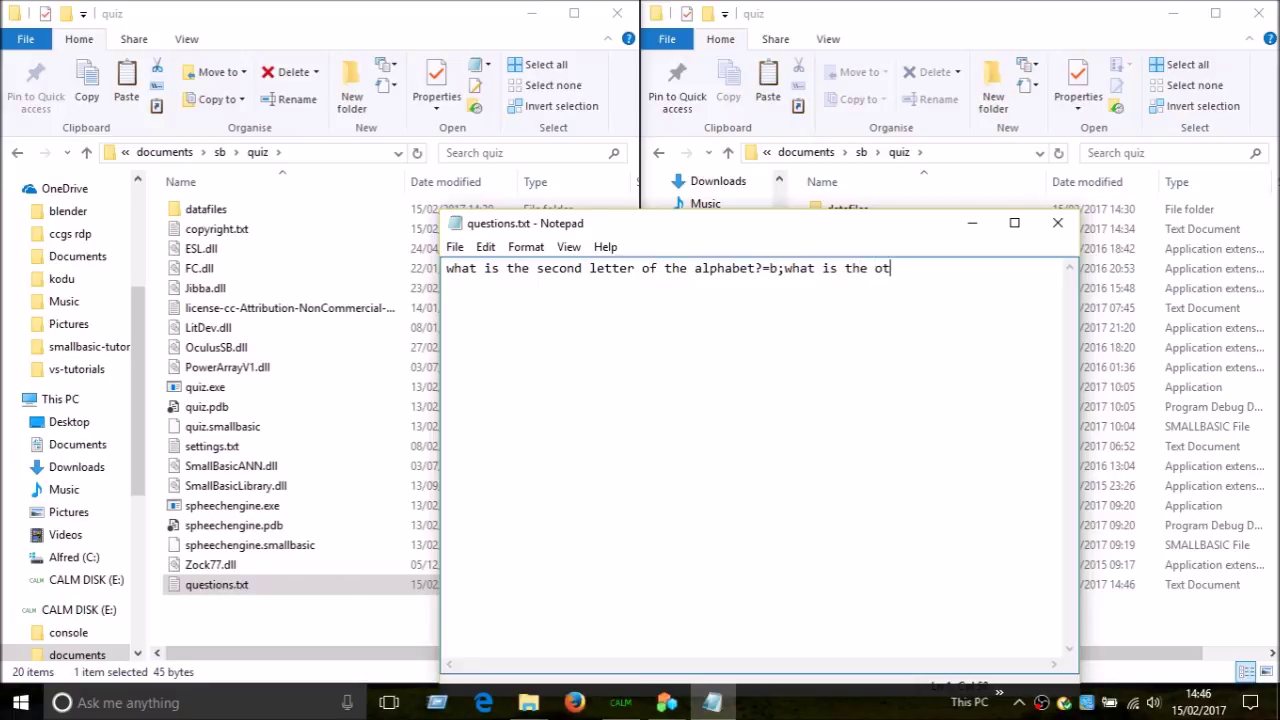
left_click(816, 268)
key("BackSpace")
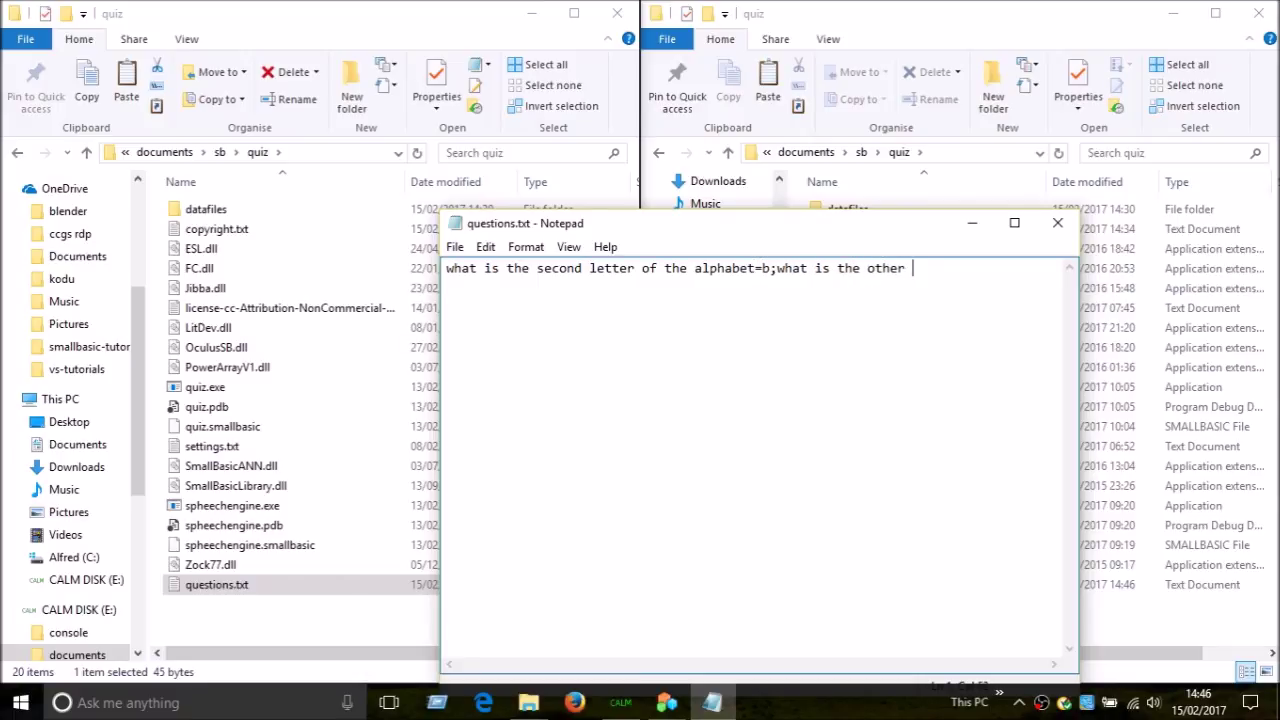
type("spelling of there")
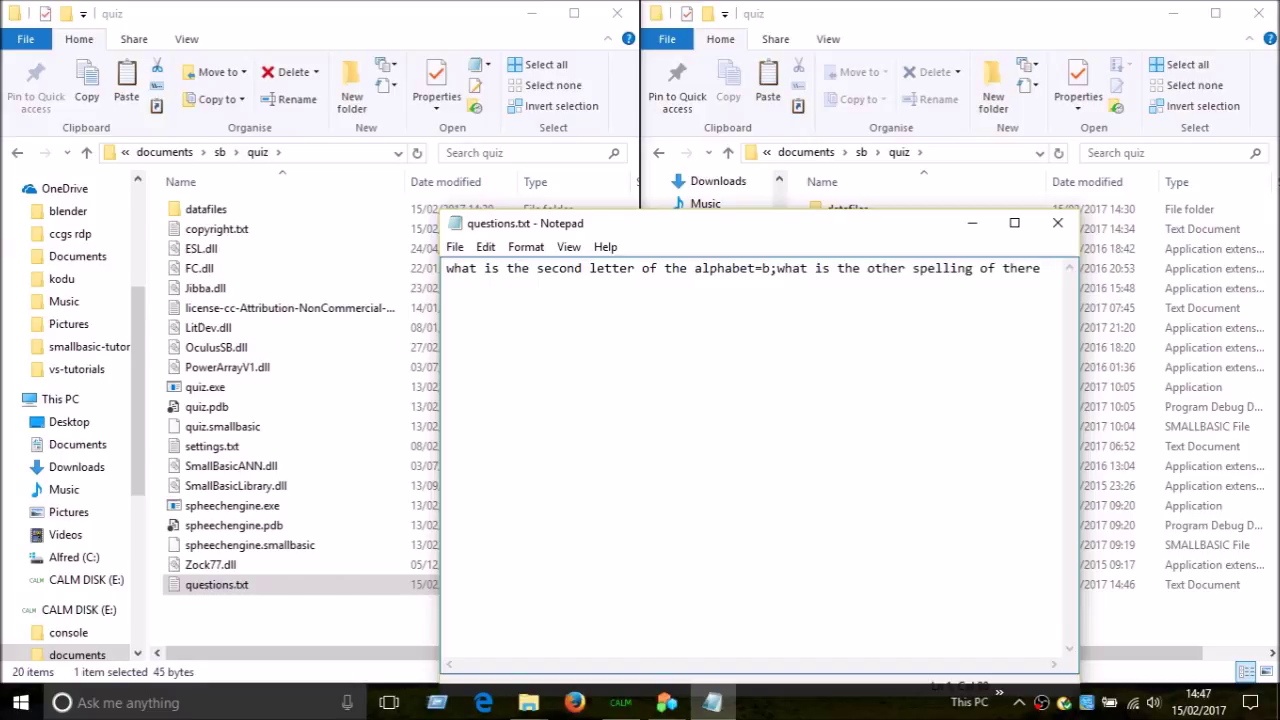
type("=their")
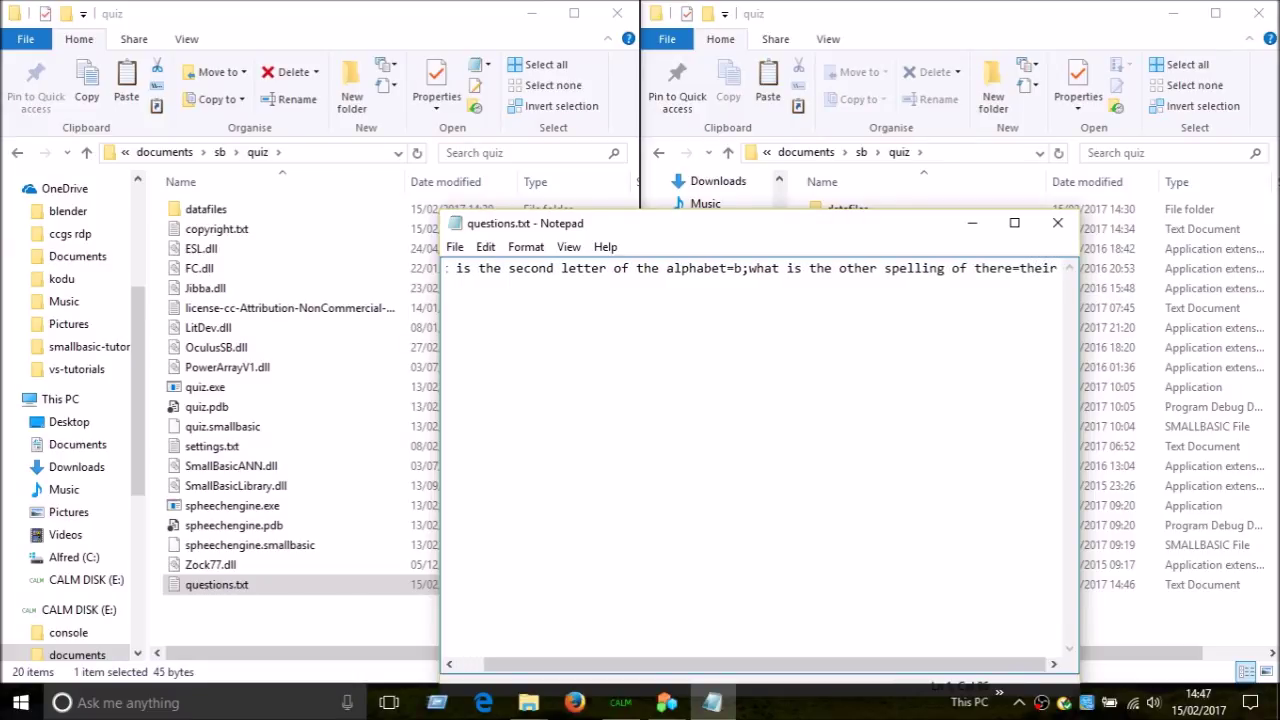
type(";")
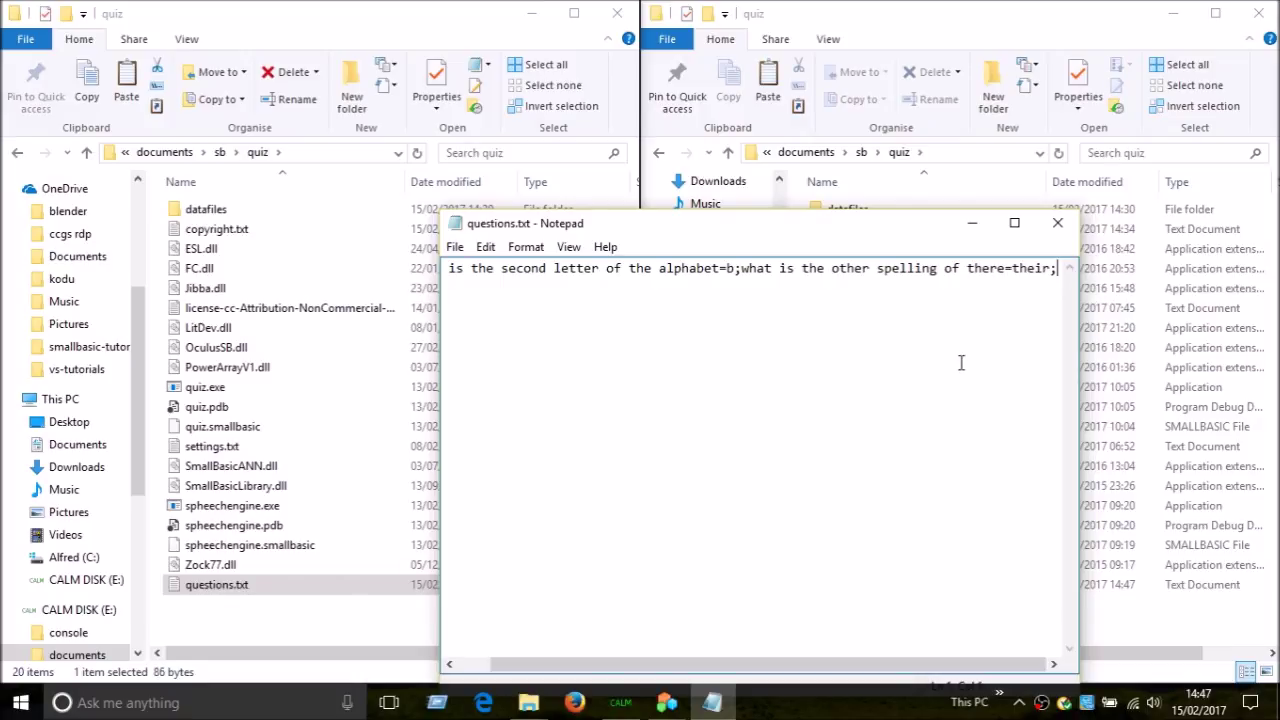
Append the third question "what does gg mean=good game;" and save questions.txt
type("wha")
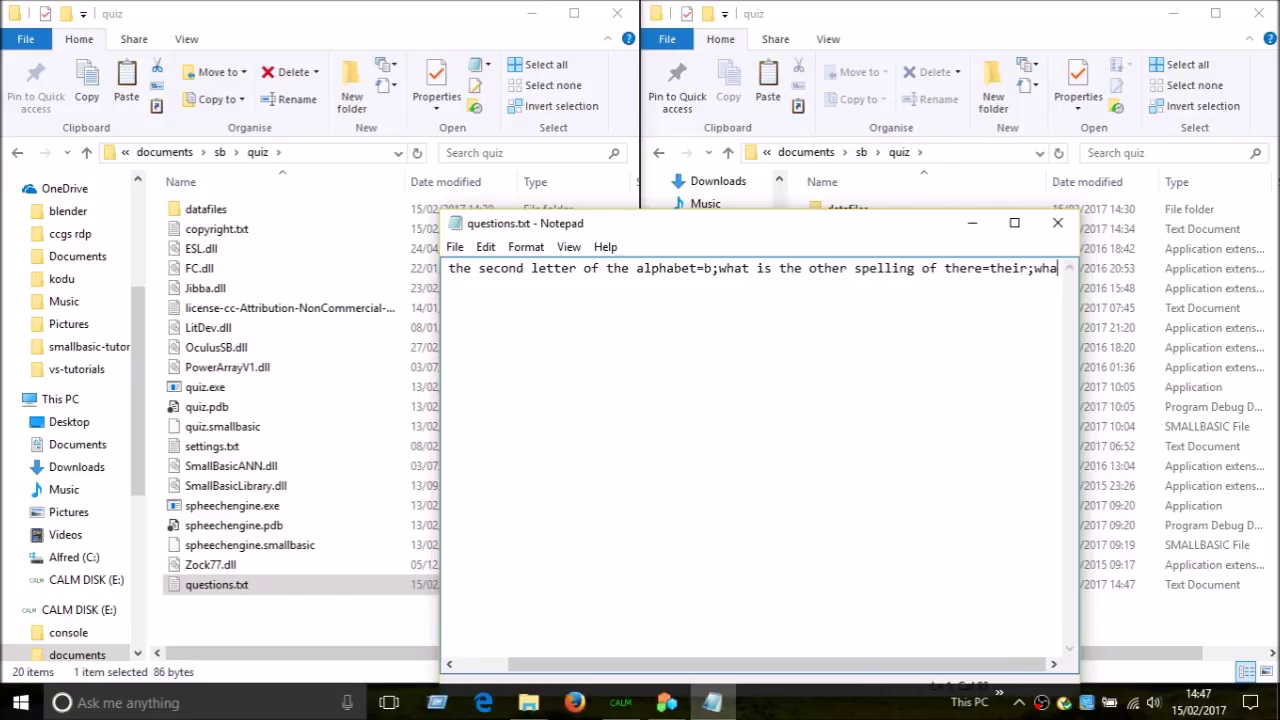
type("t does ")
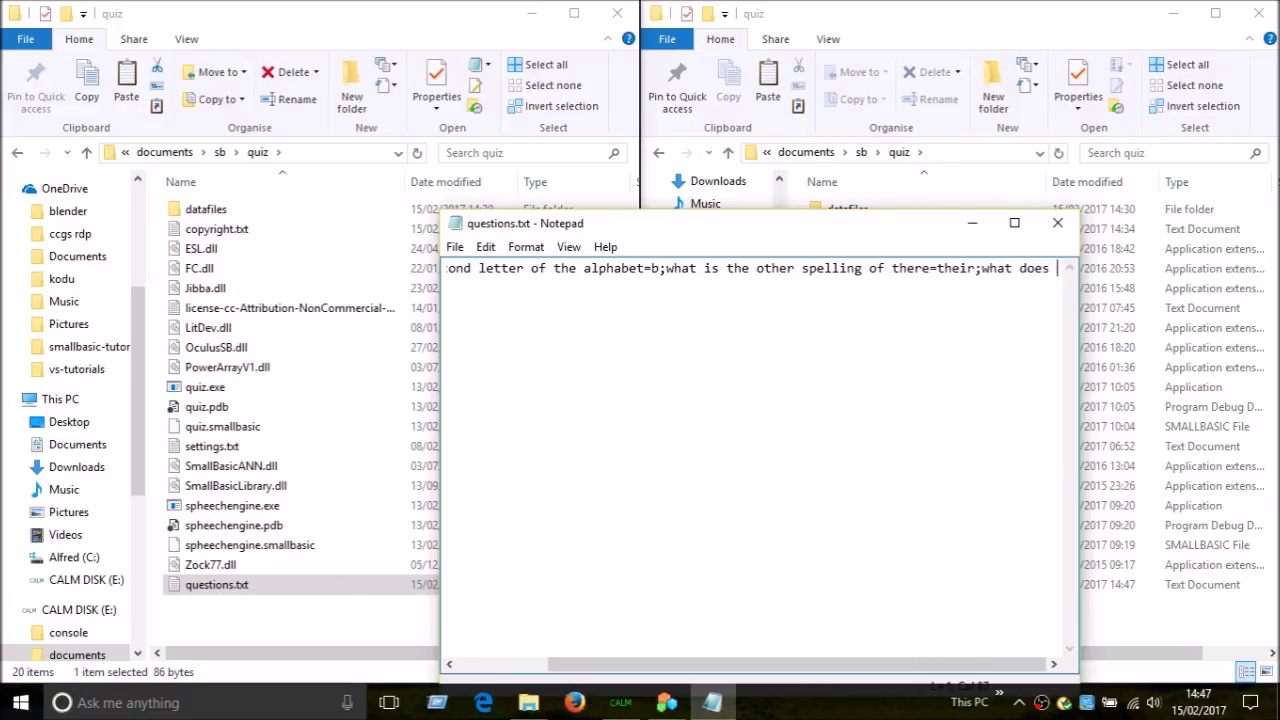
type("gg mean")
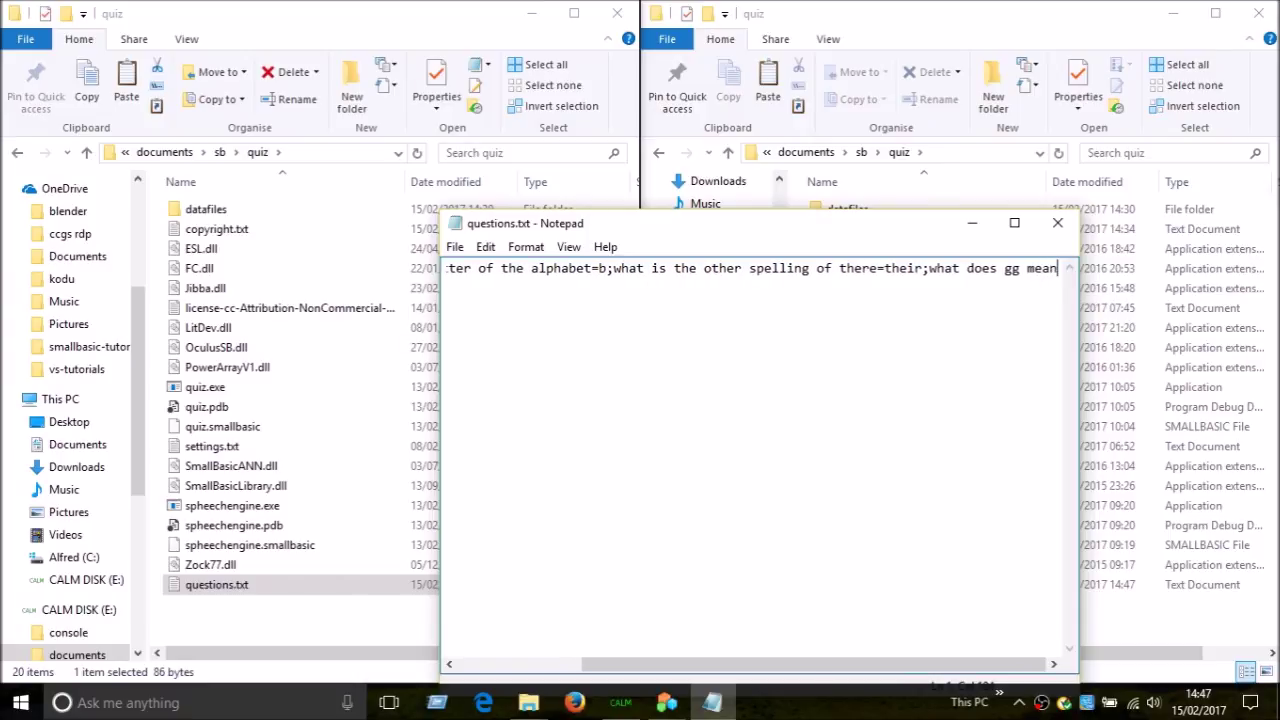
type(";")
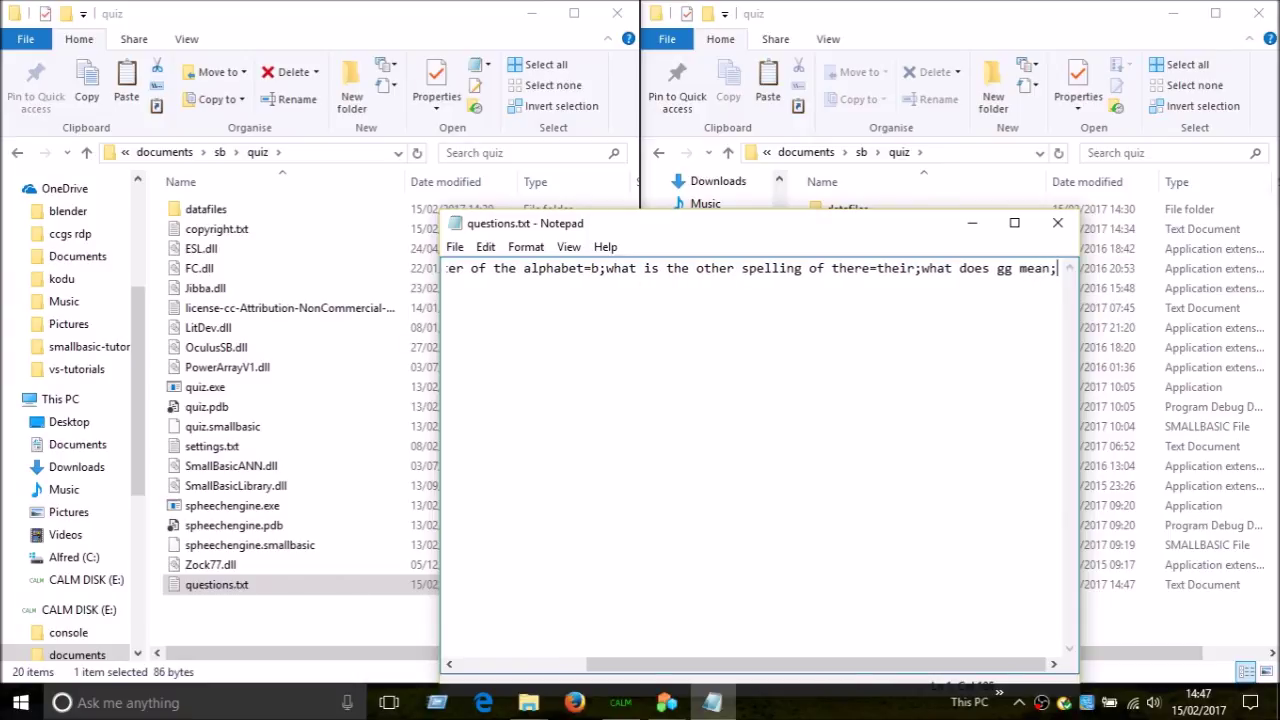
key("BackSpace")
type("=")
type("good ga;")
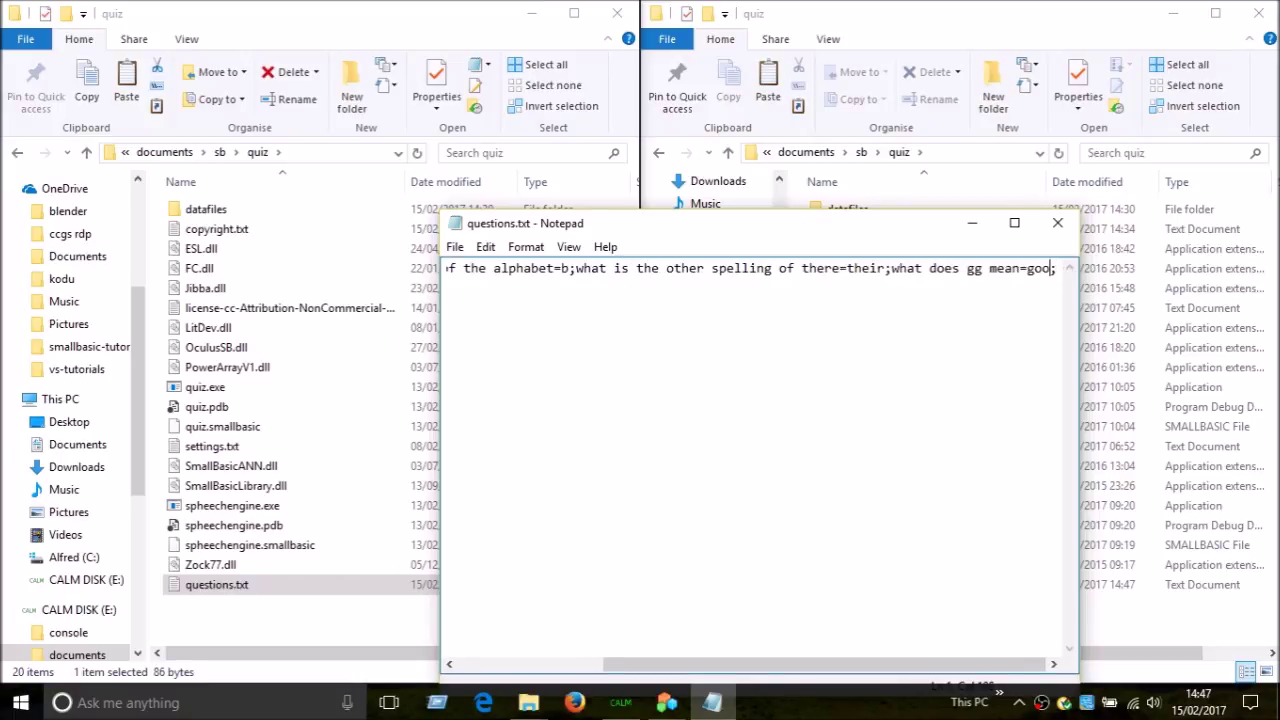
type("me")
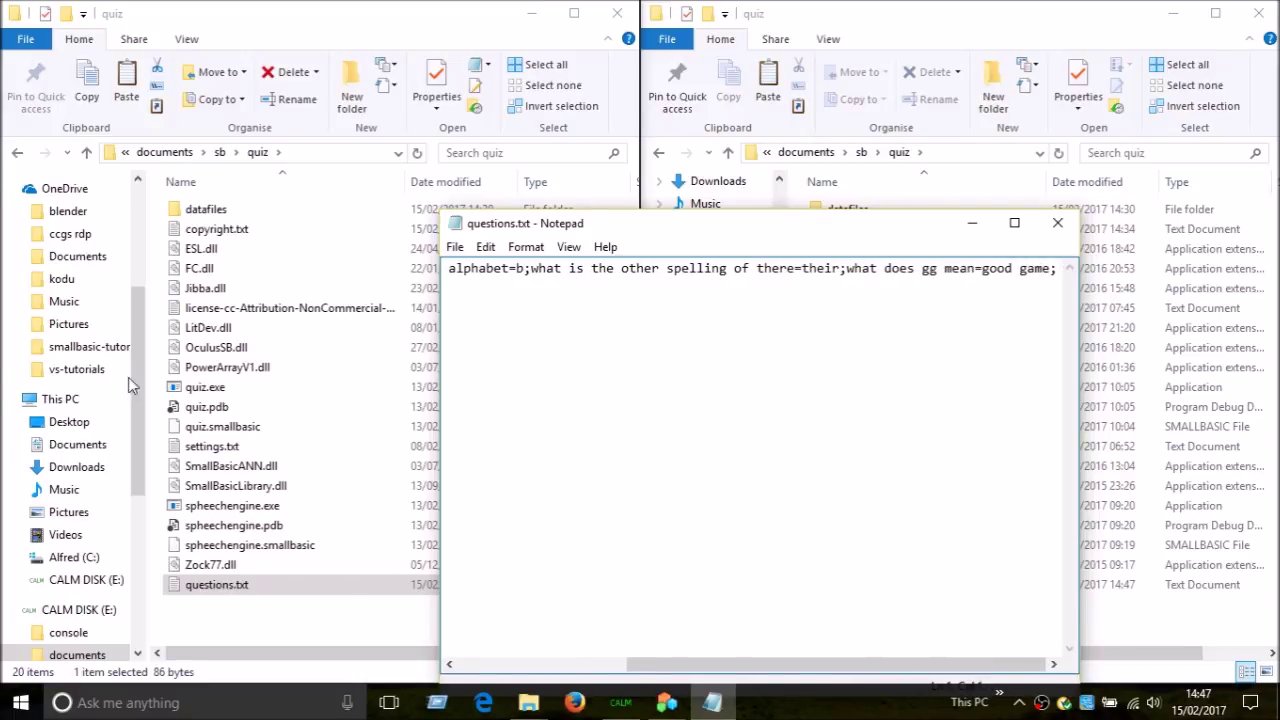
key("ctrl+s")
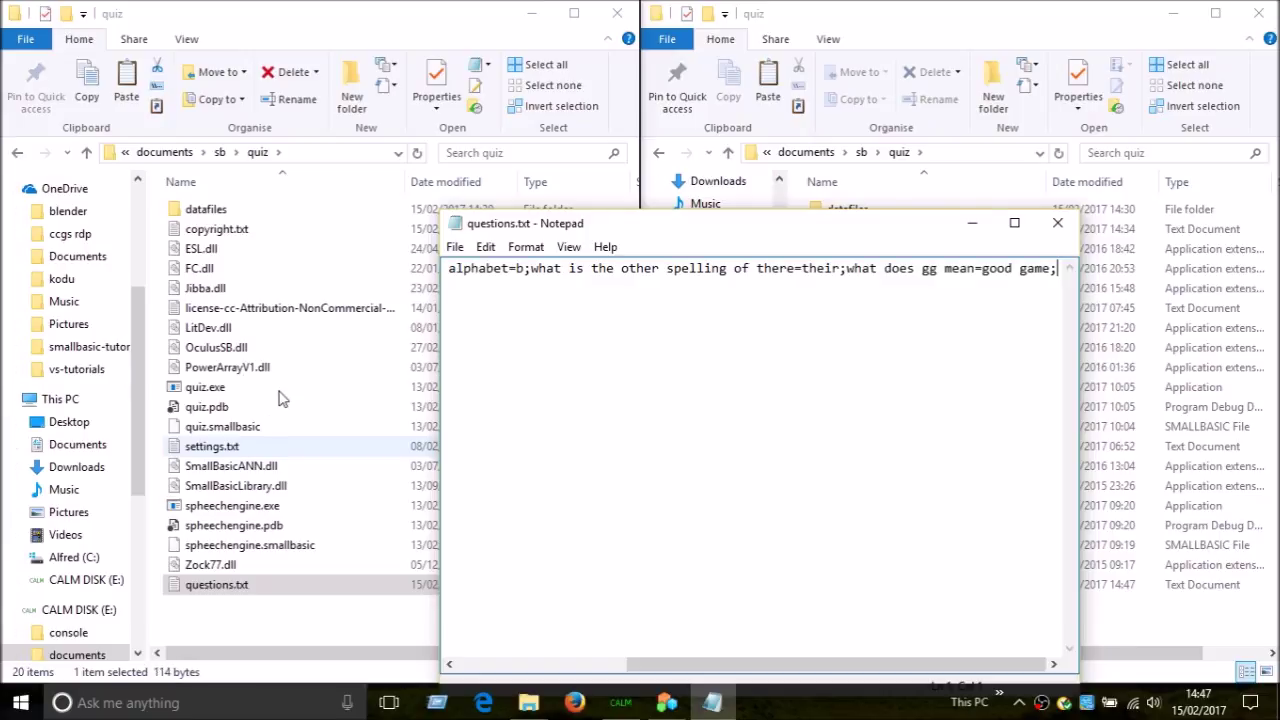
Open settings.txt from the quiz folder and set time to answer to 5
double_click(249, 450)
left_click_drag(649, 145, 681, 260)
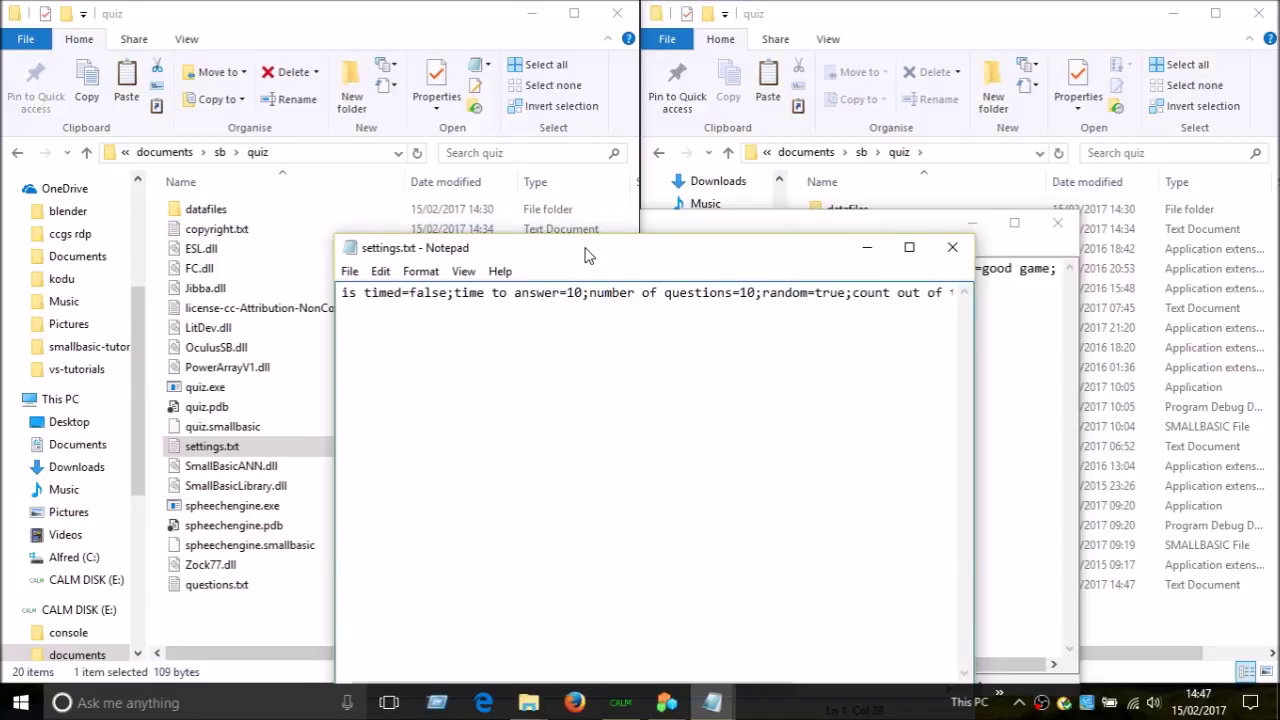
left_click_drag(588, 256, 586, 205)
left_click_drag(439, 241, 431, 241)
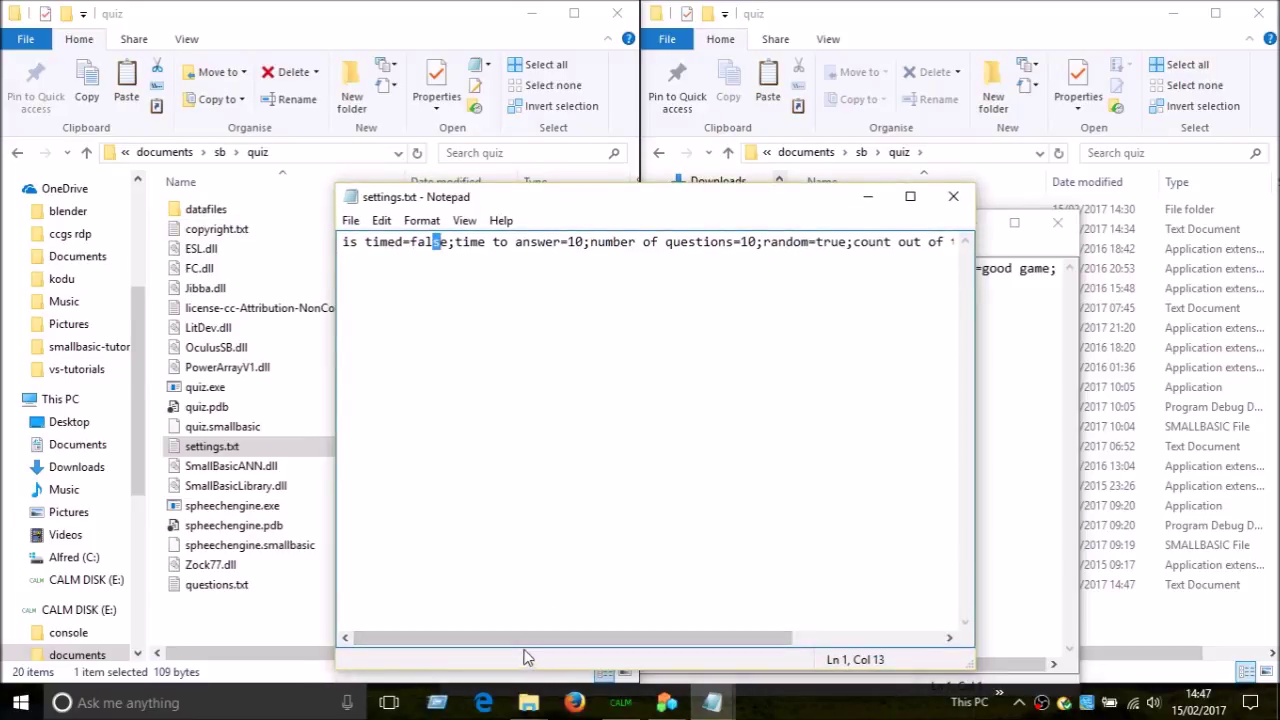
left_click_drag(530, 641, 490, 652)
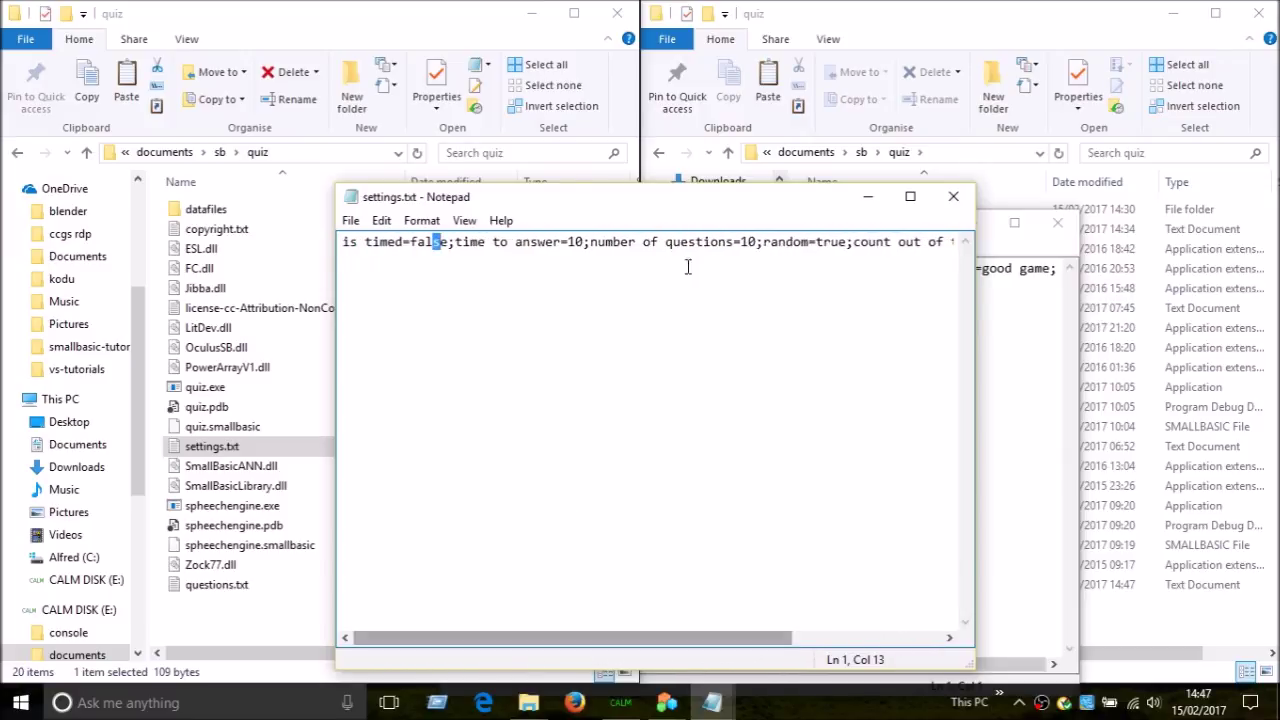
left_click(588, 244)
key("BackSpace")
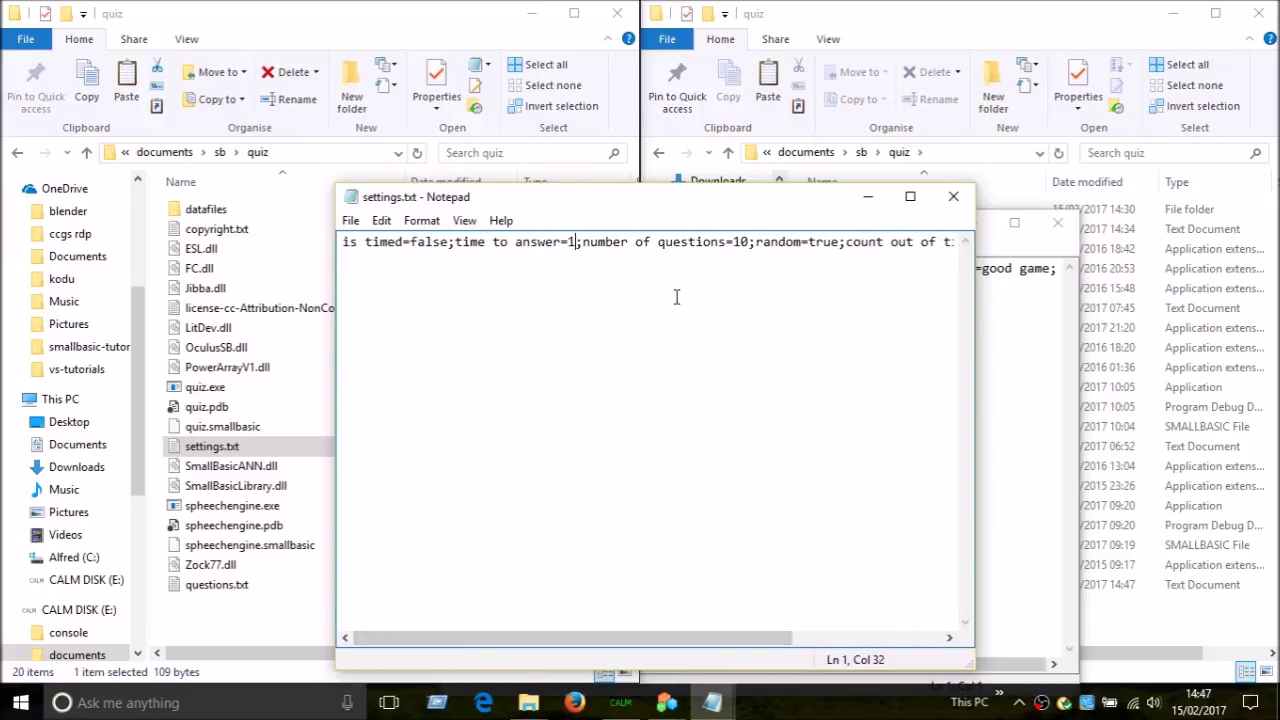
key("BackSpace")
type("5")
key("Home")
Save settings.txt and launch quiz.exe with questions.txt as its data file
left_click(304, 44)
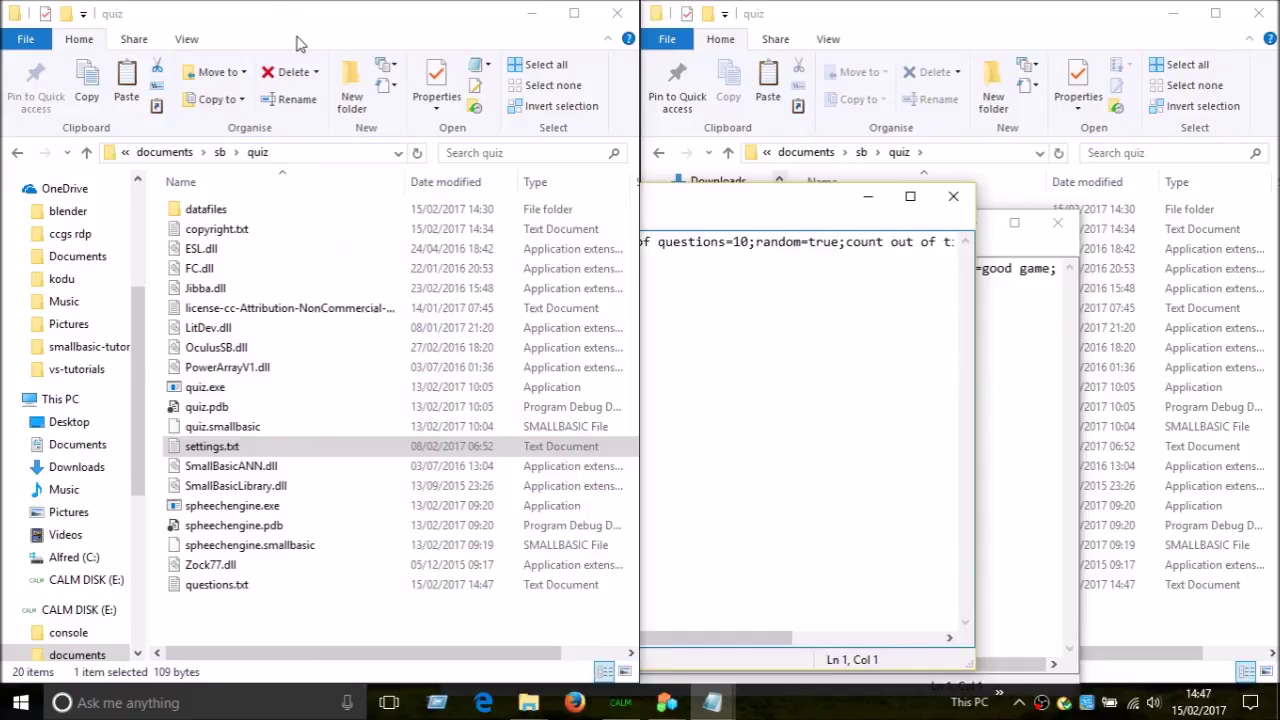
left_click(231, 591)
left_click(786, 446)
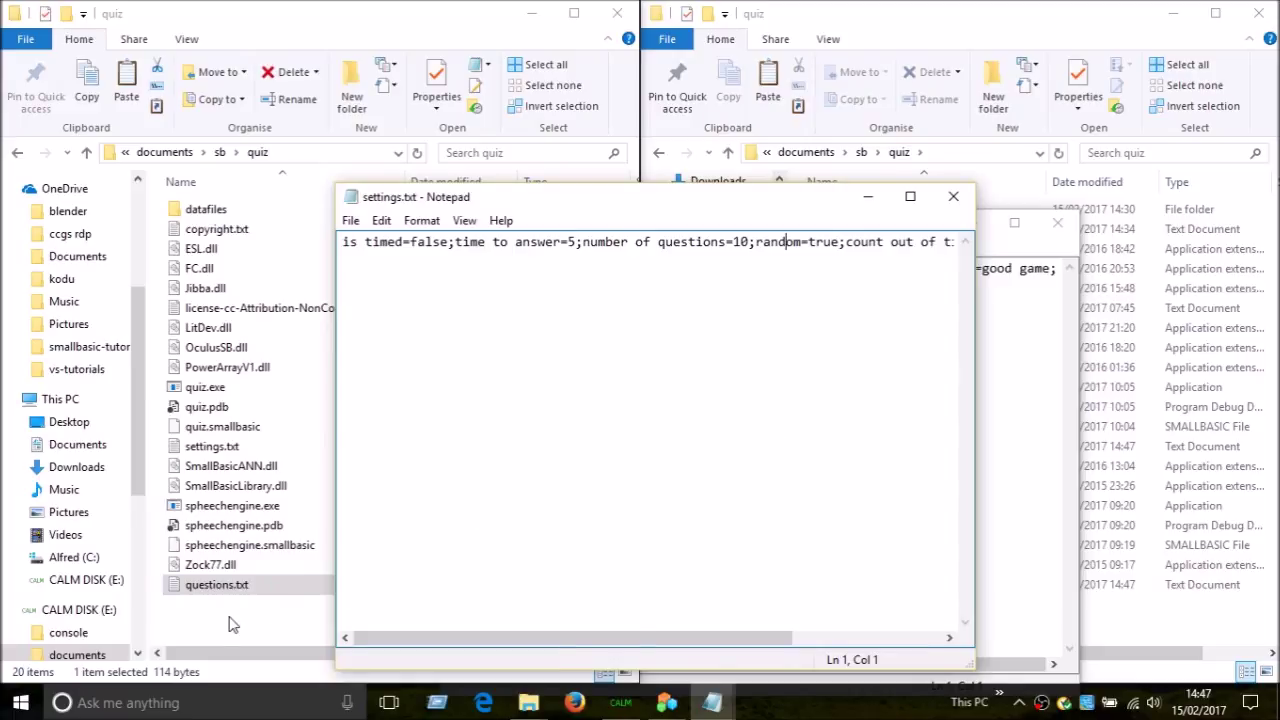
left_click_drag(236, 590, 278, 396)
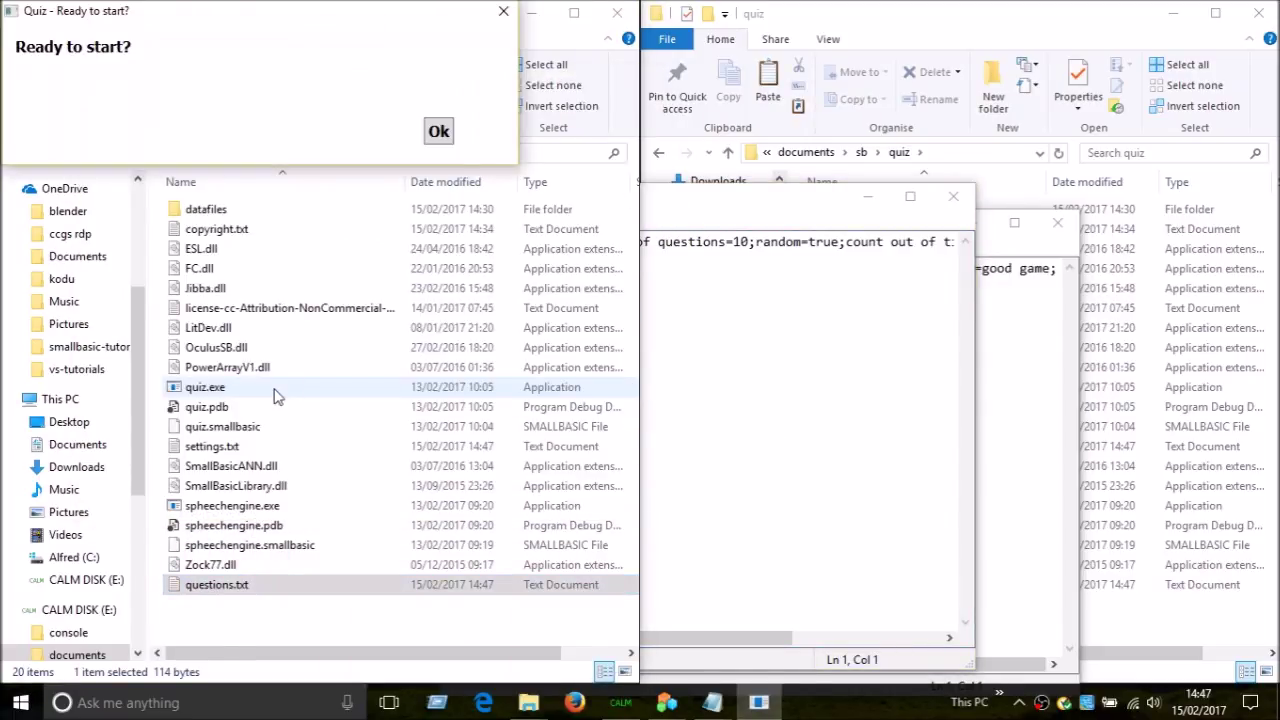
Start the quiz and answer question 1 with "their", question 2 with "b" and question 3 with "oijfais"
left_click(437, 133)
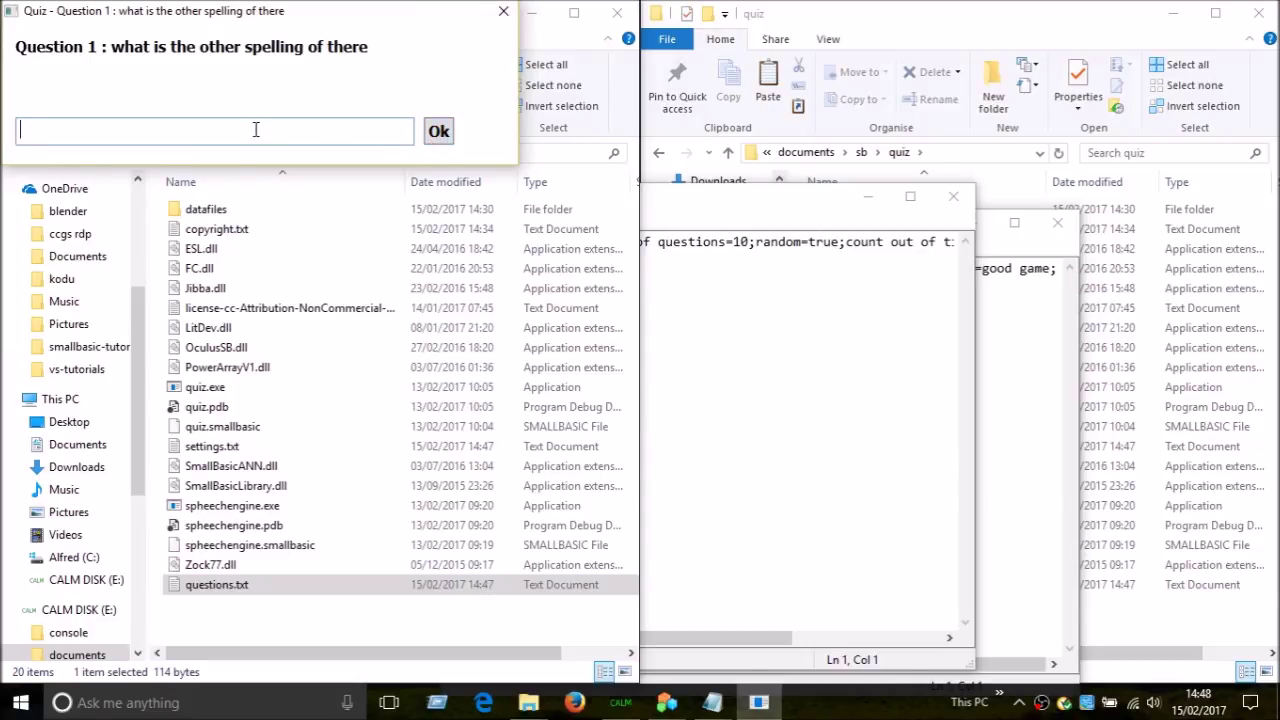
type("their")
key("Return")
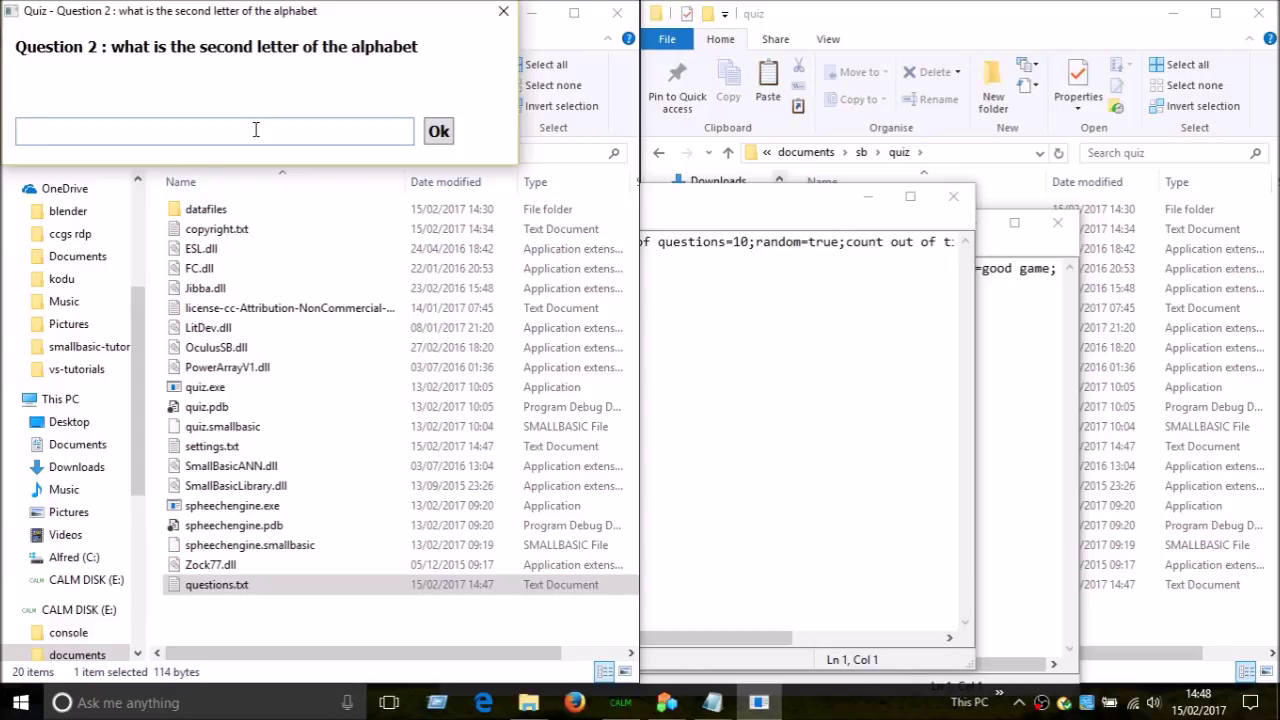
type("b")
key("Return")
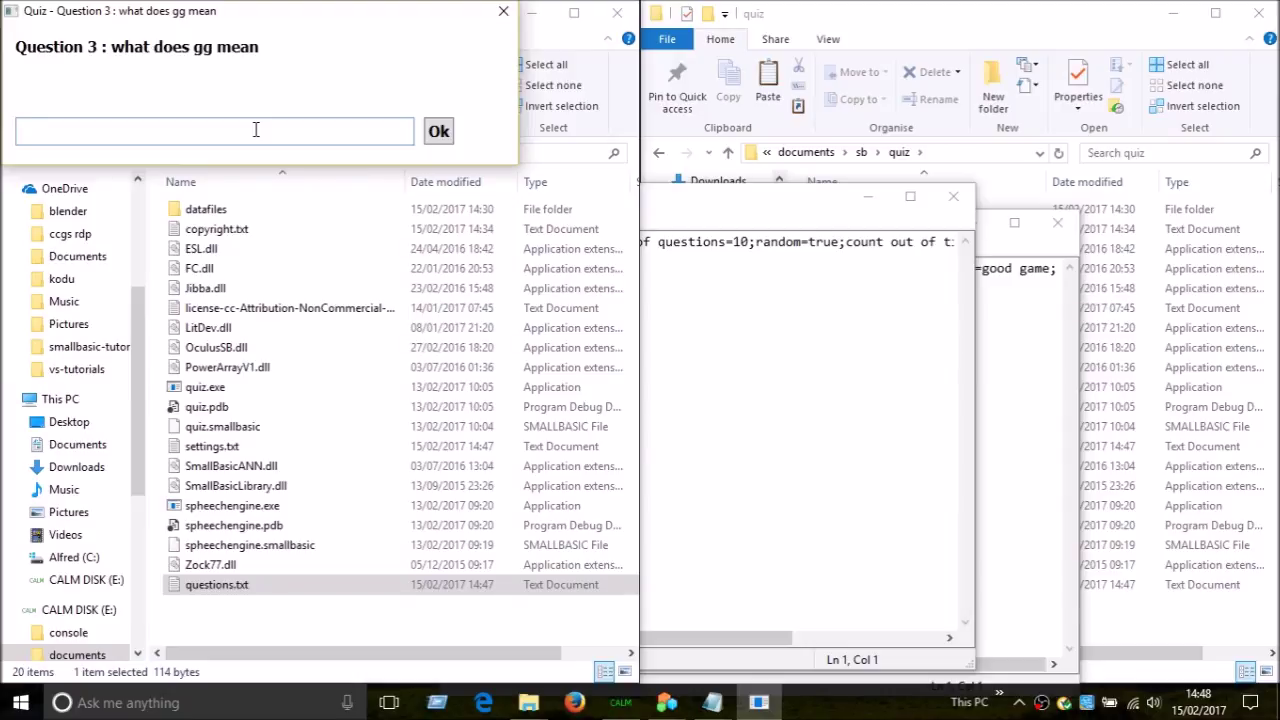
type("oijfais")
key("Return")
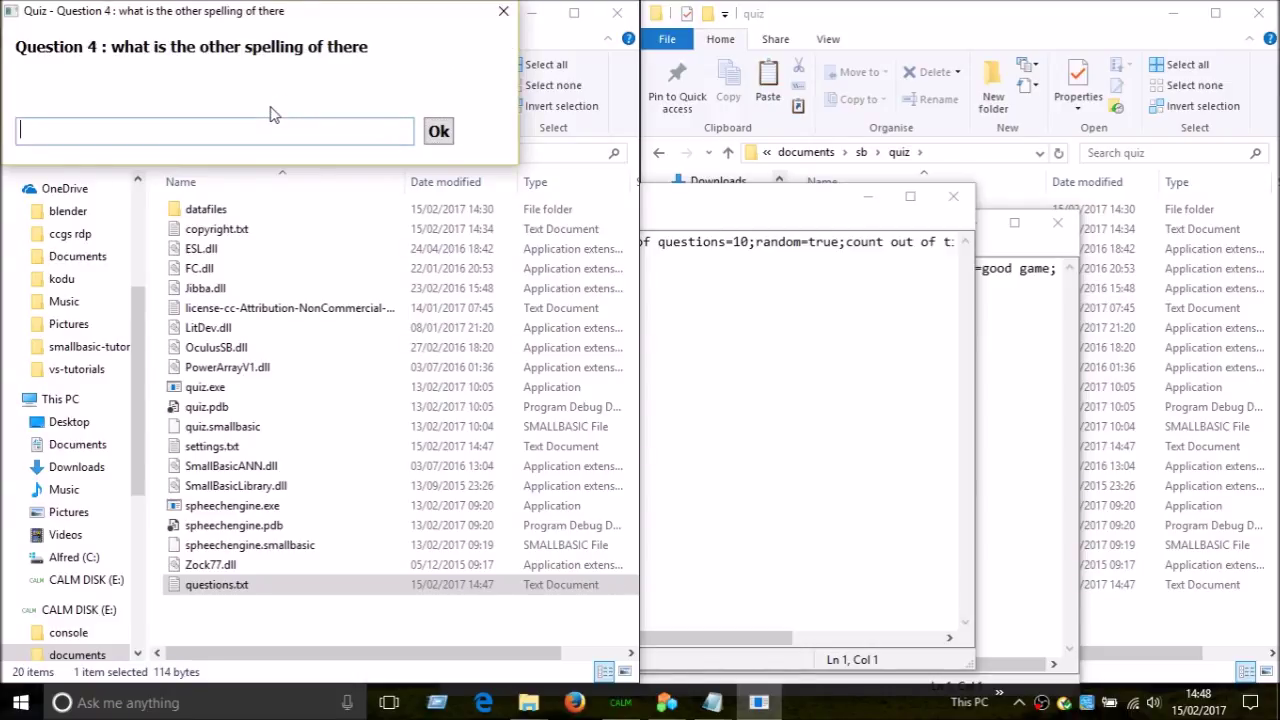
Answer quiz questions 4 and 5 with "their" and questions 6 and 7 with "b"
type("their")
key("Return")
type("their")
key("Return")
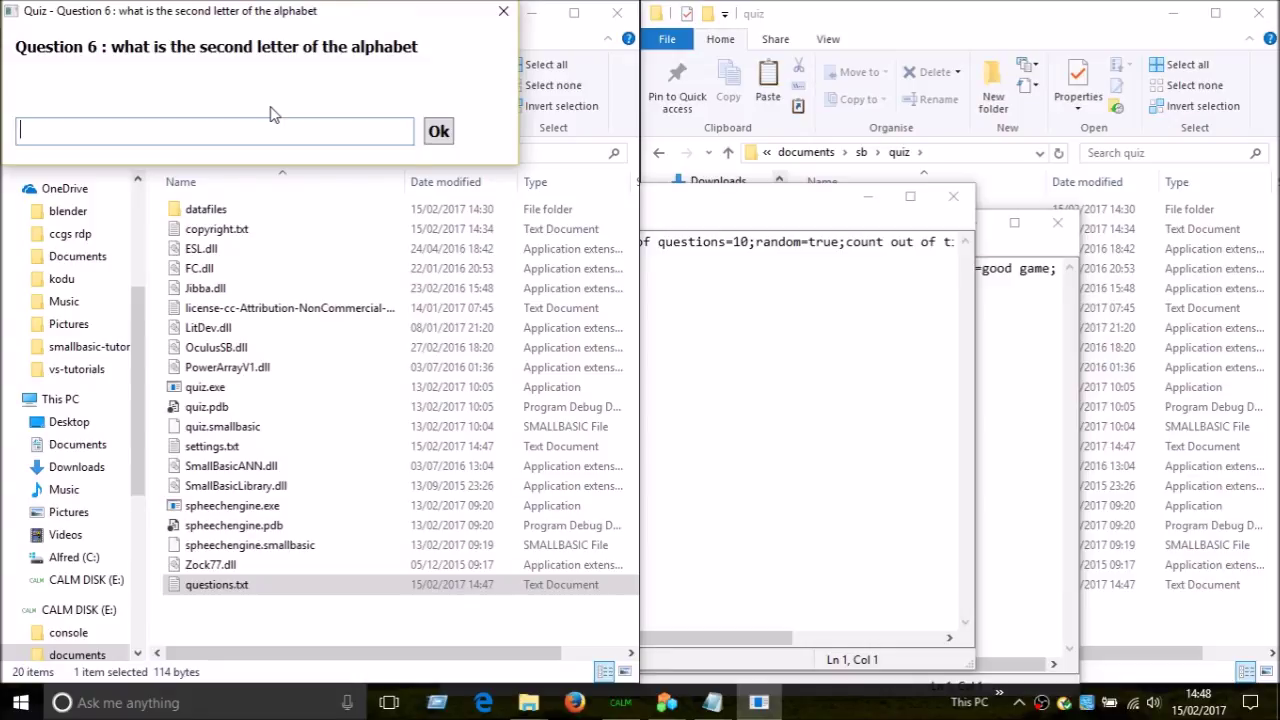
type("b")
key("Return")
type("b")
key("Return")
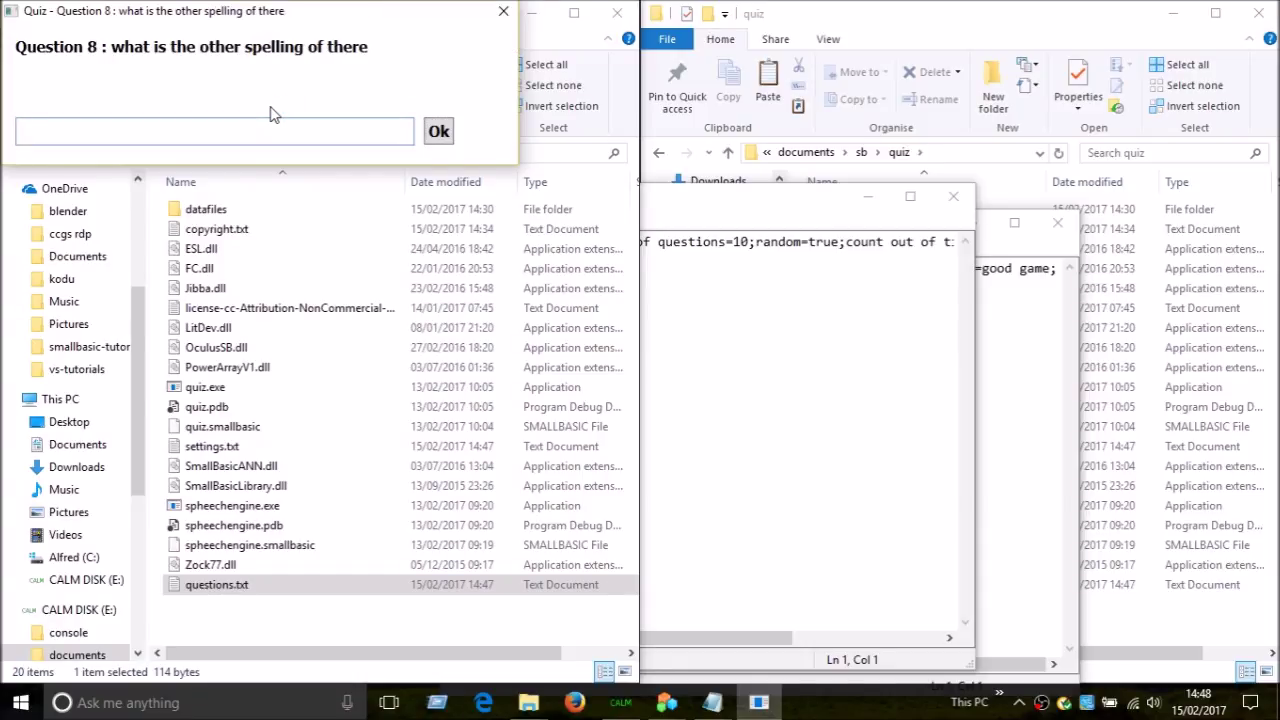
Answer quiz questions 8 and 9 with "their" and question 10 with "good game"
type("their")
key("Return")
type("their")
key("Return")
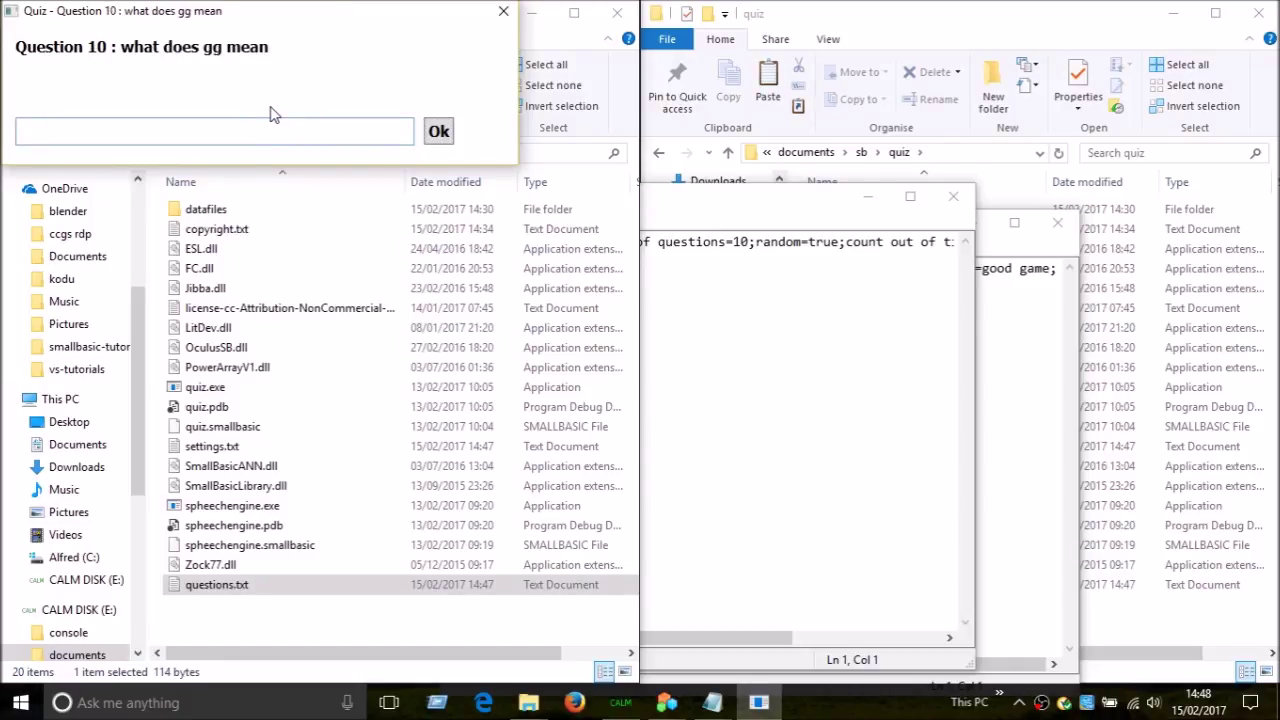
type("good gae")
key("Left")
type("m")
key("Return")
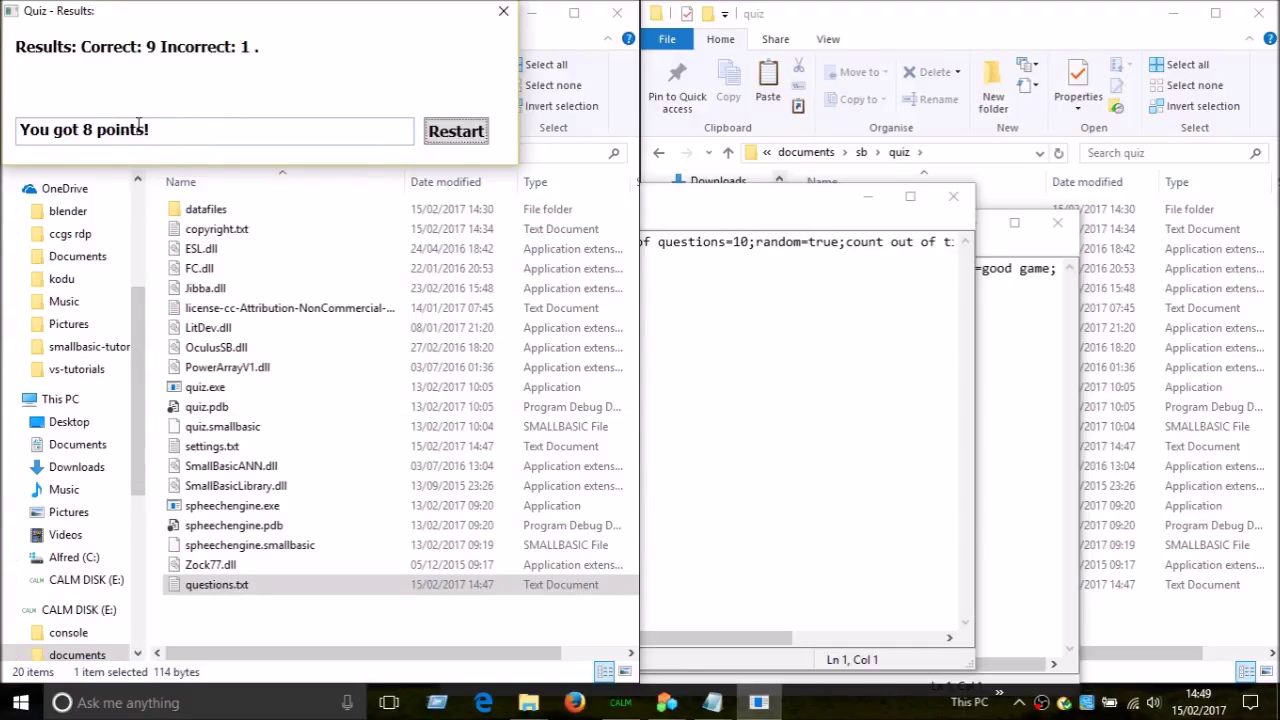
Close the quiz results and review the random, count out of time points and sound options in settings.txt
left_click(80, 133)
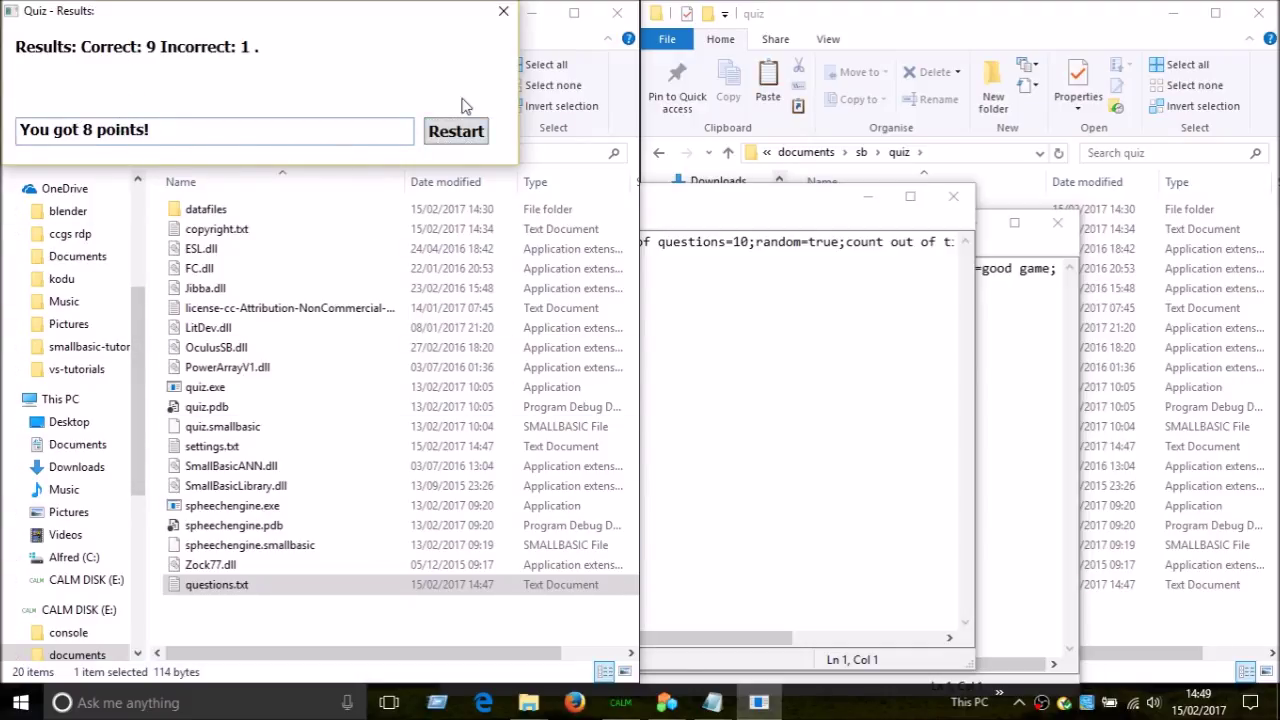
left_click(500, 20)
left_click(731, 277)
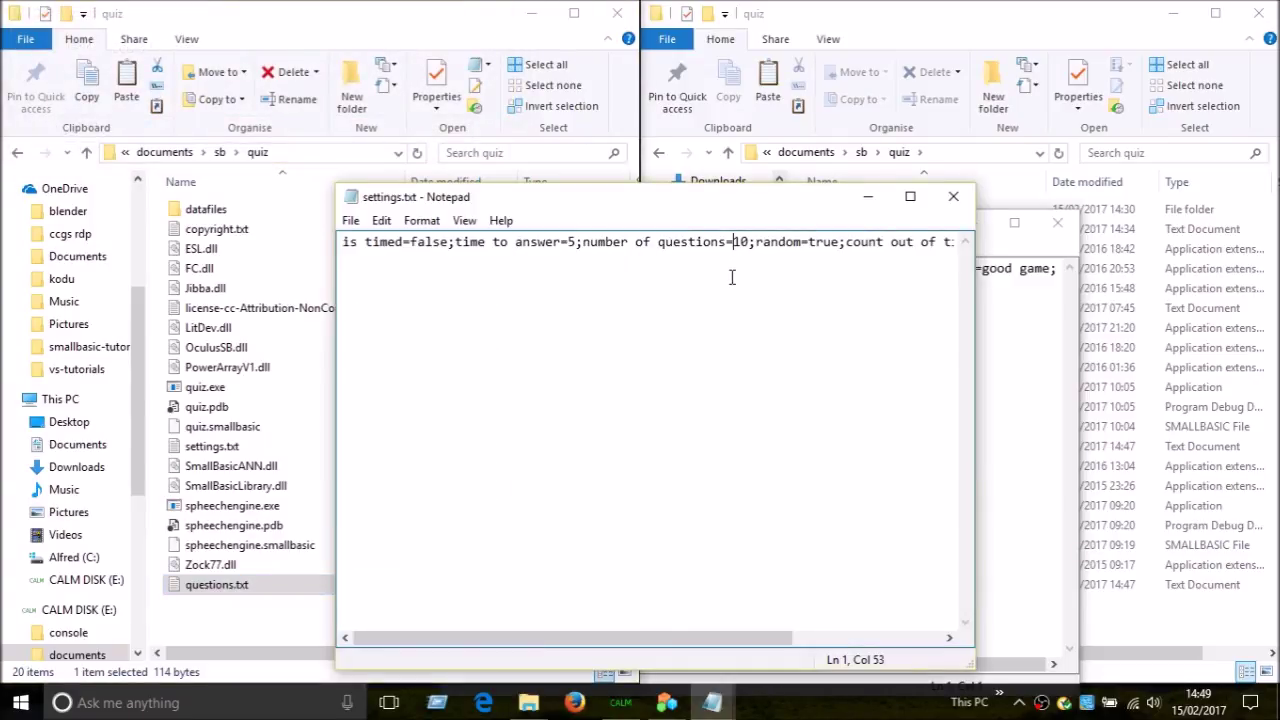
left_click_drag(533, 647, 760, 646)
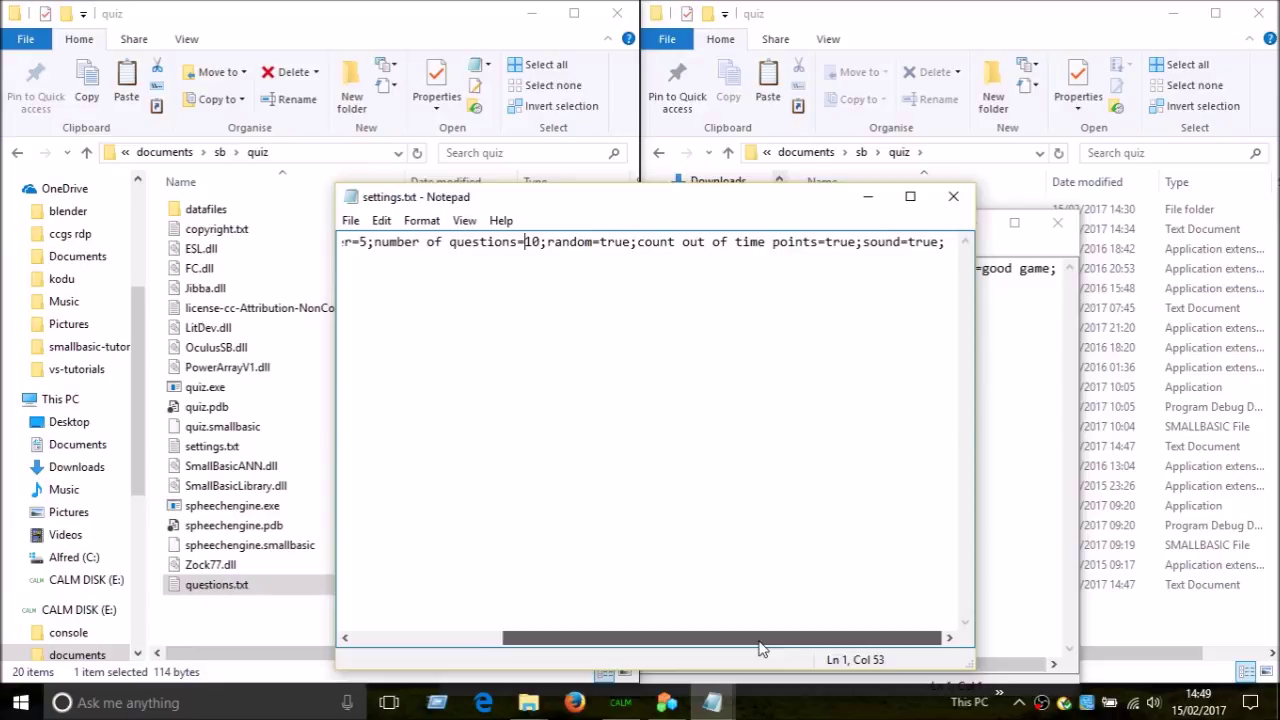
left_click(913, 242)
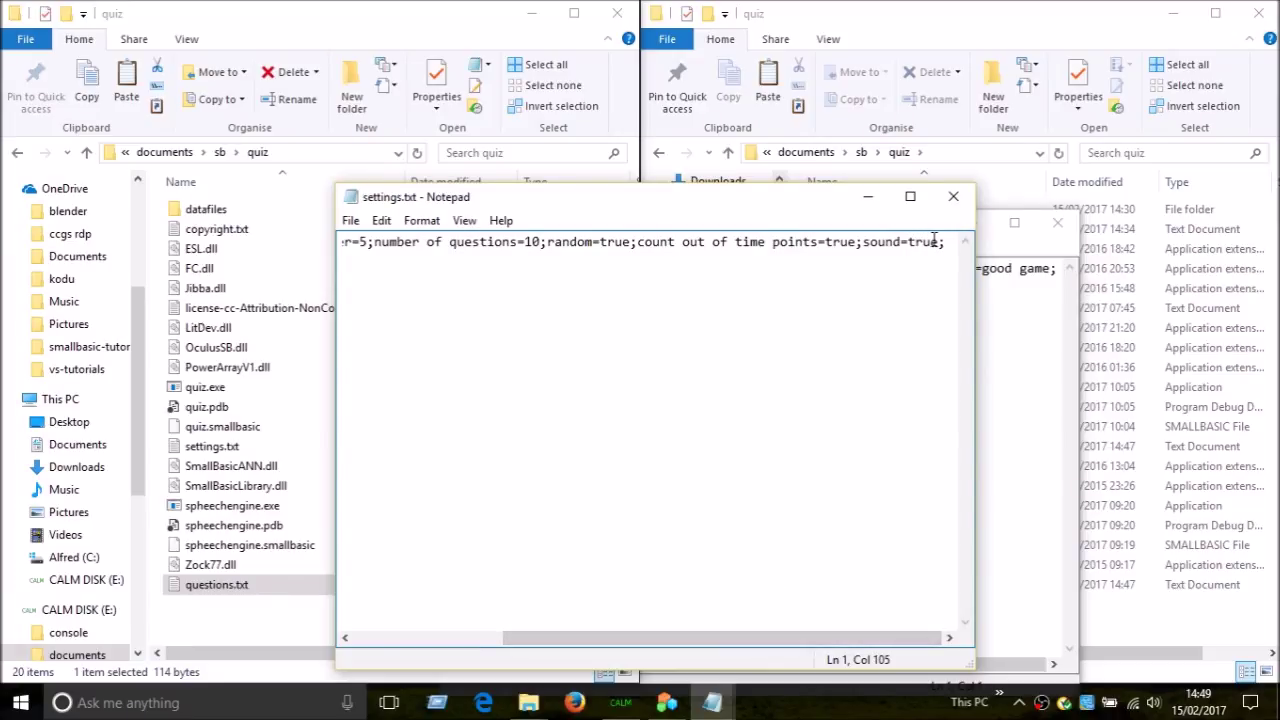
left_click_drag(659, 242, 830, 248)
left_click(750, 242)
left_click(250, 618)
left_click(822, 465)
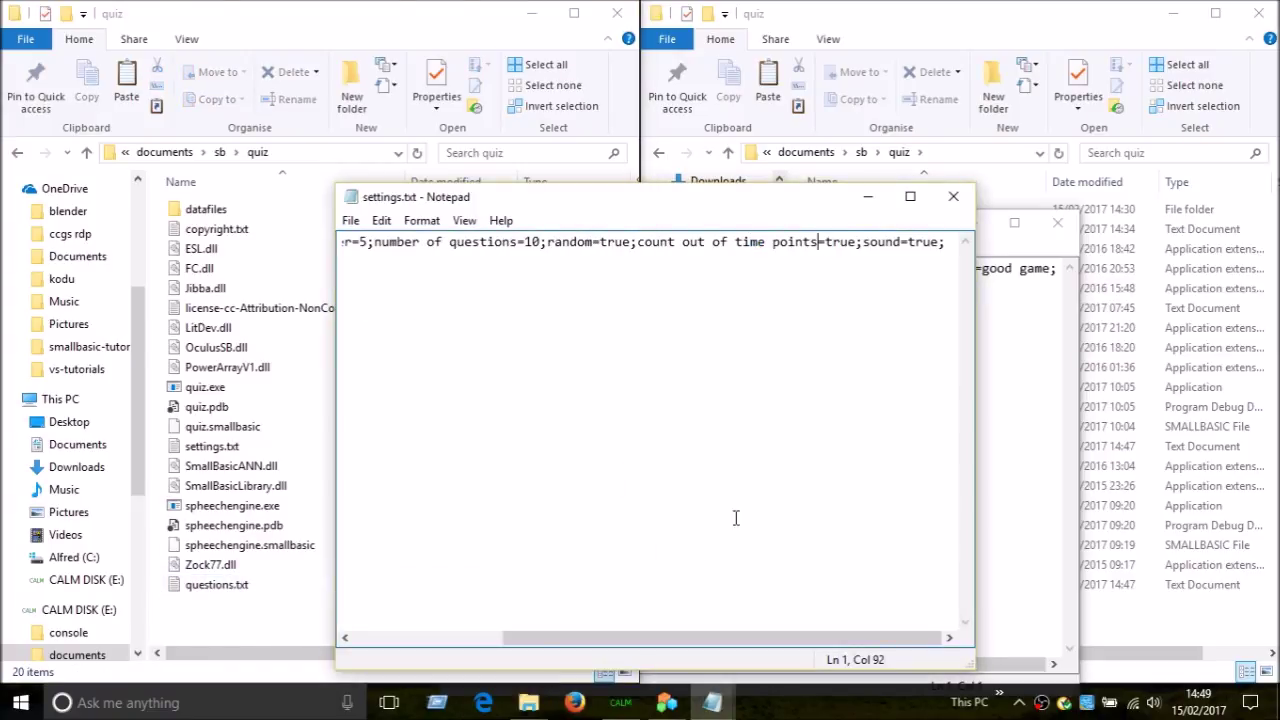
left_click_drag(677, 647, 477, 646)
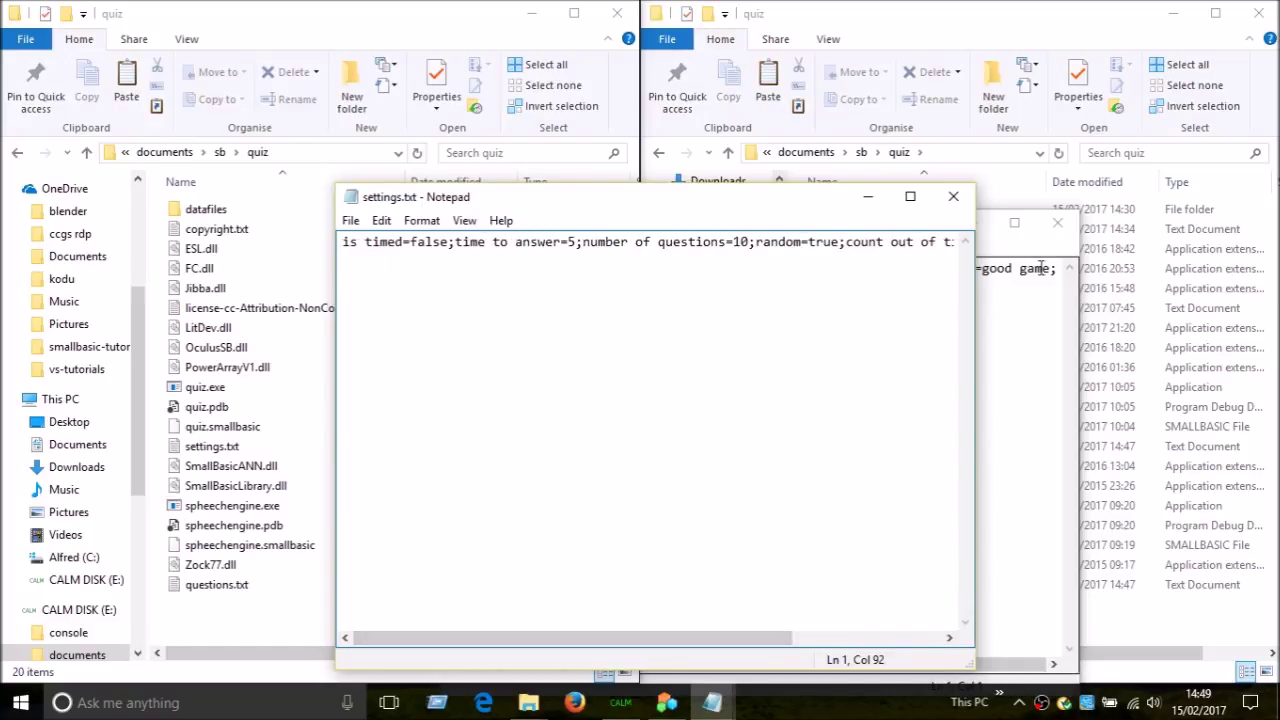
Close questions.txt and permanently delete it from the quiz folder
left_click(1020, 298)
left_click(1057, 222)
left_click(239, 588)
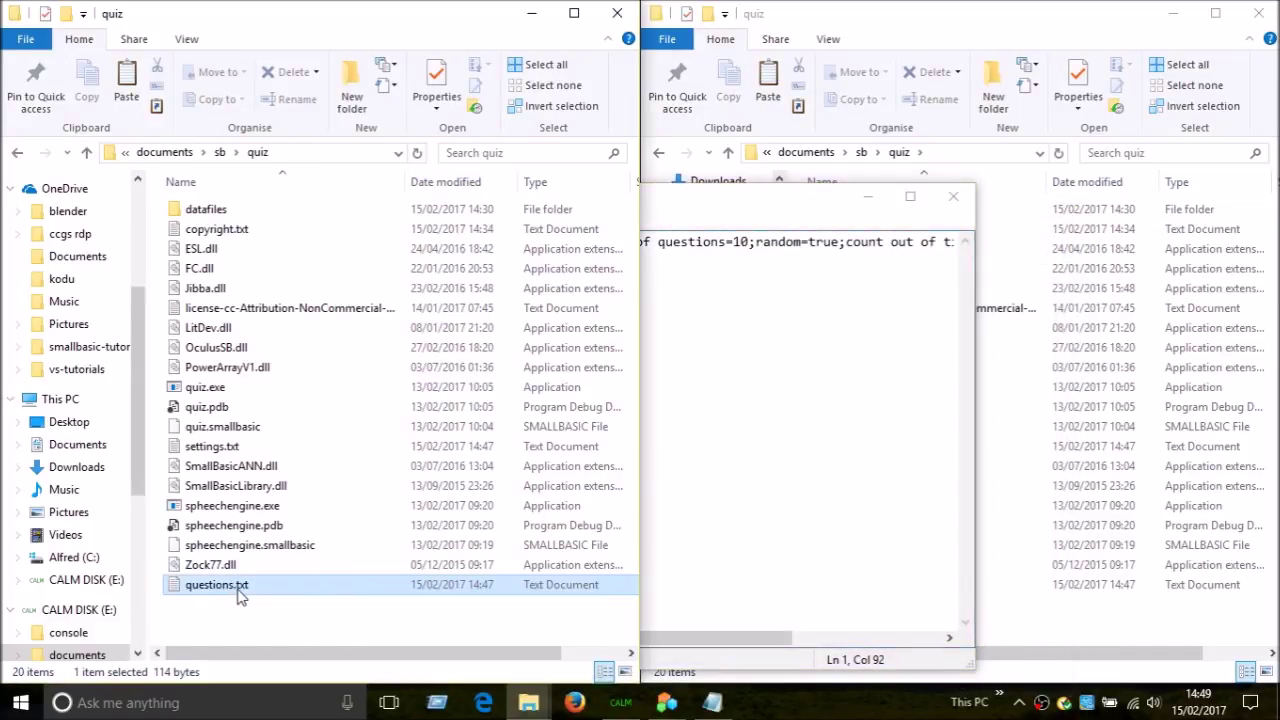
key("shift+Delete")
Set is timed to true in settings.txt and save the file
left_click(797, 242)
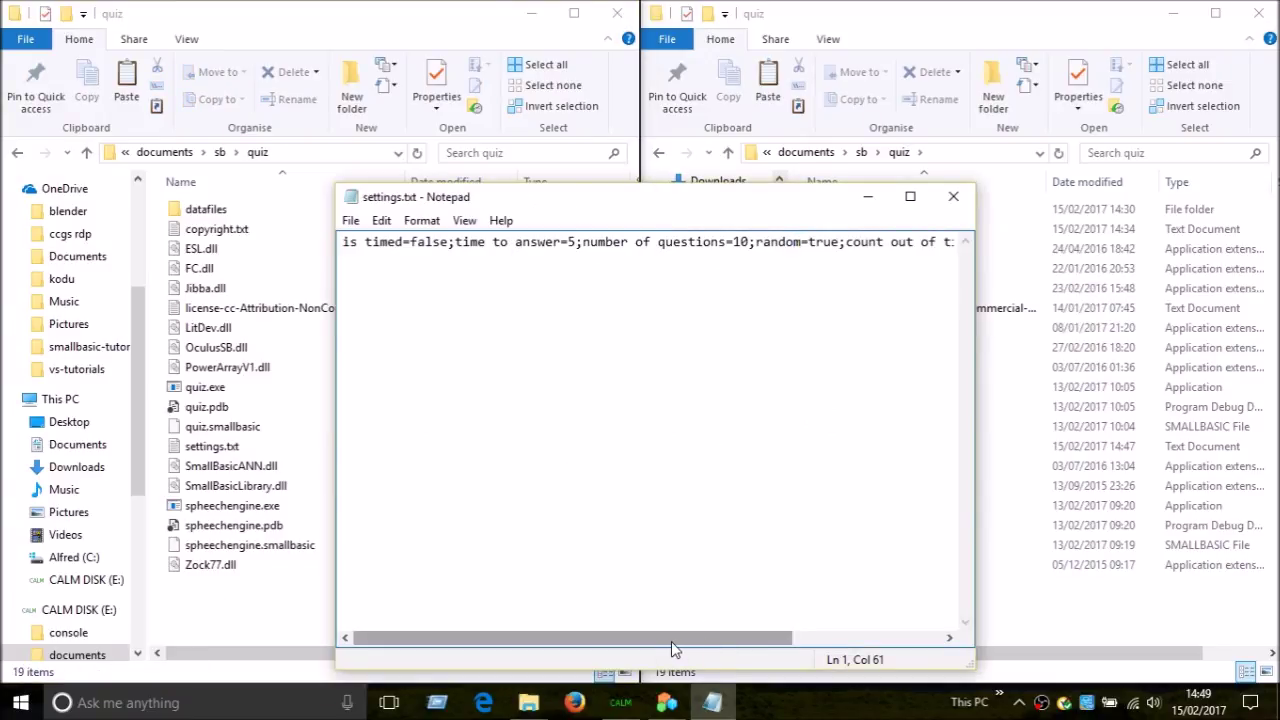
left_click(578, 242)
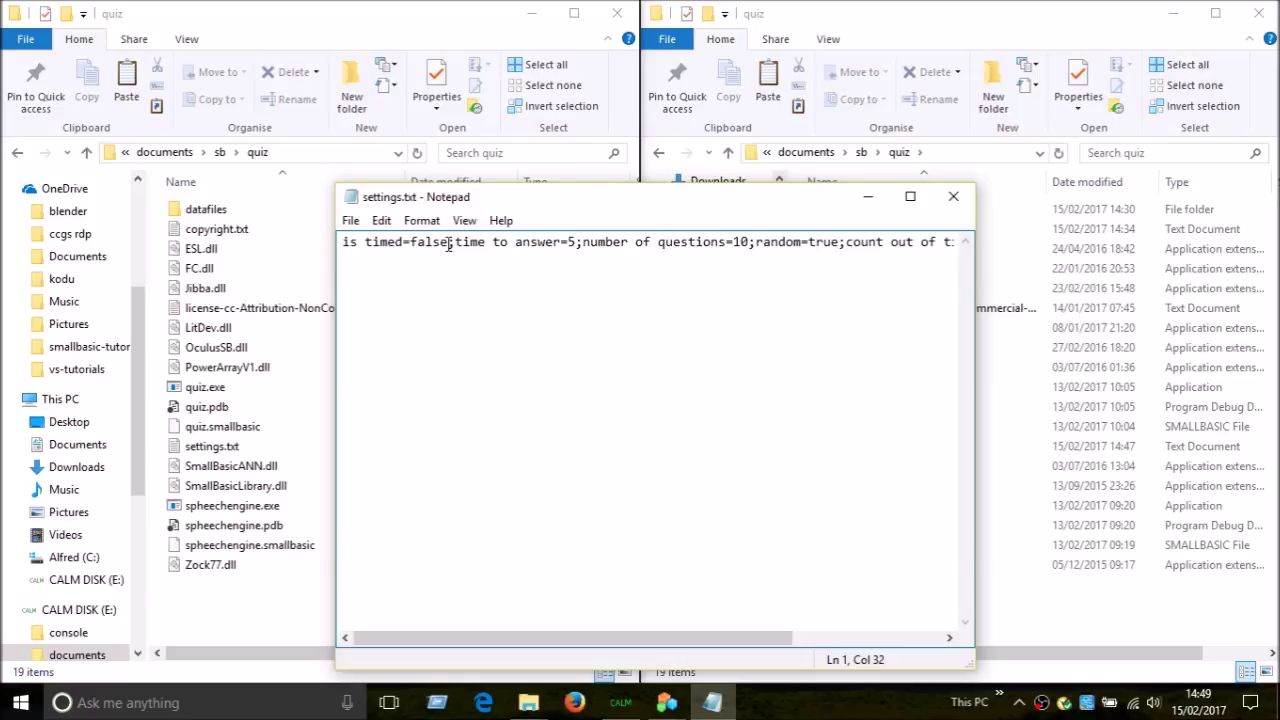
left_click_drag(449, 245, 409, 244)
type("true")
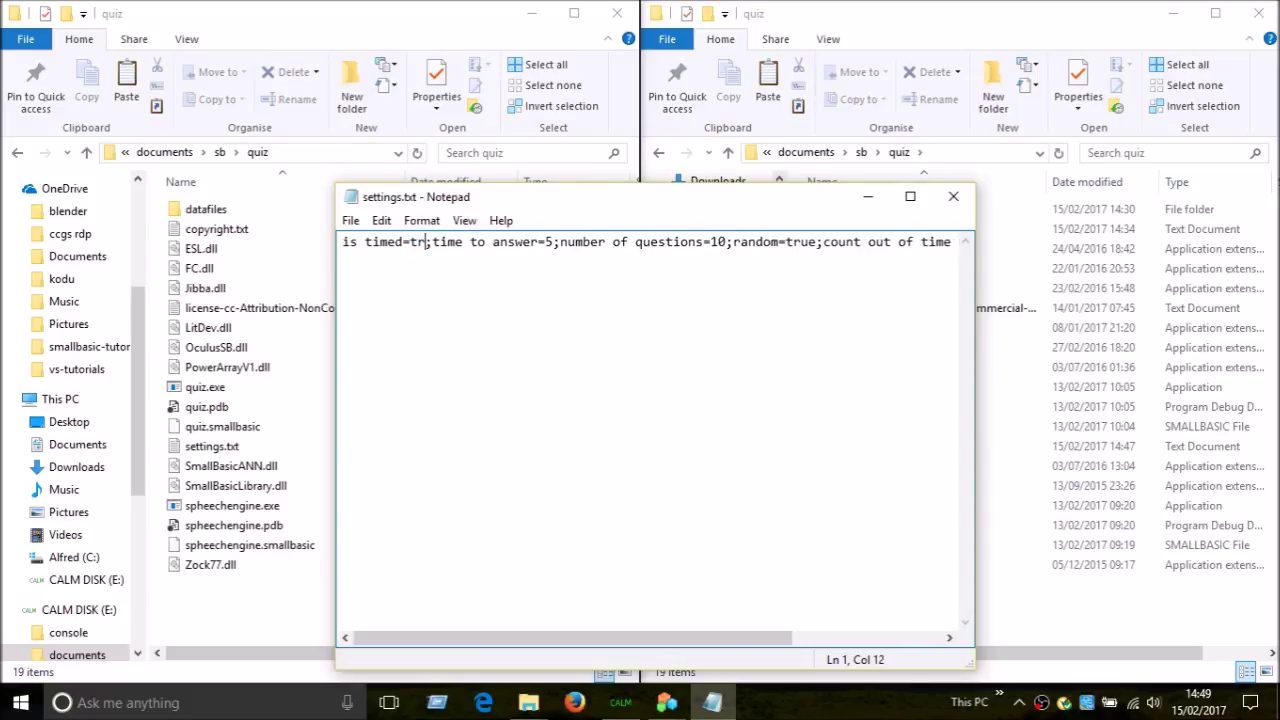
key("Home")
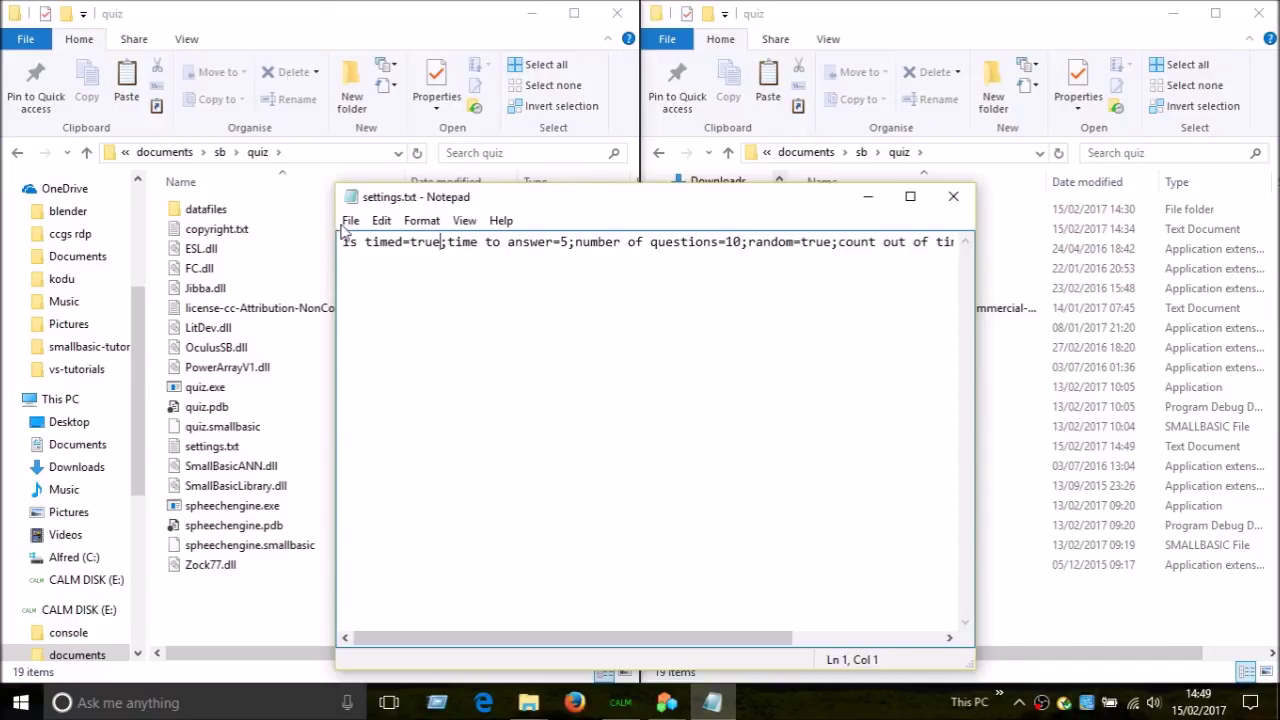
Open the datafiles folder and launch quiz.exe with timestables0to12.txt as its data file
left_click(355, 47)
left_click(975, 590)
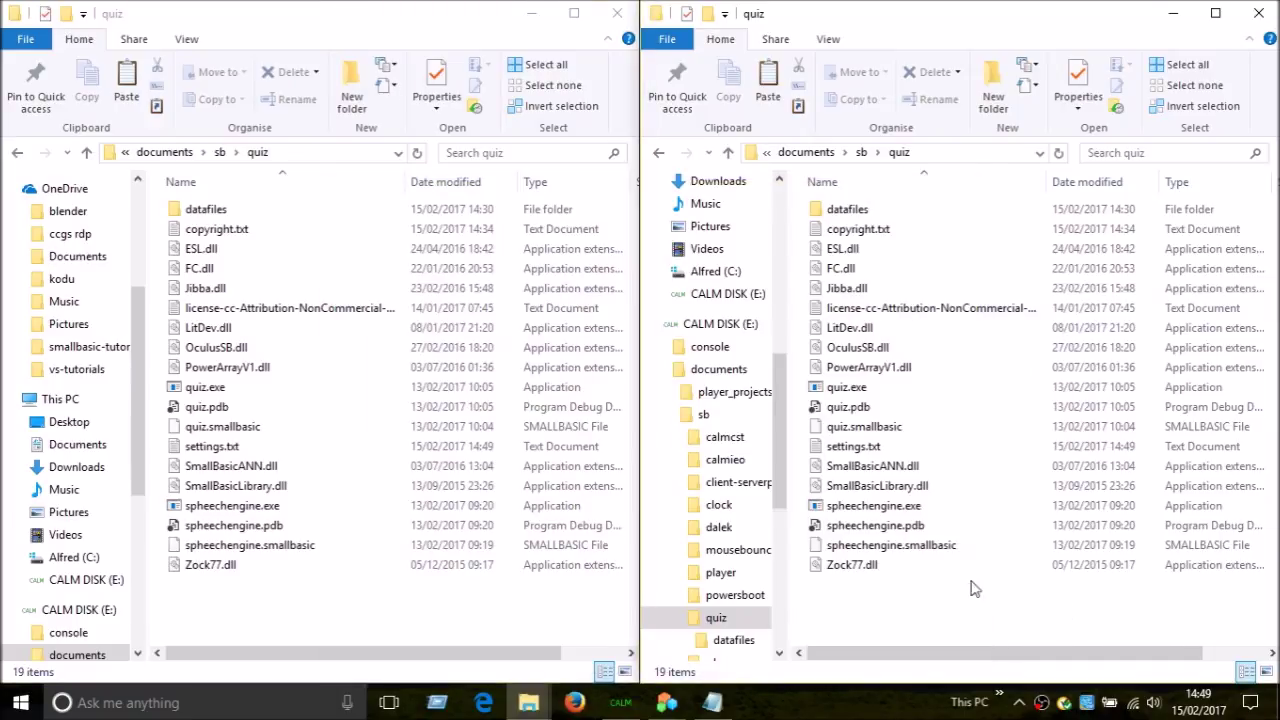
double_click(849, 210)
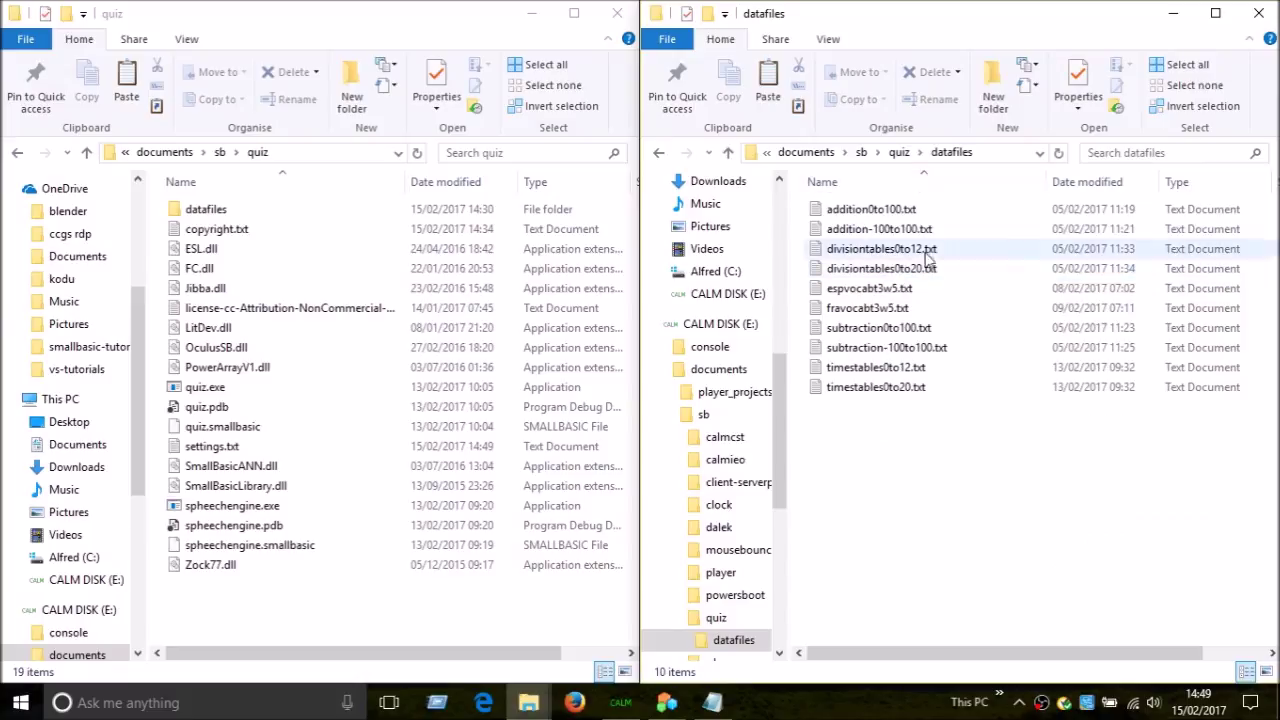
left_click(952, 369)
left_click_drag(955, 371, 278, 397)
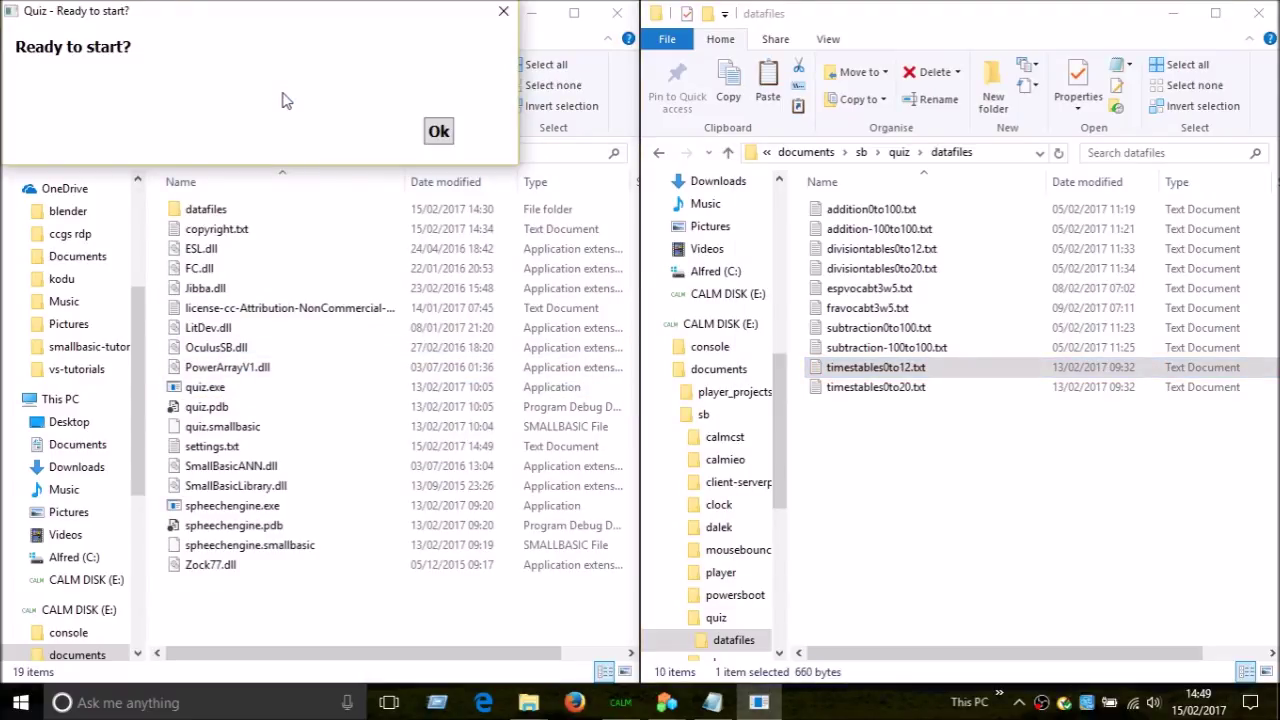
Start the timed quiz, let question 1 time out, and answer question 2 with 12 and question 3 with 99
key("Return")
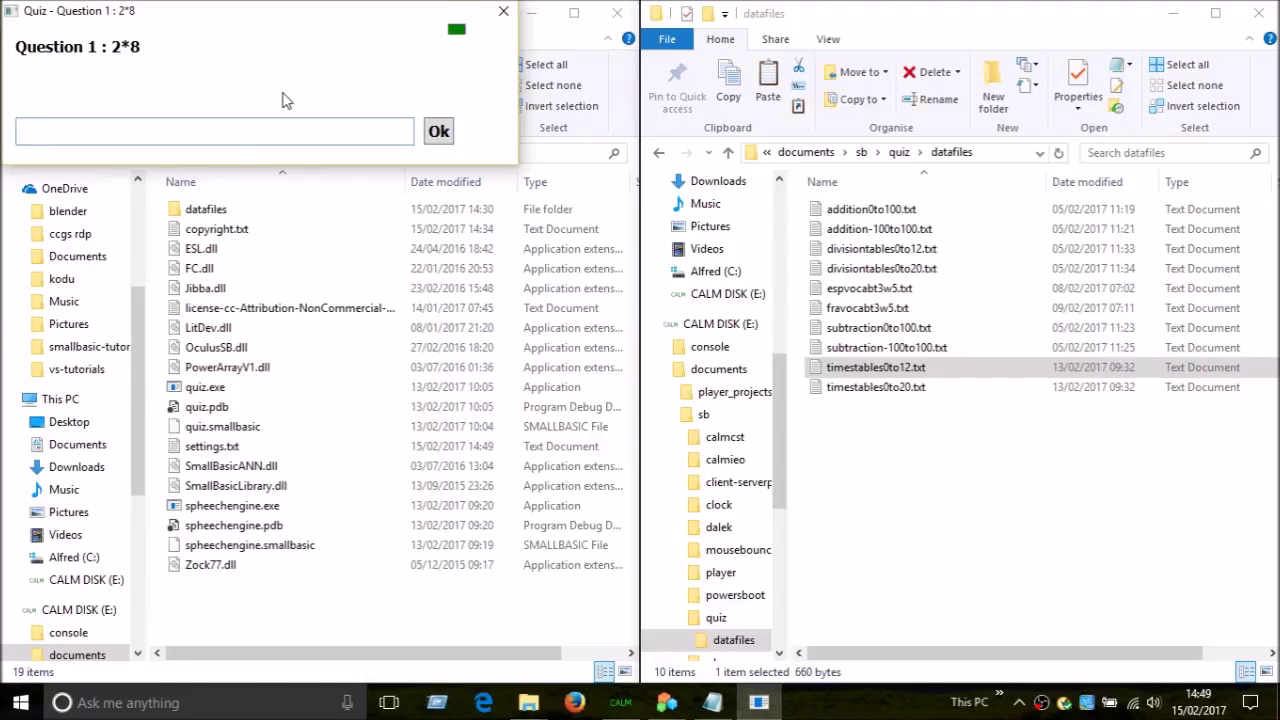
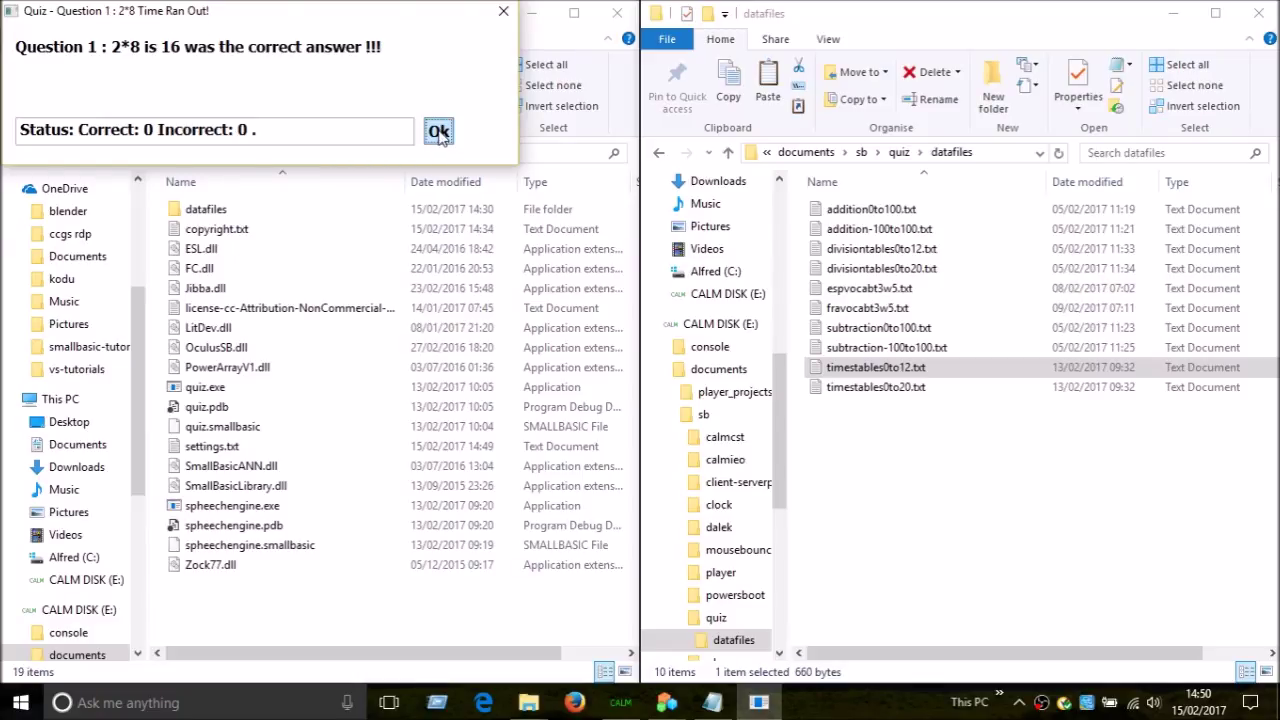
left_click(438, 131)
type("12")
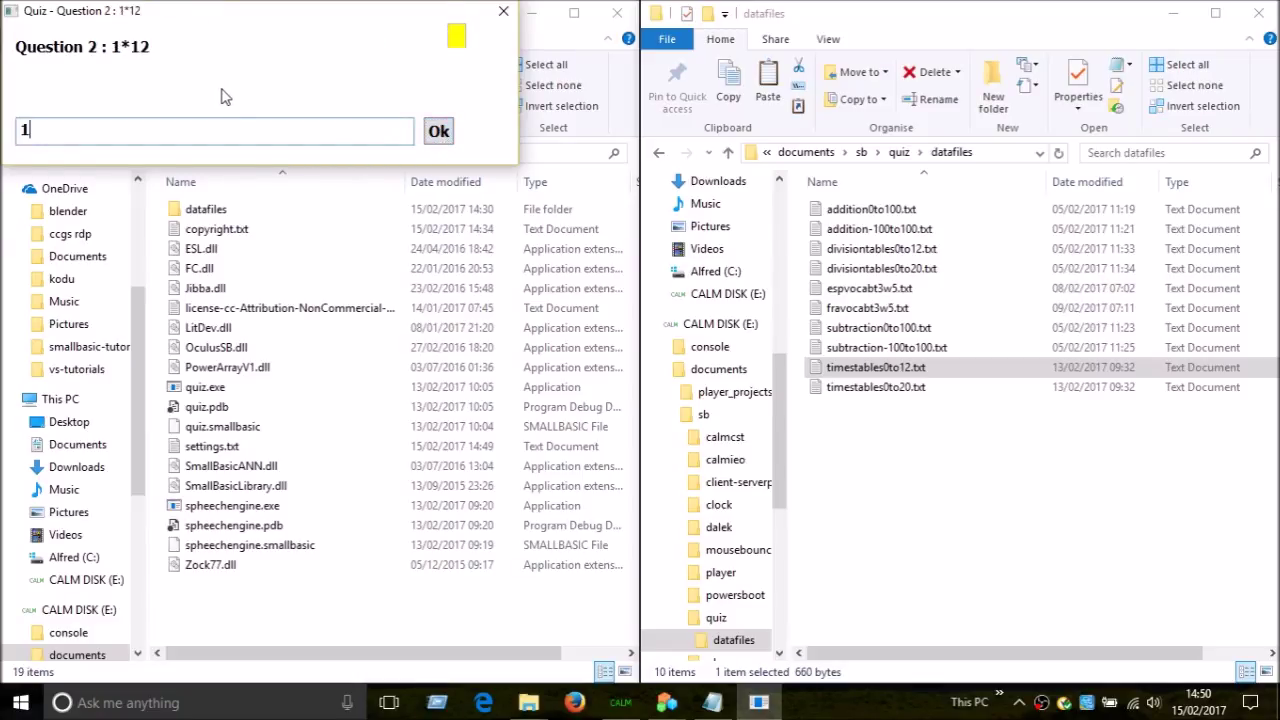
key("Return")
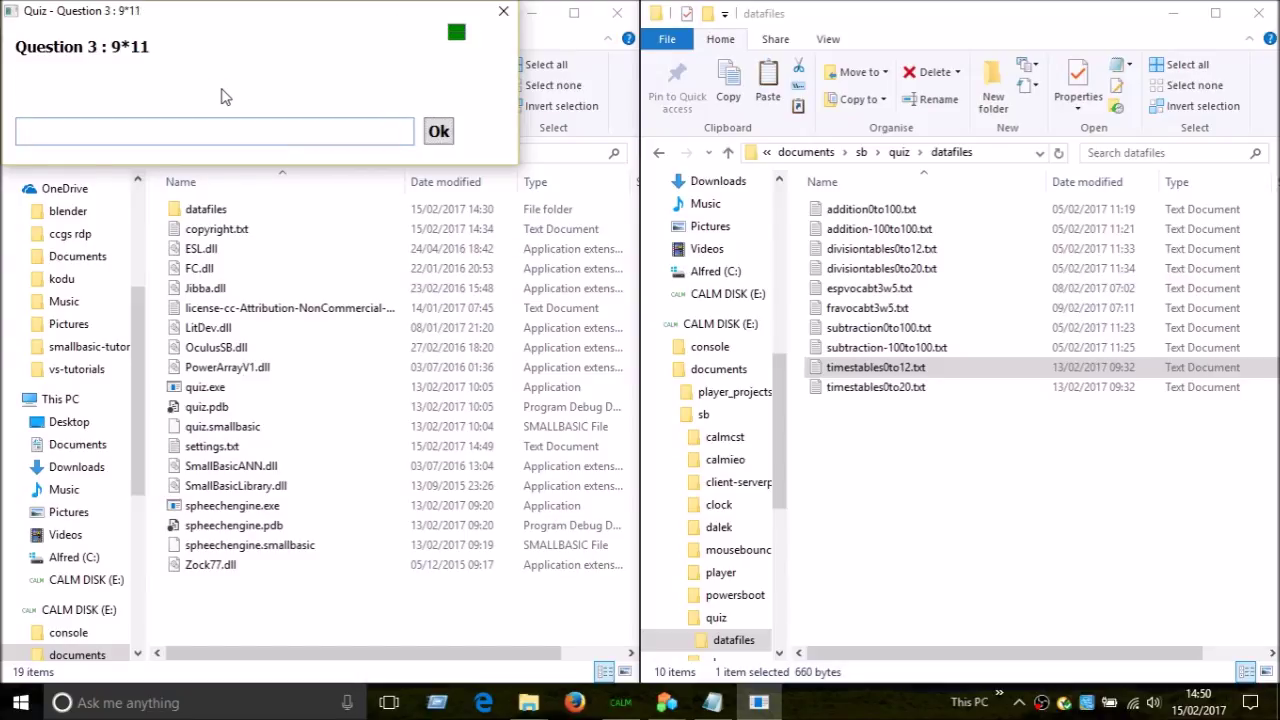
type("99")
key("Return")
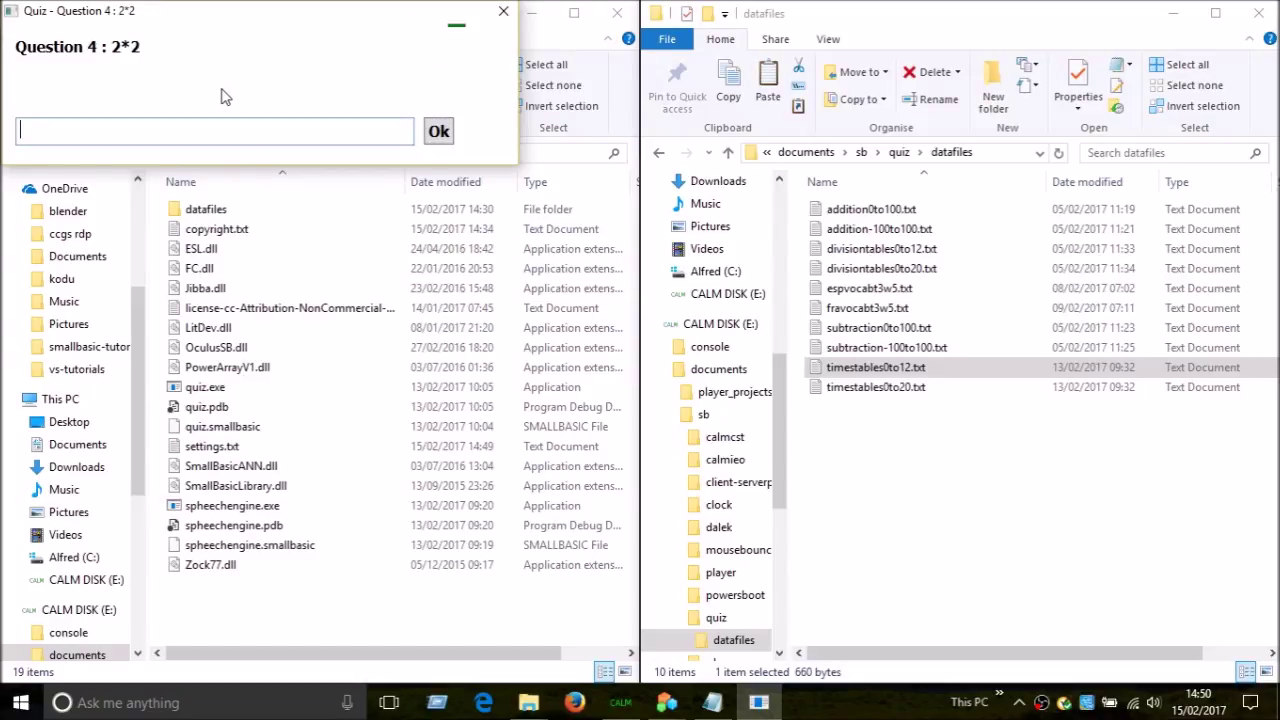
Answer timed quiz question 4 with 4, question 5 with 5 and question 6 with 0
type("4")
key("Return")
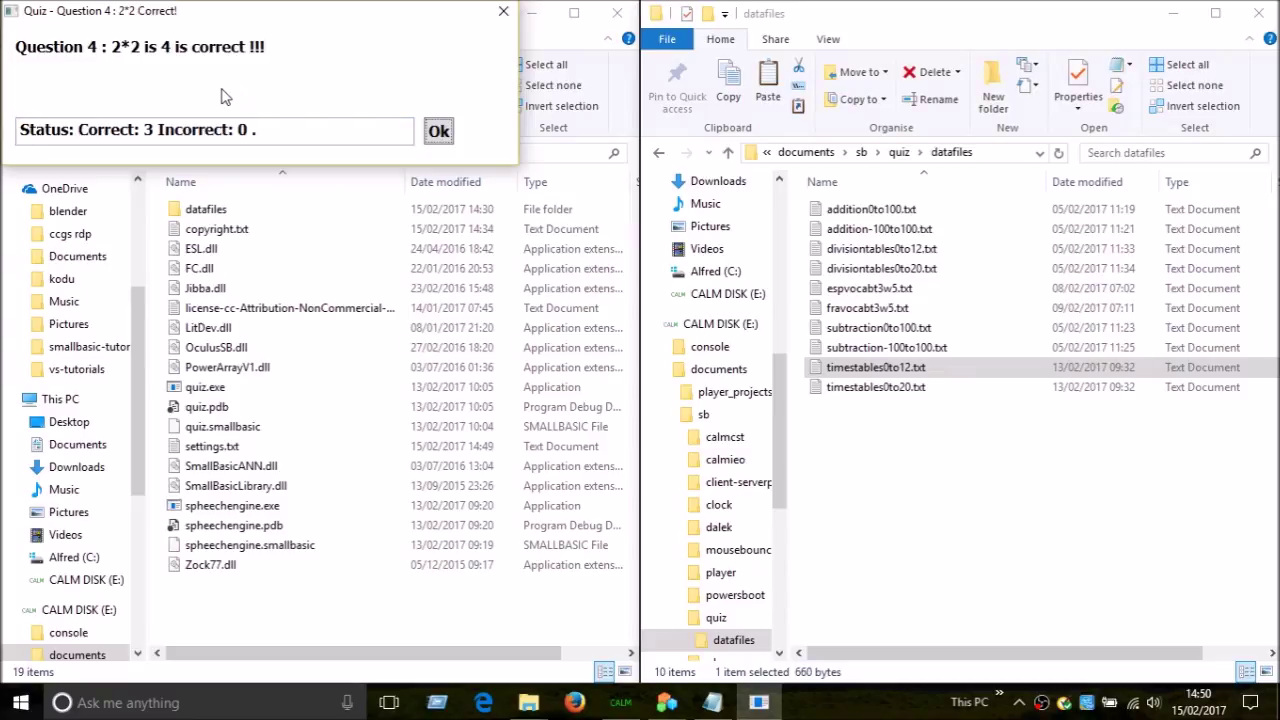
type("5")
key("Return")
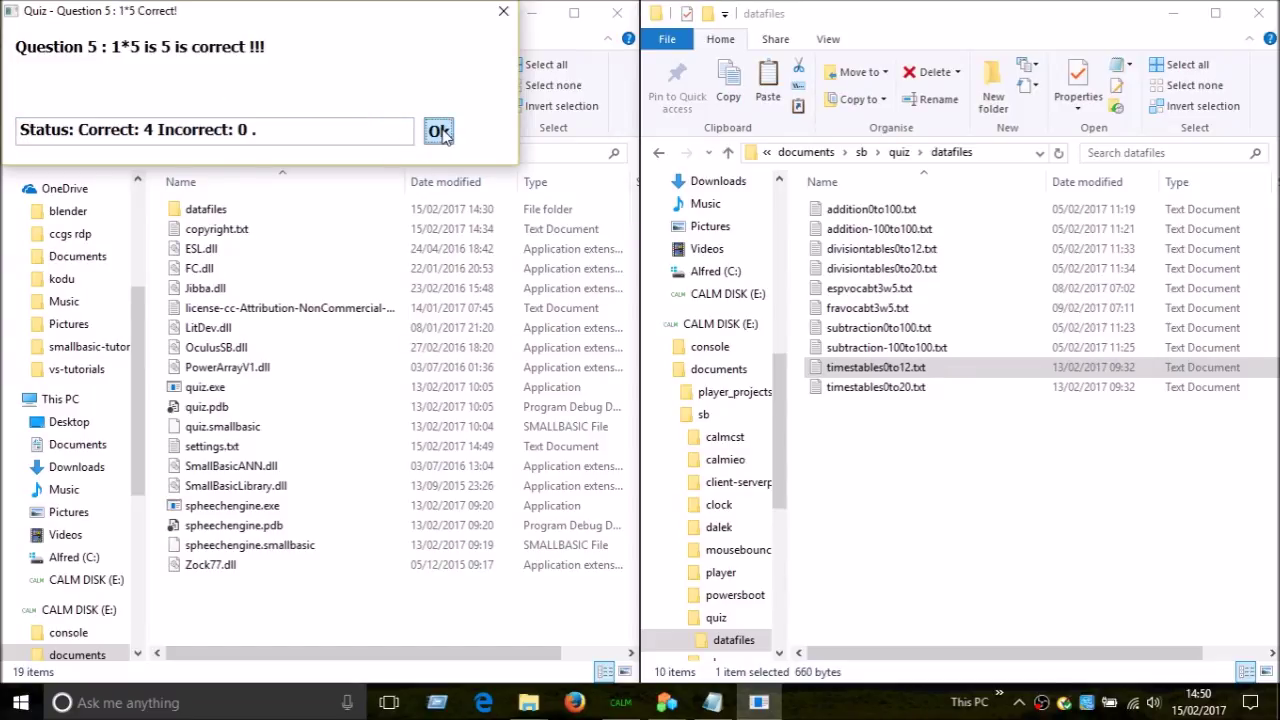
type("0")
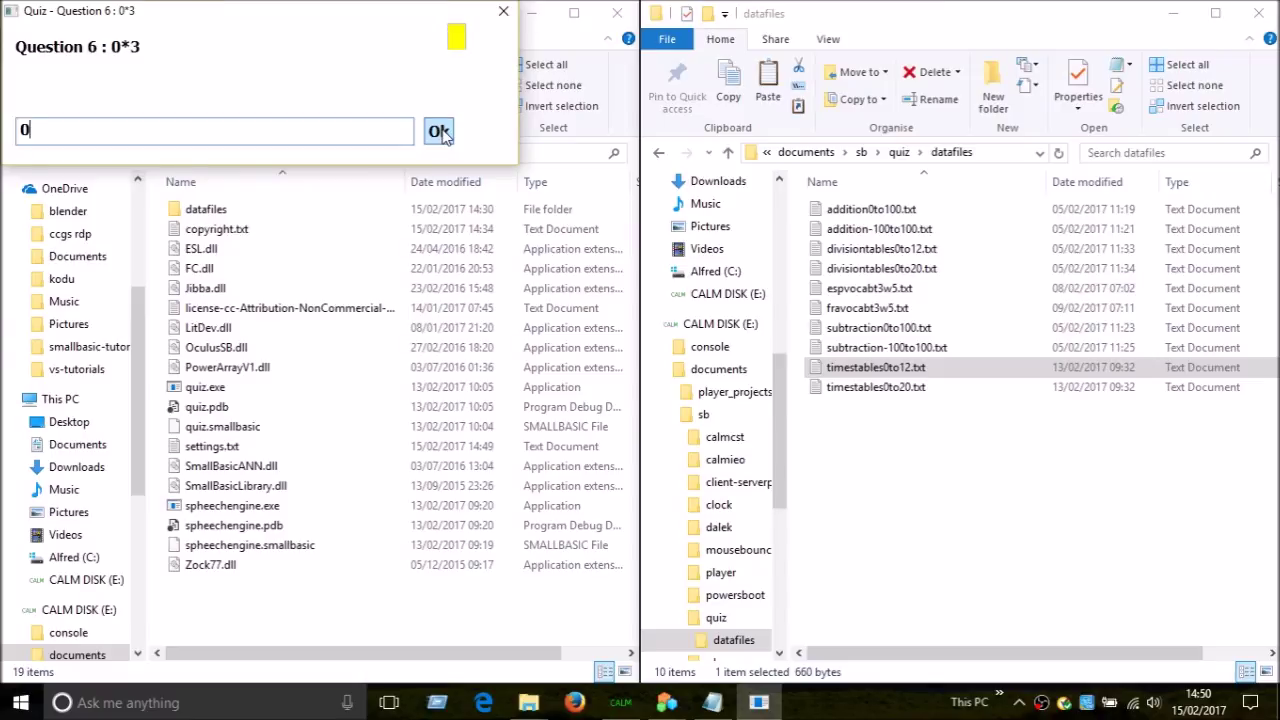
key("Return")
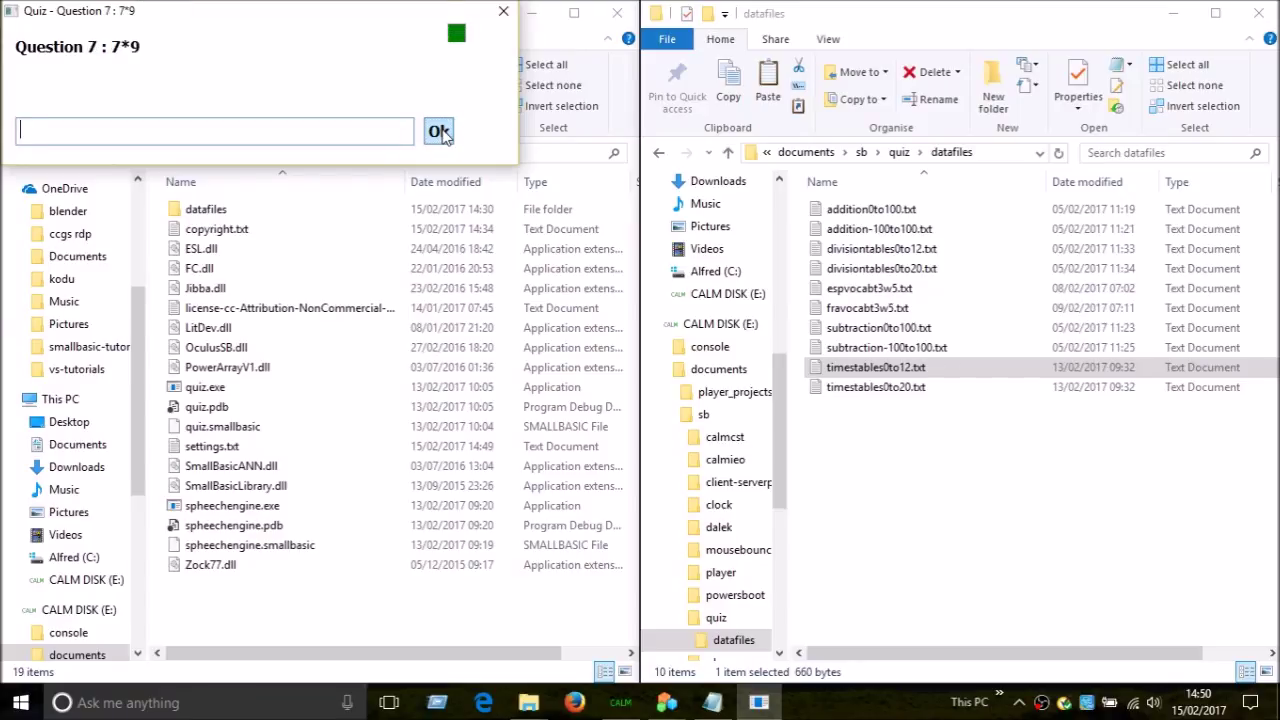
Answer timed quiz question 7 with 63, question 8 with 12, question 9 with 4 and question 10 with 120
type("63")
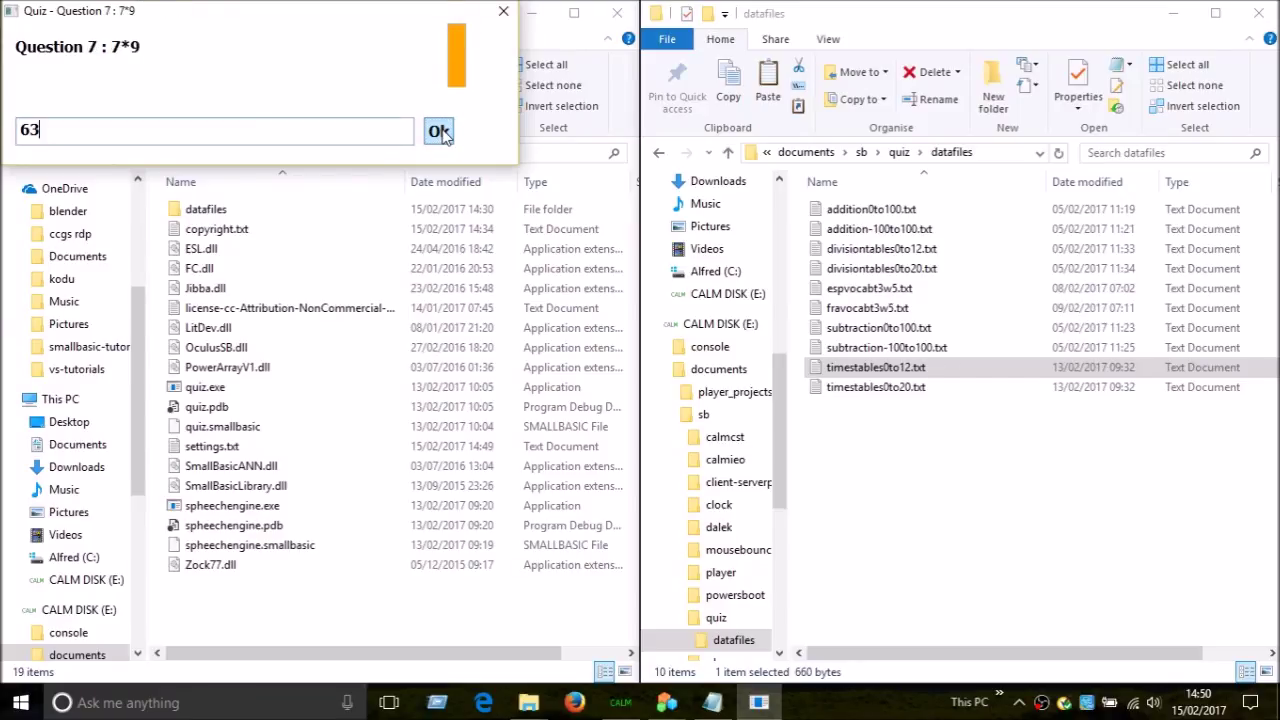
key("Return")
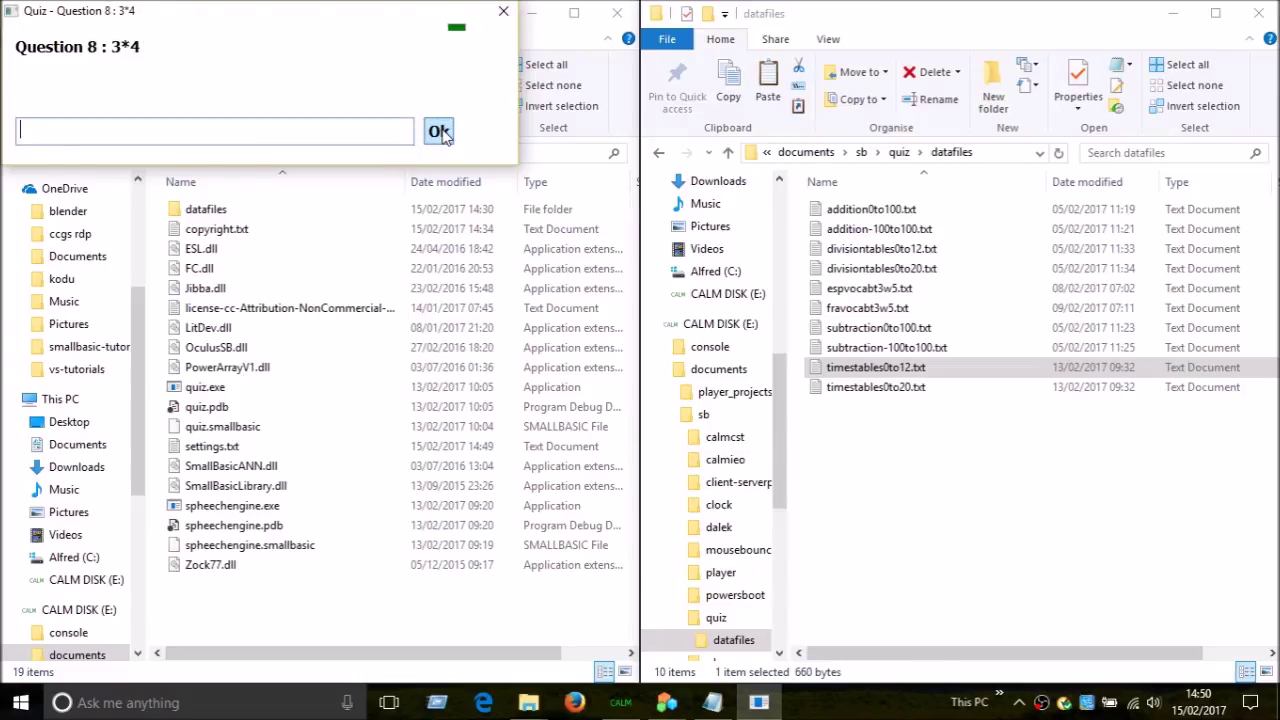
type("12")
key("Return")
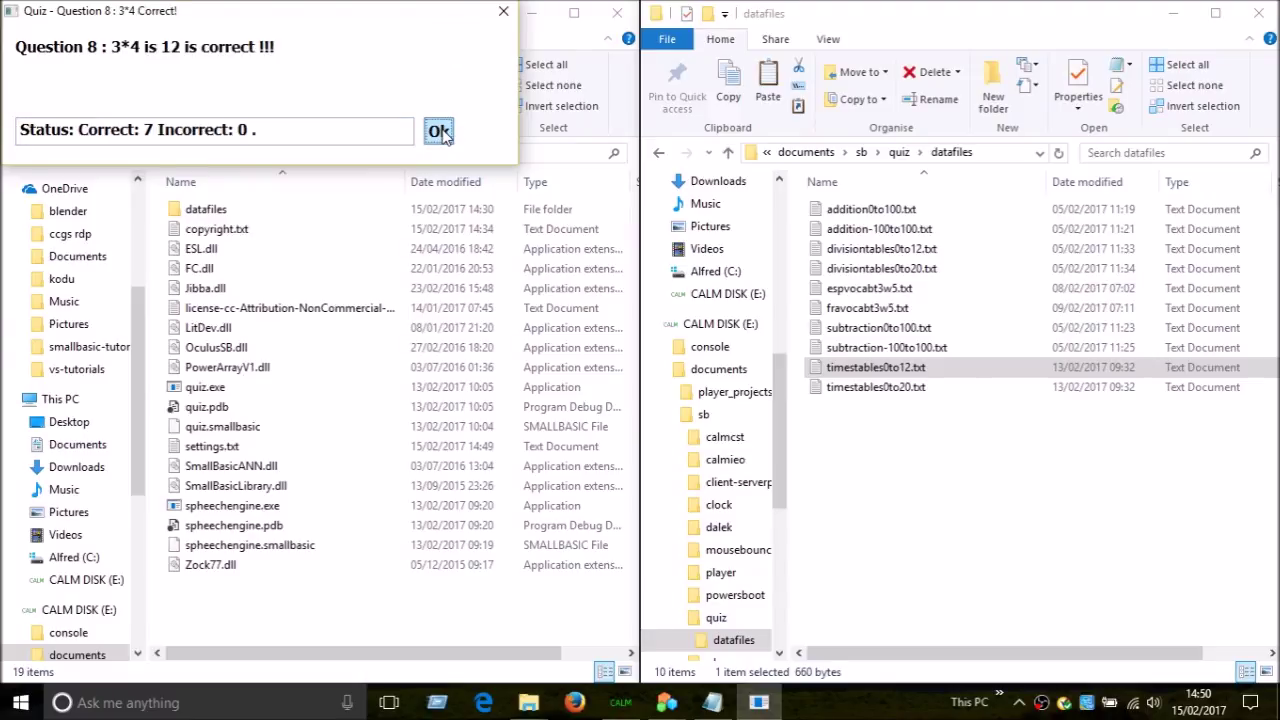
type("4")
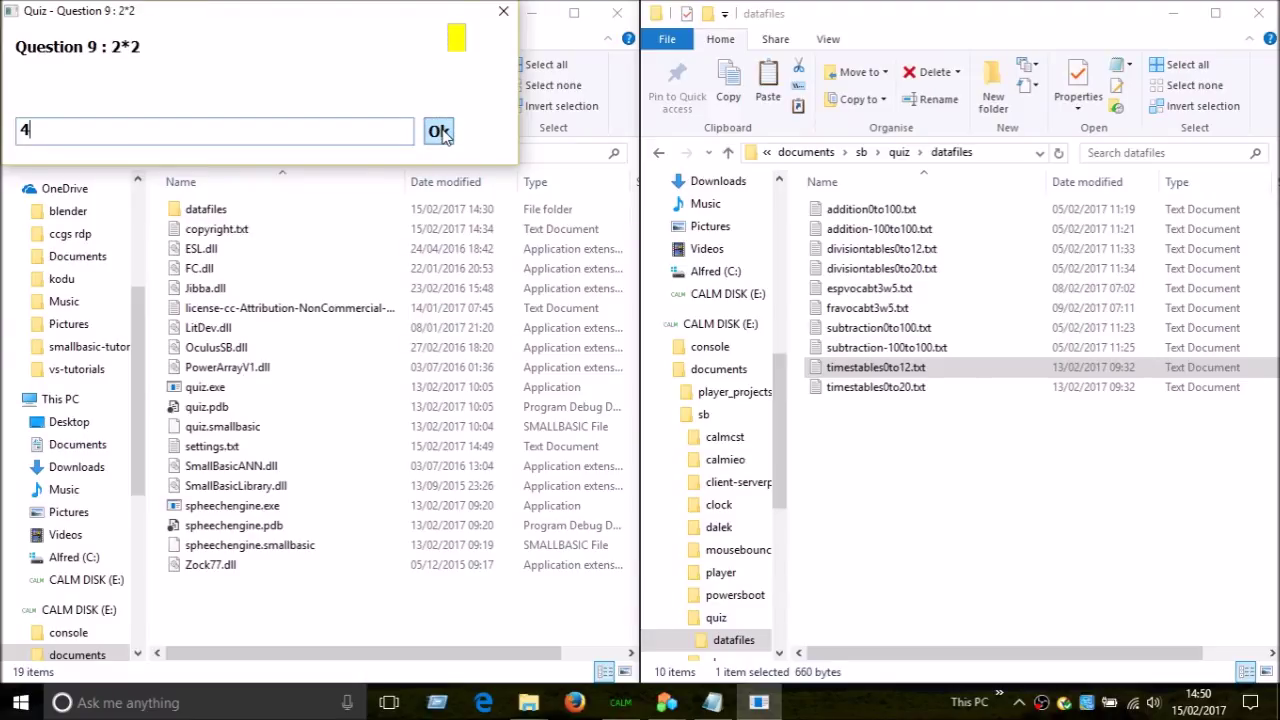
key("Return")
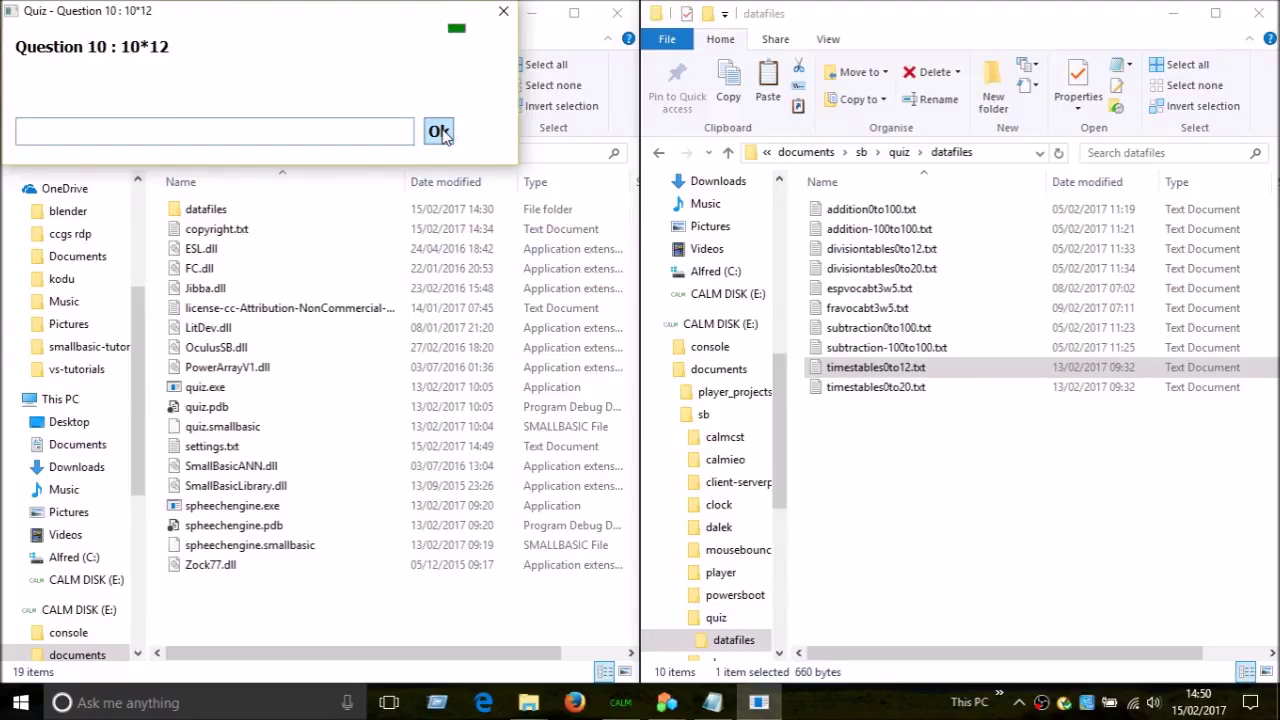
type("120")
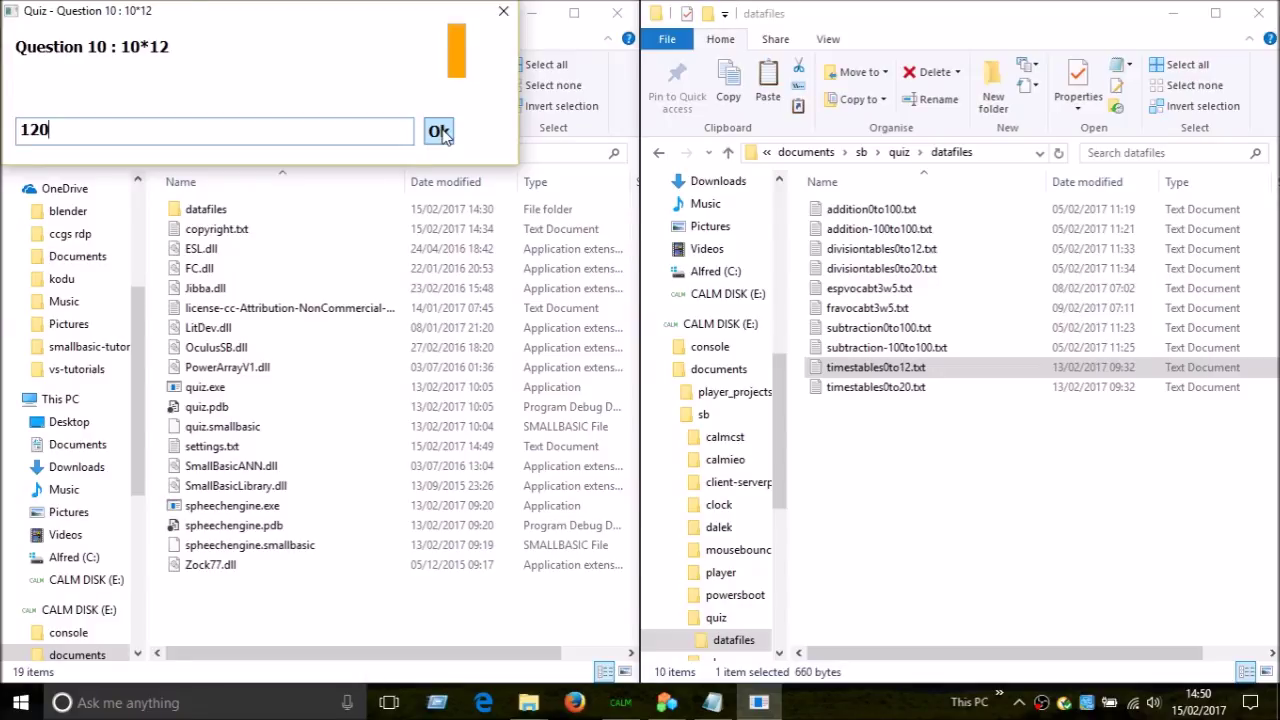
key("Return")
left_click(440, 133)
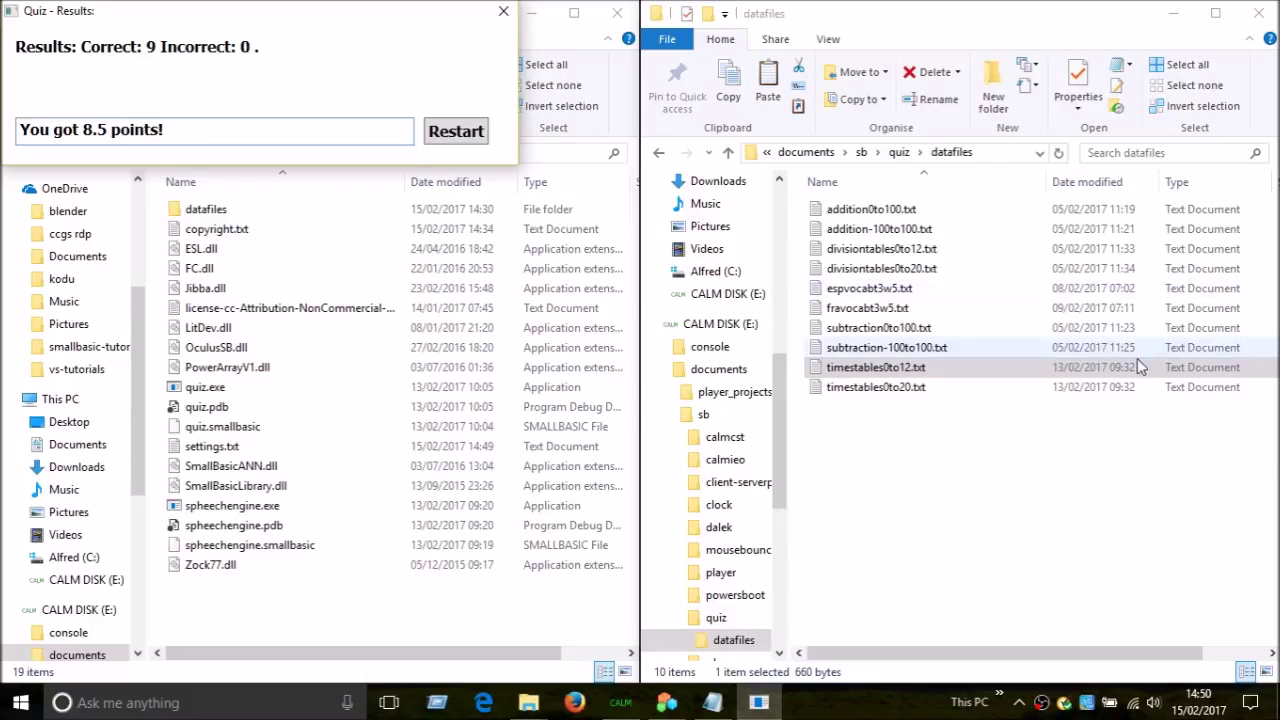
Open settings.txt and examine the count out of time points setting near the end of the line
double_click(430, 446)
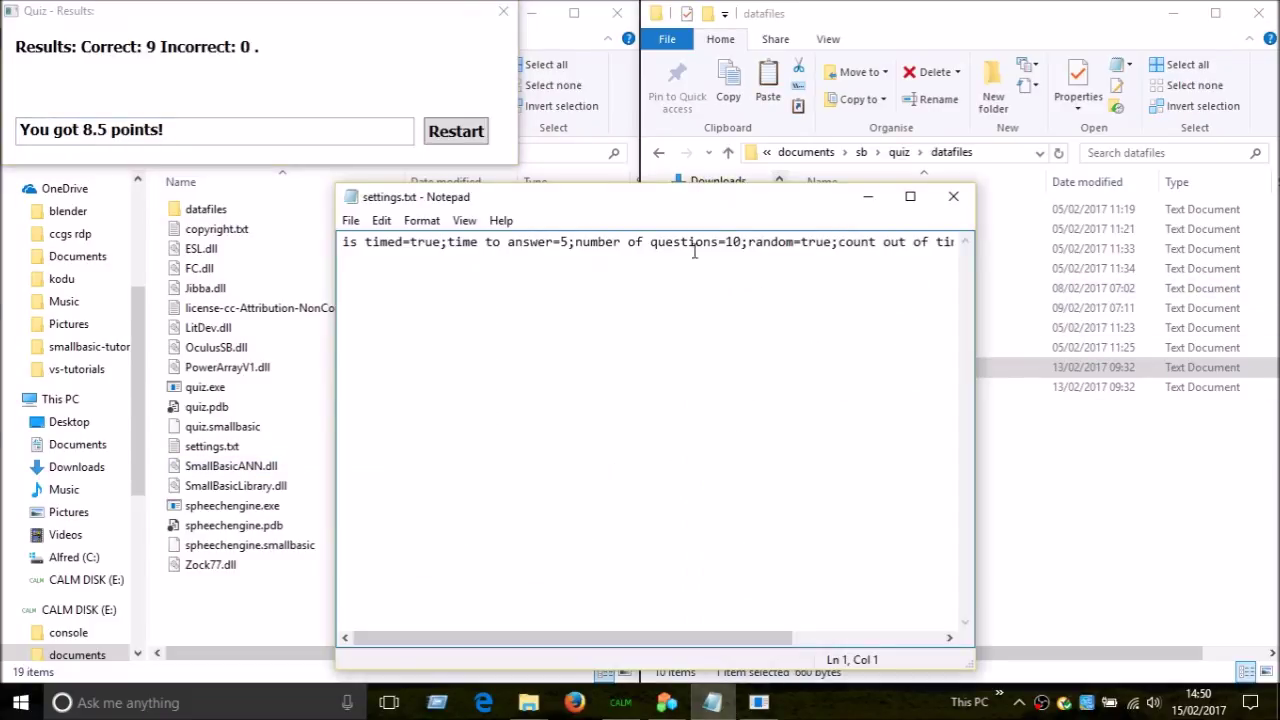
left_click_drag(518, 638, 680, 638)
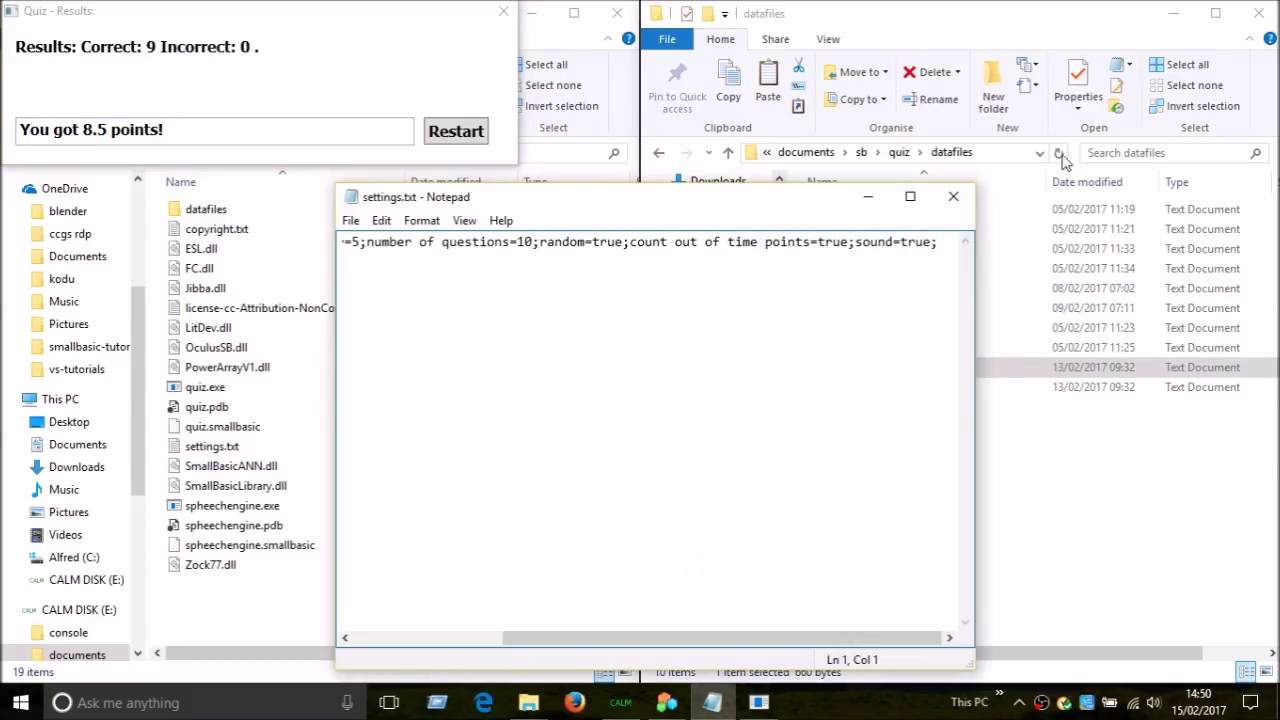
left_click_drag(728, 244, 806, 251)
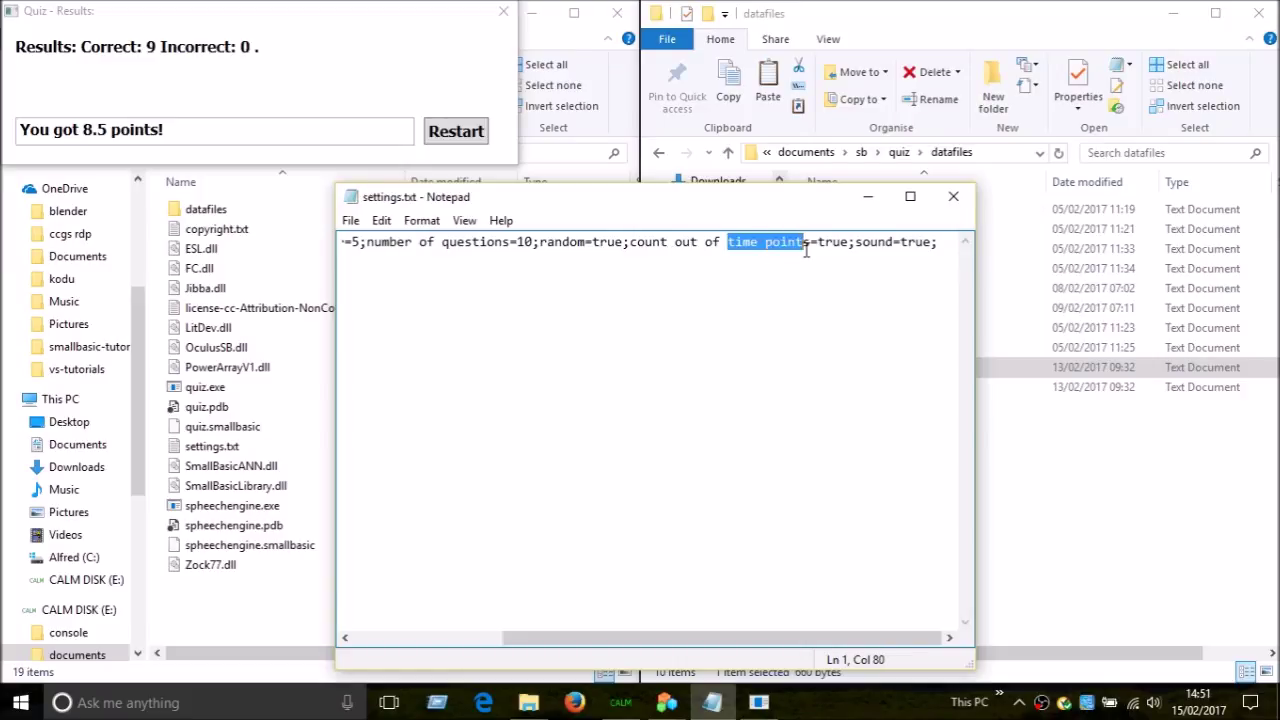
left_click(817, 249)
Restart the timed quiz and answer question 1 with 25, question 2 with 72 and question 3 with 44
left_click(250, 86)
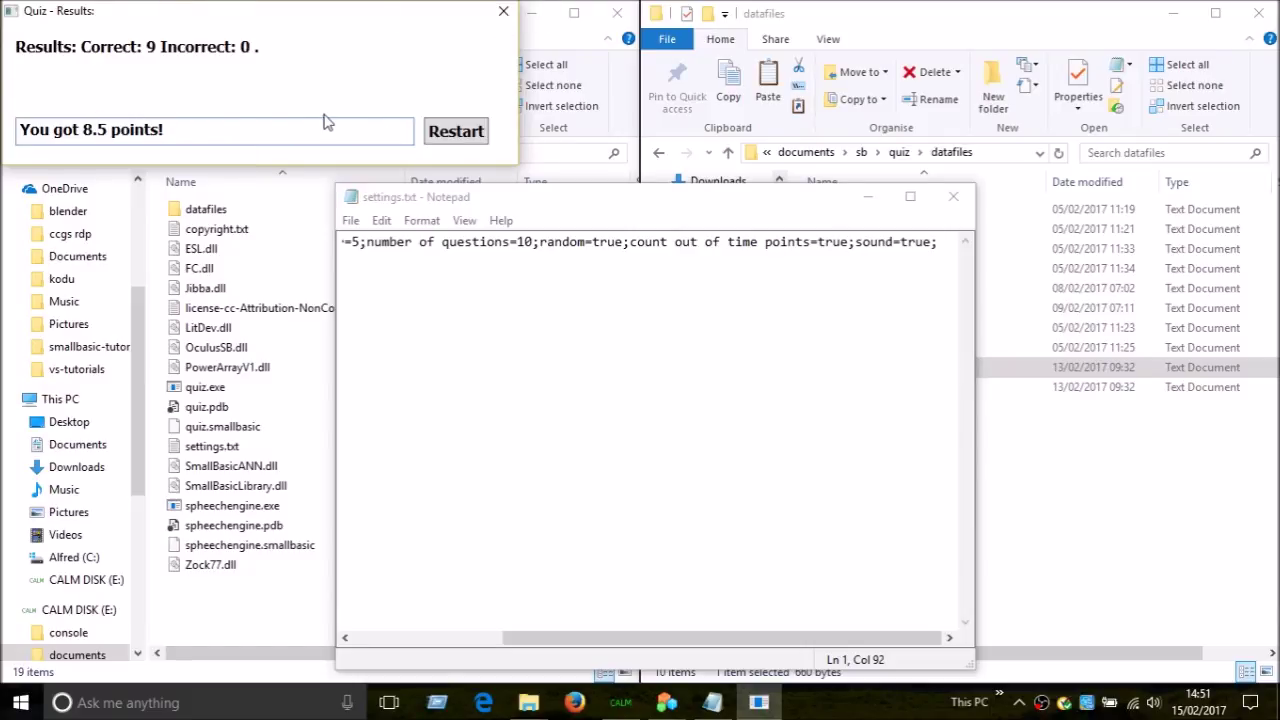
left_click(460, 130)
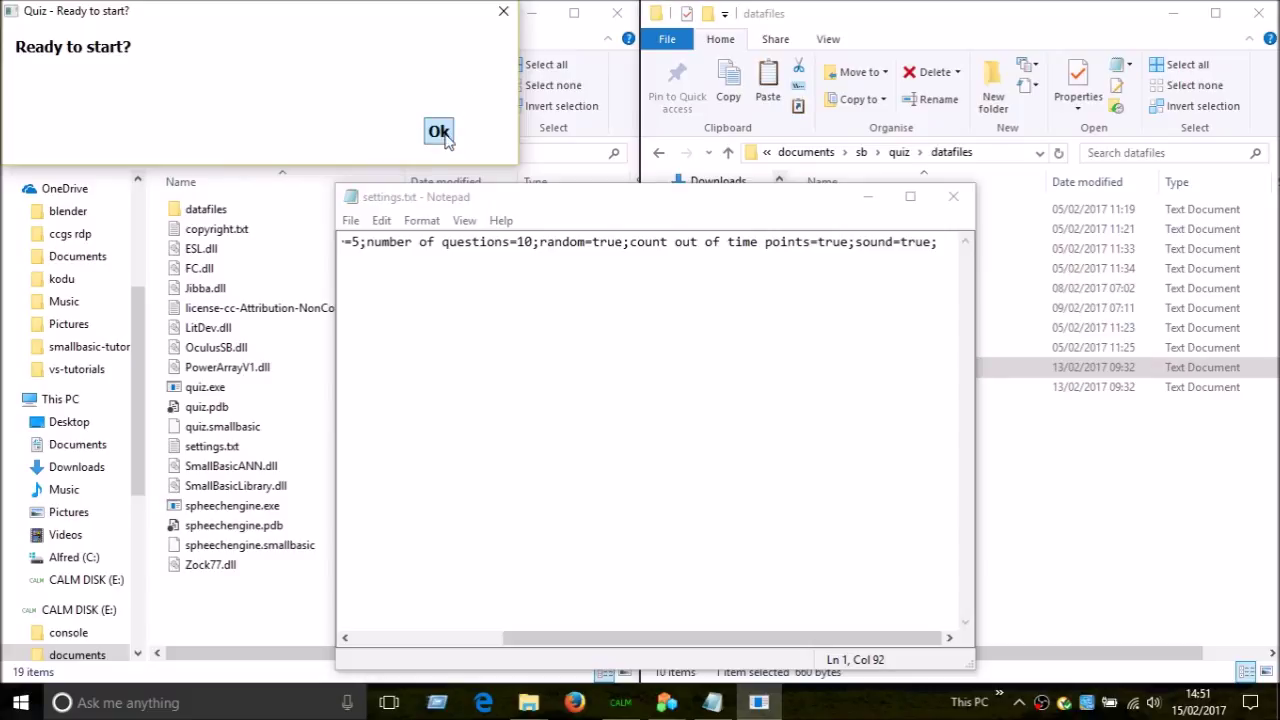
left_click(440, 133)
type("25")
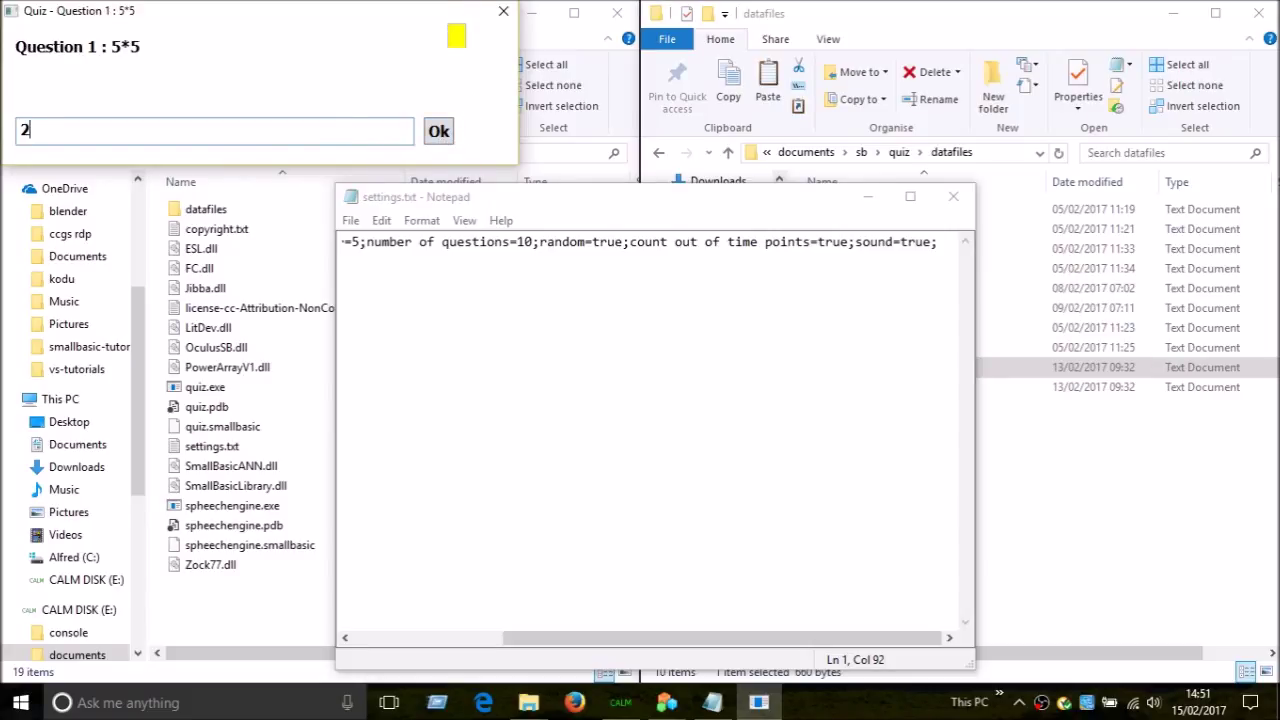
key("Return")
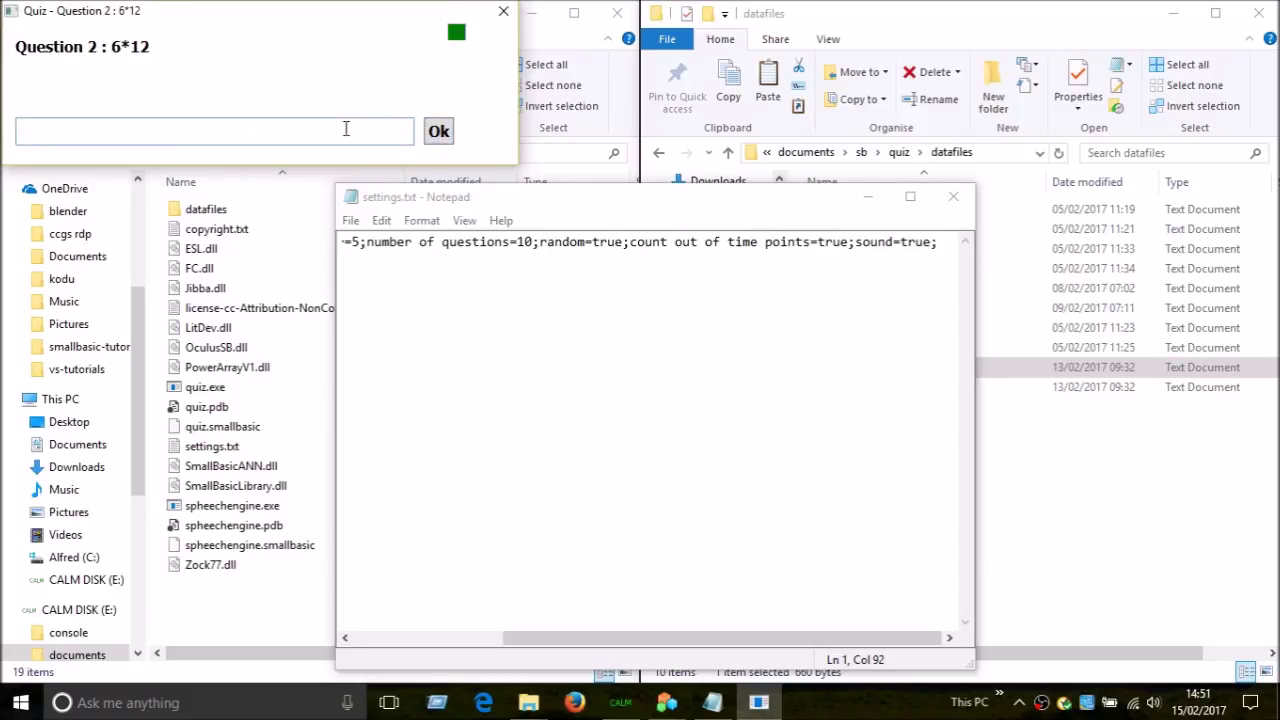
type("72")
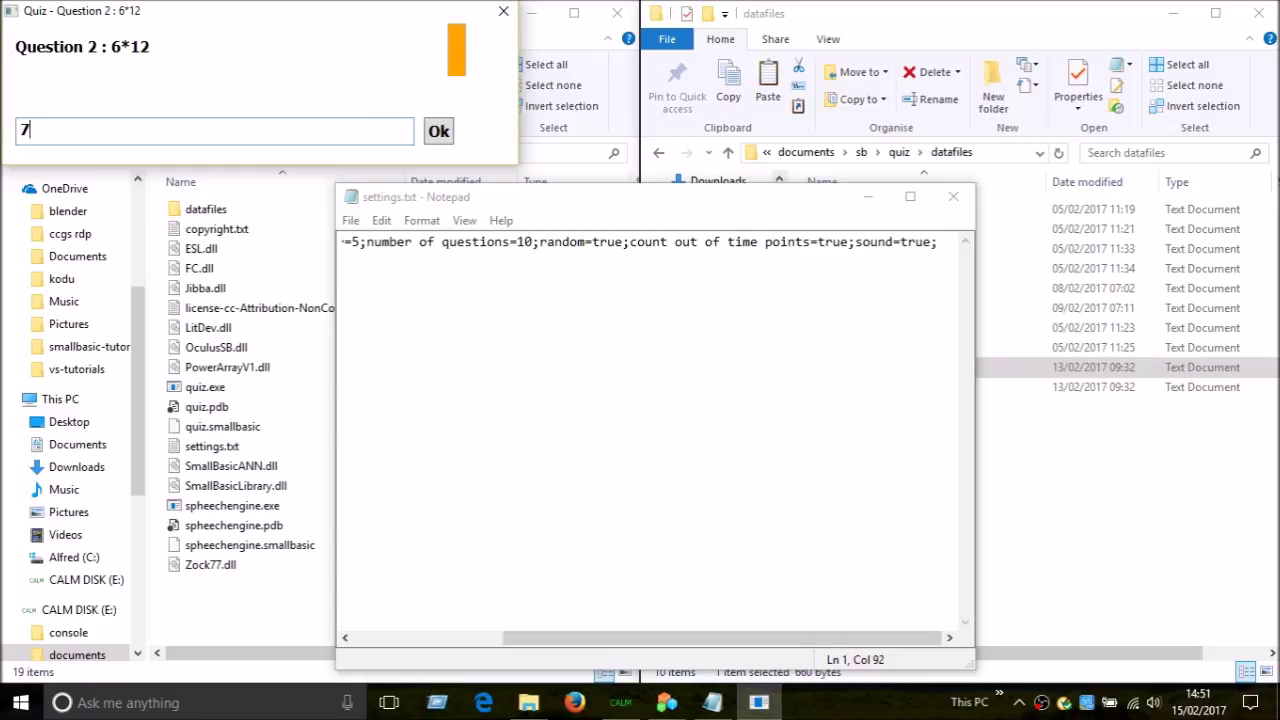
key("Return")
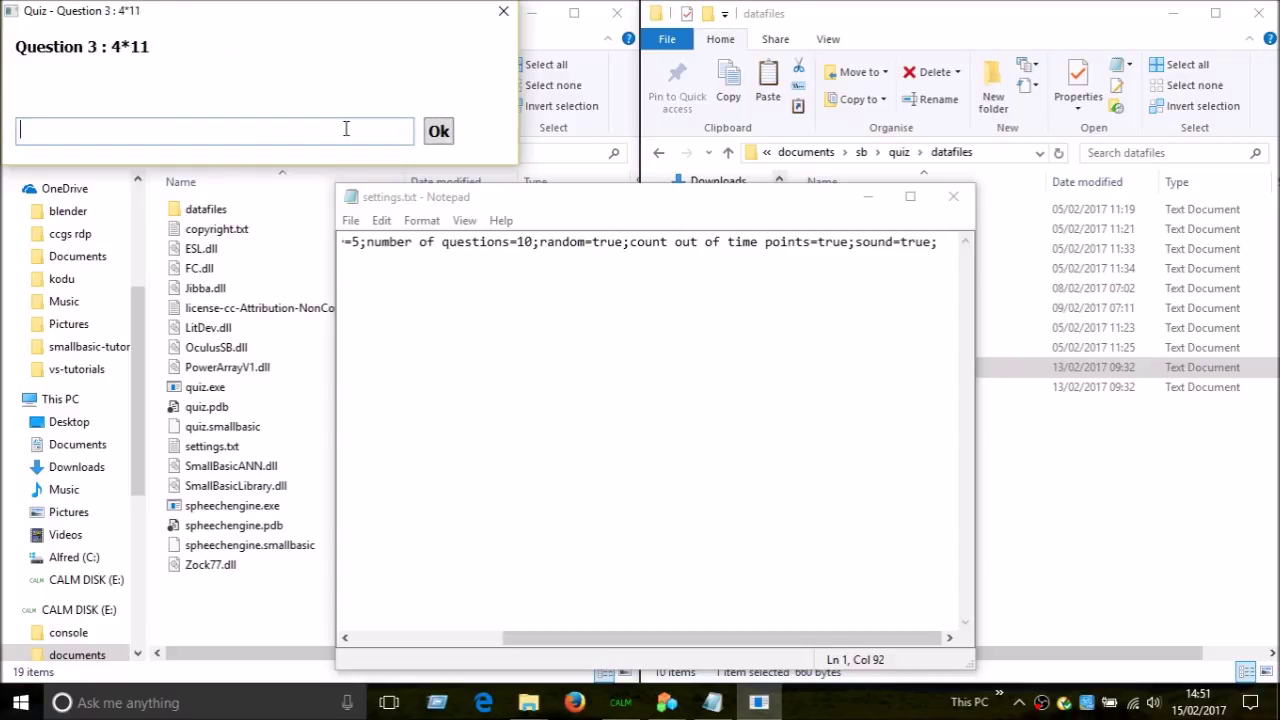
type("44")
key("Return")
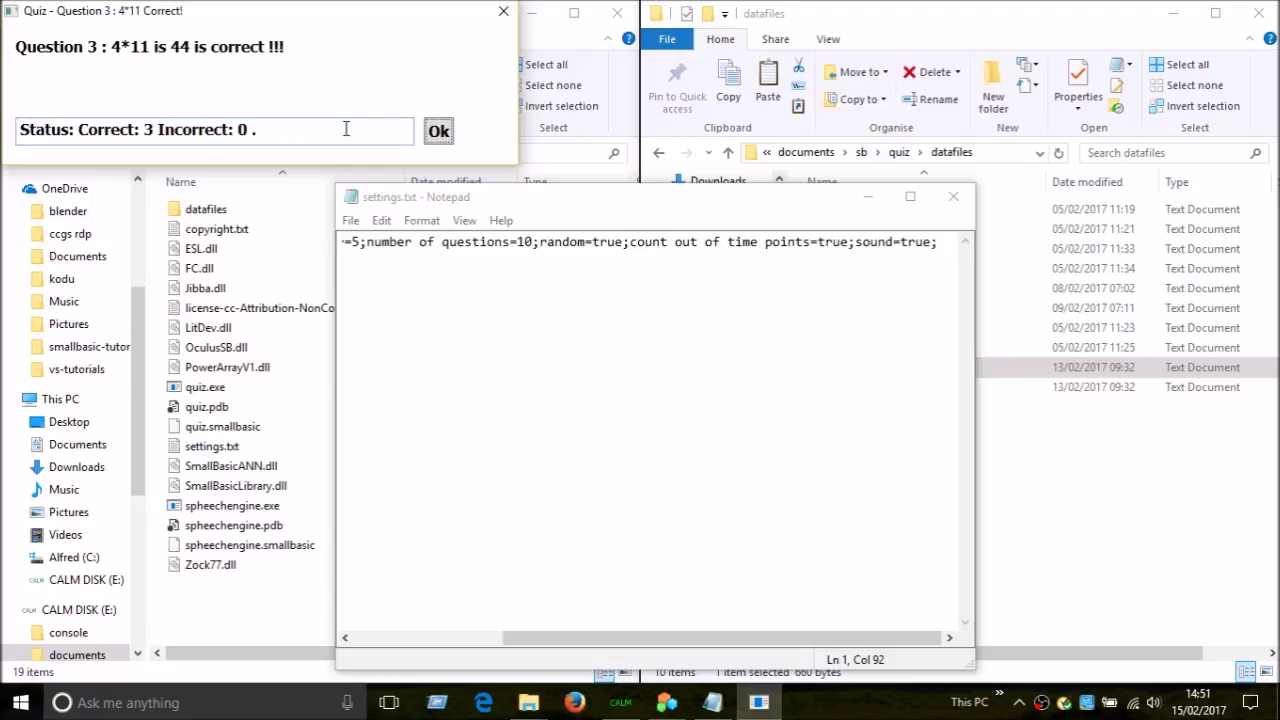
Submit 6 as the next quiz answer, and answer question 6 with 36 and question 7 with 48
type("6")
key("Return")
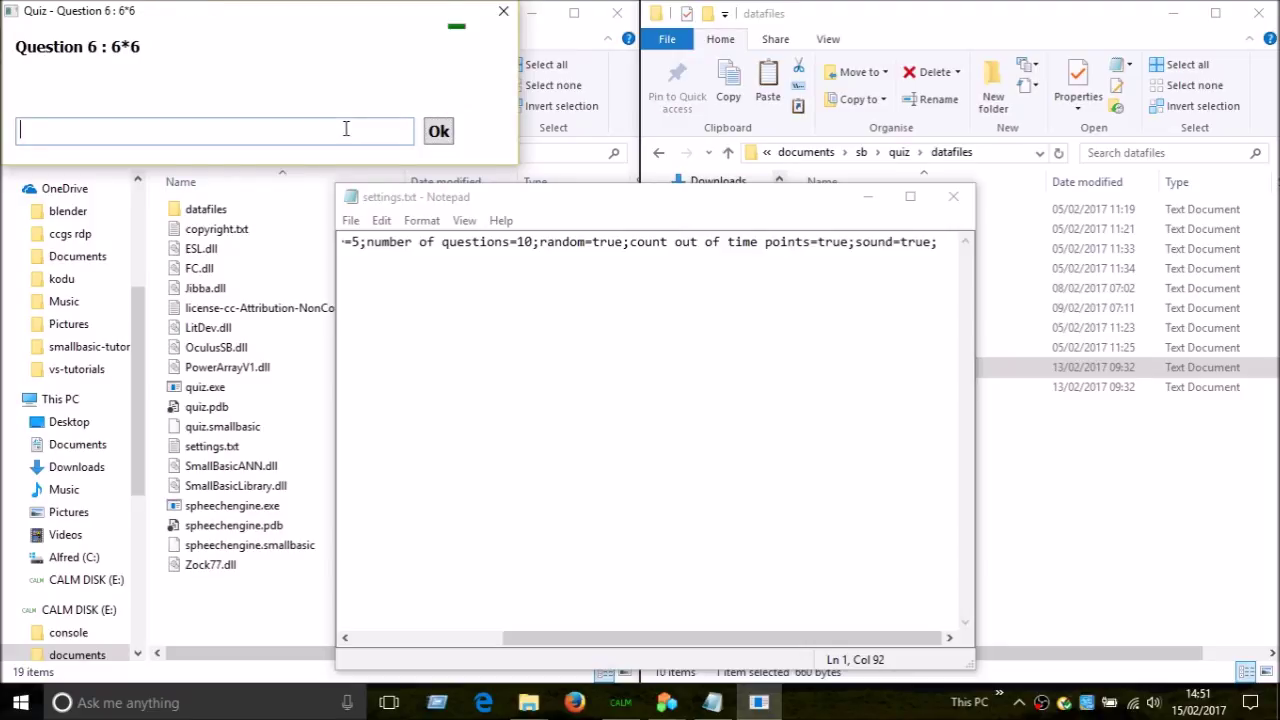
type("36")
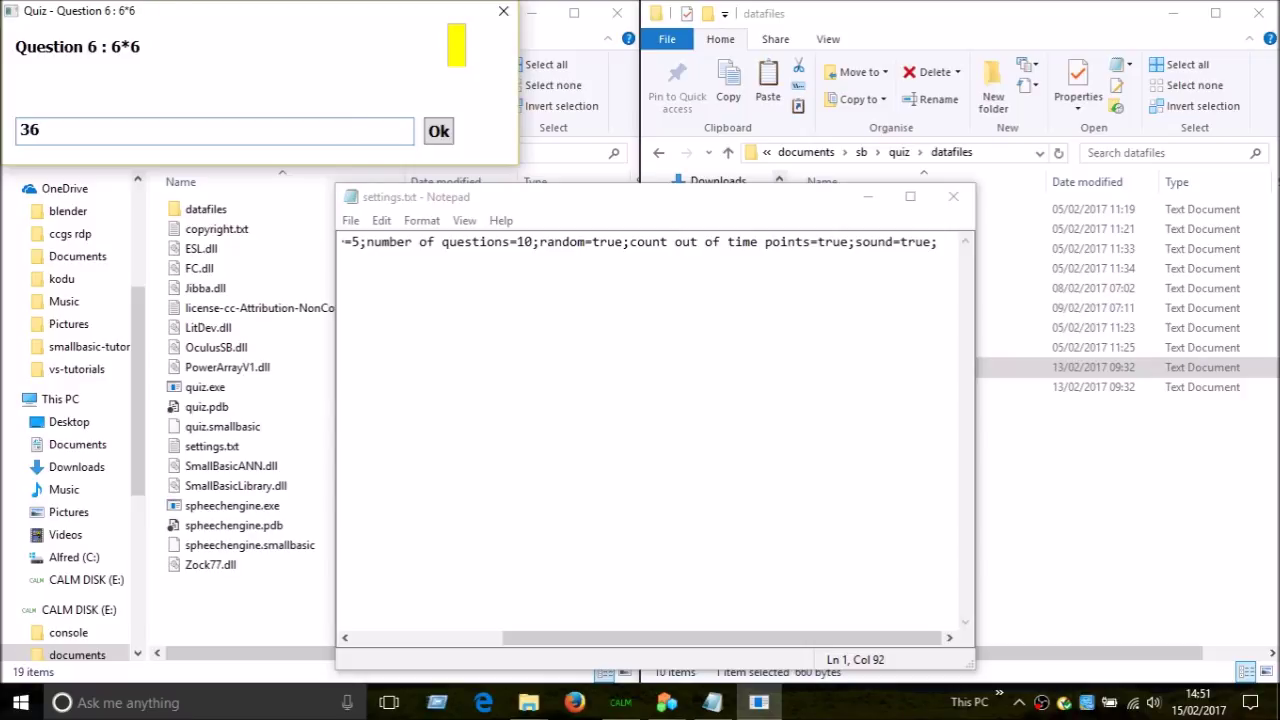
key("Return")
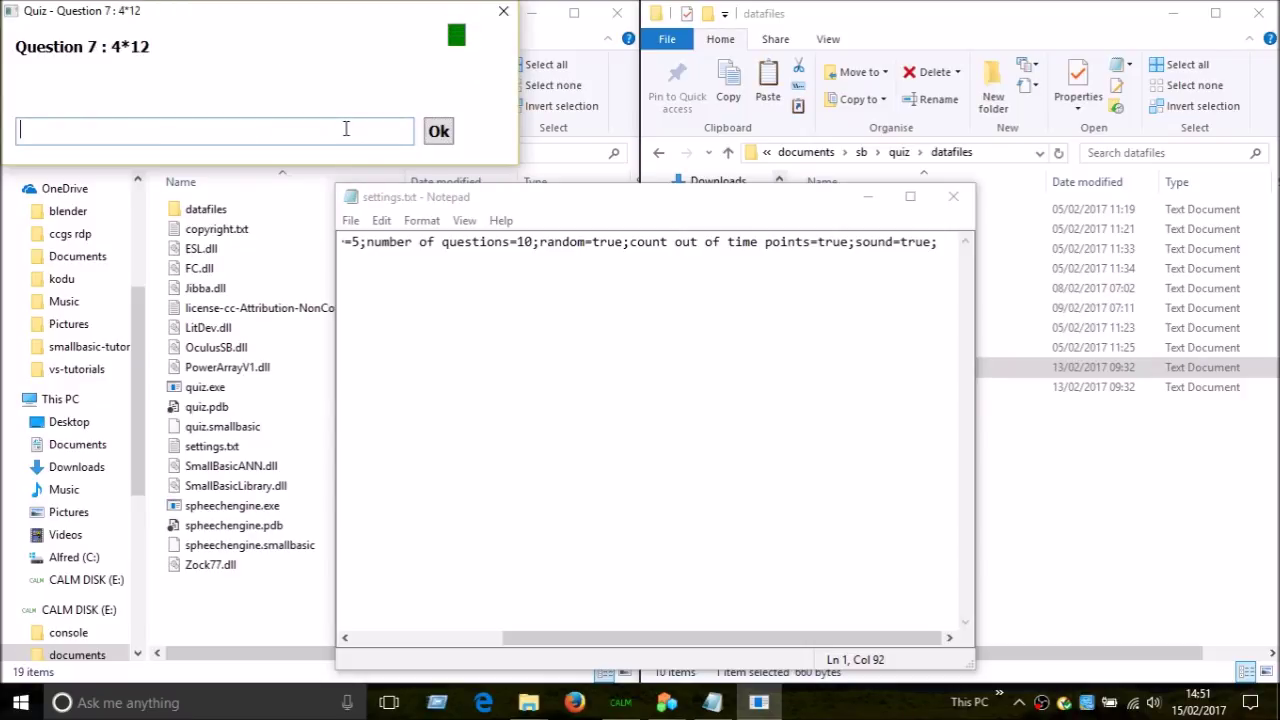
type("48")
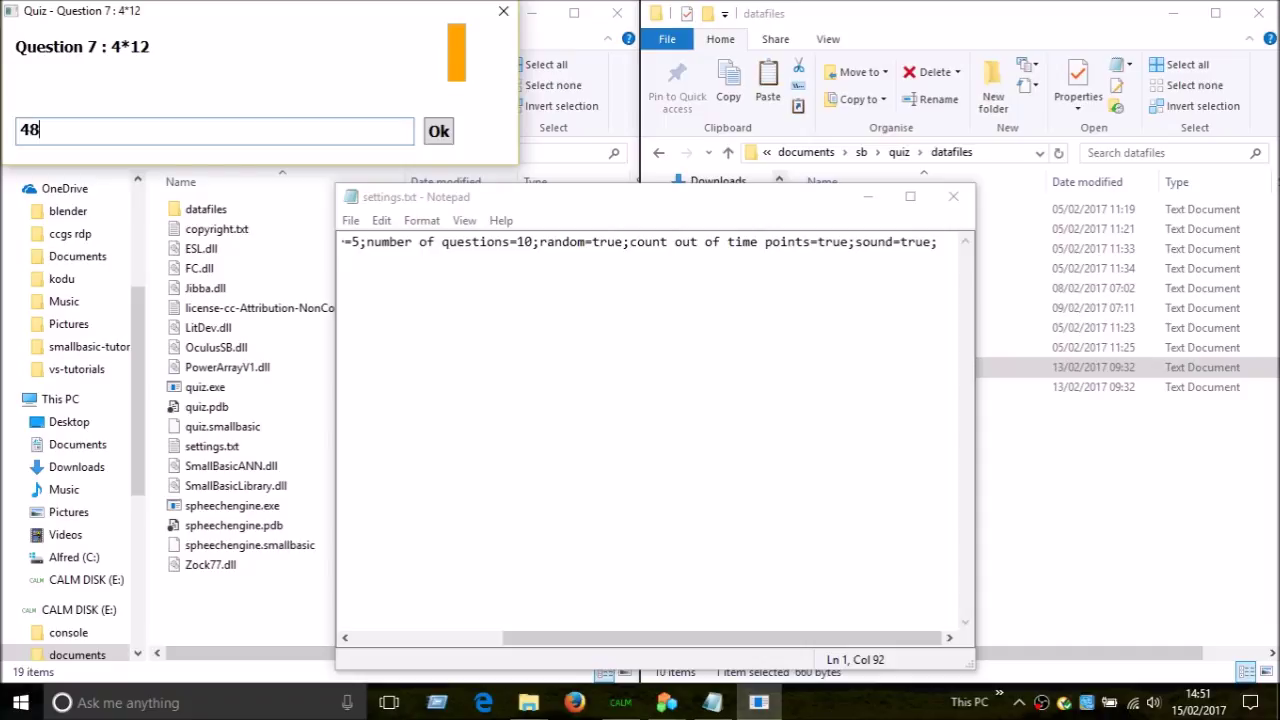
key("Return")
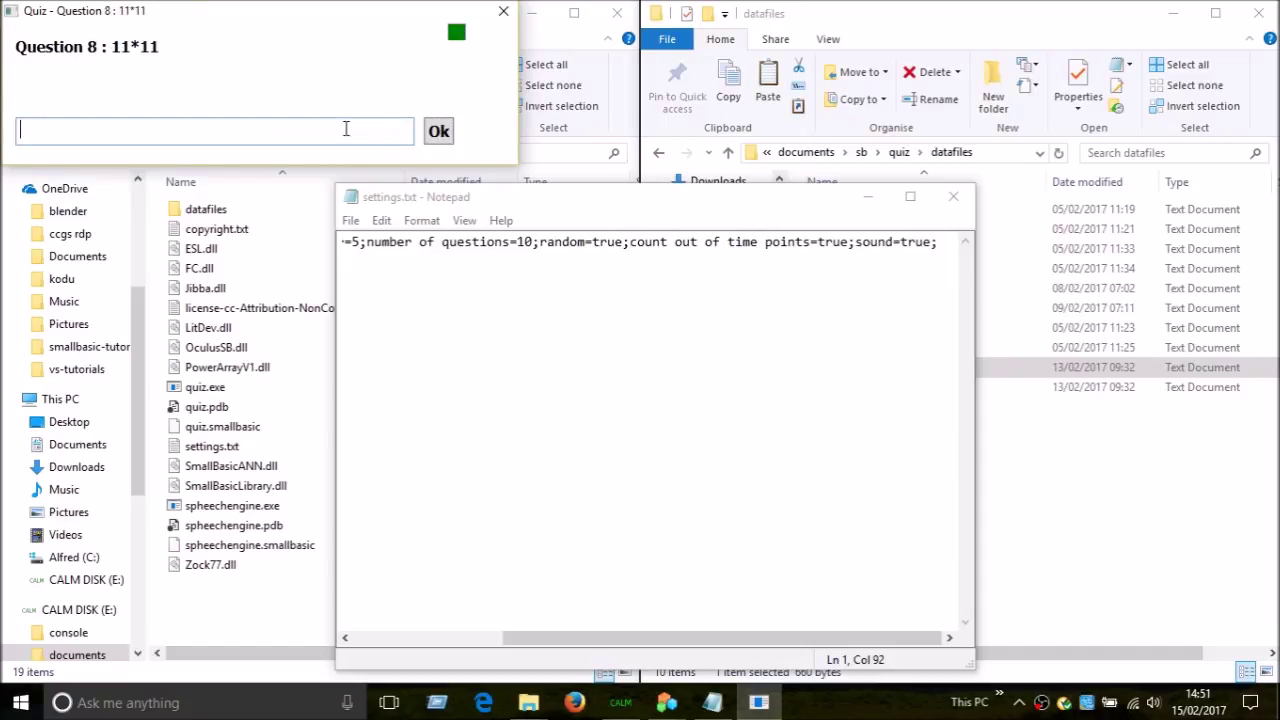
Answer timed quiz question 8 with 121, question 9 with 12 and question 10 with 108
type("121")
key("Return")
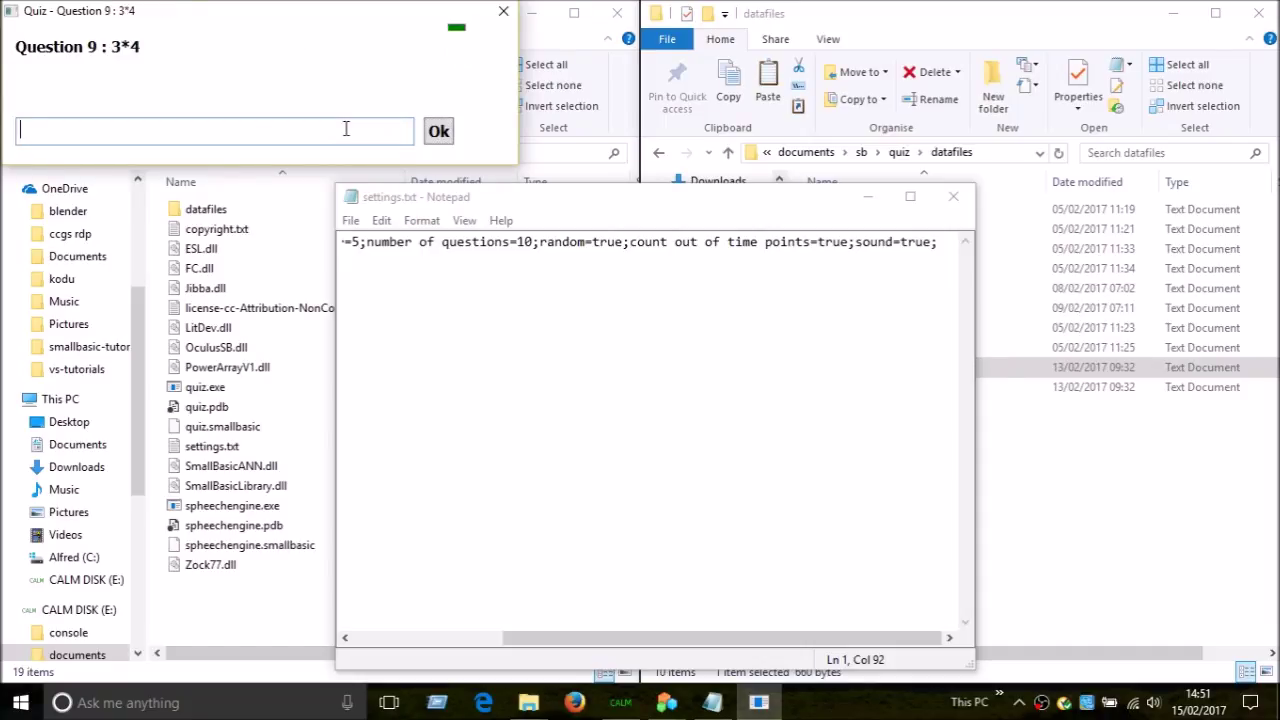
type("12")
key("Return")
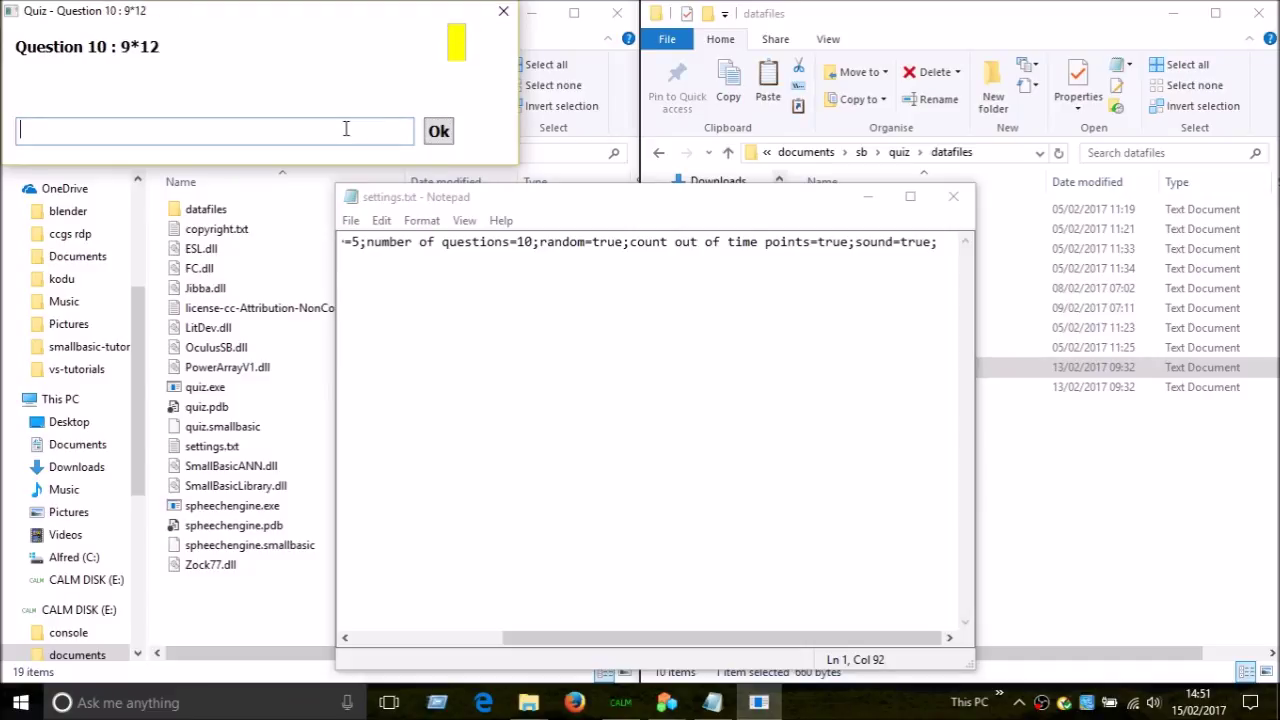
type("108")
key("Return")
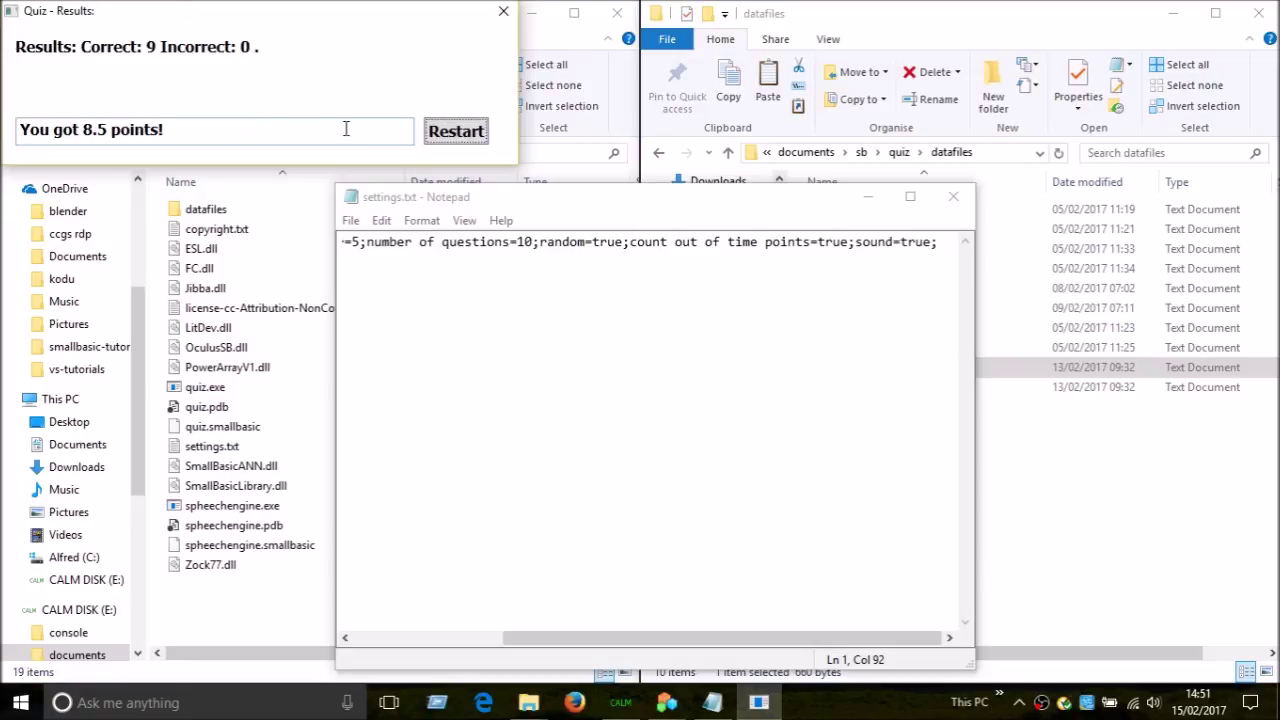
Close the finished quiz and the settings.txt file
left_click(512, 15)
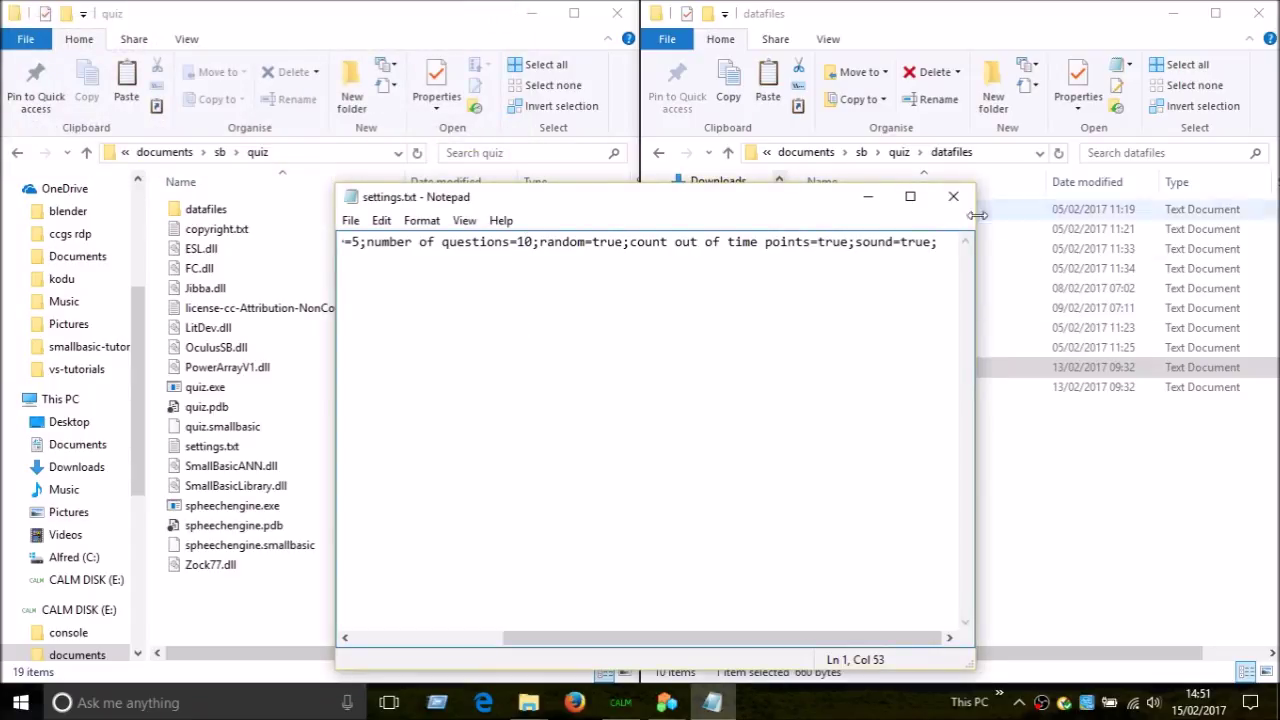
left_click(953, 196)
left_click(907, 466)
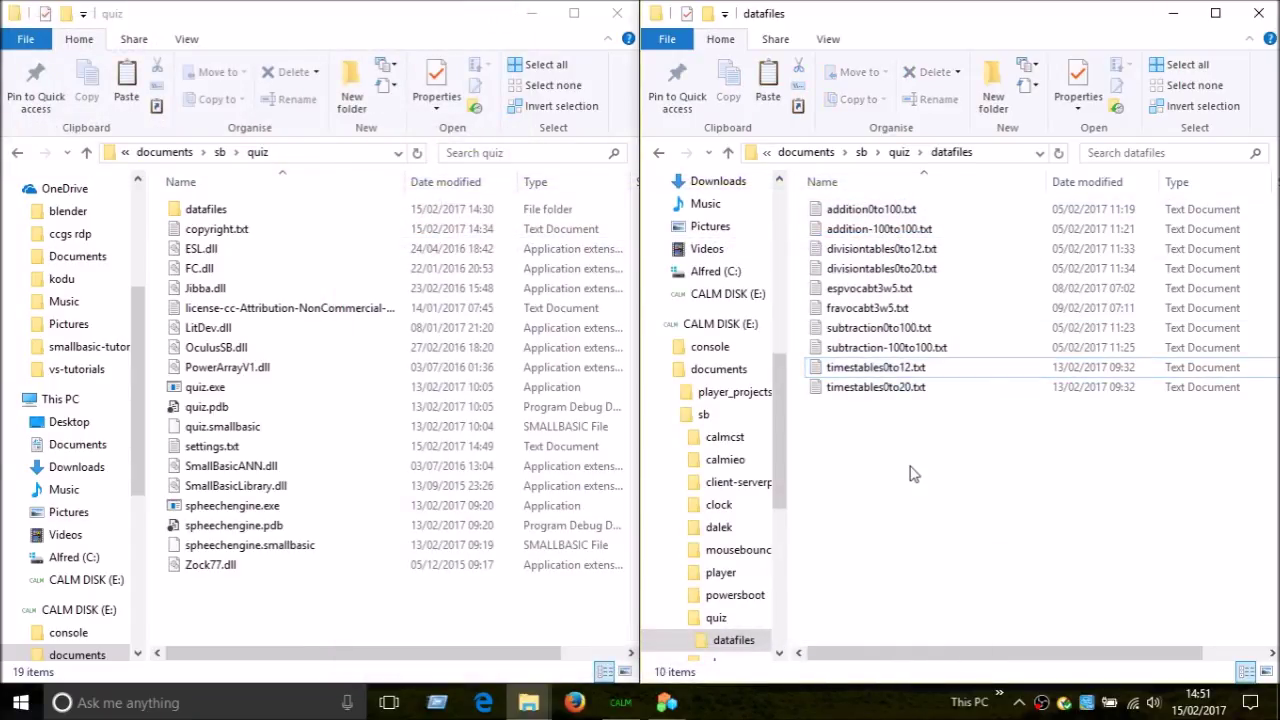
Close the separate datafiles folder window and maximize the quiz folder window
left_click_drag(955, 22, 885, 100)
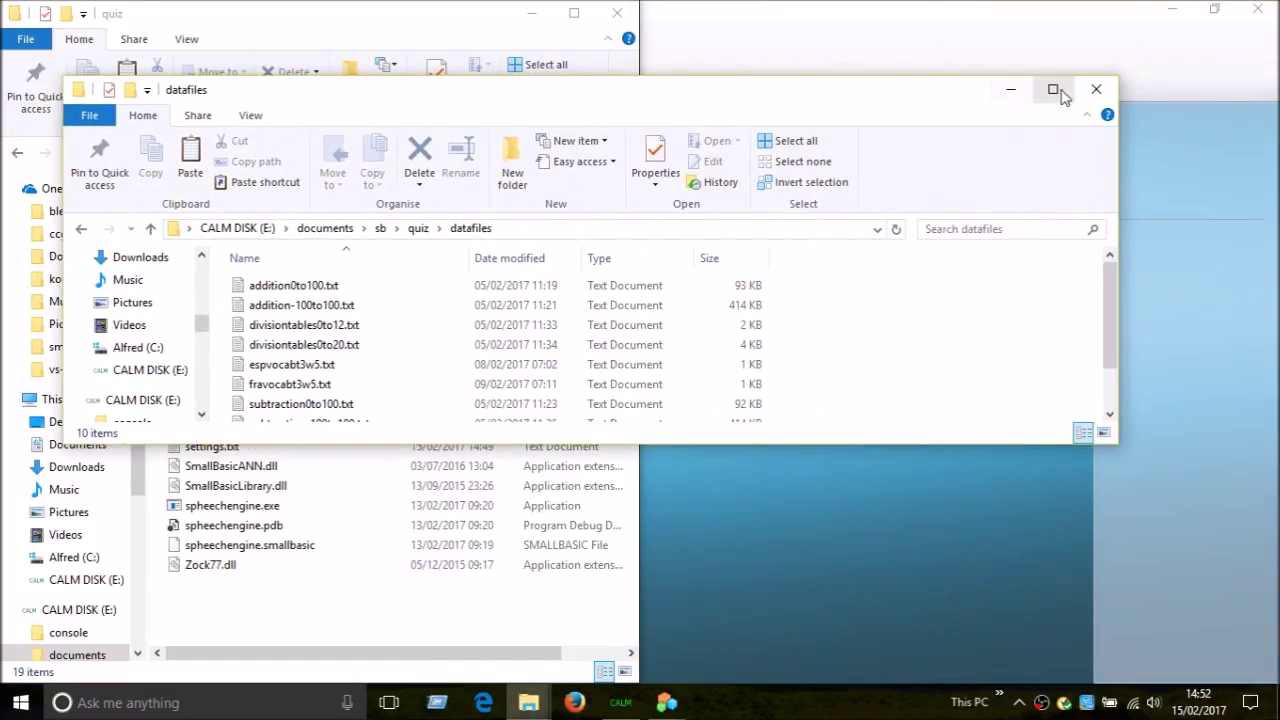
left_click(1090, 88)
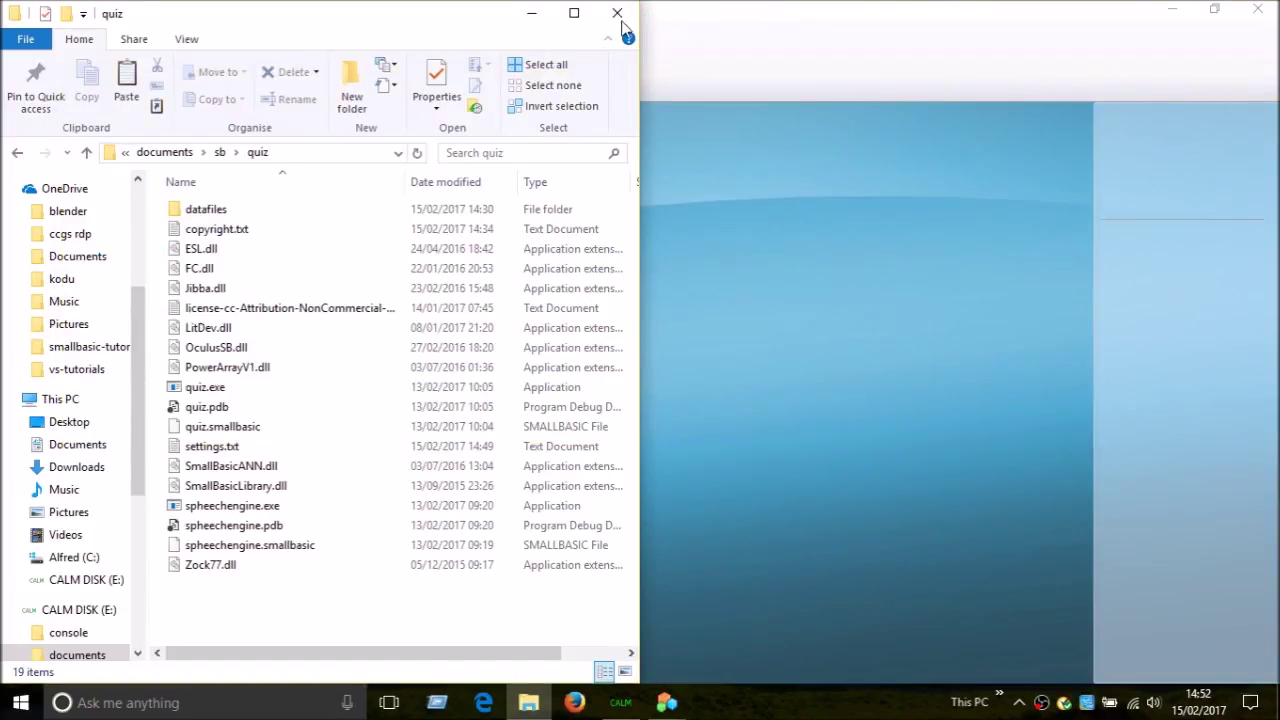
left_click(574, 13)
left_click(1214, 9)
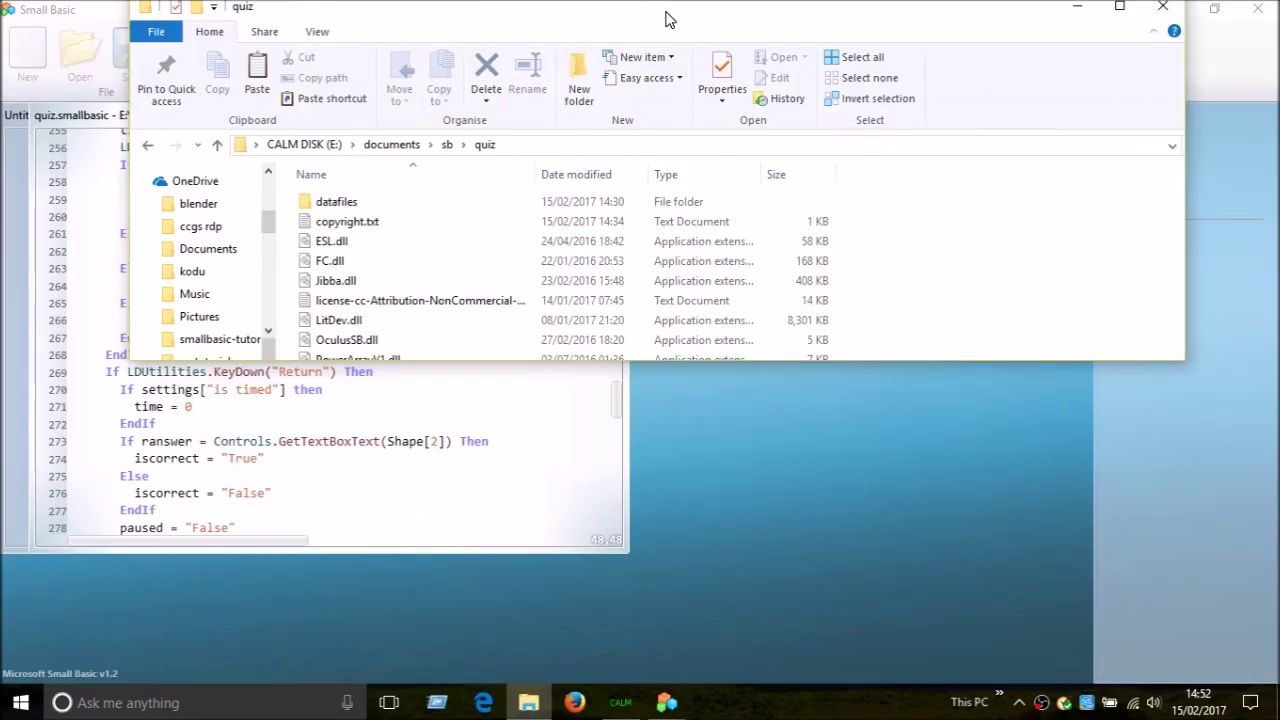
left_click_drag(641, 8, 651, 4)
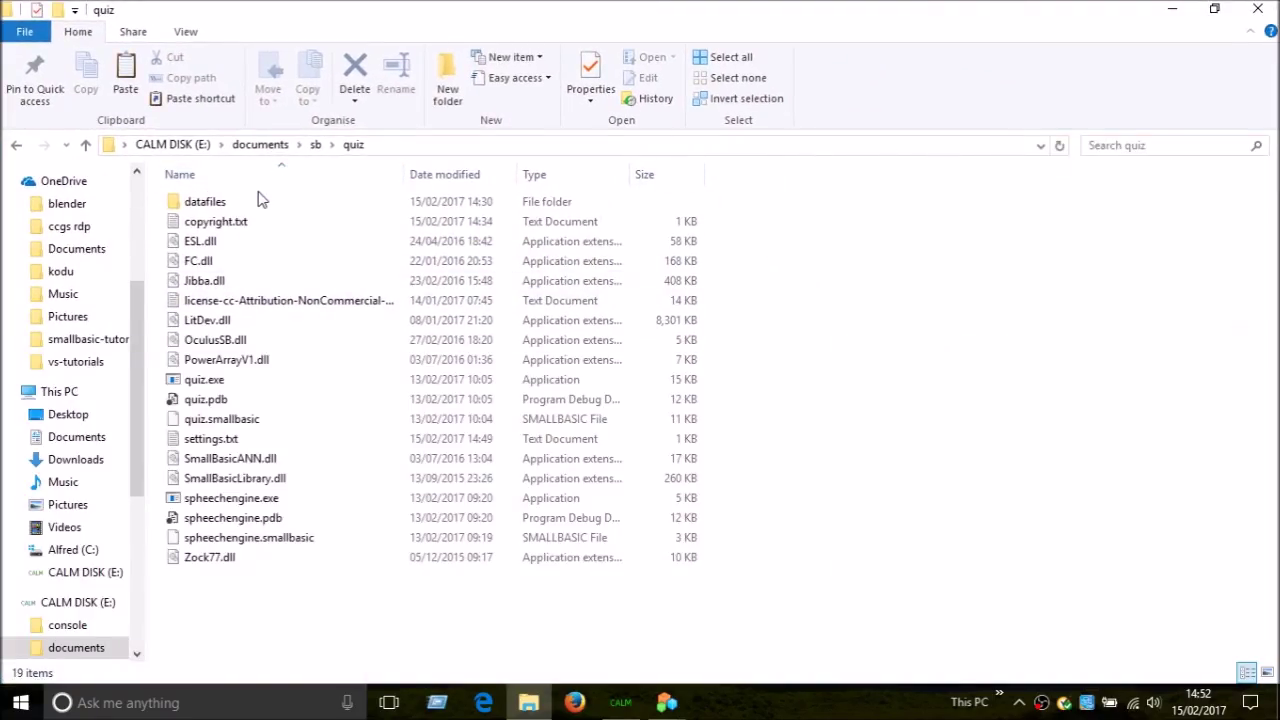
Open divisiontables0to20.txt from the datafiles folder to view it, close it and return to the quiz folder
double_click(254, 201)
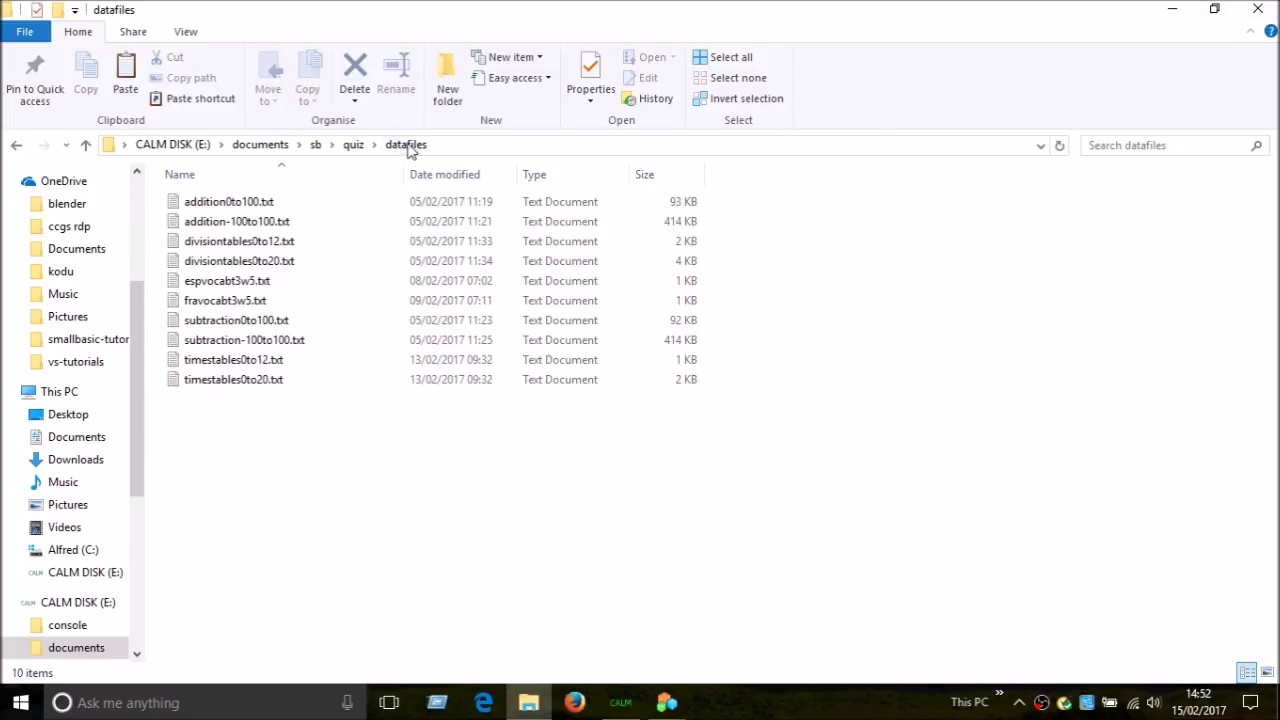
left_click(330, 262)
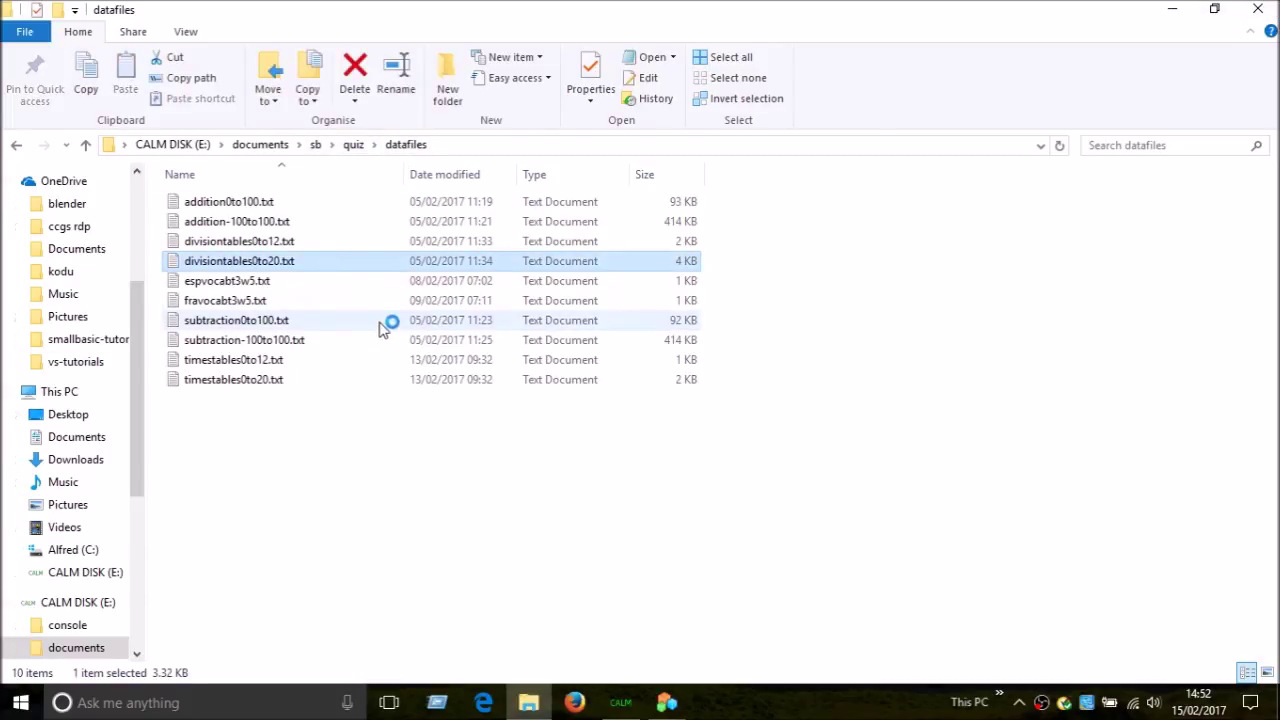
left_click(957, 196)
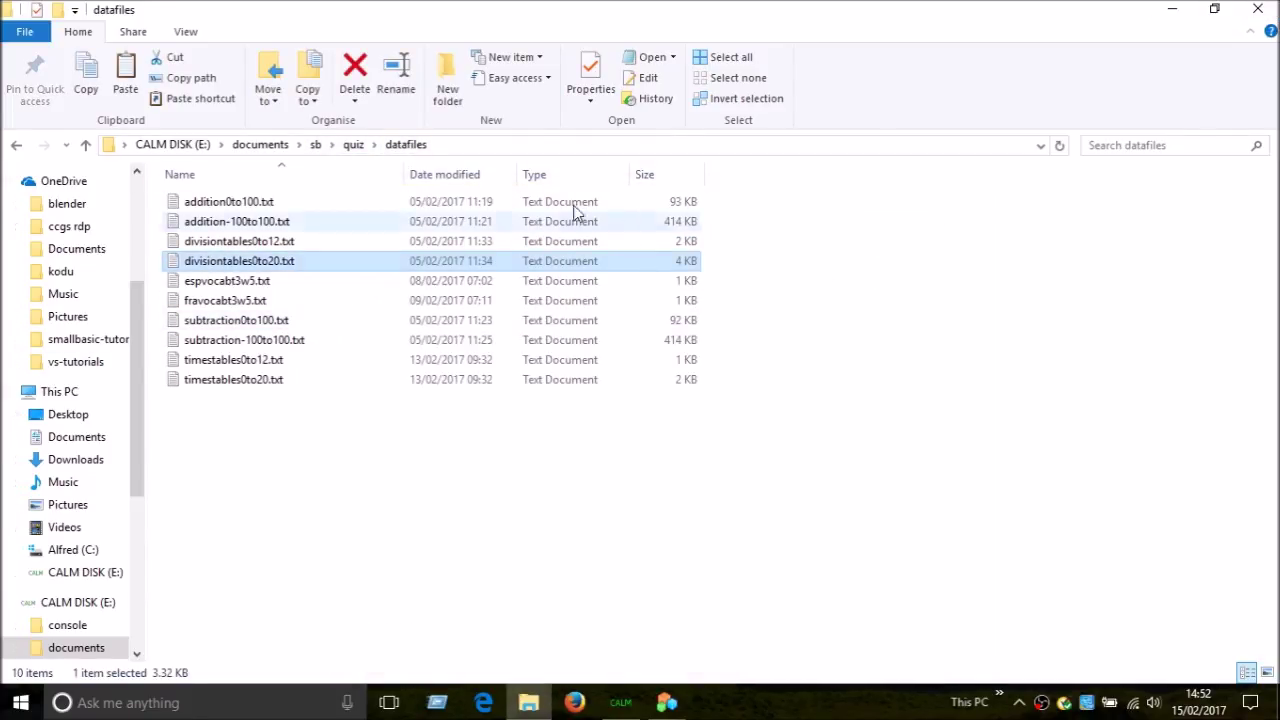
left_click(355, 145)
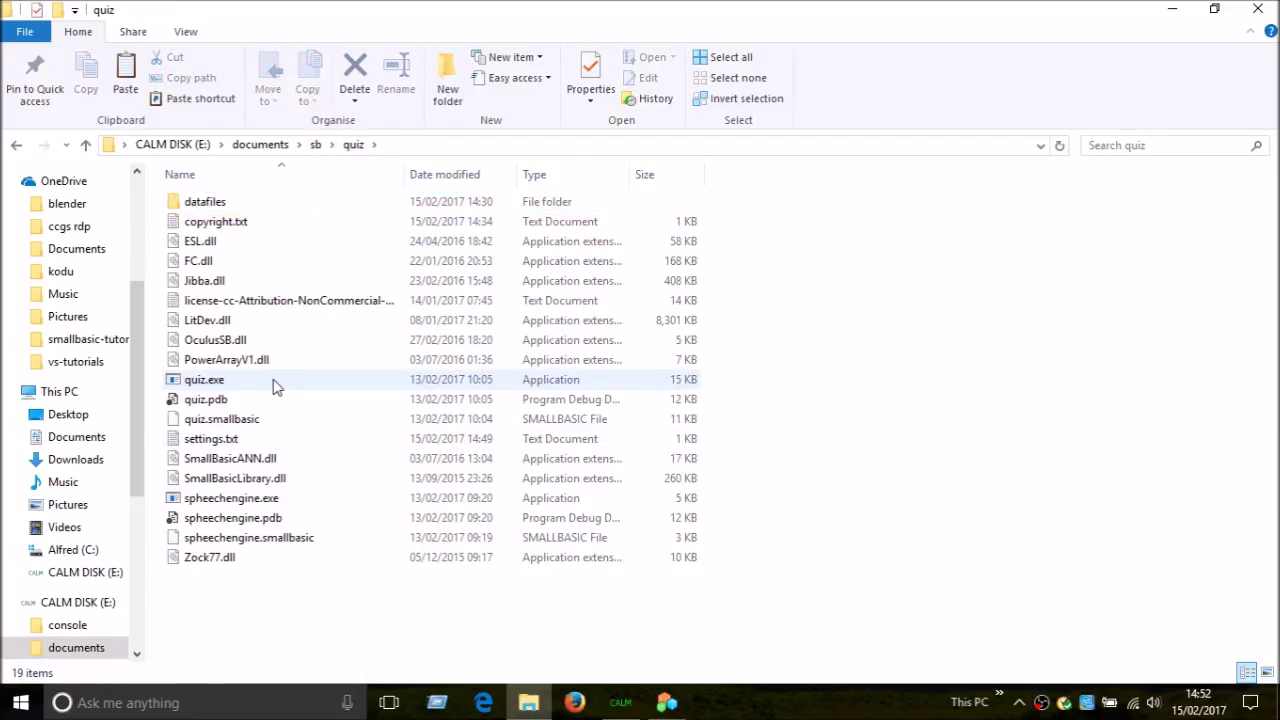
Run quiz.exe with timestables0to20.txt from the datafiles folder and close the quiz once it is ready to start
double_click(272, 379)
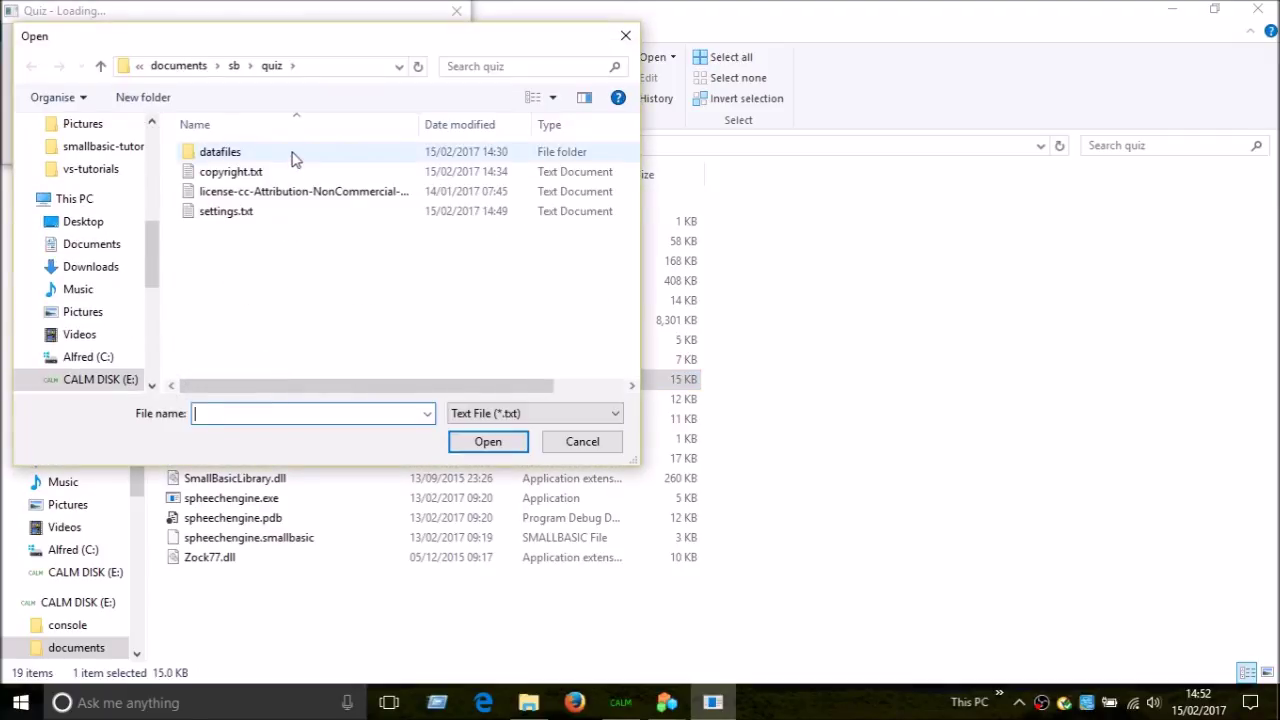
double_click(290, 152)
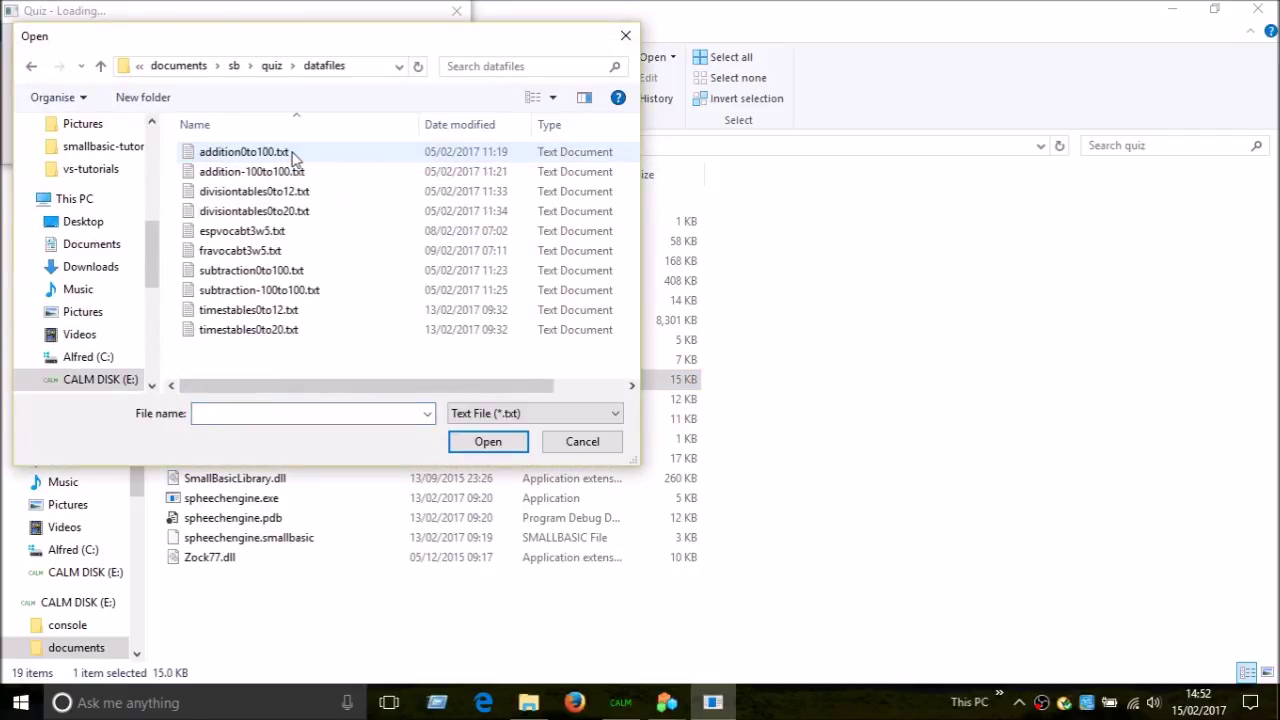
double_click(302, 333)
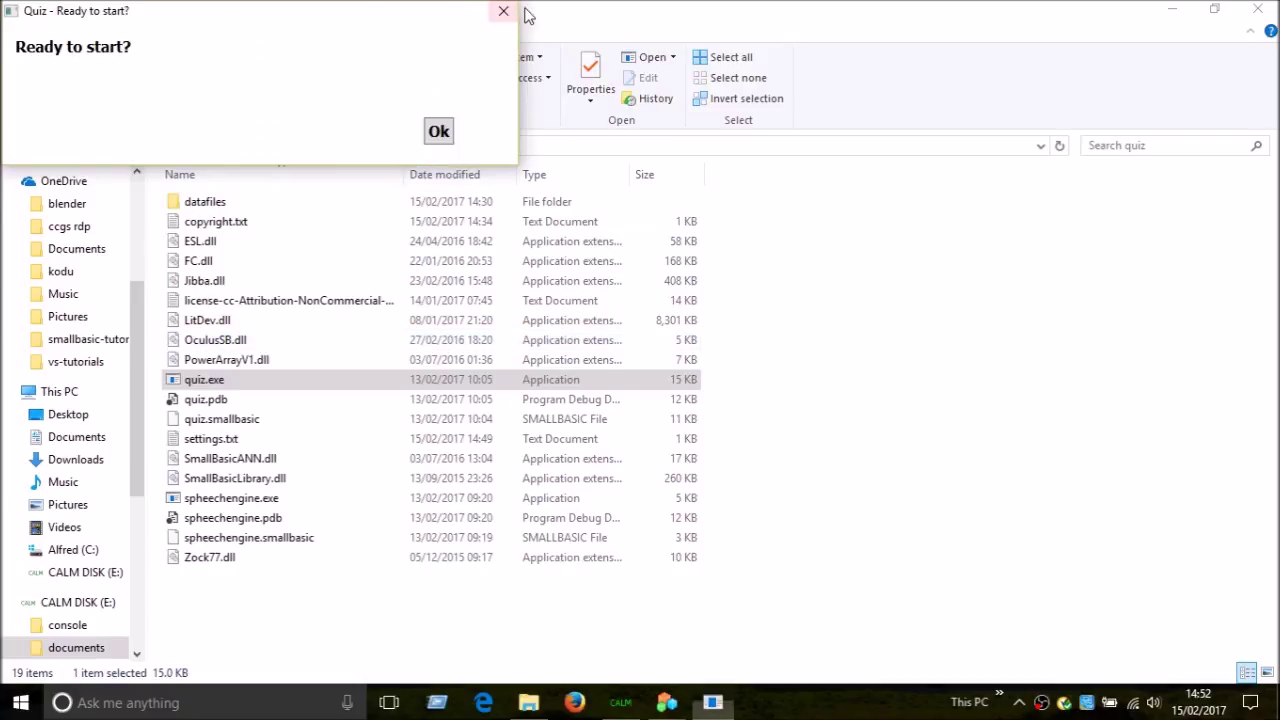
left_click(500, 11)
Run quiz.exe again with espvocabt3w5.txt from the datafiles folder and close it once it is ready to start
double_click(268, 380)
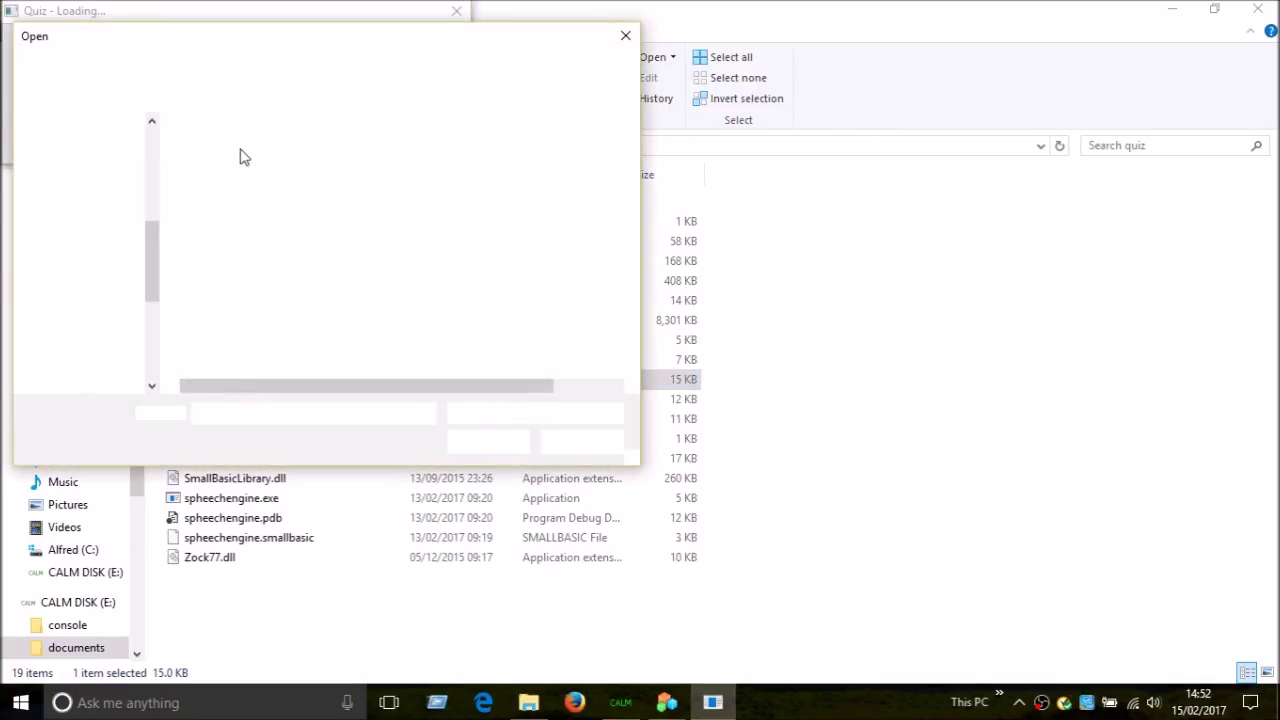
double_click(246, 154)
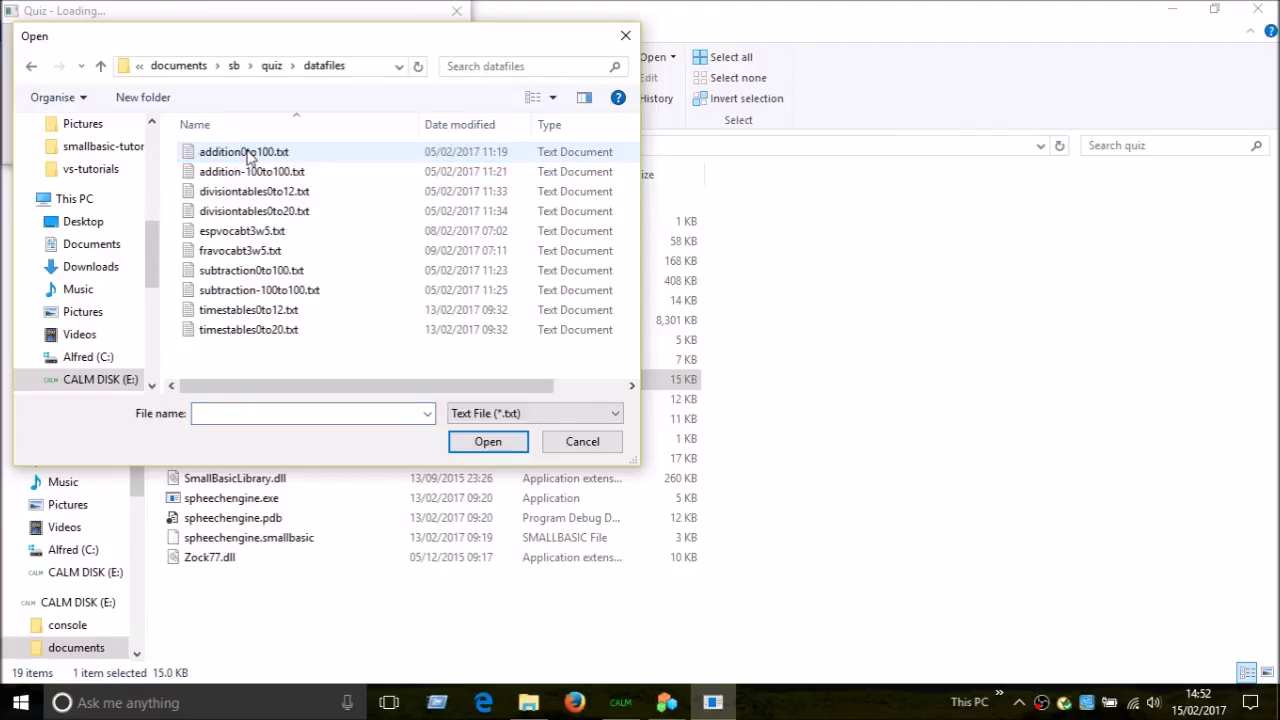
double_click(289, 232)
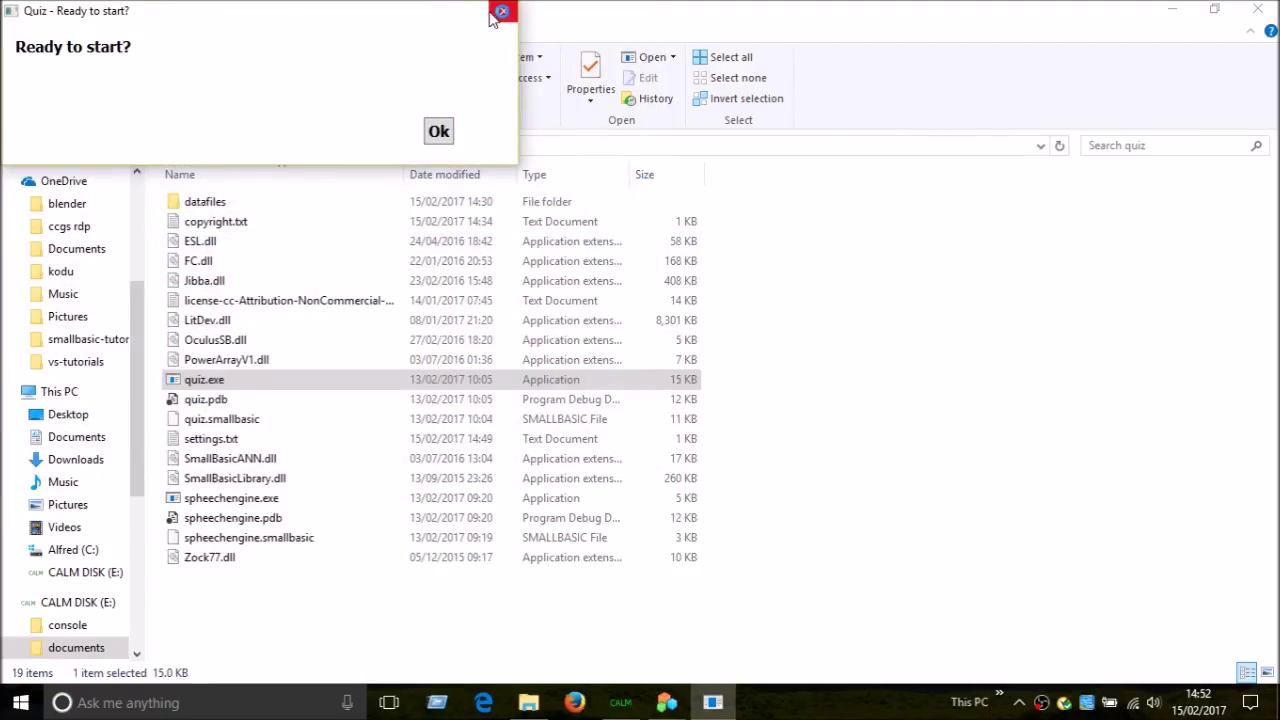
left_click(503, 11)
Run quiz.exe, check the file sizes in the datafiles folder and load addition-100to100.txt as the question data
double_click(276, 383)
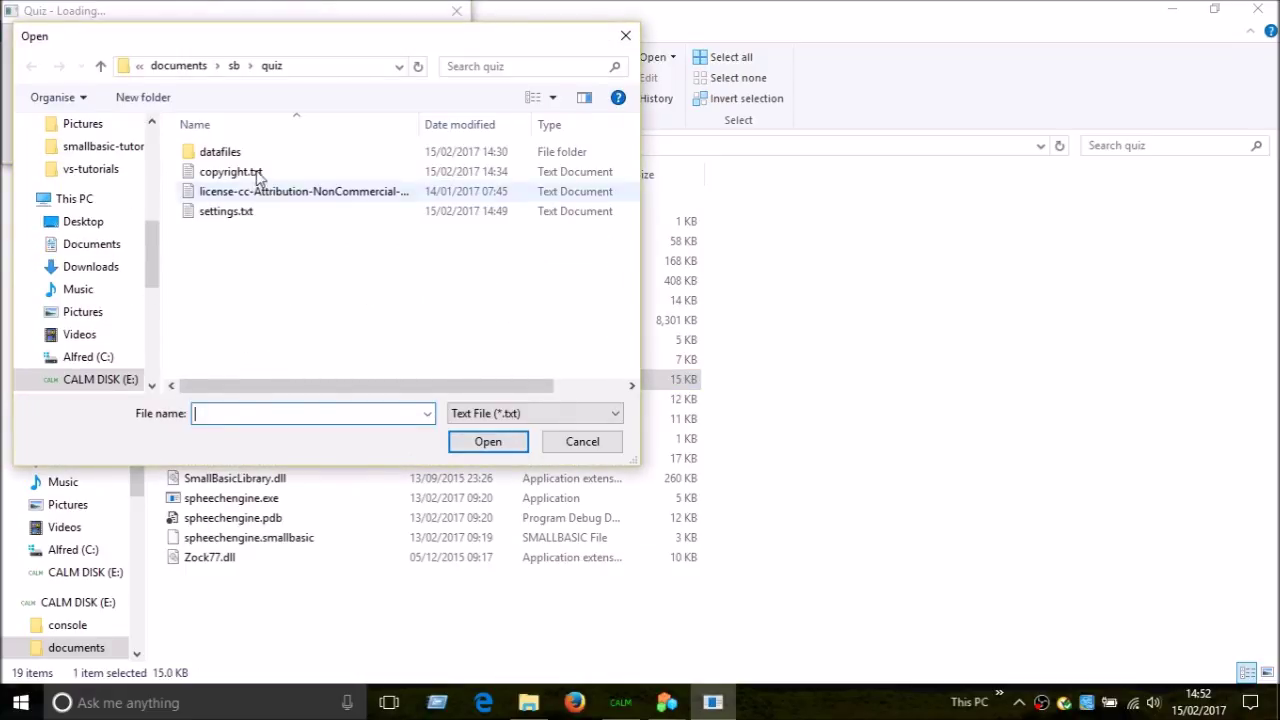
double_click(258, 155)
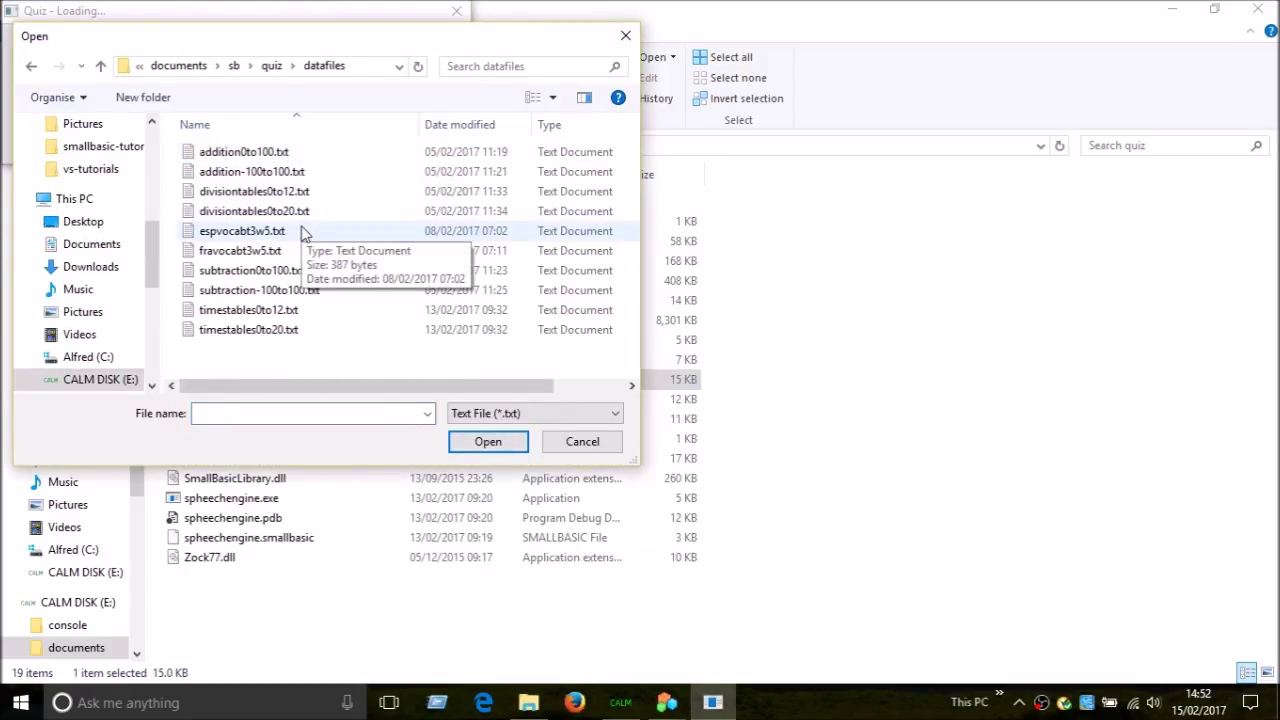
left_click_drag(286, 386, 410, 410)
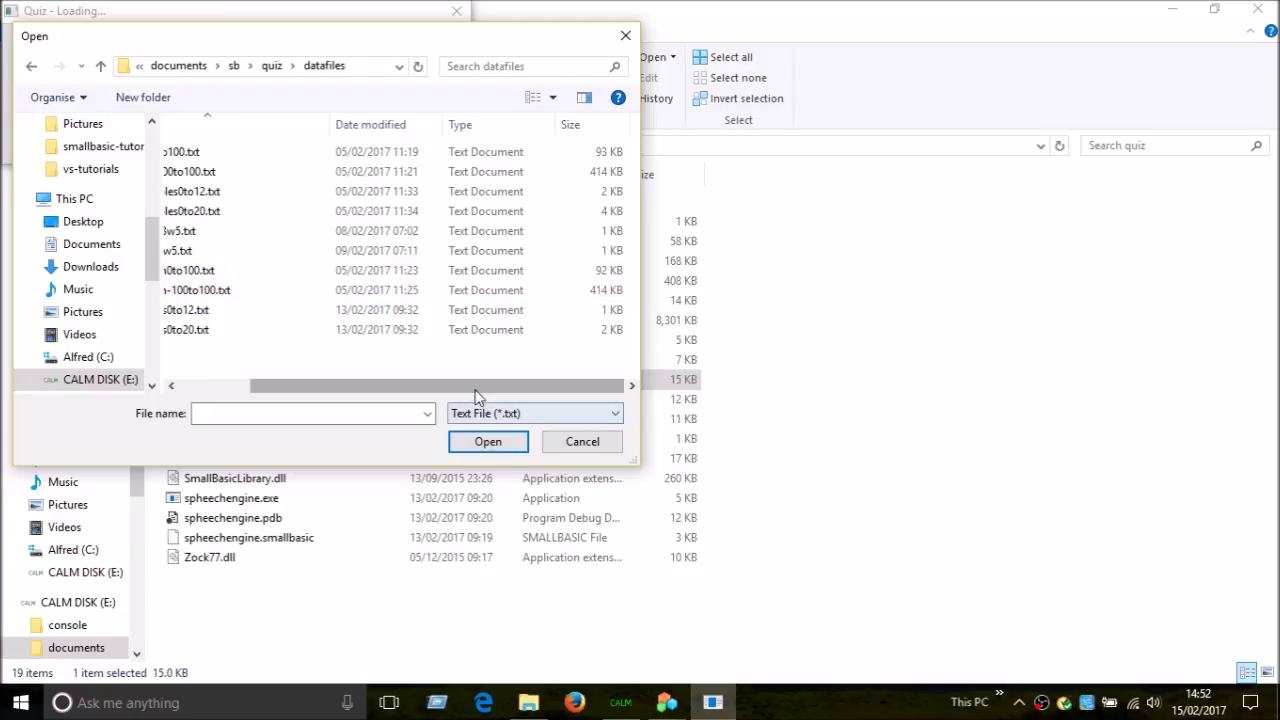
left_click_drag(477, 389, 309, 357)
double_click(303, 173)
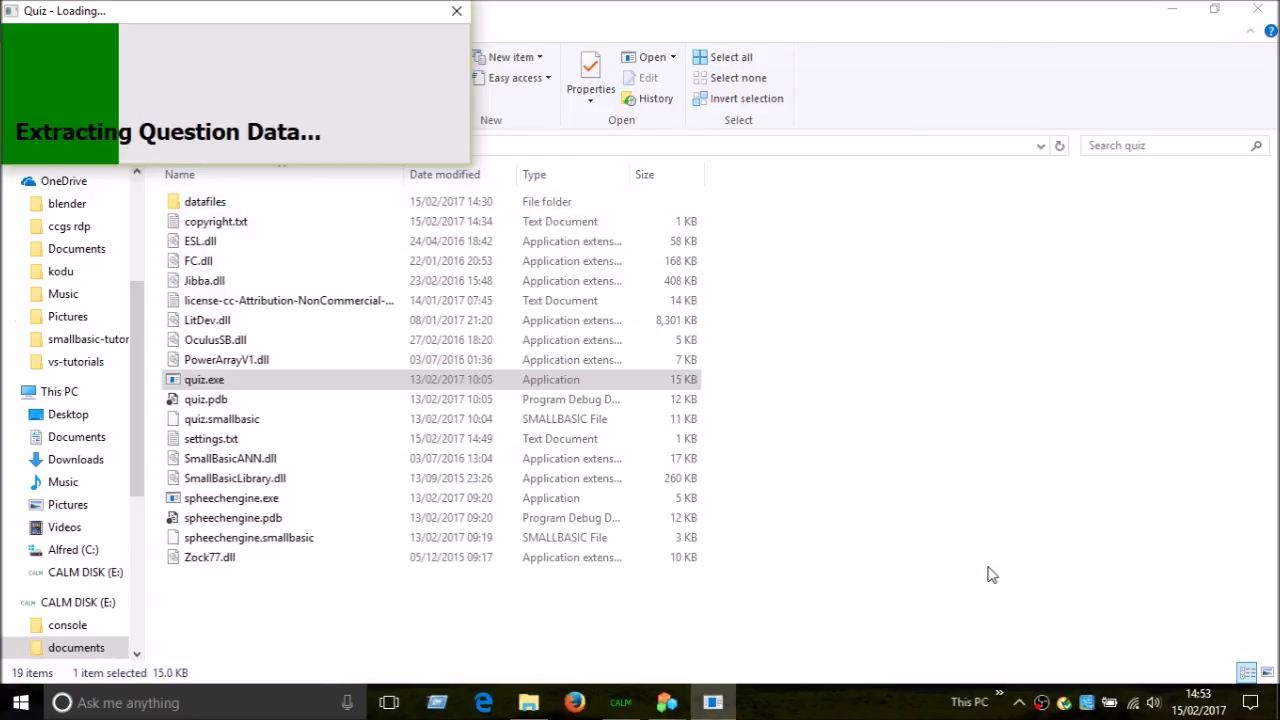
Check the CPU and memory use of quiz.exe in Task Manager, and close Task Manager
right_click(868, 702)
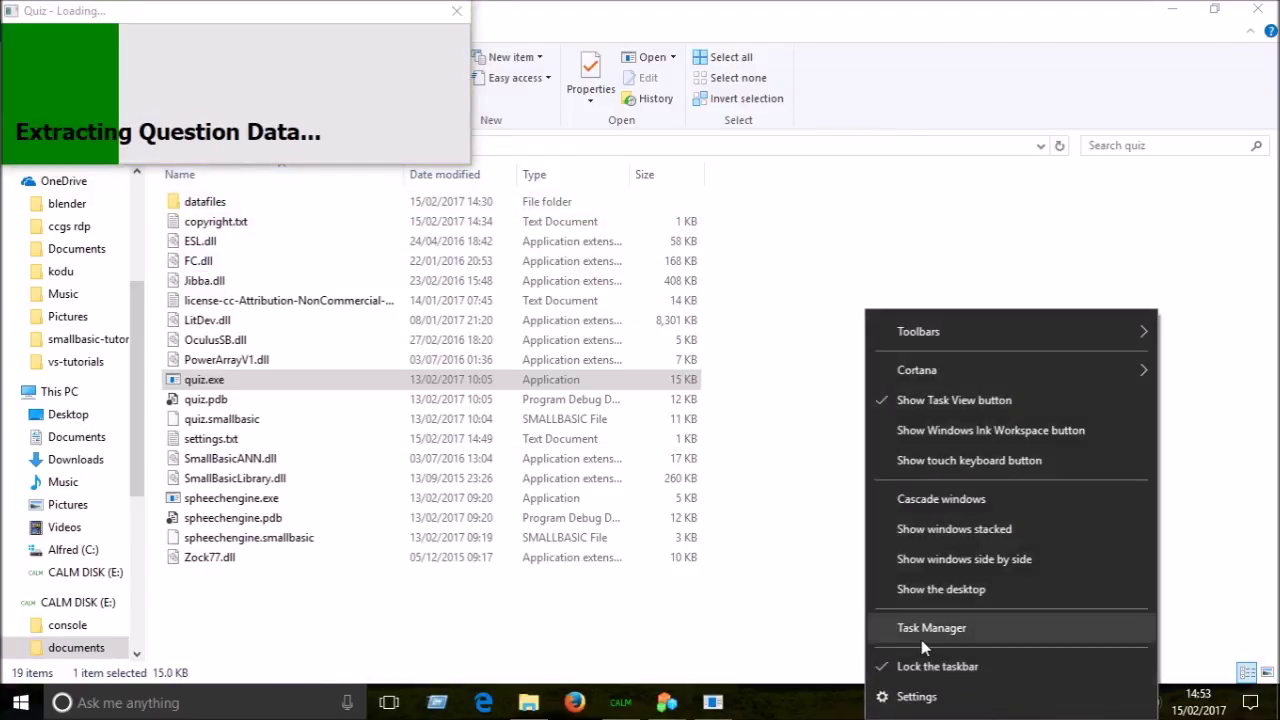
left_click(922, 632)
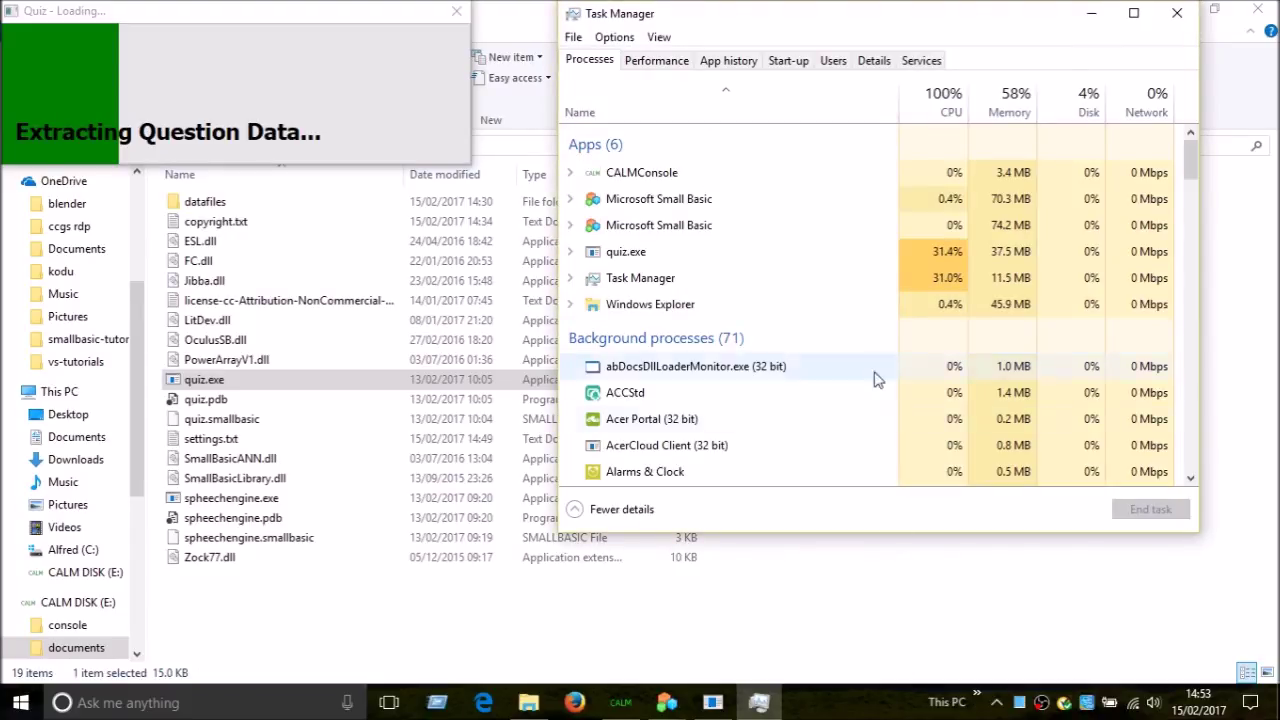
left_click(846, 250)
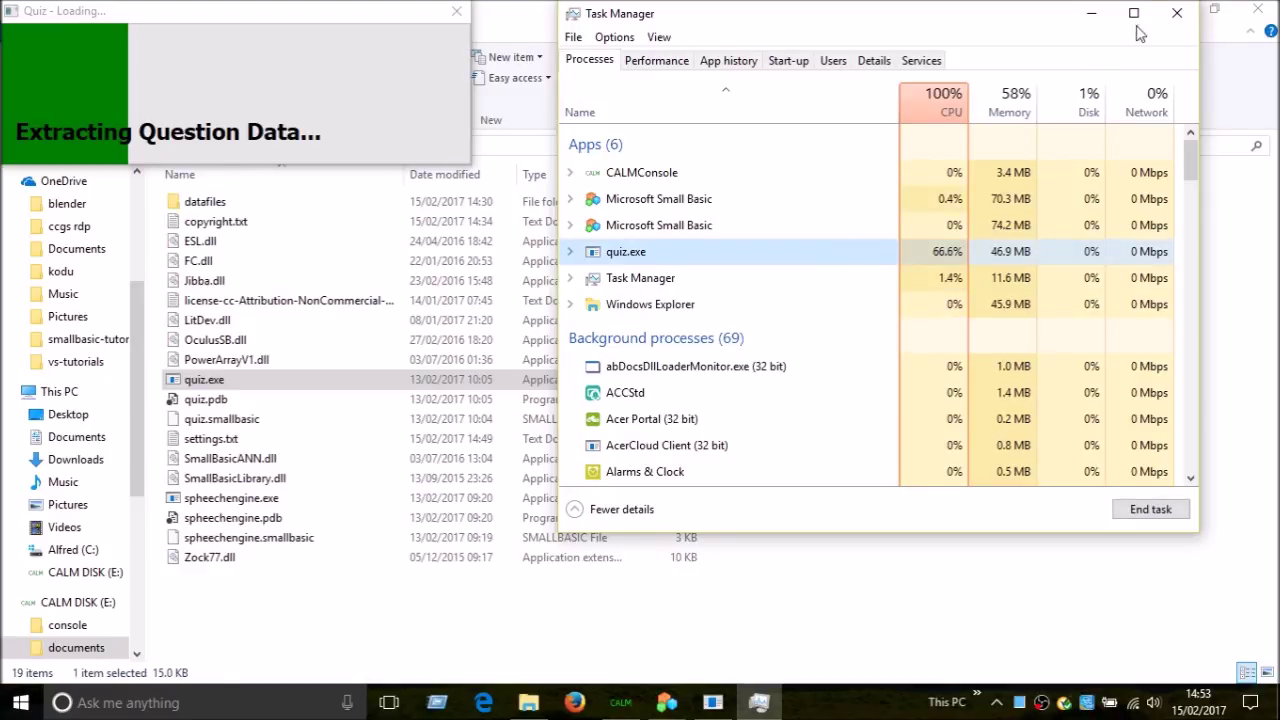
left_click(1185, 14)
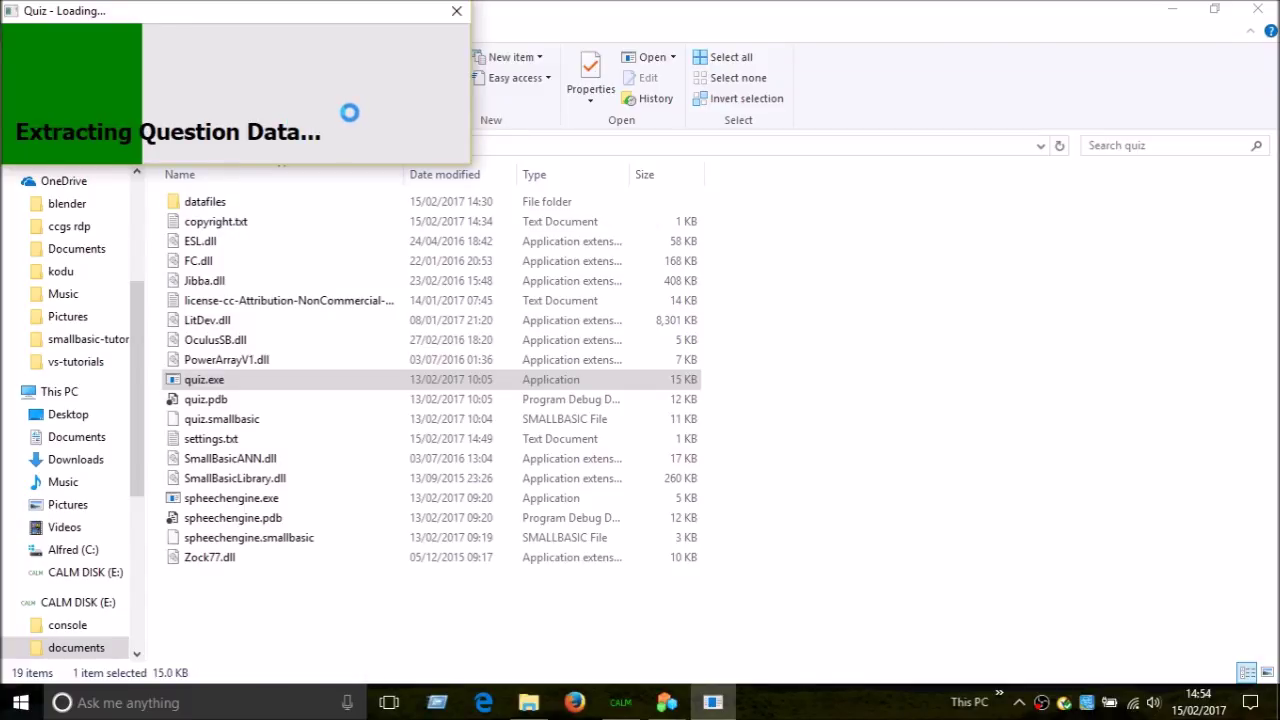
Switch to quiz.smallbasic in Small Basic and examine the loop that splits the data into questions and answers and updates the progress bar
mouse_move(666, 702)
left_click(560, 616)
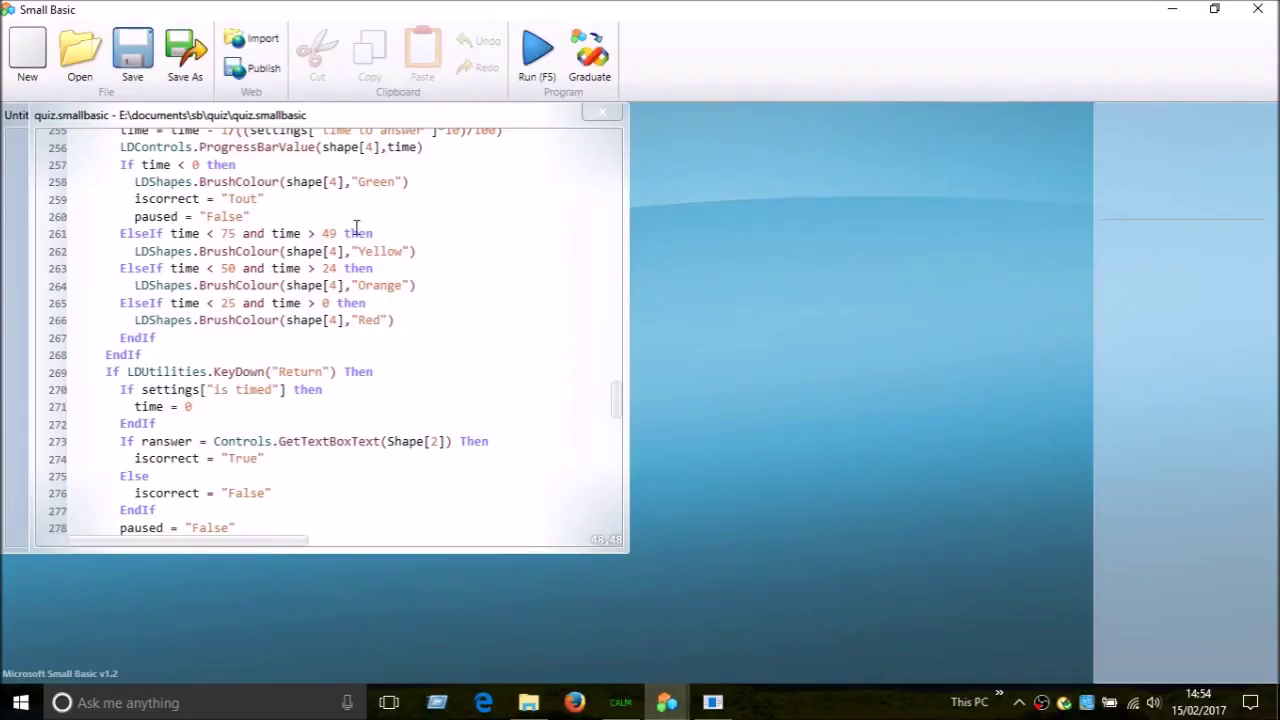
scroll(356, 228, "up", 20)
scroll(371, 403, "down", 20)
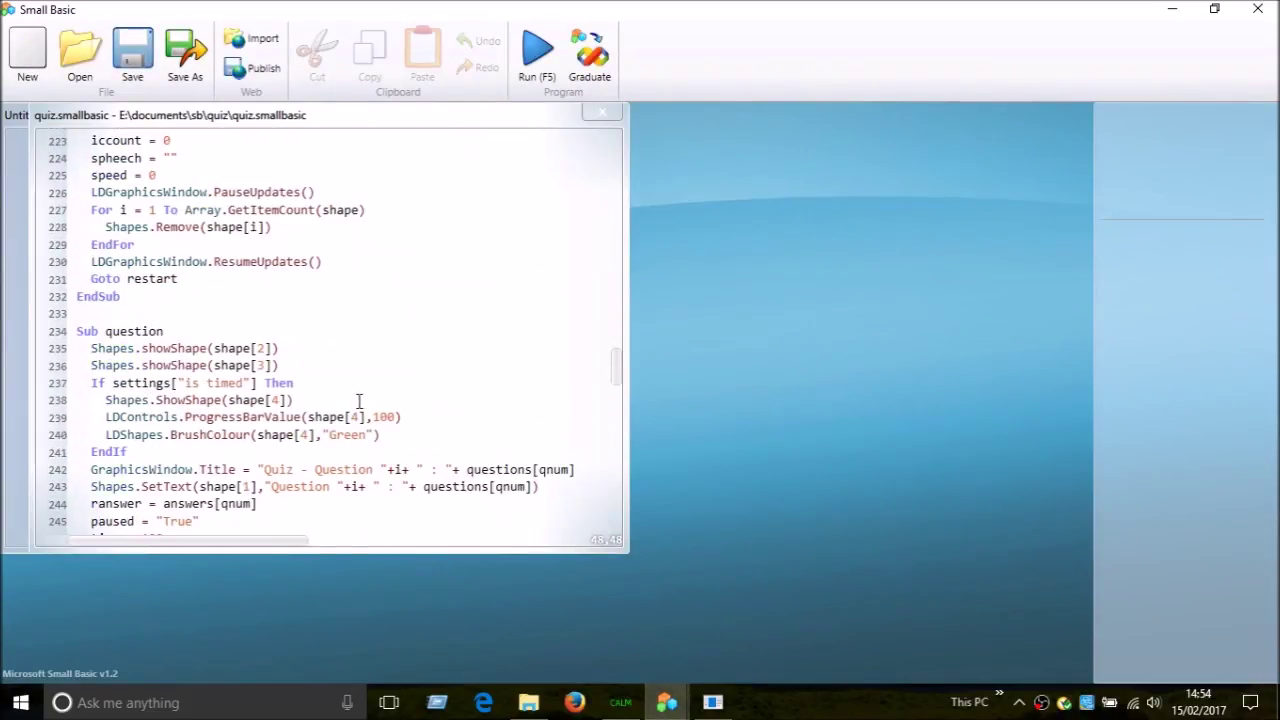
scroll(359, 400, "down", 9)
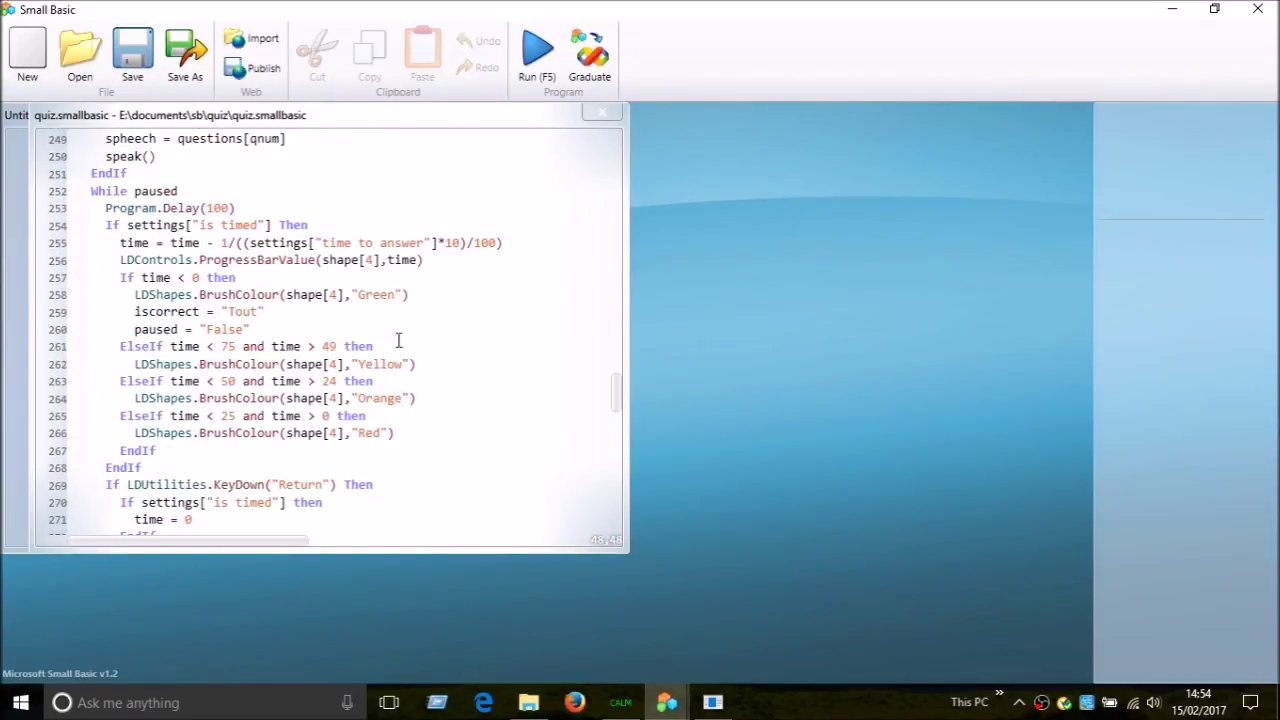
scroll(396, 430, "up", 20)
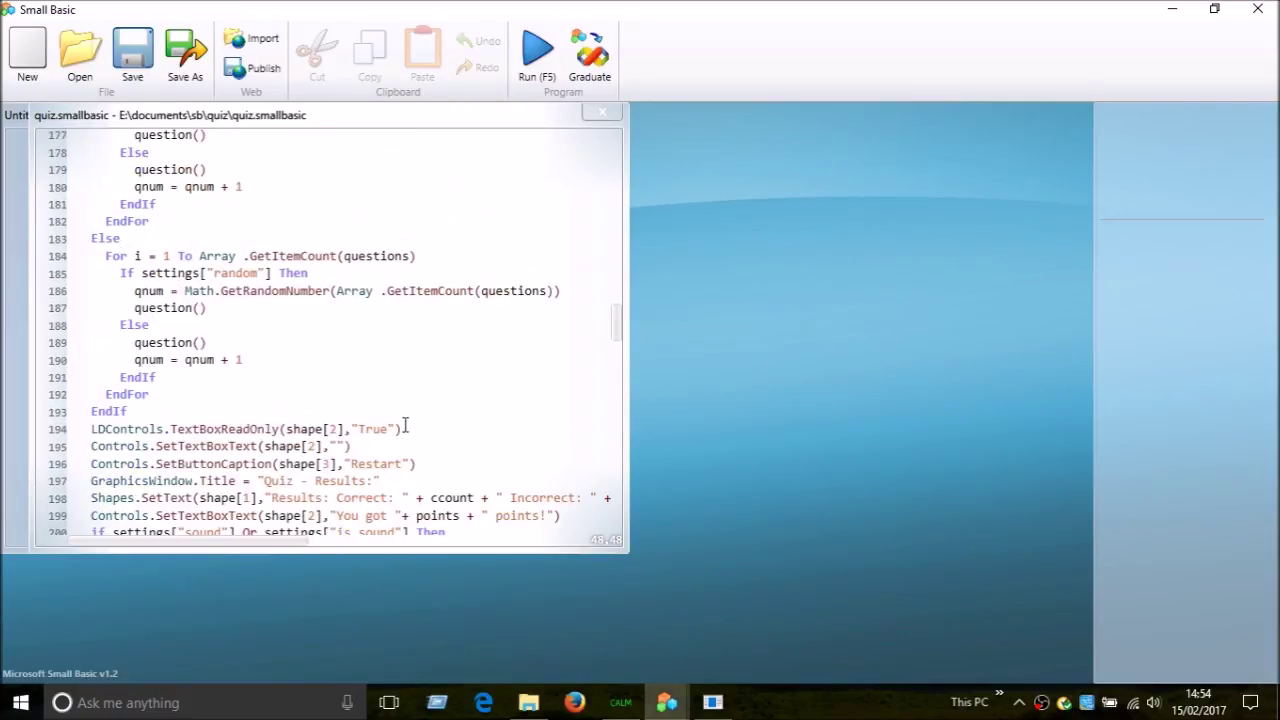
scroll(405, 430, "up", 20)
scroll(399, 440, "down", 4)
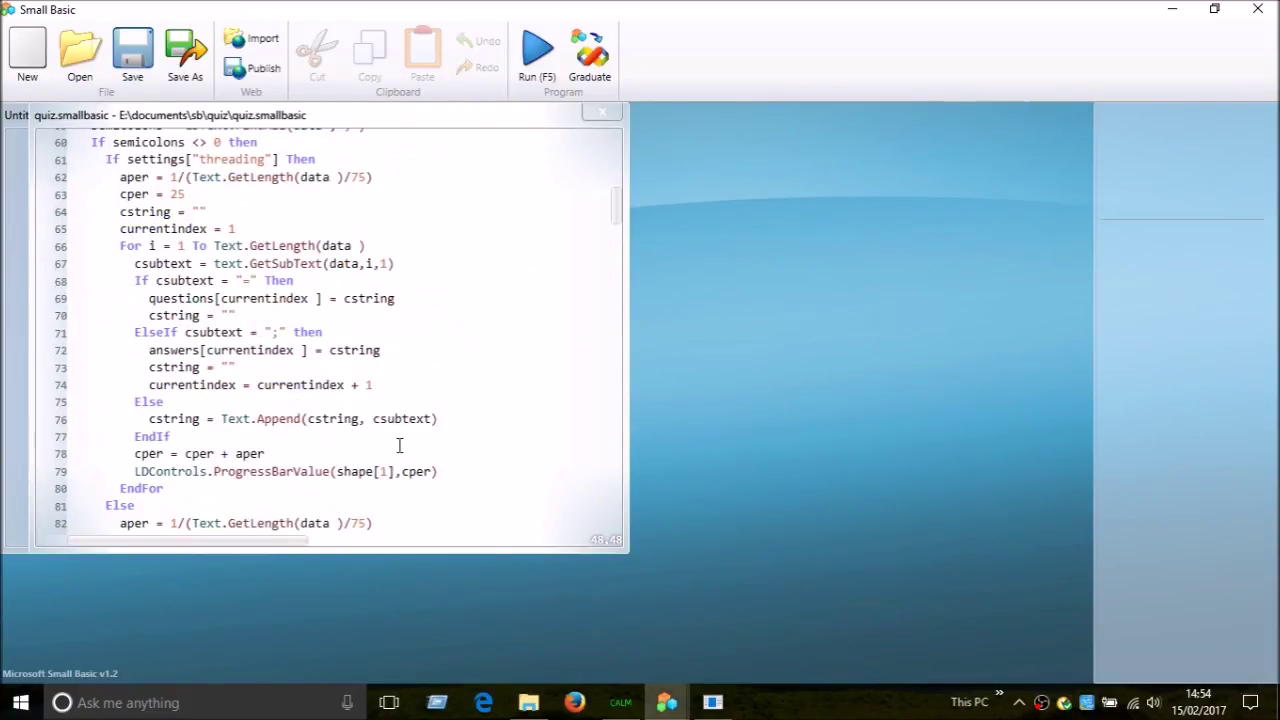
left_click(283, 333)
left_click(250, 282)
key("F5")
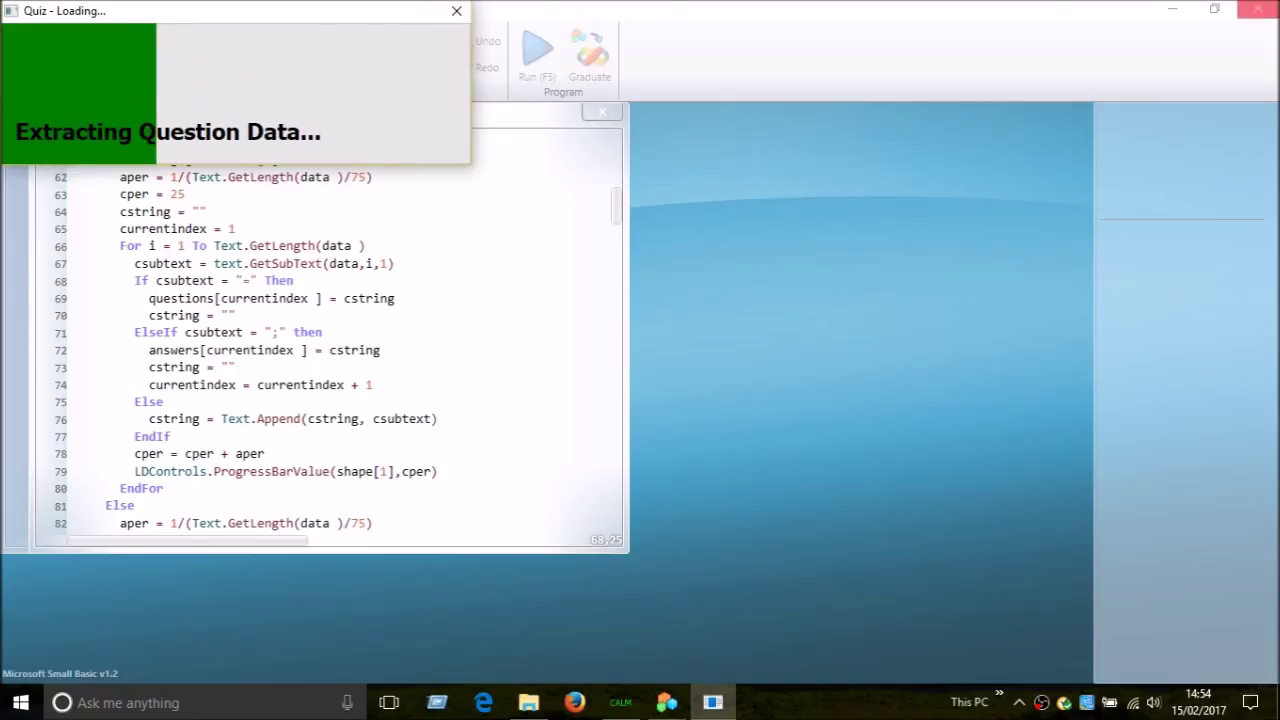
Close Small Basic and stop the quiz that is still extracting question data
left_click(1257, 8)
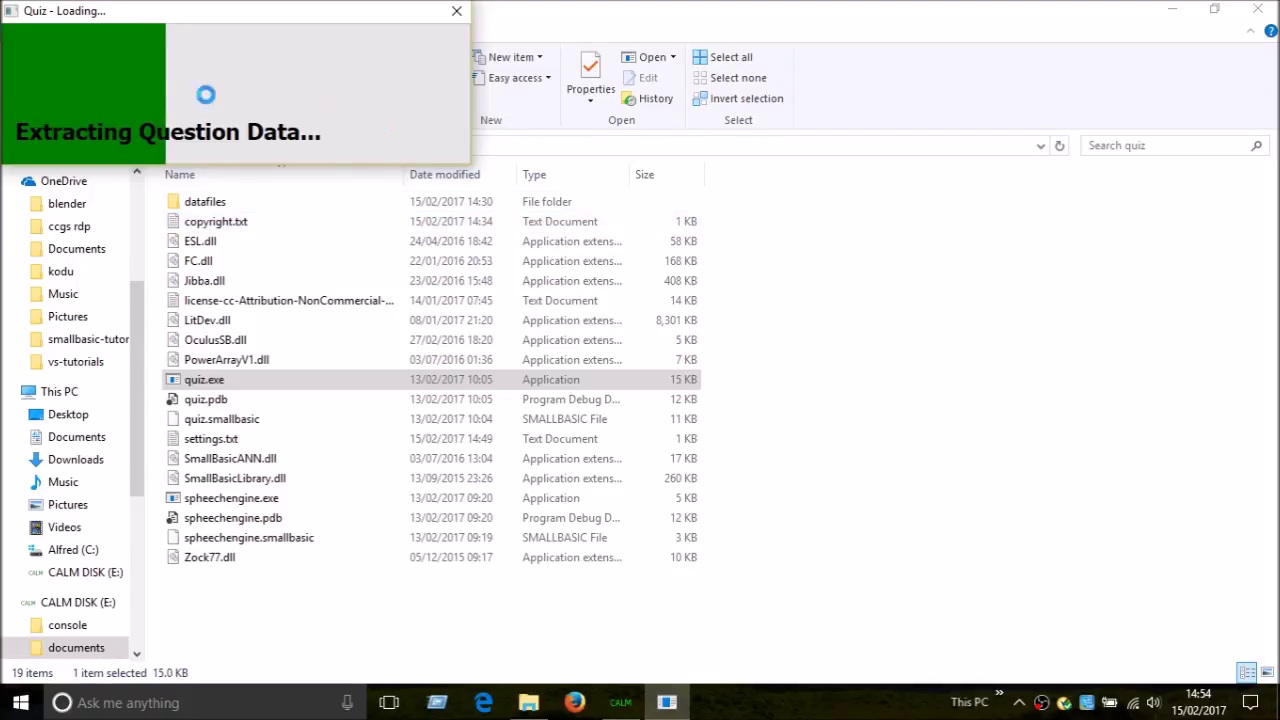
left_click(457, 12)
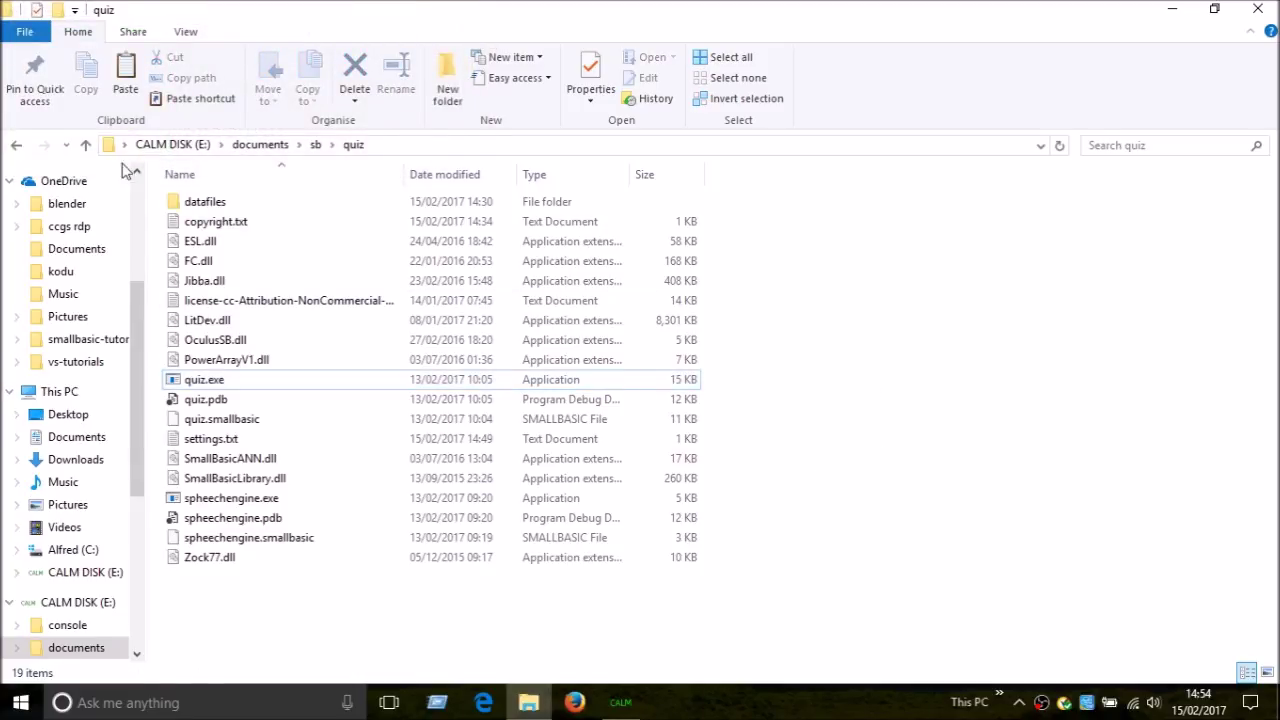
Open addition-100to100.txt from the datafiles folder in a maximized Notepad window
double_click(192, 204)
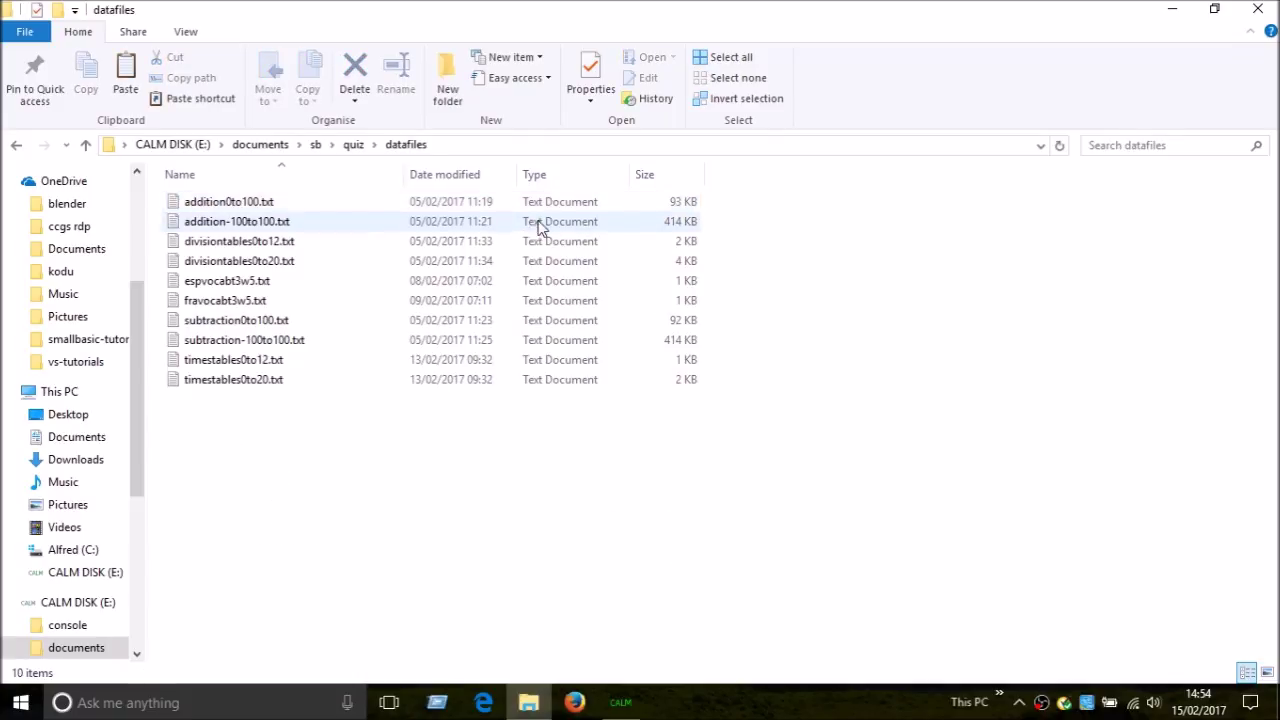
double_click(535, 225)
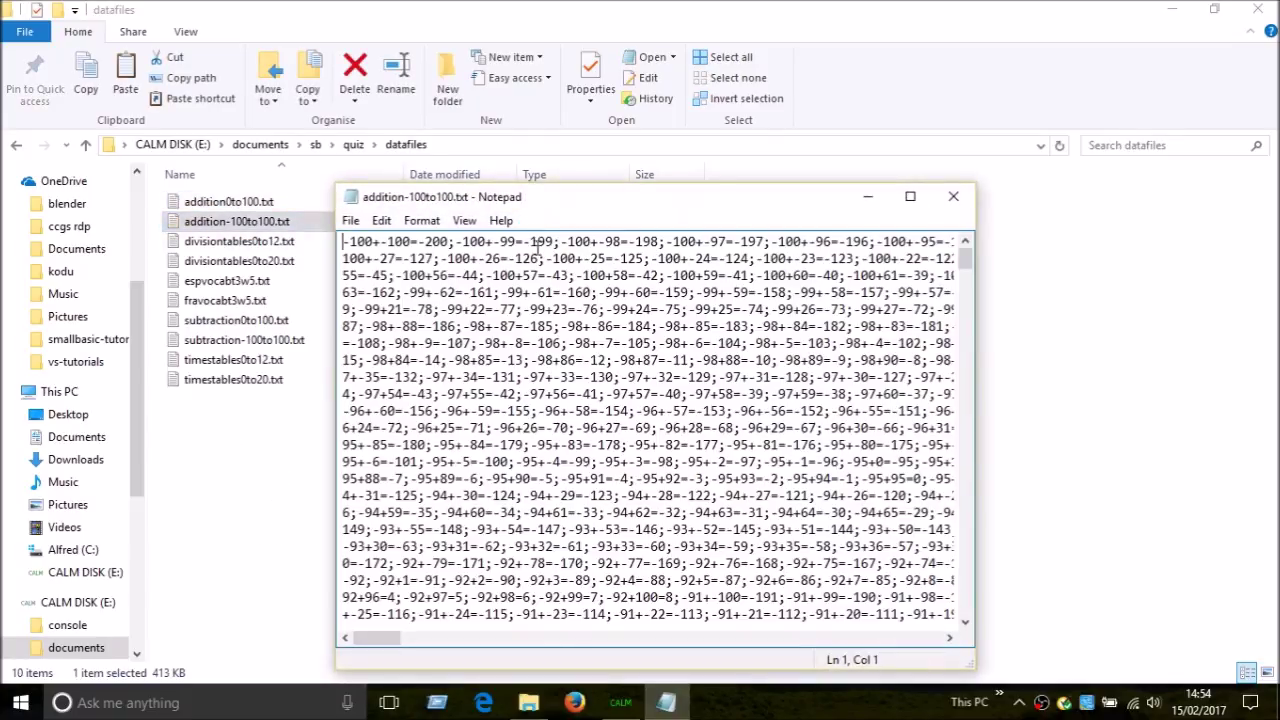
double_click(661, 205)
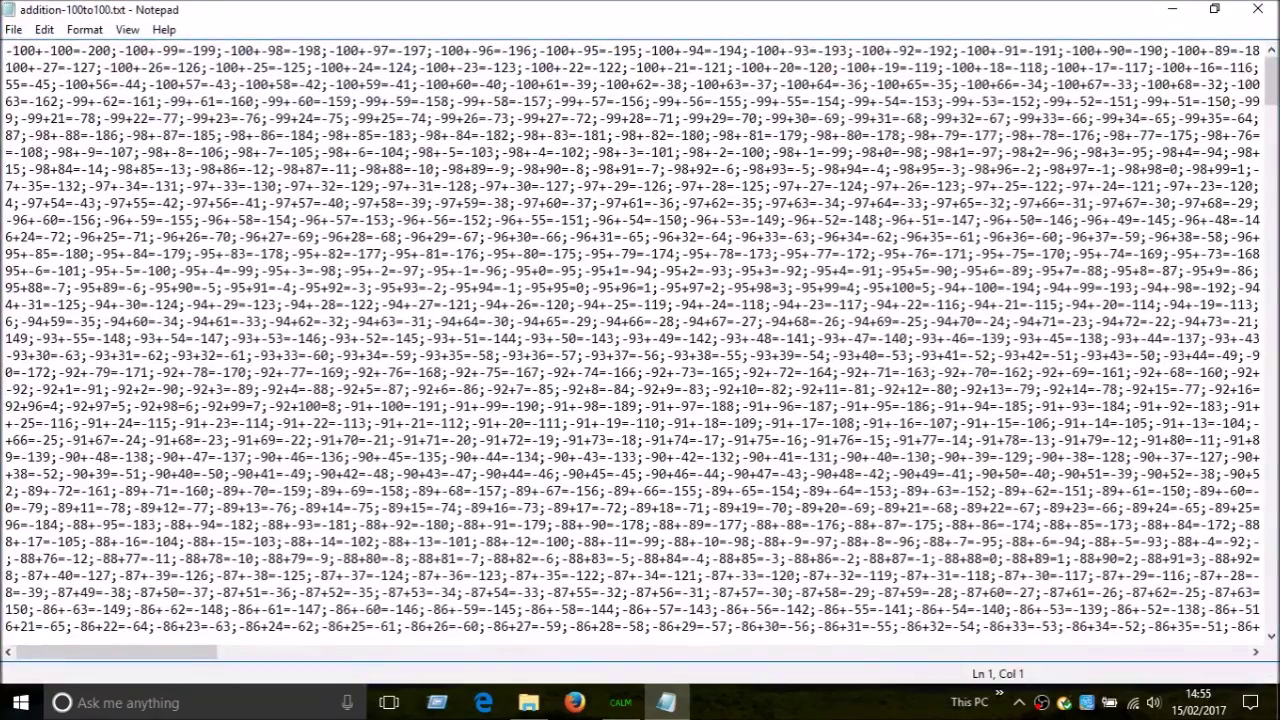
Look through the addition questions across the width and down to the end of addition-100to100.txt, and close the file
mouse_move(1270, 65)
left_mouse_down()
mouse_move(1268, 528)
mouse_move(1268, 70)
left_mouse_up()
left_click_drag(233, 651, 895, 651)
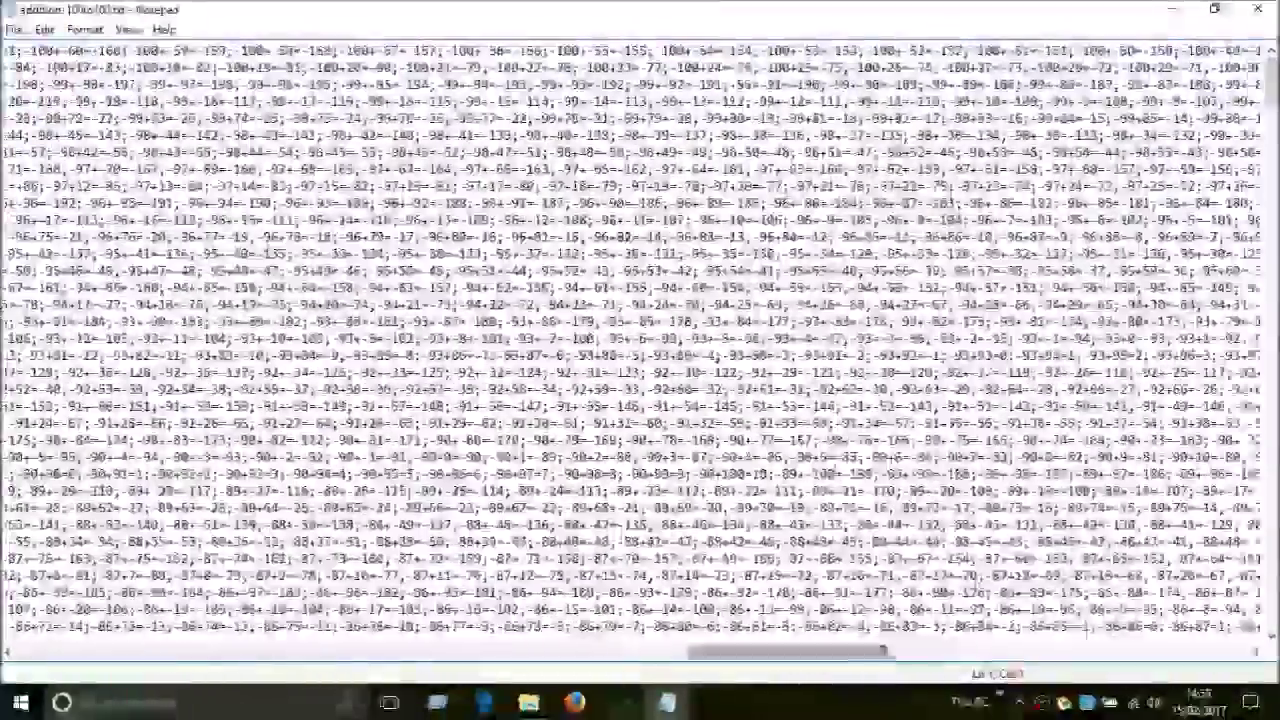
left_click_drag(1268, 68, 1270, 605)
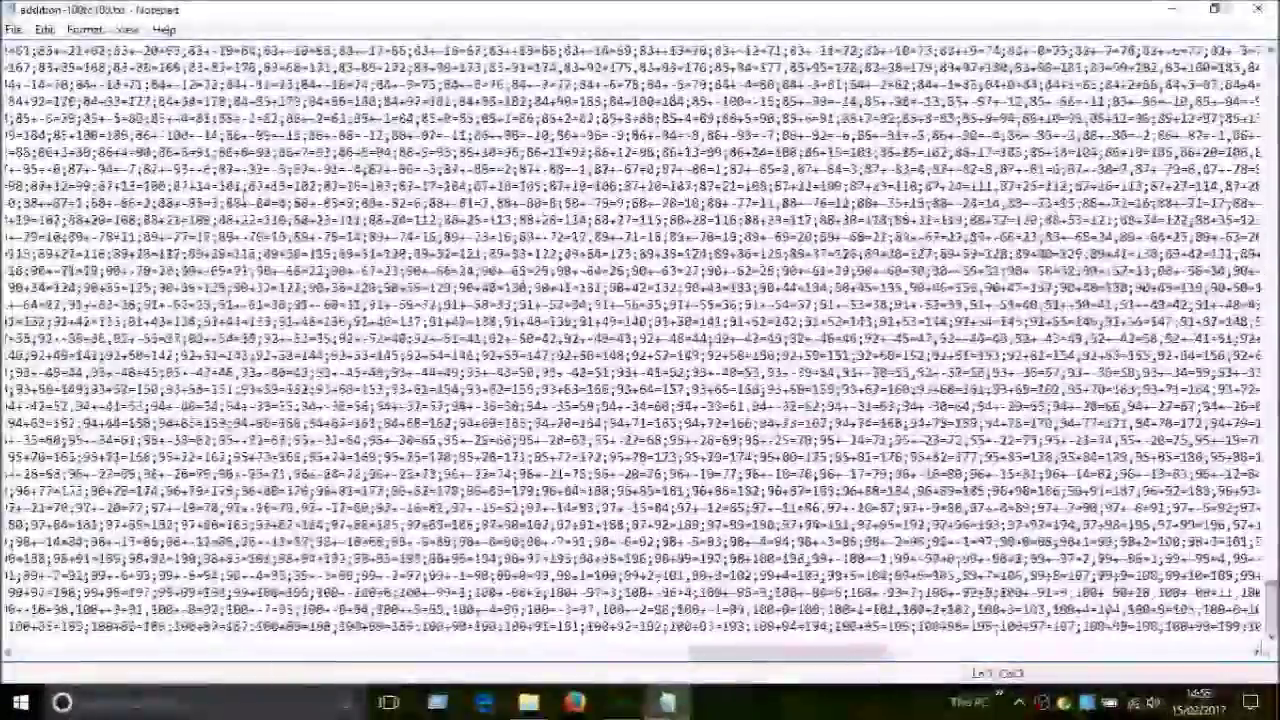
left_click_drag(519, 288, 672, 425)
left_click(525, 455)
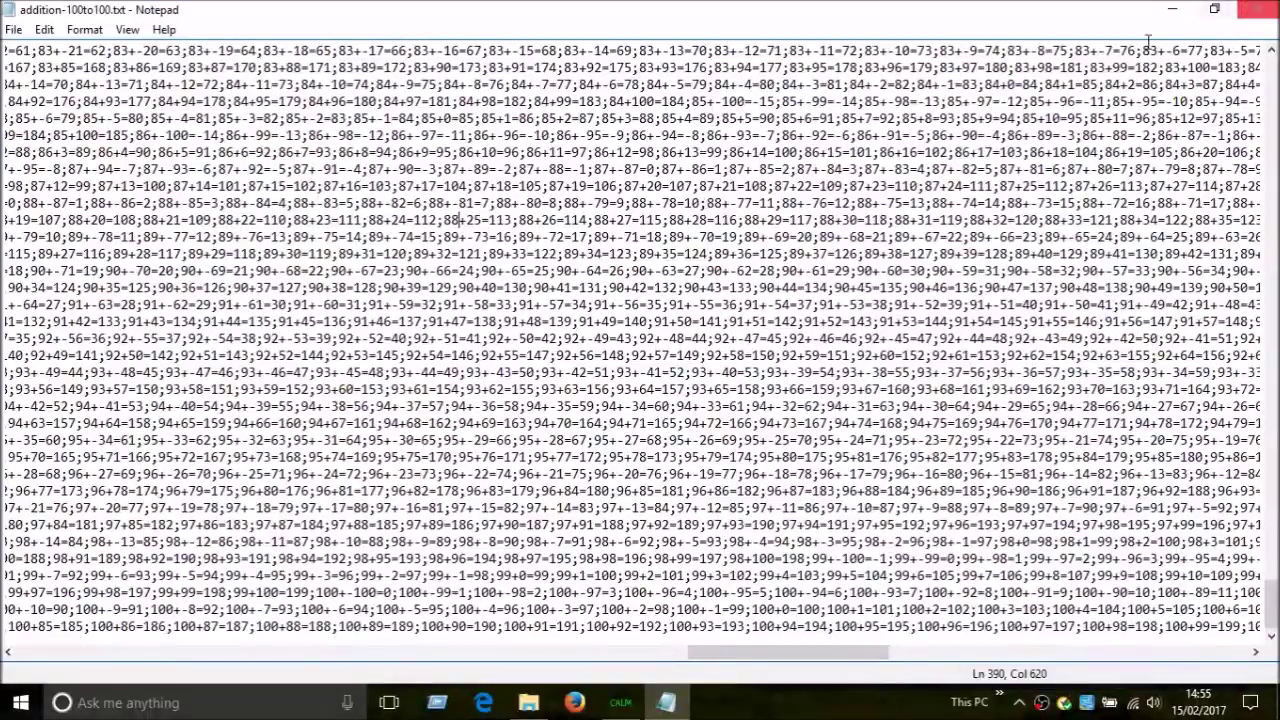
left_click(605, 340)
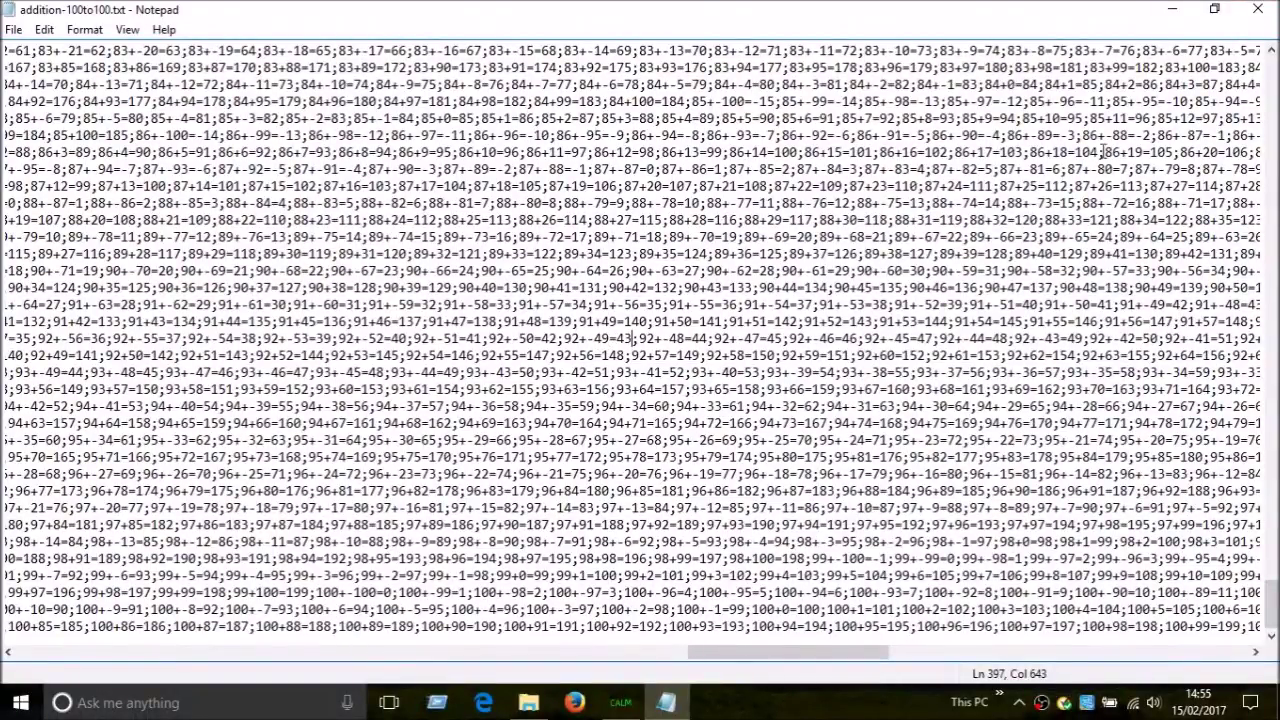
left_click(1172, 9)
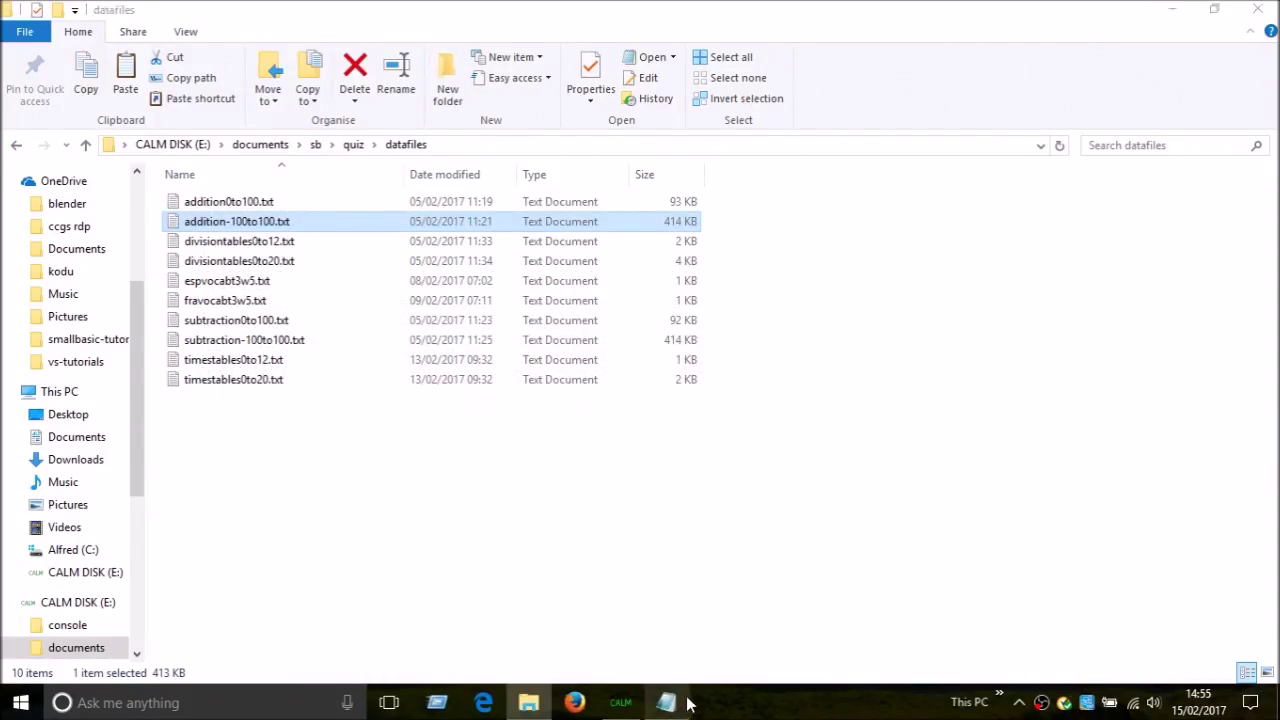
left_click(666, 703)
left_click(1258, 9)
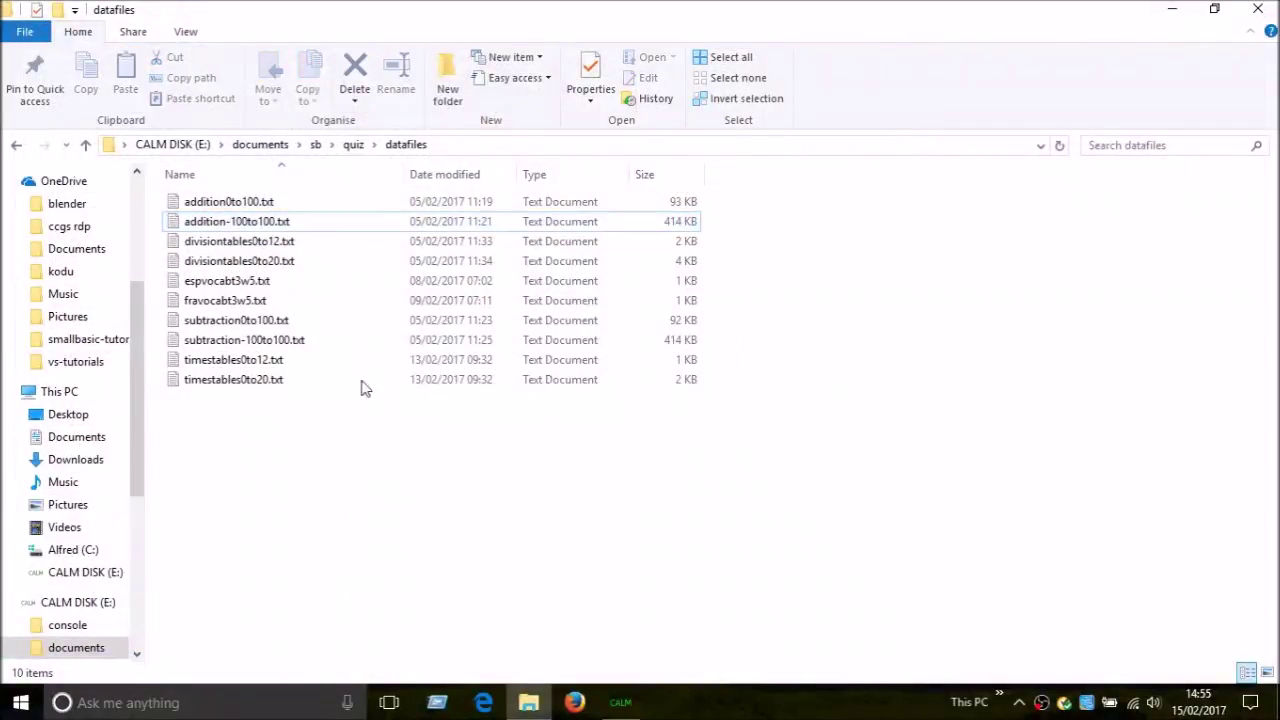
Go up to the sb folder, open its dalek folder and select dalek.exe
left_click(350, 144)
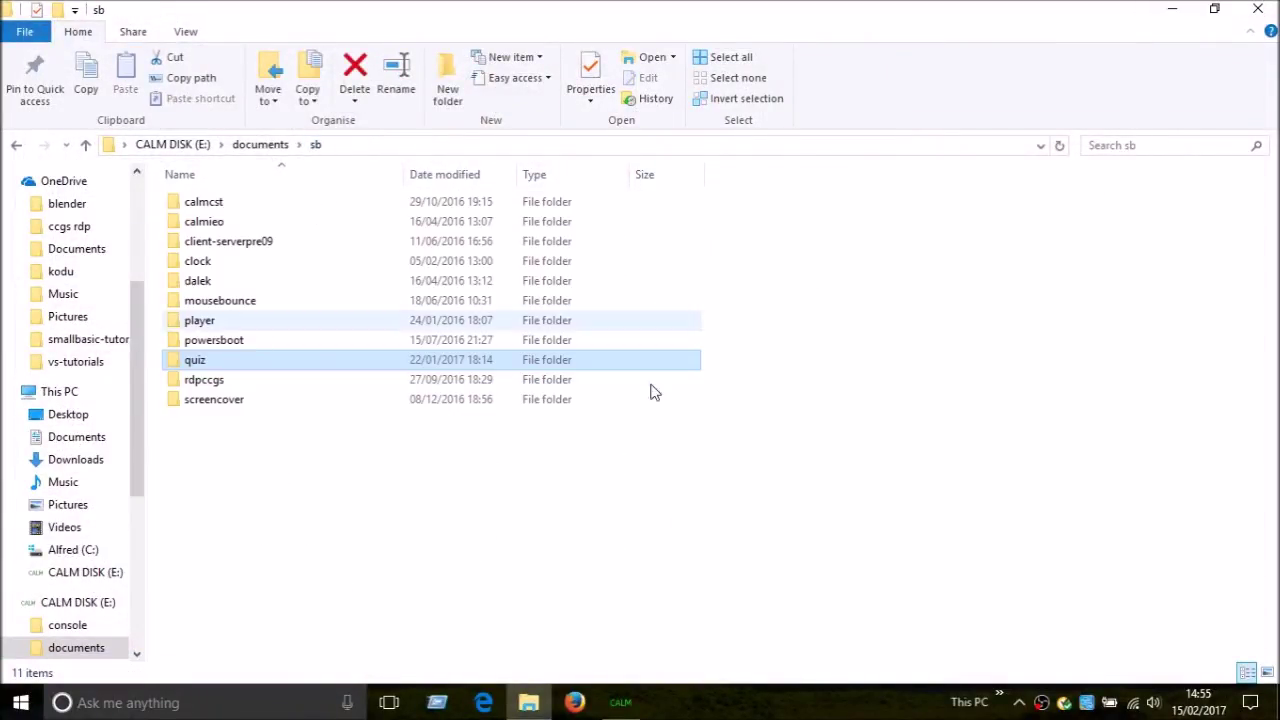
left_click(674, 537)
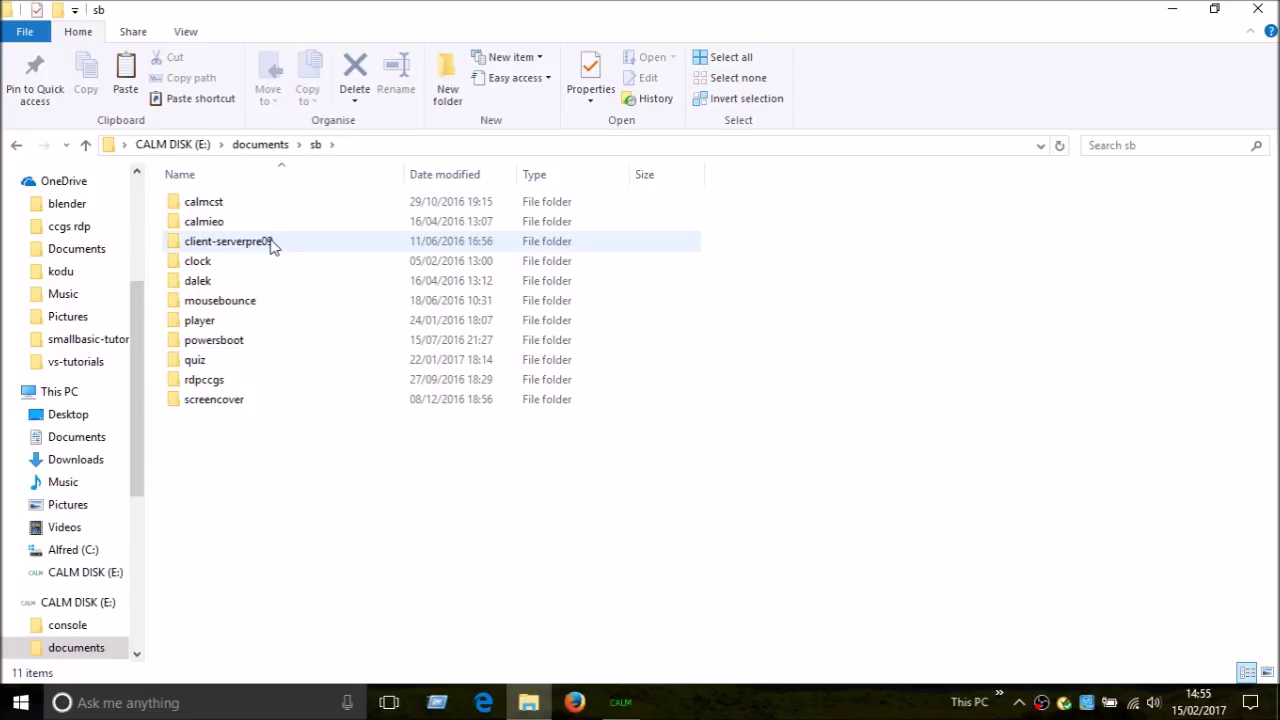
double_click(216, 283)
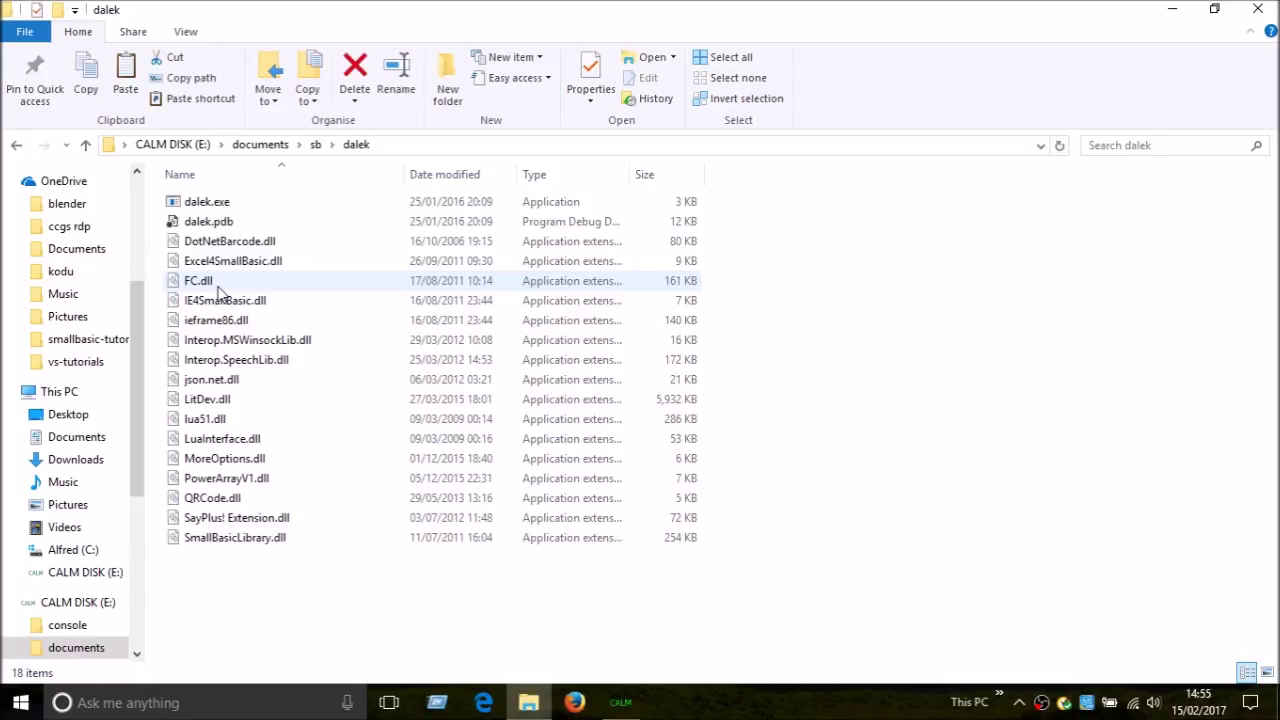
left_click(310, 203)
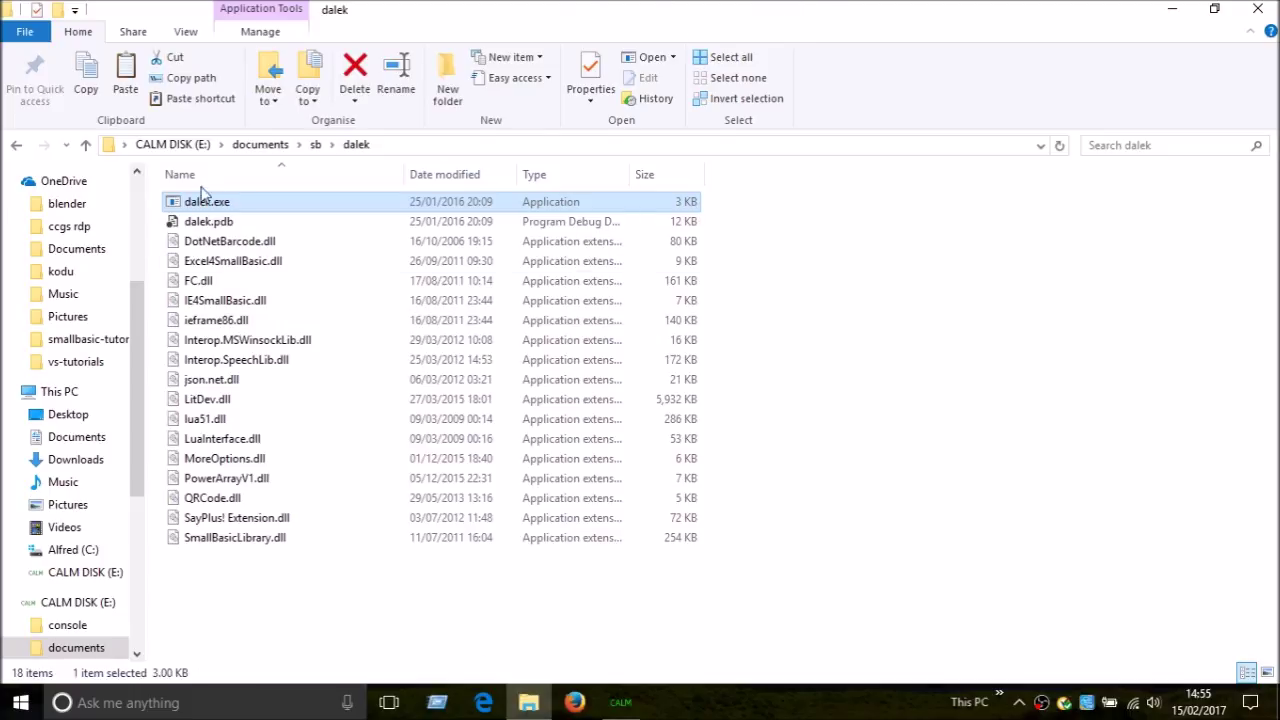
Go up to the documents folder, view tor bridges.txt in Notepad, and close the file
left_click(250, 144)
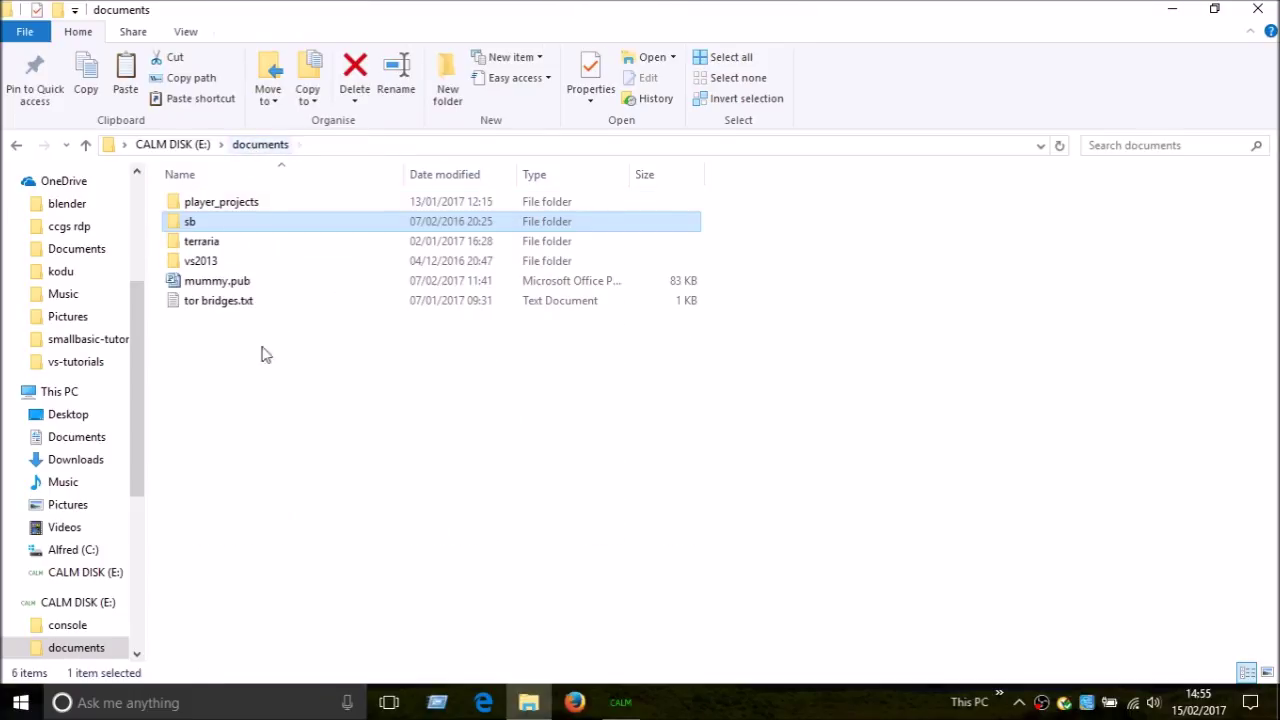
left_click(265, 358)
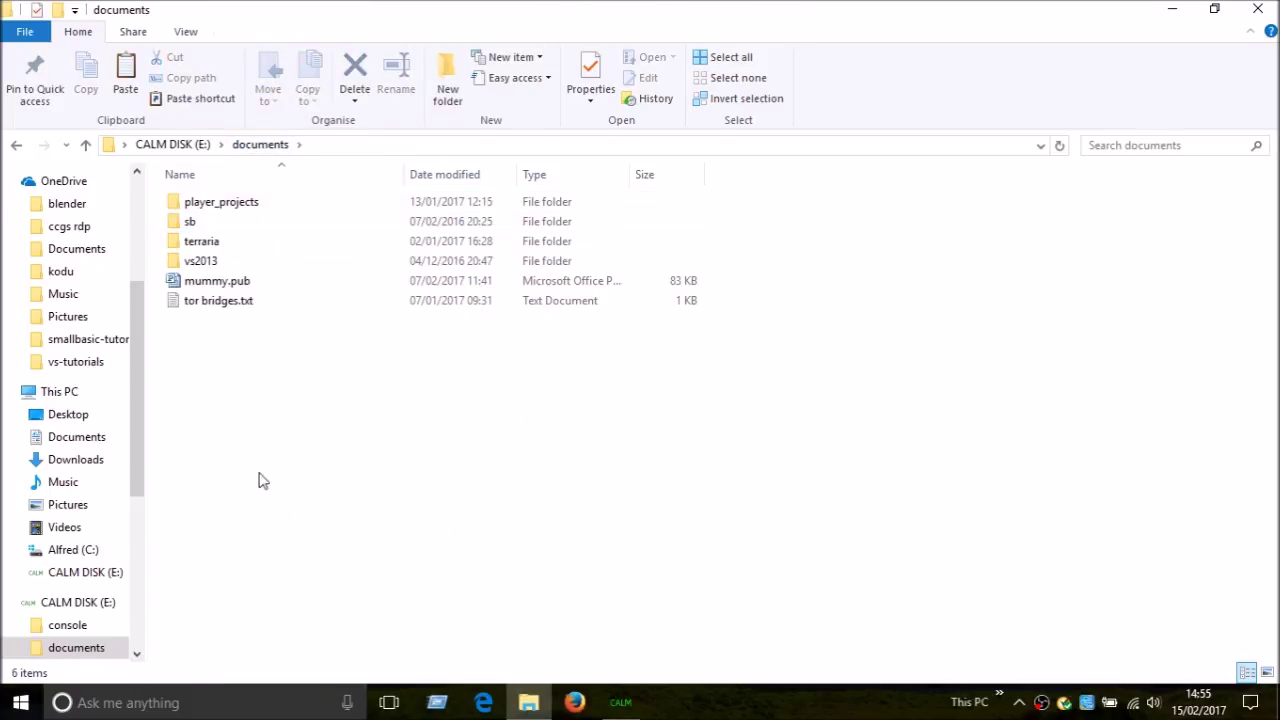
double_click(232, 302)
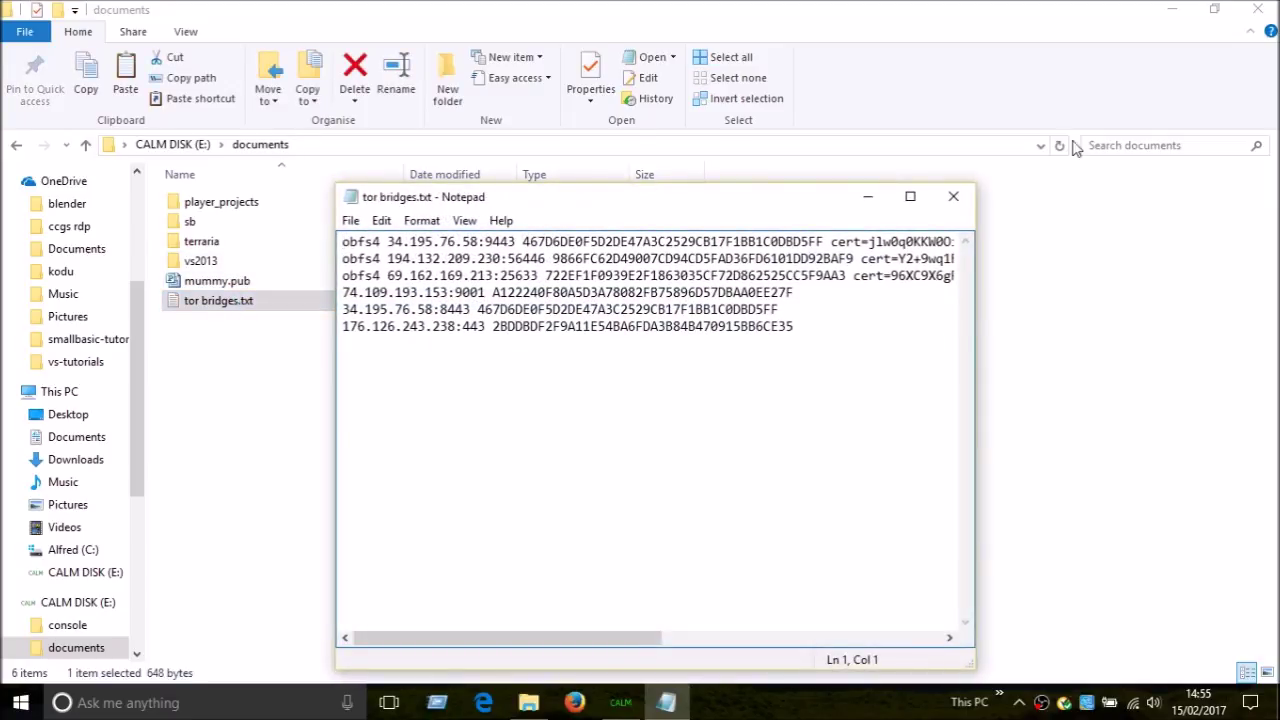
left_click(953, 196)
left_click(437, 471)
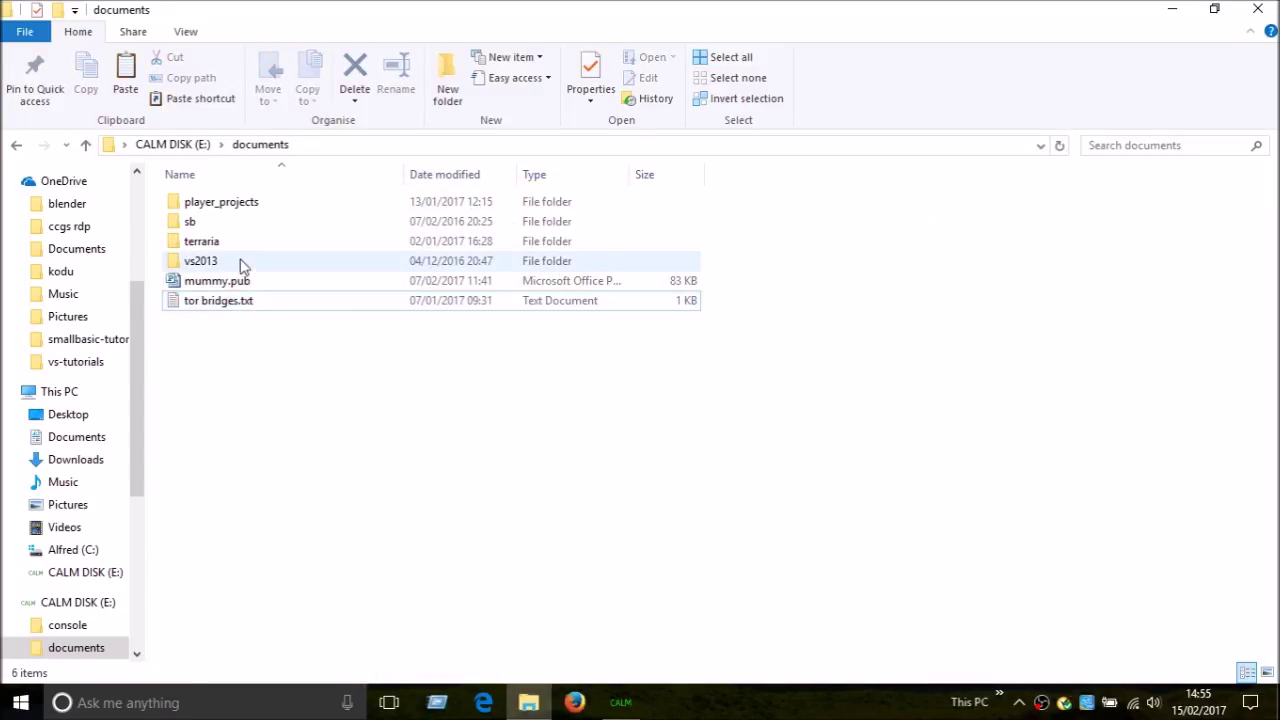
Go up to the root of CALM DISK (E:) and minimize the File Explorer window
left_click(205, 144)
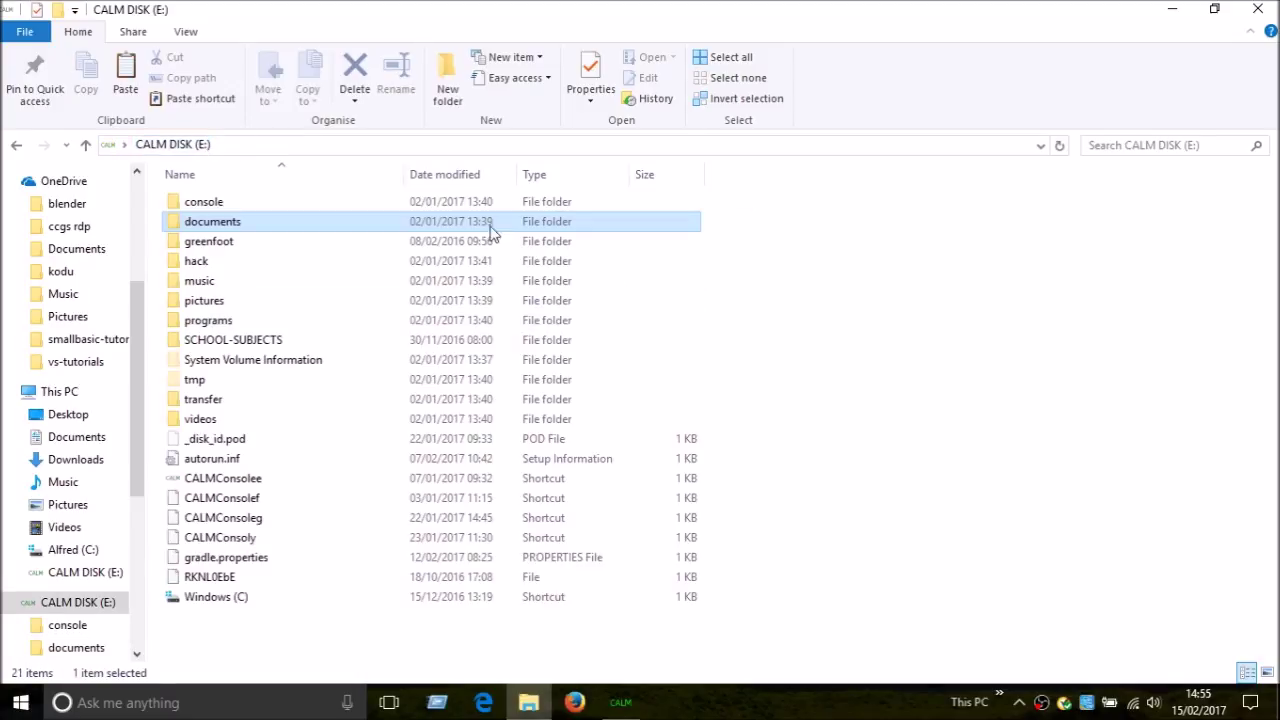
left_click(993, 421)
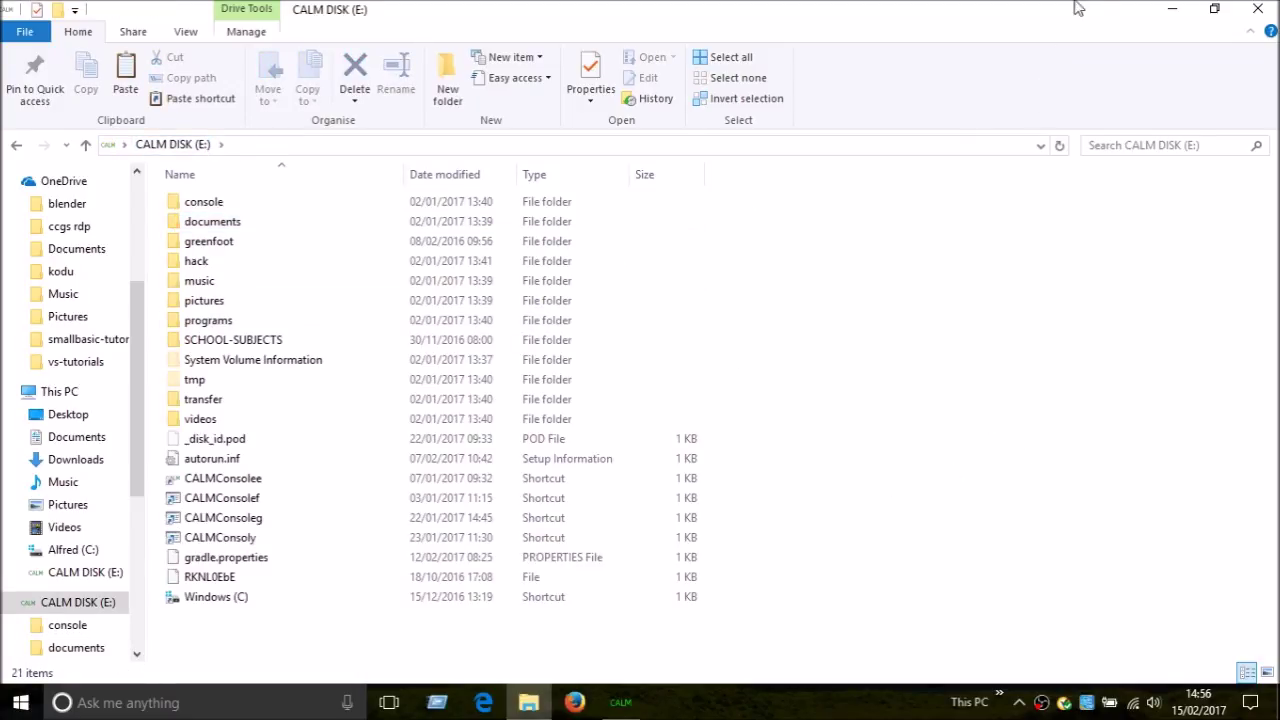
left_click(1172, 9)
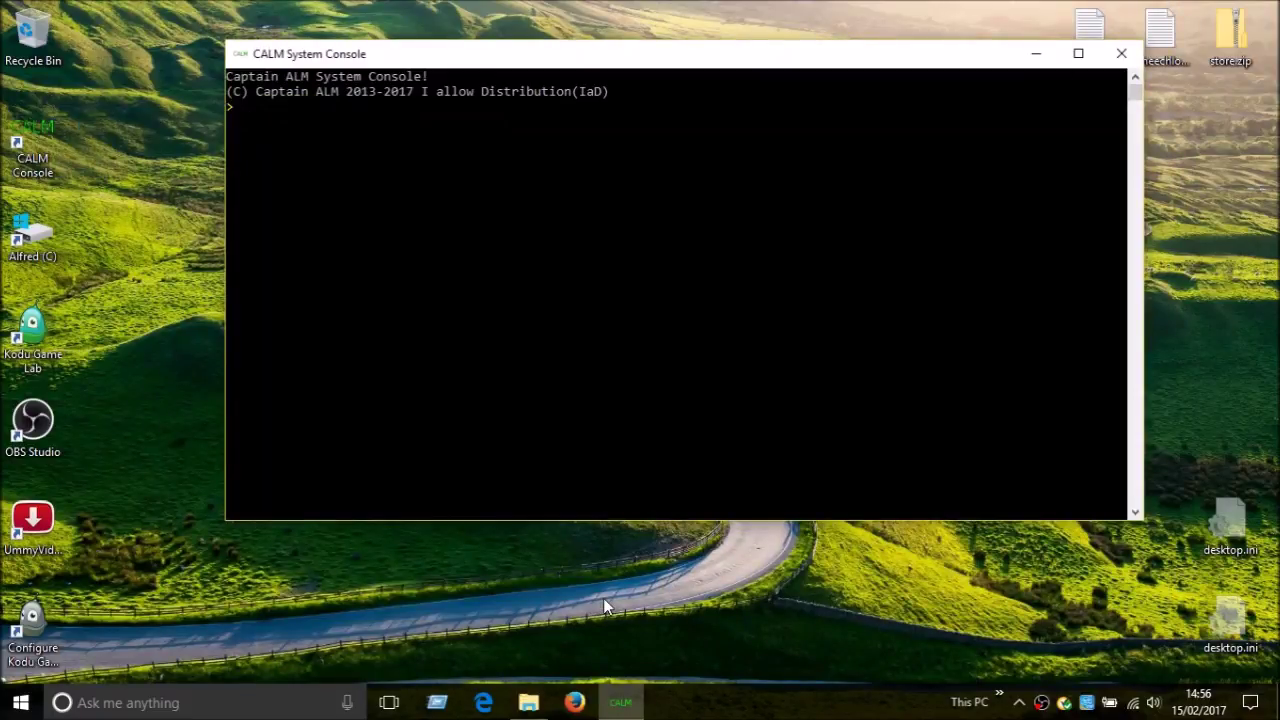